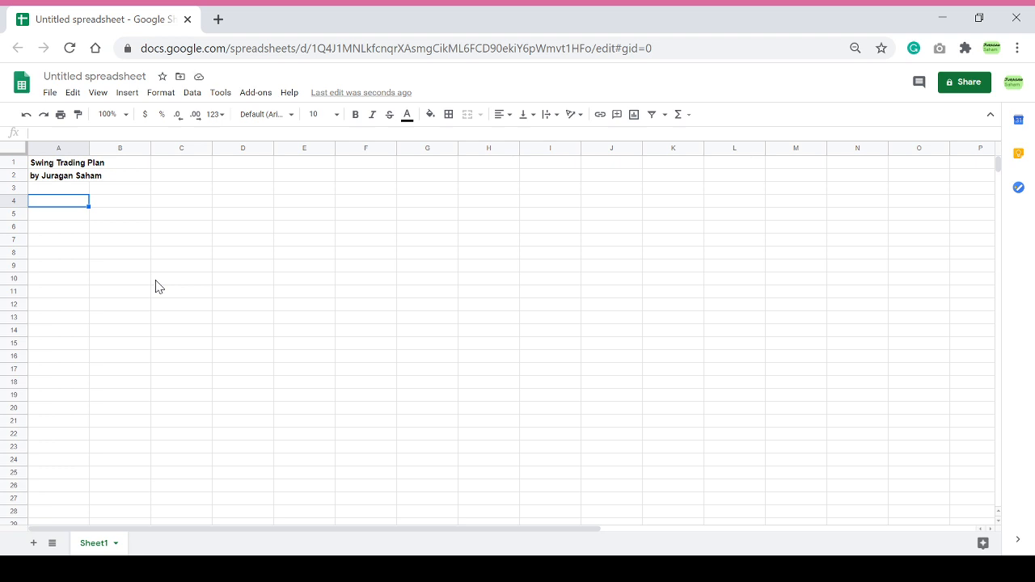
Enter the label "Modal" in A4 and the value 100000000 beside it in B4.
{"action": "type", "text": "Modal"}
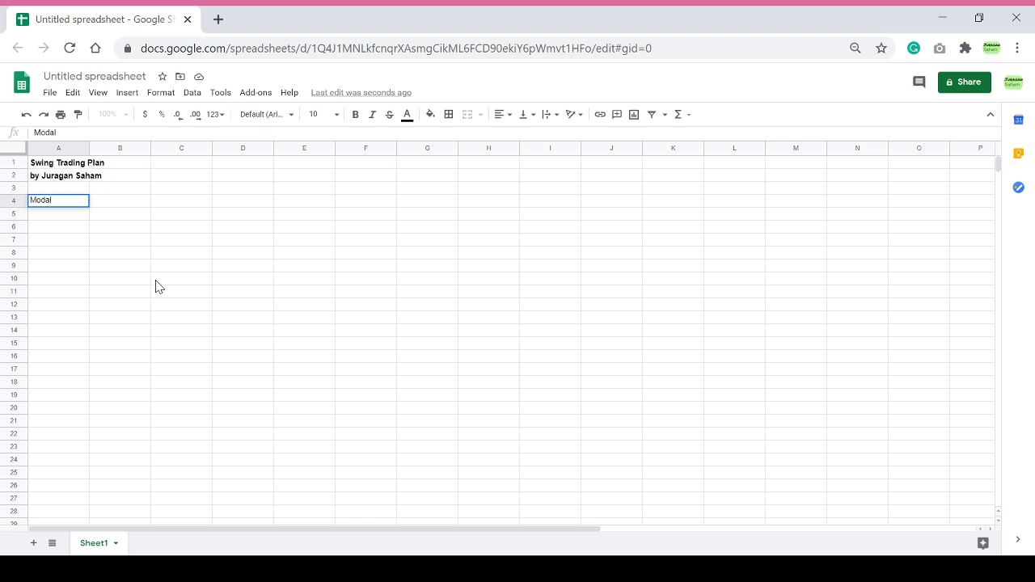
{"action": "key", "text": "Tab"}
{"action": "type", "text": "100000000"}
{"action": "key", "text": "Return"}
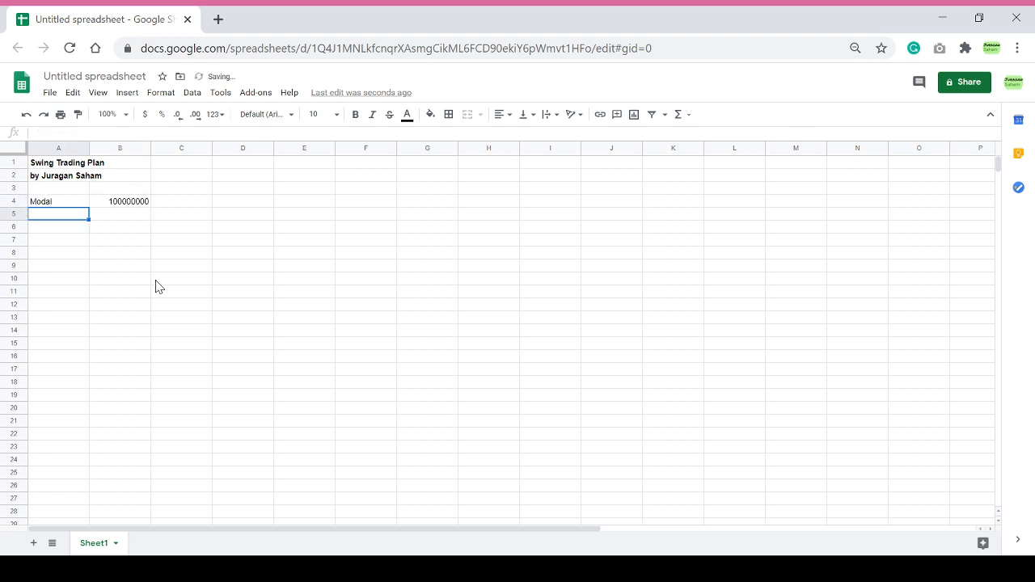
Format the Modal amount in B4 as a number with thousands separators and no decimal places.
{"action": "key", "text": "Up"}
{"action": "key", "text": "Right"}
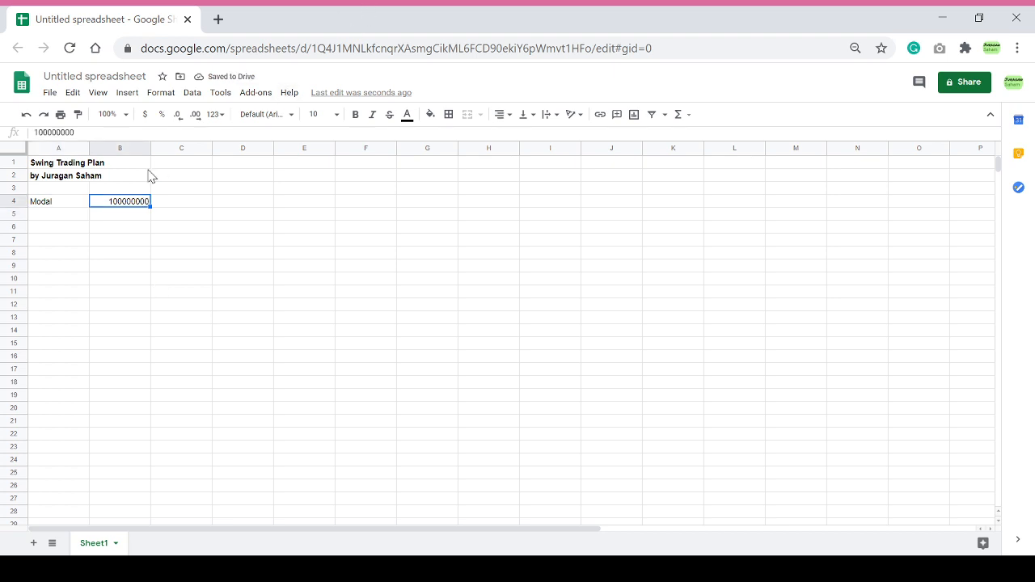
{"action": "left_click", "coordinate": [220, 114]}
{"action": "left_click", "coordinate": [230, 184]}
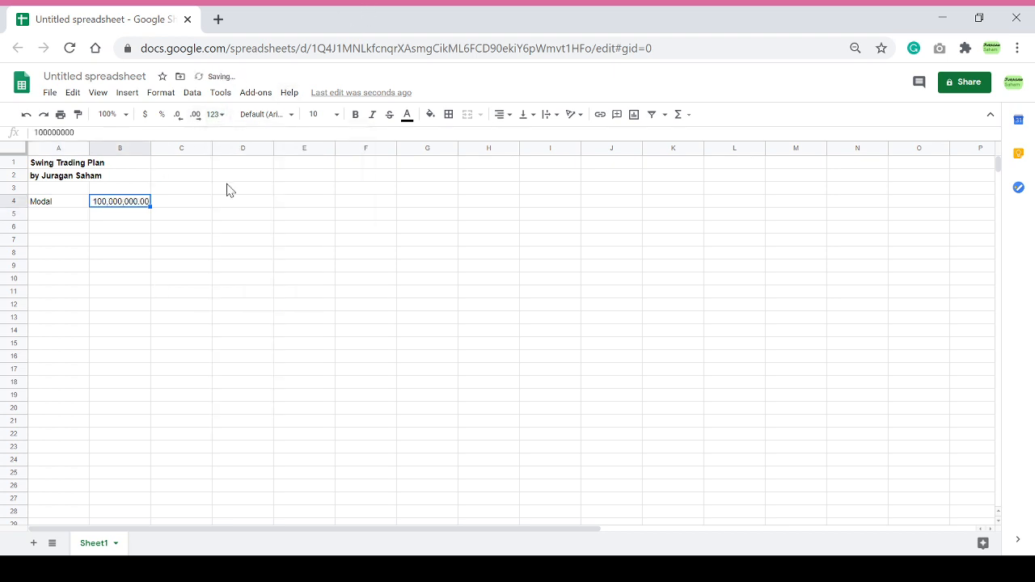
{"action": "left_click", "coordinate": [178, 115]}
{"action": "left_click", "coordinate": [178, 115]}
Enter the label "Risiko per transaksi" in A5 and the value 300000 in B5.
{"action": "key", "text": "Down"}
{"action": "key", "text": "Left"}
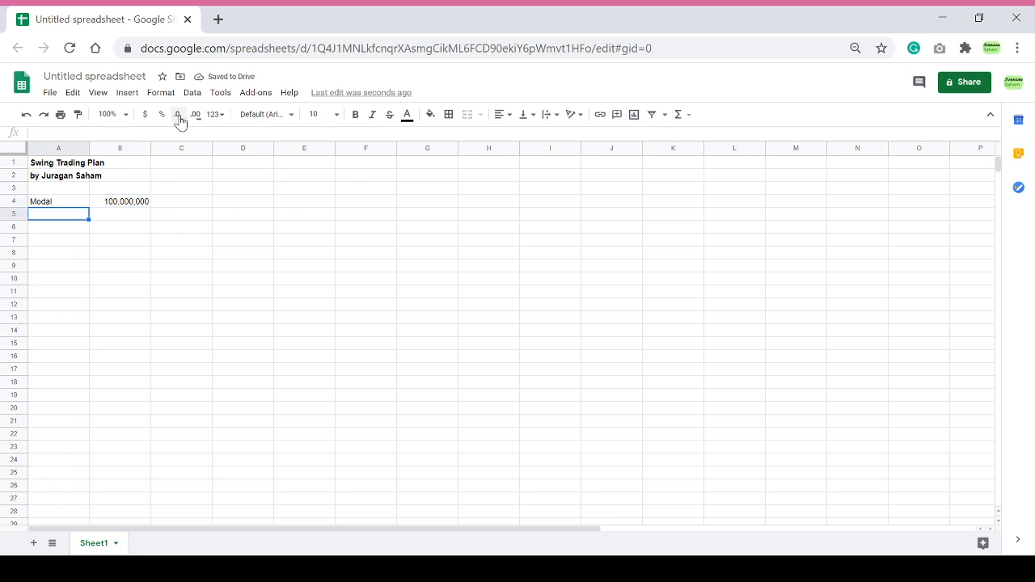
{"action": "type", "text": "Risiko per"}
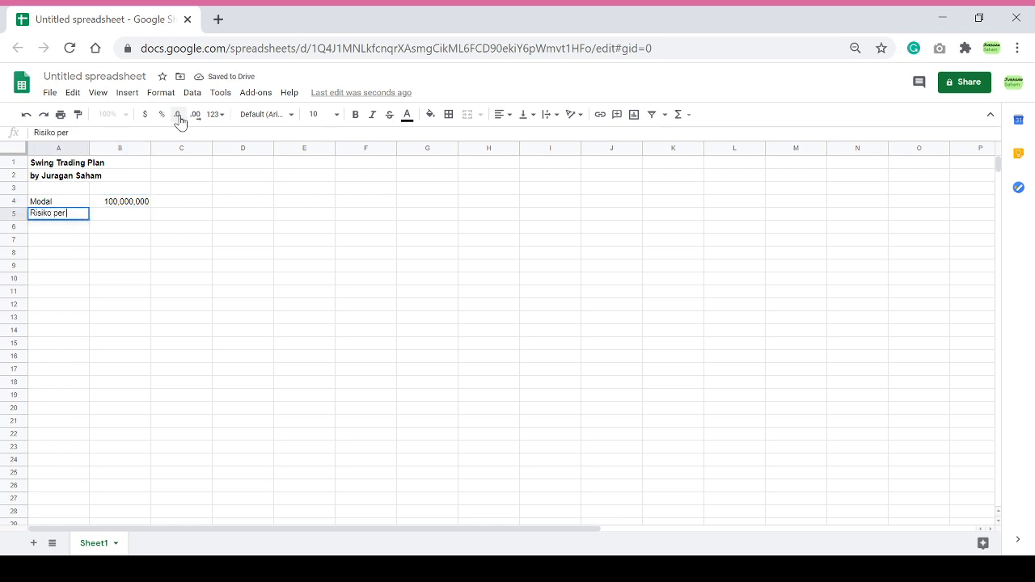
{"action": "type", "text": " transaksi"}
{"action": "key", "text": "Return"}
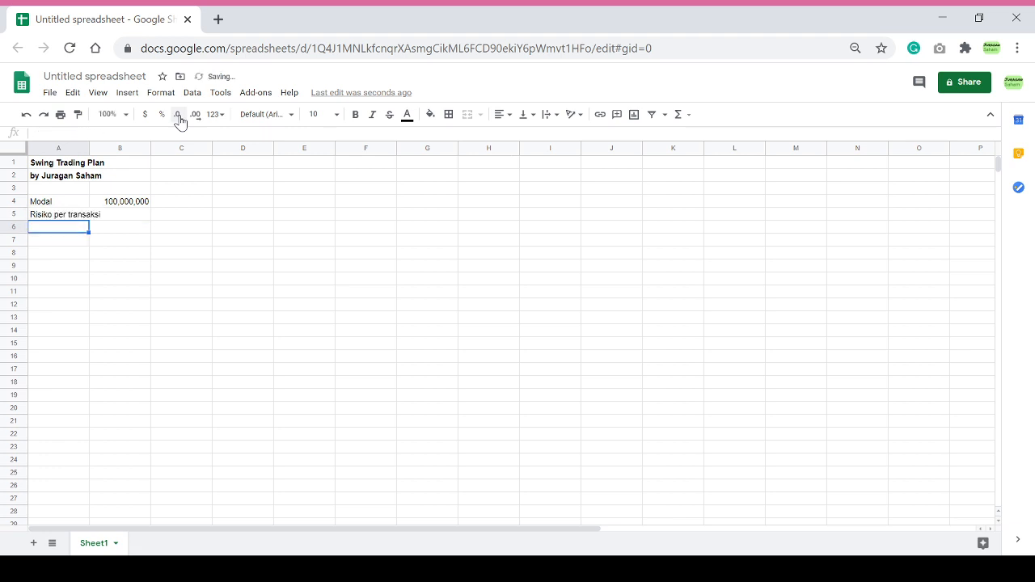
{"action": "key", "text": "Right"}
{"action": "key", "text": "Up"}
{"action": "type", "text": "300000"}
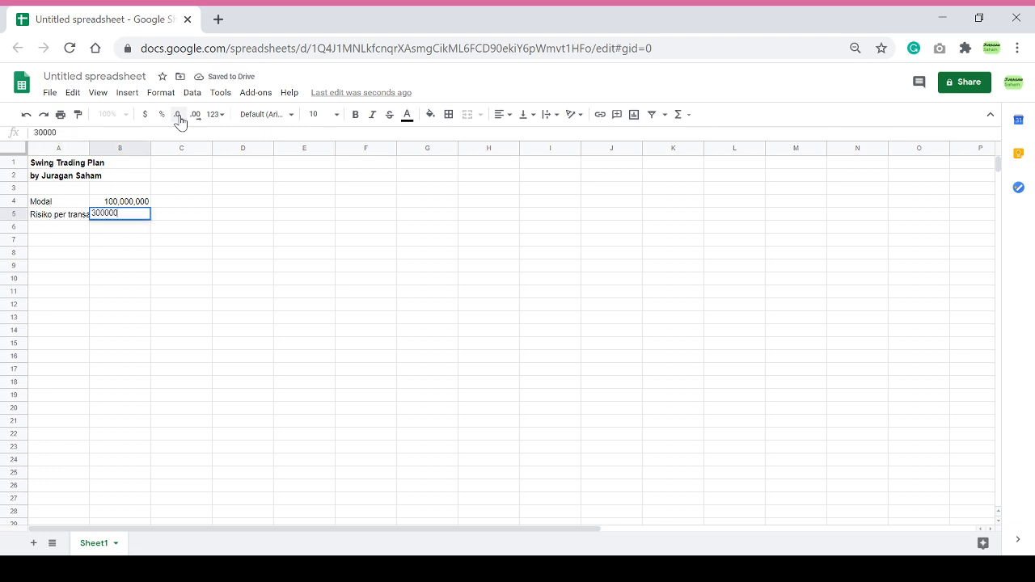
{"action": "key", "text": "Return"}
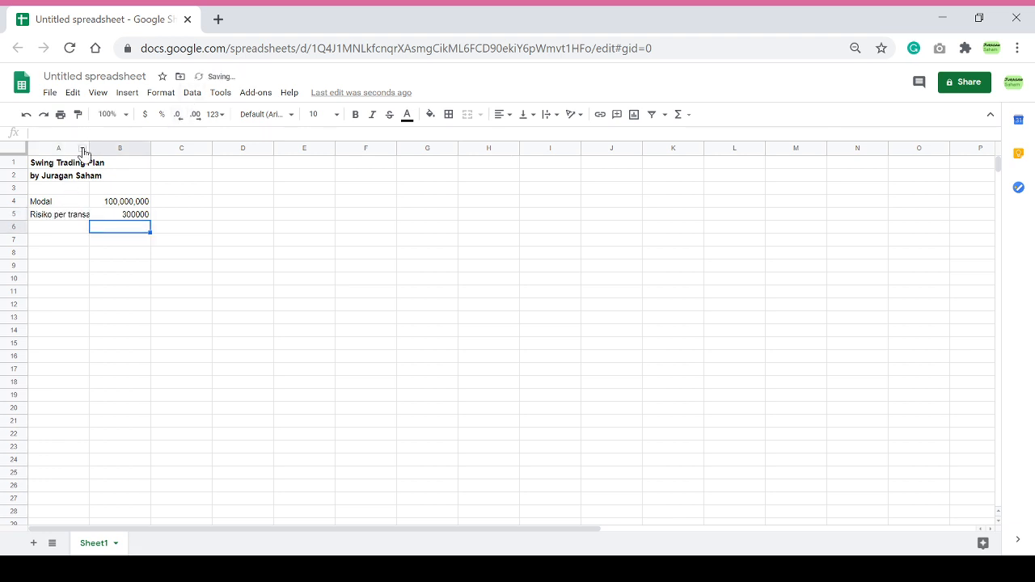
Widen column A so that the "Risiko per transaksi" label fits in its cell.
{"action": "left_click_drag", "start_coordinate": [89, 148], "coordinate": [116, 147]}
{"action": "left_click", "coordinate": [69, 237]}
{"action": "left_click", "coordinate": [76, 228]}
Calculate the risk share of capital in C5 with =B5/B4 and format it as a percentage.
{"action": "left_click", "coordinate": [198, 217]}
{"action": "type", "text": "="}
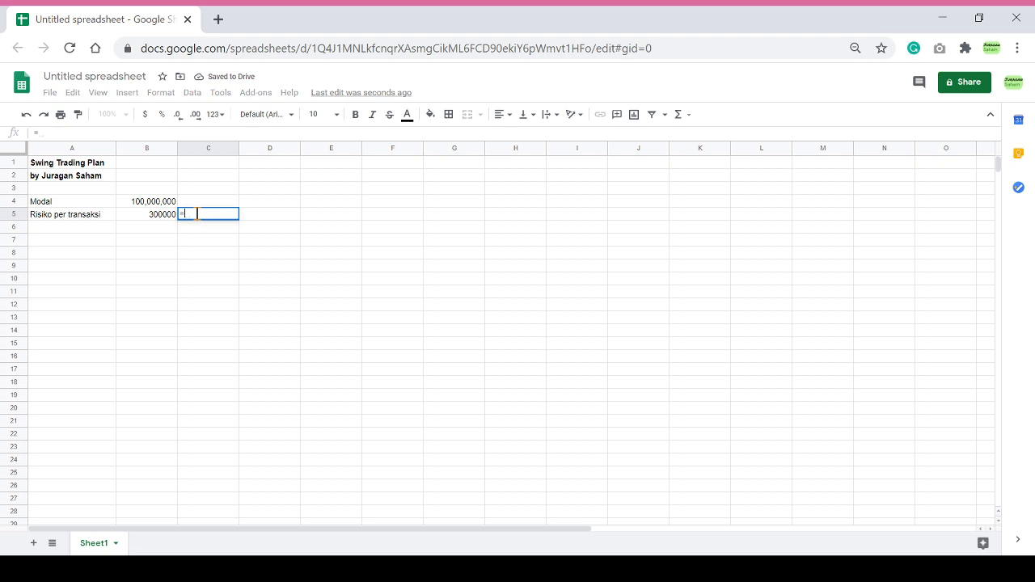
{"action": "type", "text": "B5/B4"}
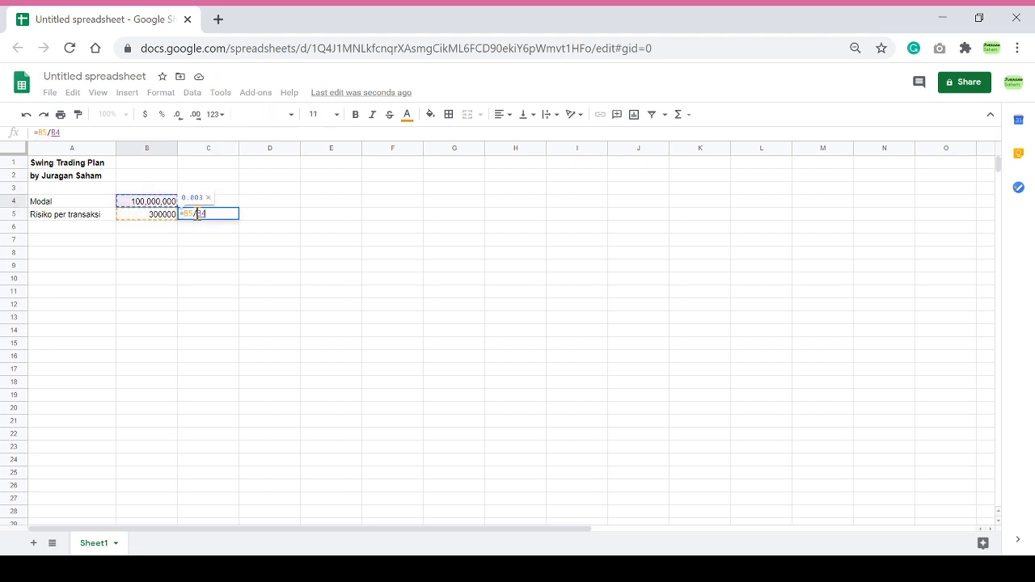
{"action": "key", "text": "Return"}
{"action": "left_click", "coordinate": [196, 215]}
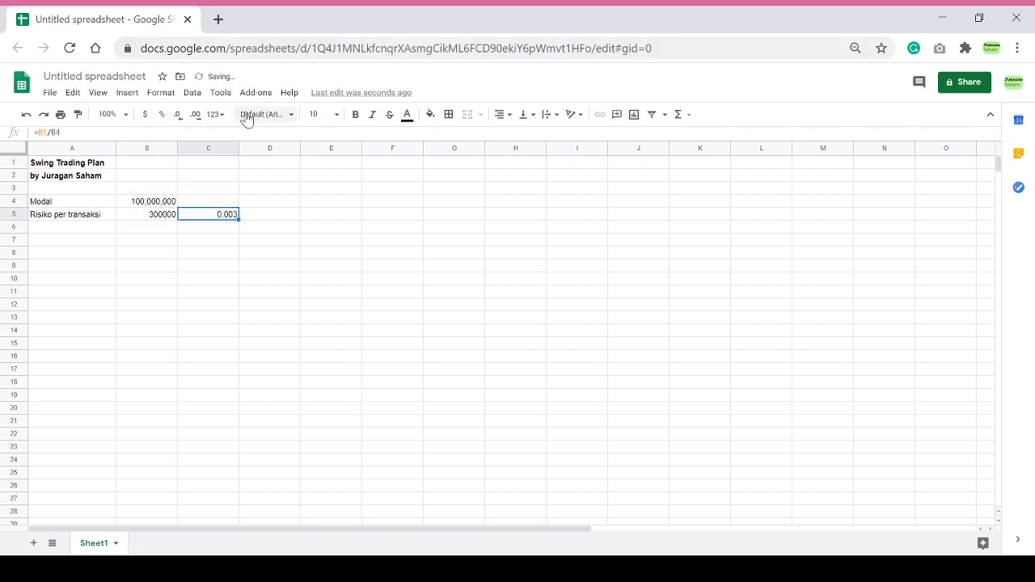
{"action": "left_click", "coordinate": [216, 114]}
{"action": "left_click", "coordinate": [234, 203]}
Copy the number format of the Modal amount in B4 to the risk amount in B5.
{"action": "left_click", "coordinate": [170, 217]}
{"action": "left_click", "coordinate": [167, 204]}
{"action": "left_click", "coordinate": [78, 114]}
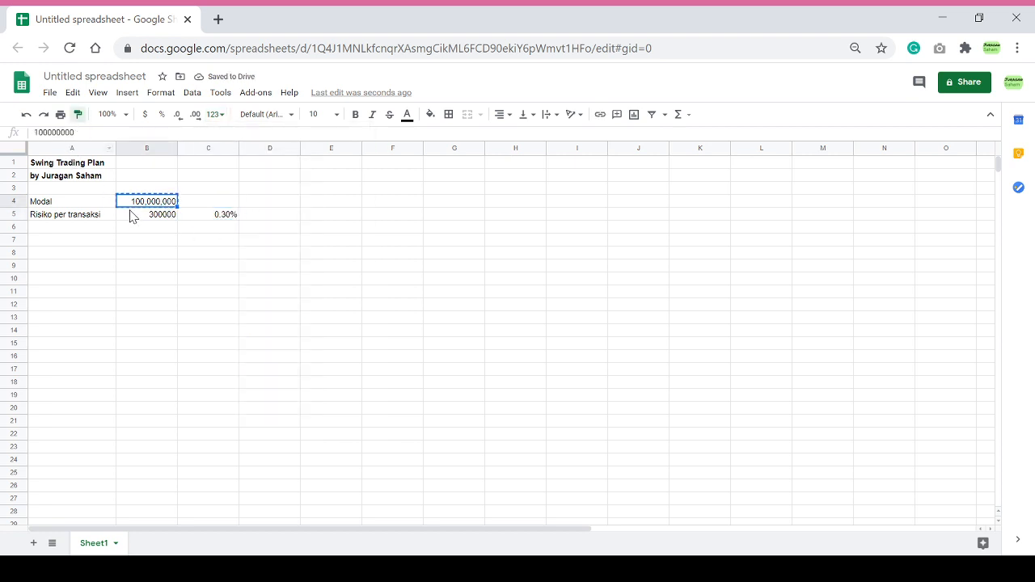
{"action": "left_click", "coordinate": [132, 214]}
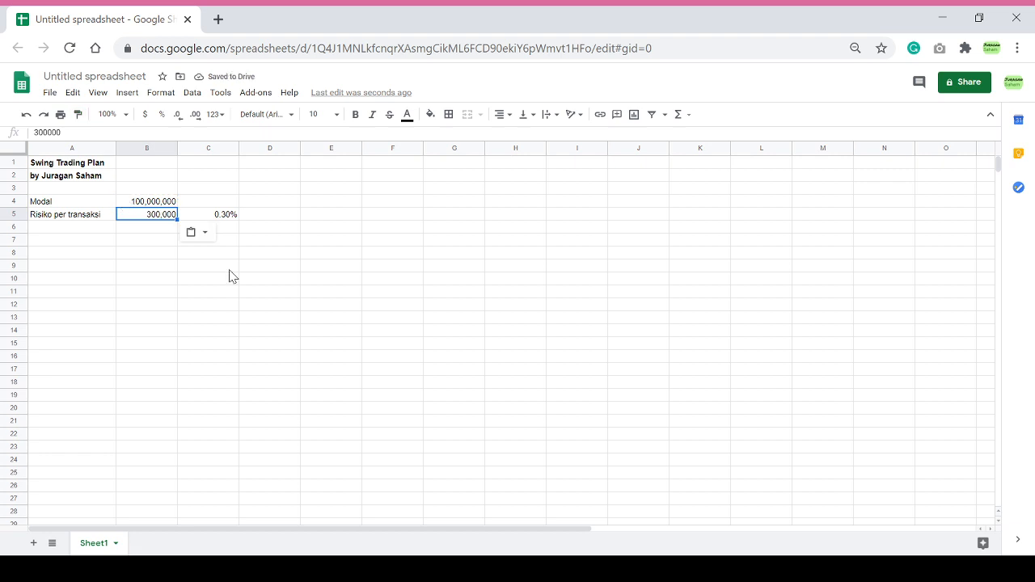
Enter the label "Risk-reward ratio" in A6 and the value 2 in B6.
{"action": "left_click", "coordinate": [95, 235]}
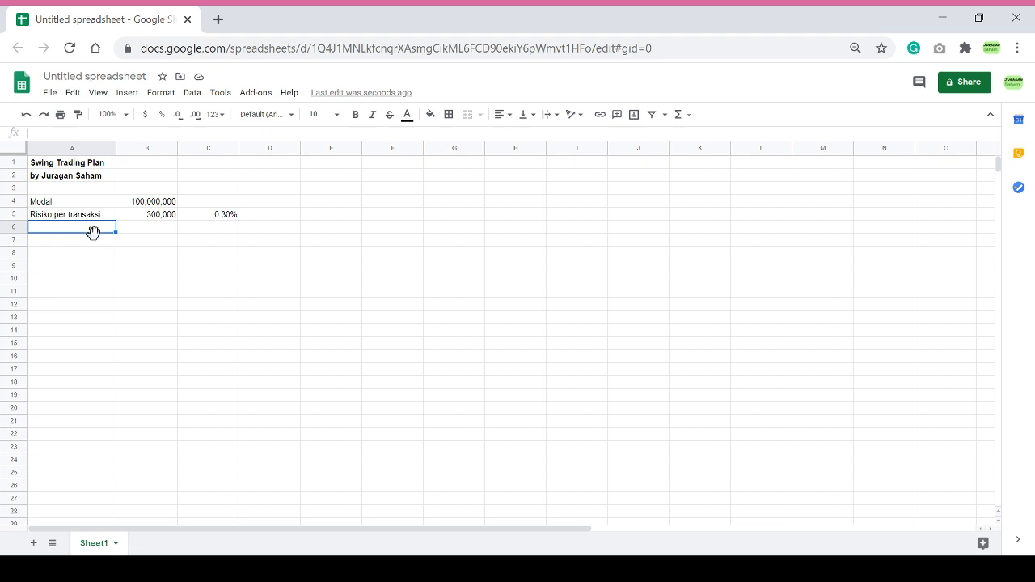
{"action": "type", "text": "Risk-rewa"}
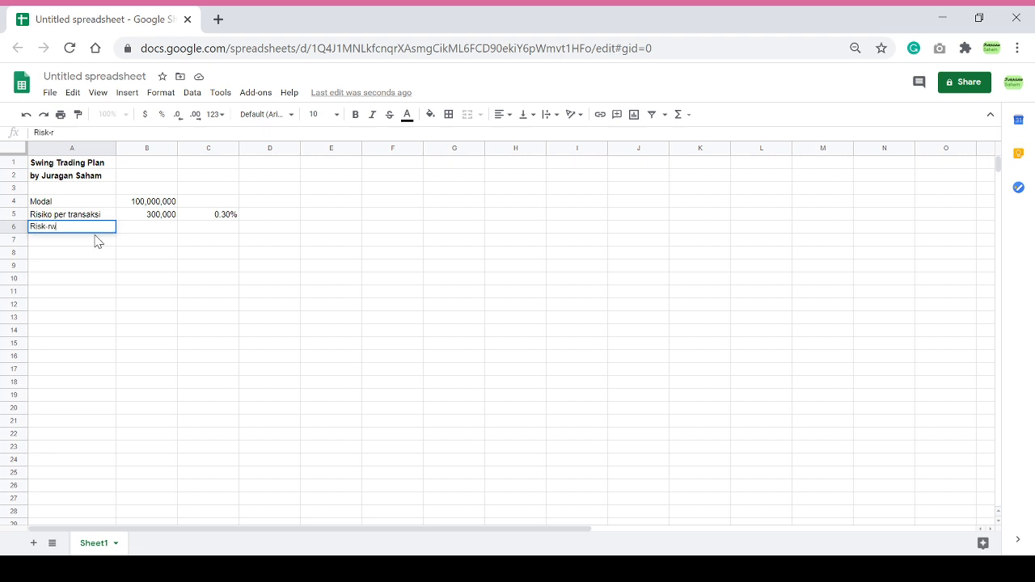
{"action": "type", "text": "rd ratio"}
{"action": "key", "text": "Tab"}
{"action": "type", "text": "2"}
{"action": "key", "text": "Return"}
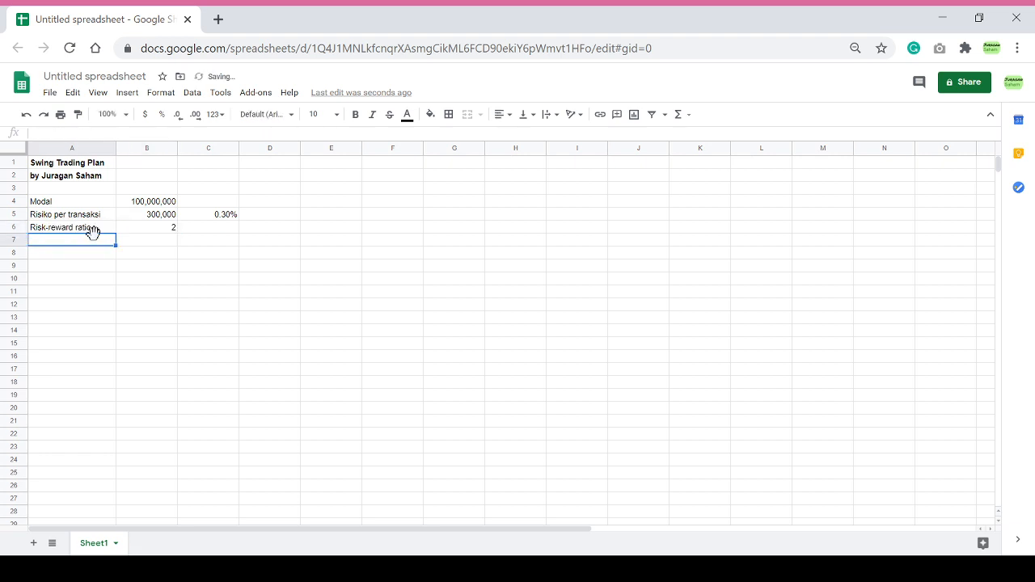
Enter the label "Stop loss (SL)" in A7 and the value 7% in B7.
{"action": "type", "text": "Stop los"}
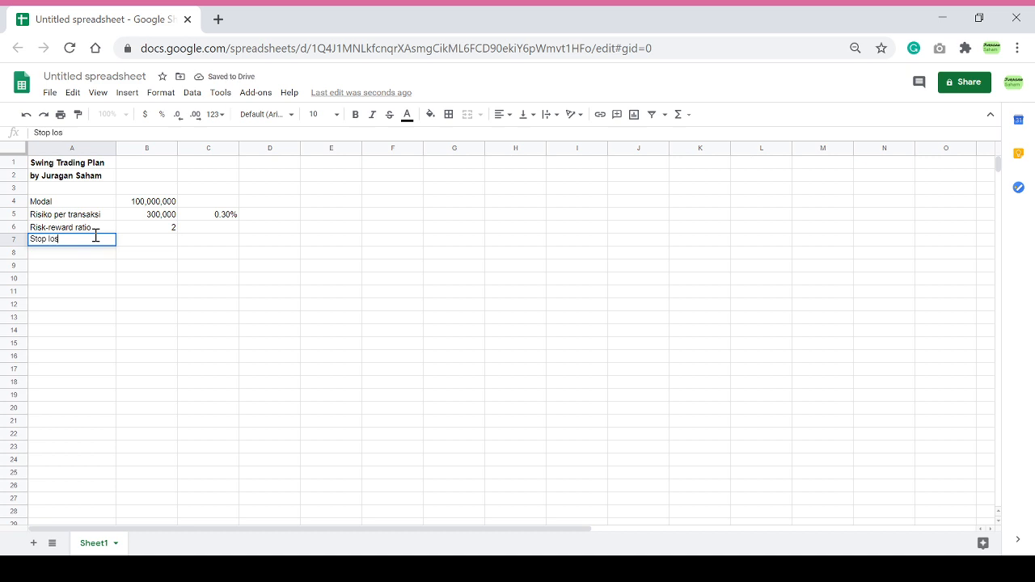
{"action": "type", "text": "s (SL)"}
{"action": "key", "text": "Tab"}
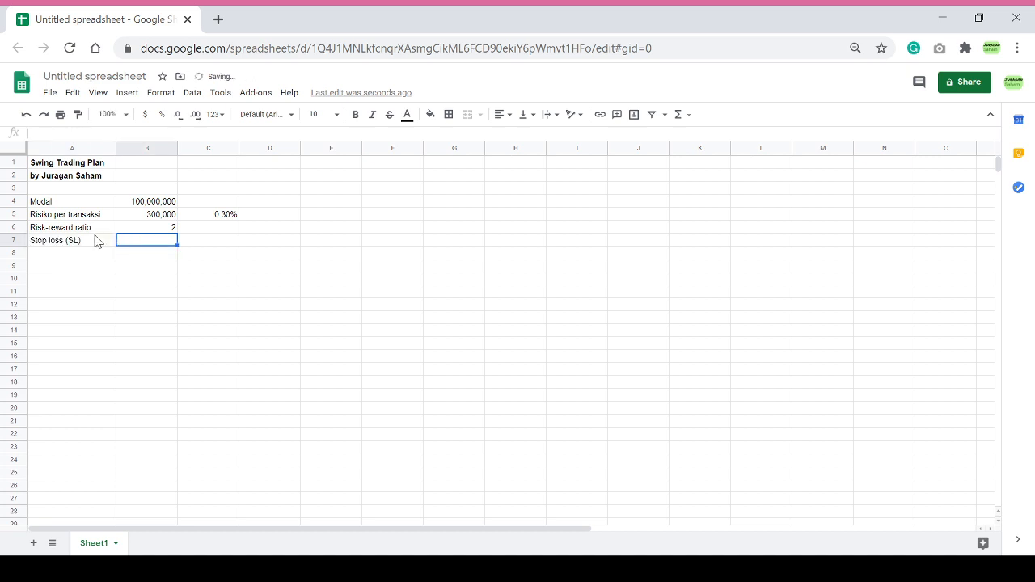
{"action": "type", "text": "7%"}
{"action": "key", "text": "Return"}
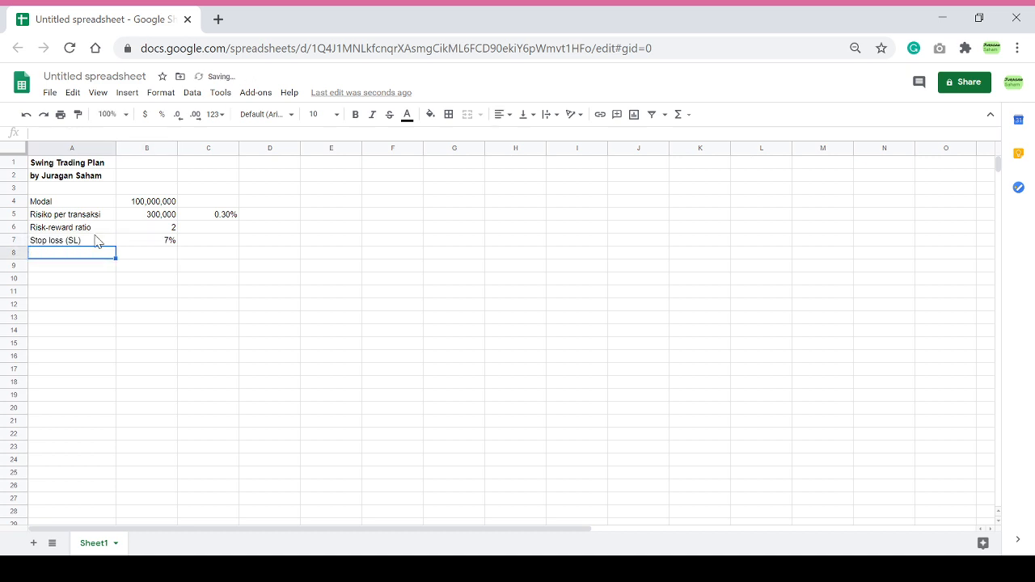
Enter the label "Target profit (TP)" in A8 and calculate its value in B8 with =B6*B7.
{"action": "type", "text": "Target profit (TP)"}
{"action": "key", "text": "Tab"}
{"action": "type", "text": "1"}
{"action": "key", "text": "BackSpace"}
{"action": "type", "text": "="}
{"action": "key", "text": "Up"}
{"action": "key", "text": "Up"}
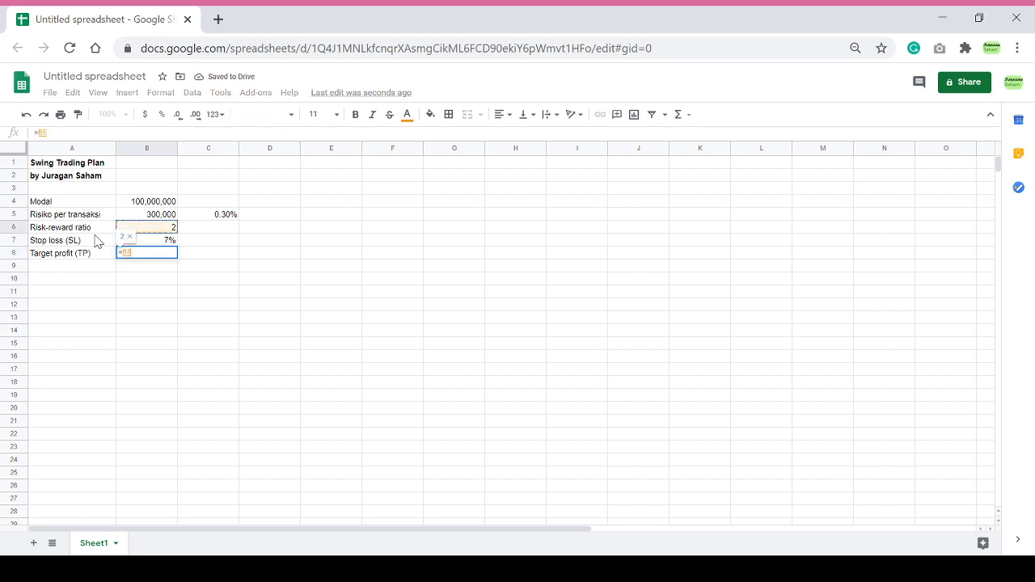
{"action": "type", "text": "*"}
{"action": "key", "text": "Up"}
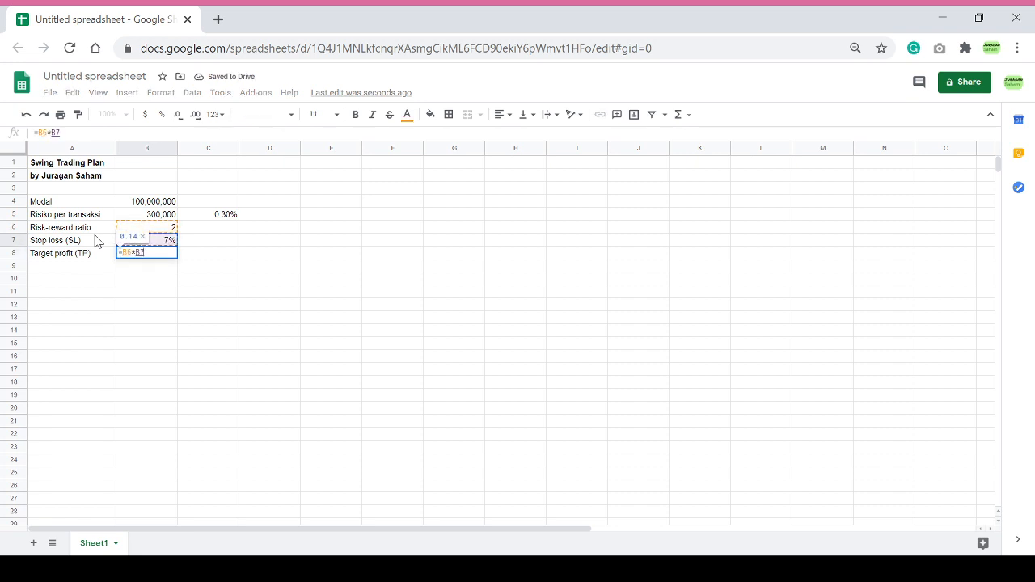
{"action": "key", "text": "Return"}
Copy the percentage format of the stop loss in B7 to the target profit in B8.
{"action": "left_click", "coordinate": [168, 238]}
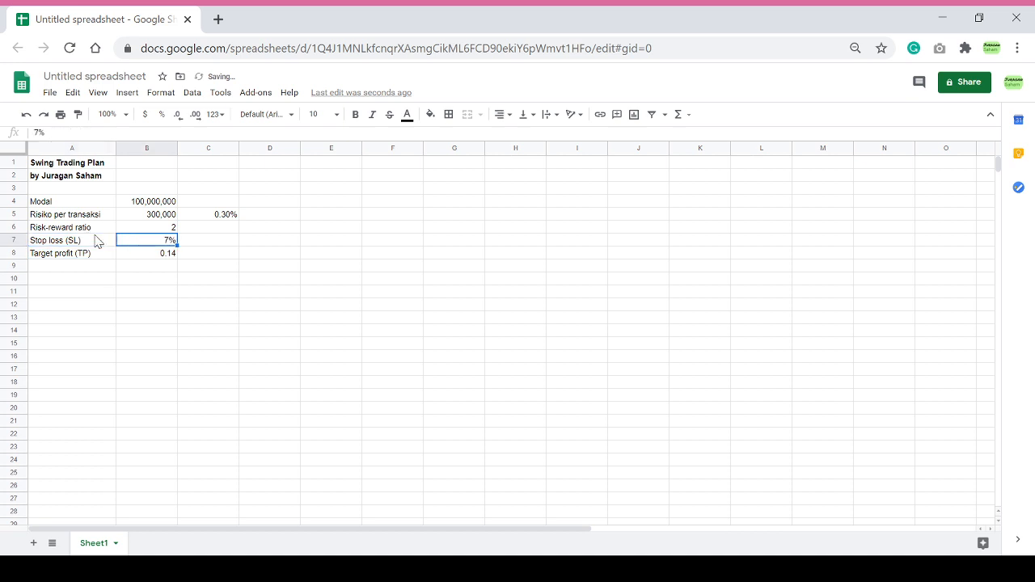
{"action": "left_click", "coordinate": [76, 115]}
{"action": "left_click", "coordinate": [127, 254]}
Enter the label "Maks. pembelian" in A9 below the target profit.
{"action": "left_click", "coordinate": [113, 280]}
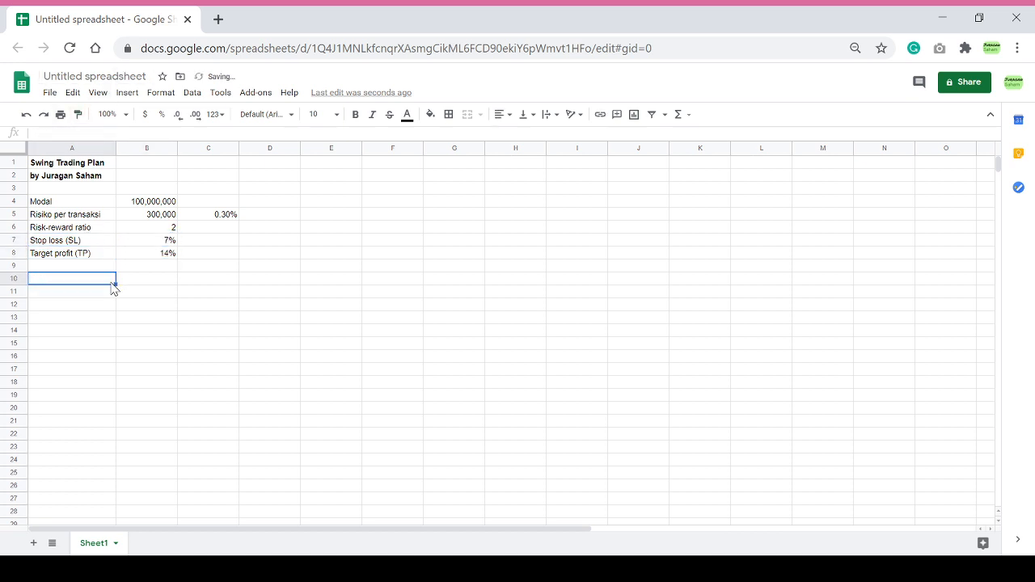
{"action": "key", "text": "Up"}
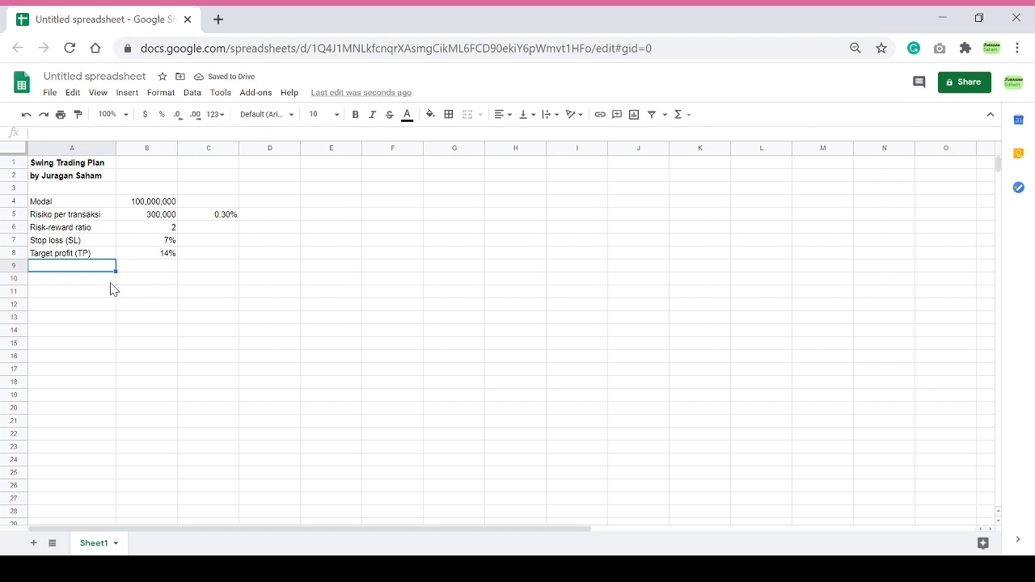
{"action": "type", "text": "Maksi"}
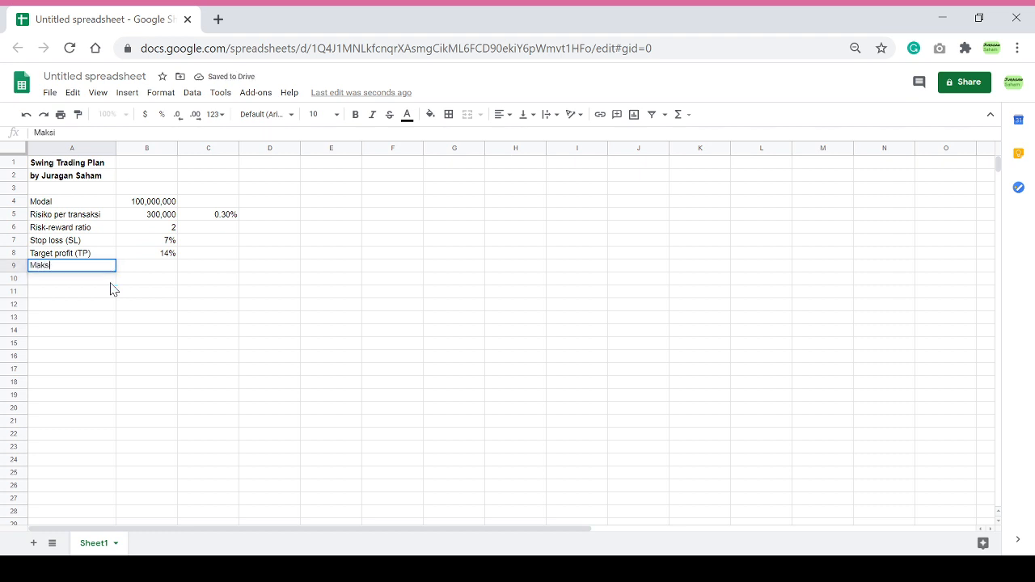
{"action": "key", "text": "BackSpace"}
{"action": "type", "text": ". pemb"}
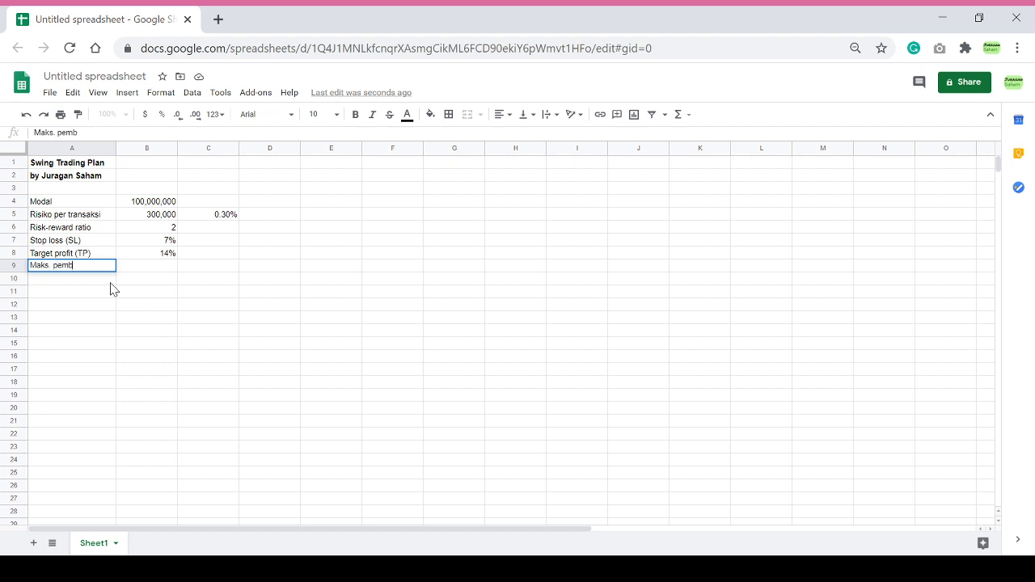
{"action": "type", "text": "elian"}
{"action": "key", "text": "Tab"}
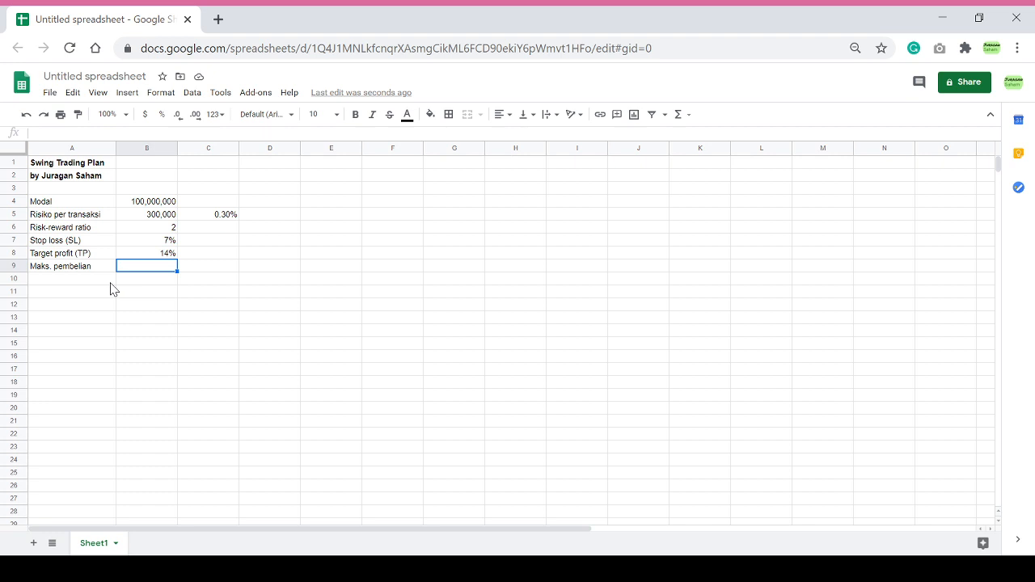
{"action": "key", "text": "Up"}
{"action": "key", "text": "Up"}
{"action": "key", "text": "Up"}
{"action": "key", "text": "Up"}
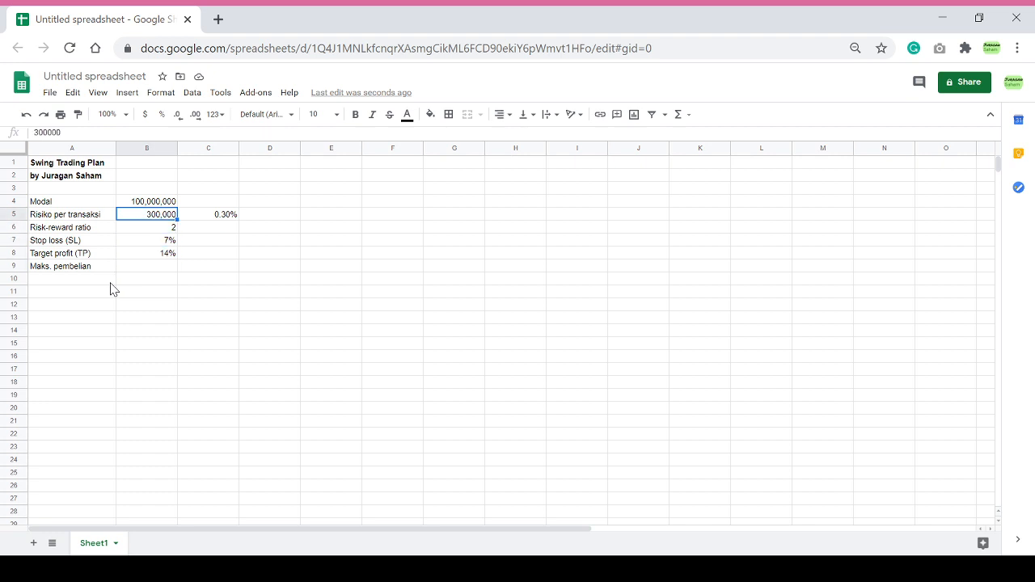
{"action": "key", "text": "Down"}
{"action": "key", "text": "Down"}
{"action": "key", "text": "Down"}
{"action": "key", "text": "Down"}
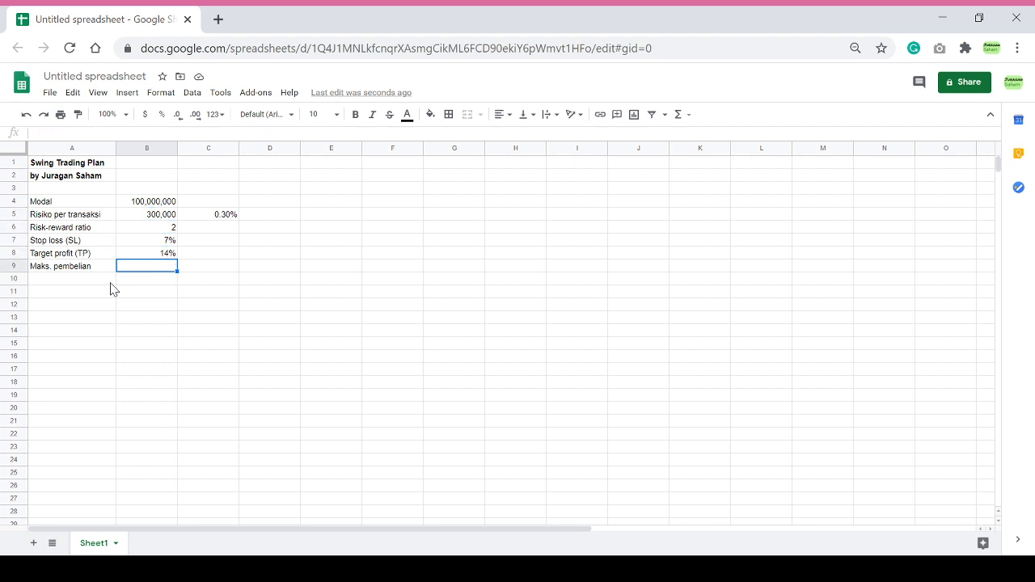
Calculate the maximum purchase in B9 by dividing risk per transaction by stop loss with =B5/B7.
{"action": "type", "text": "="}
{"action": "key", "text": "Up"}
{"action": "key", "text": "Up"}
{"action": "key", "text": "Up"}
{"action": "key", "text": "Up"}
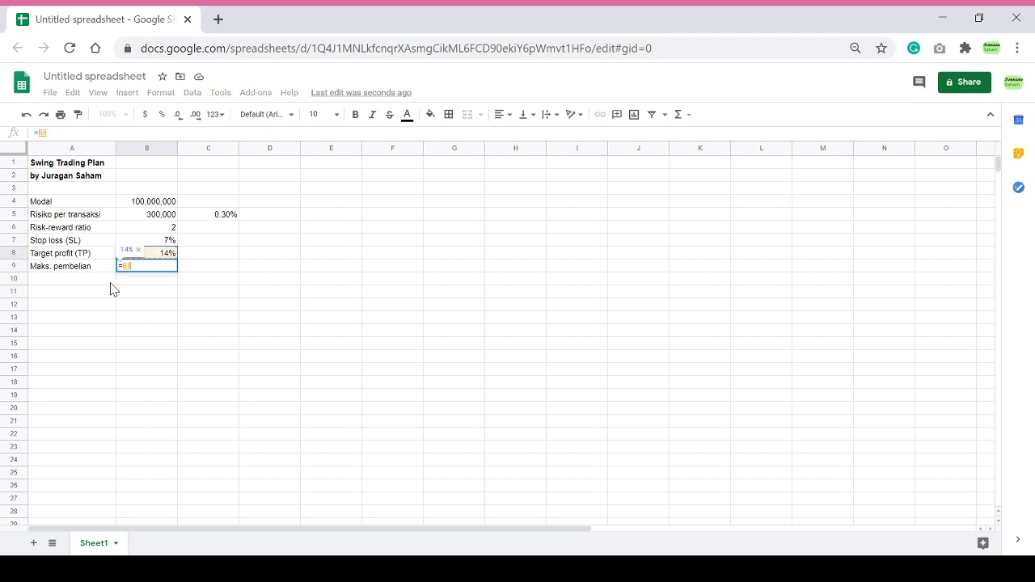
{"action": "type", "text": "/"}
{"action": "key", "text": "Up"}
{"action": "key", "text": "Up"}
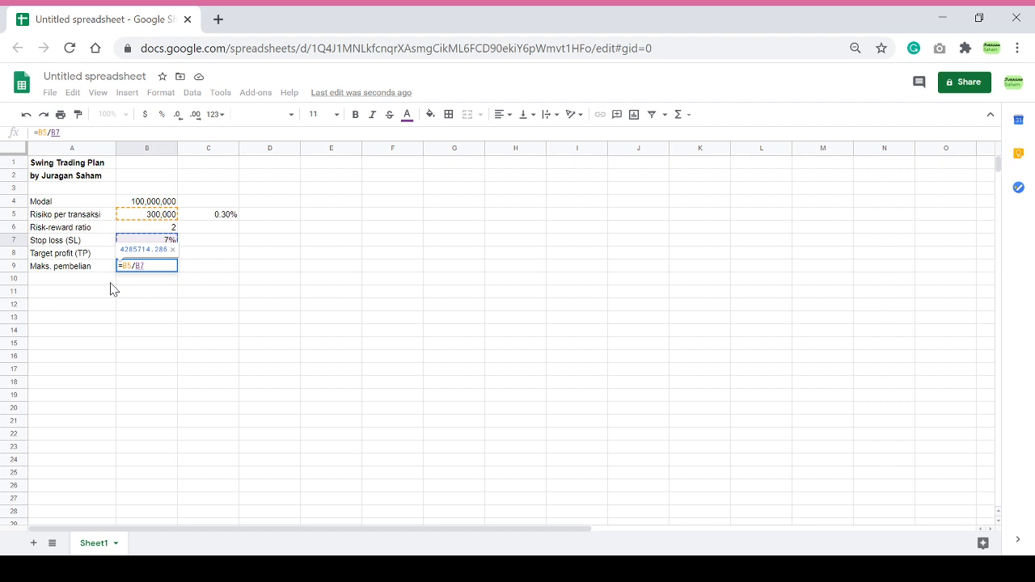
{"action": "key", "text": "Return"}
Copy the number format of the Modal amount in B4 to the maximum purchase in B9.
{"action": "key", "text": "Up"}
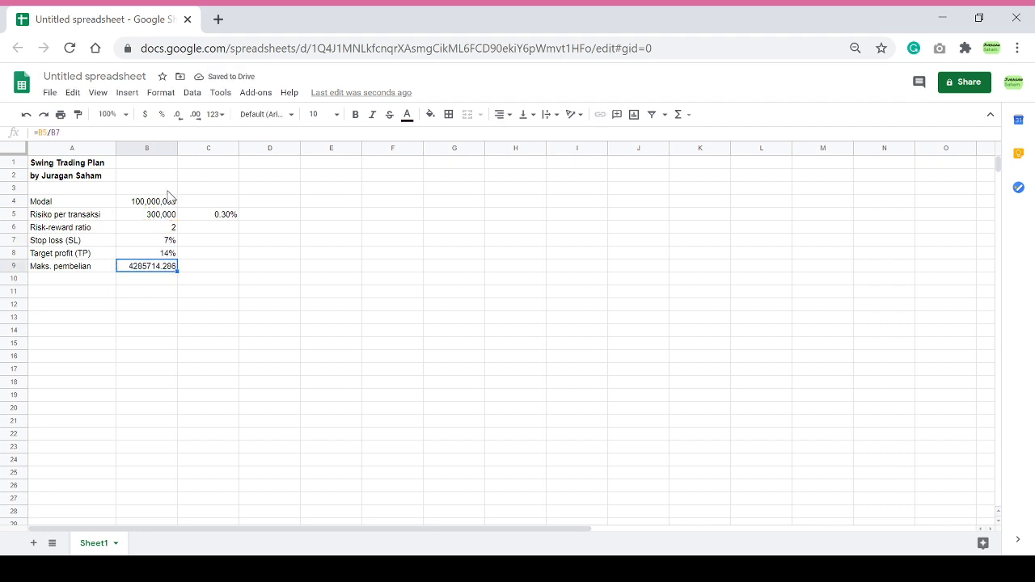
{"action": "left_click", "coordinate": [166, 201]}
{"action": "left_click", "coordinate": [78, 115]}
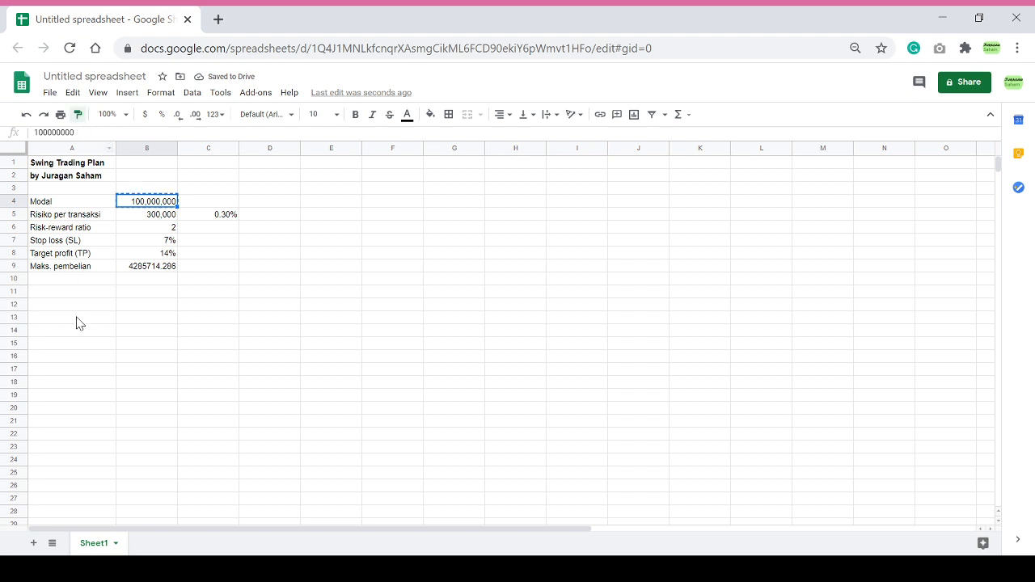
{"action": "left_click", "coordinate": [143, 267]}
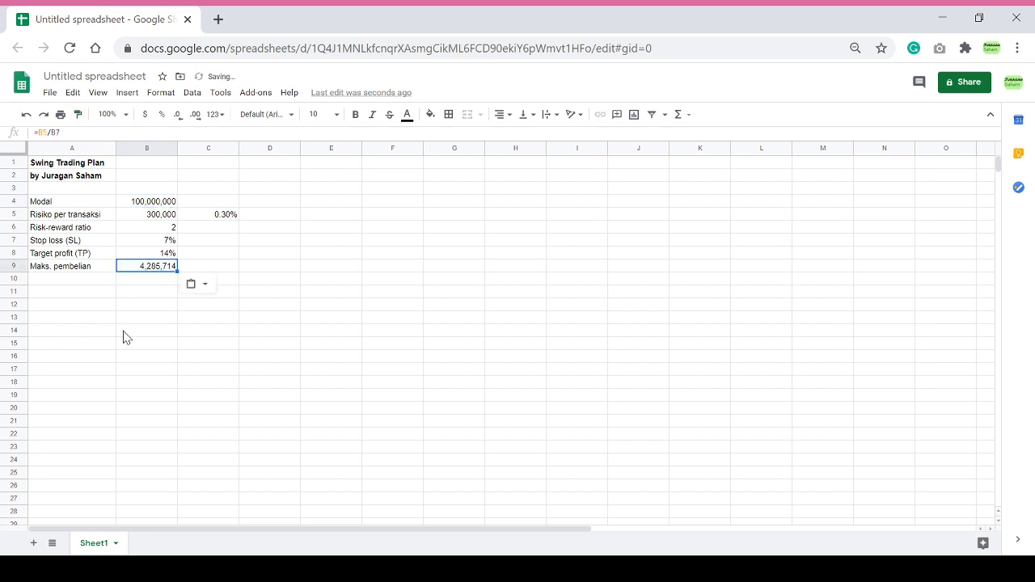
{"action": "key", "text": "Down"}
{"action": "key", "text": "Down"}
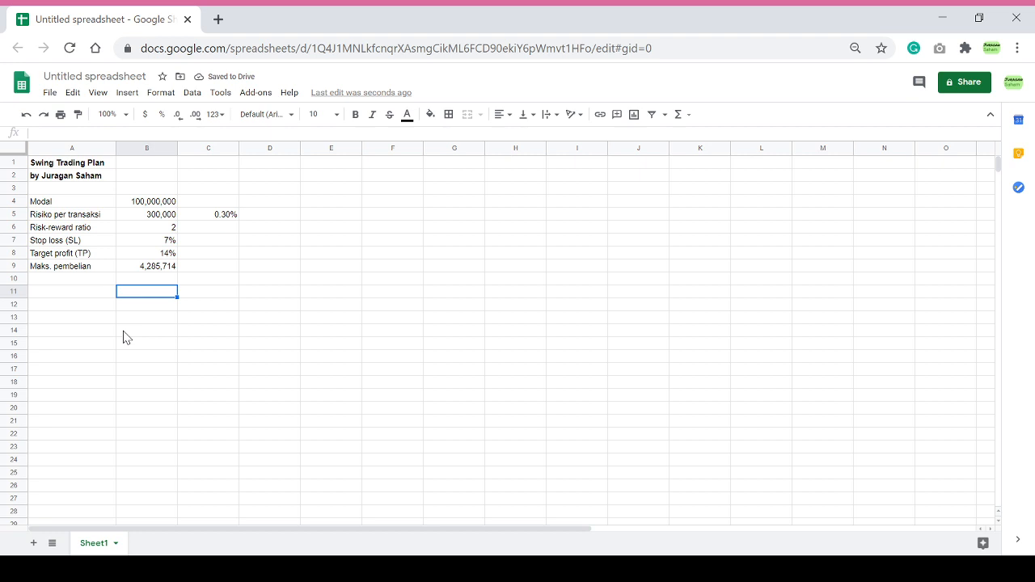
{"action": "key", "text": "Down"}
{"action": "key", "text": "Left"}
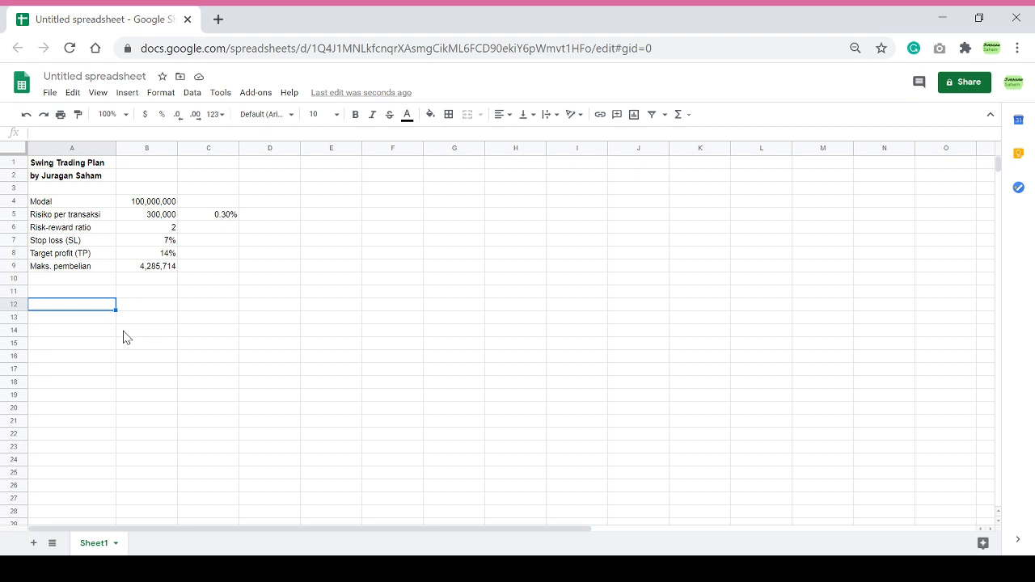
{"action": "key", "text": "Up"}
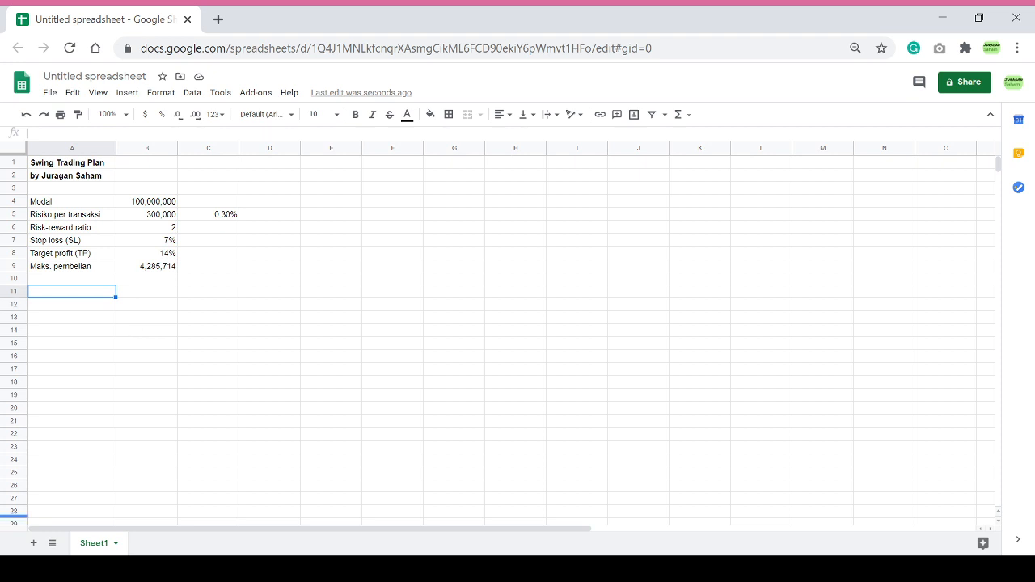
Enter the label "Fee beli" in D7 with a fee of 0.14% in E7.
{"action": "key", "text": "Up"}
{"action": "key", "text": "Right"}
{"action": "key", "text": "Right"}
{"action": "key", "text": "Up"}
{"action": "key", "text": "Right"}
{"action": "key", "text": "Up"}
{"action": "key", "text": "Right"}
{"action": "key", "text": "Up"}
{"action": "key", "text": "Left"}
{"action": "type", "text": "Fee beli"}
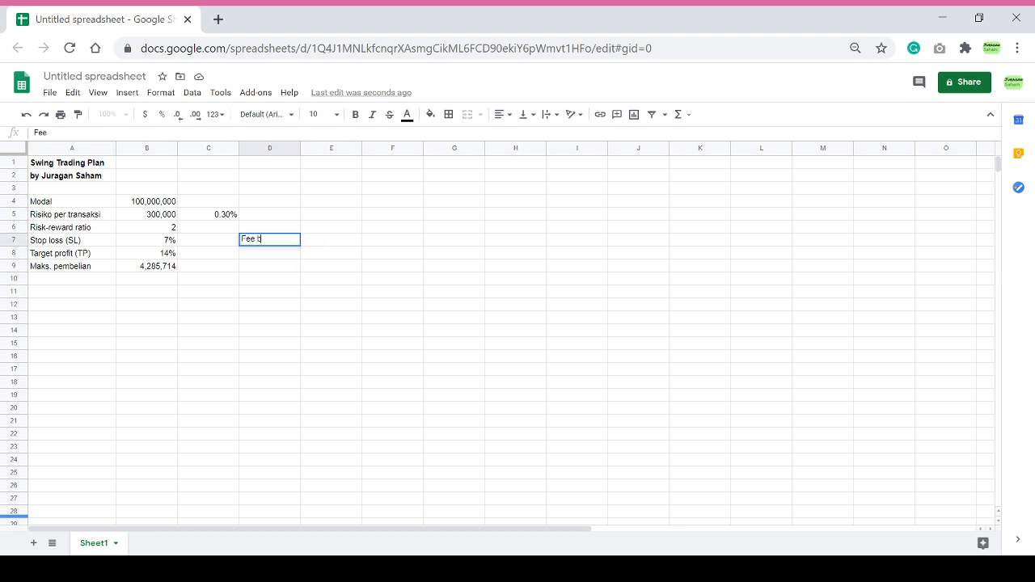
{"action": "key", "text": "Tab"}
{"action": "type", "text": "0.14%"}
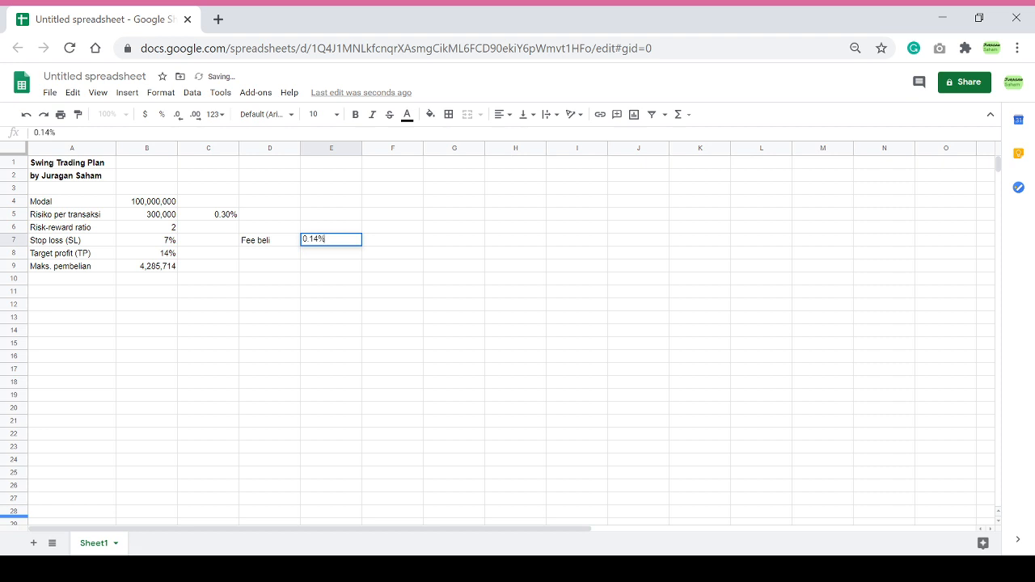
{"action": "key", "text": "Return"}
Enter the label "Fee jual" in D8 with a fee of 0.24% in E8.
{"action": "type", "text": "Fee jual"}
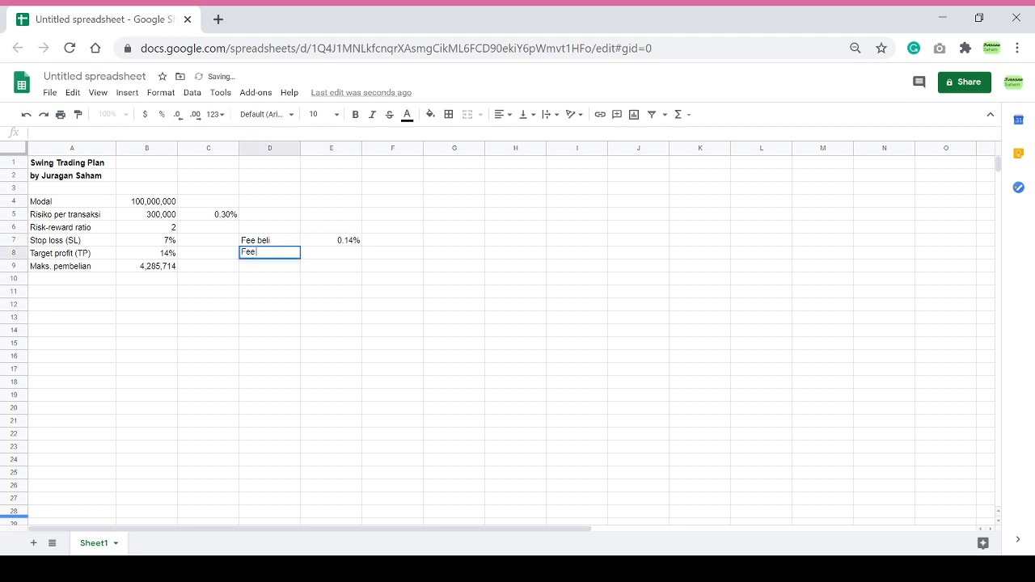
{"action": "key", "text": "Tab"}
{"action": "type", "text": "0.24%"}
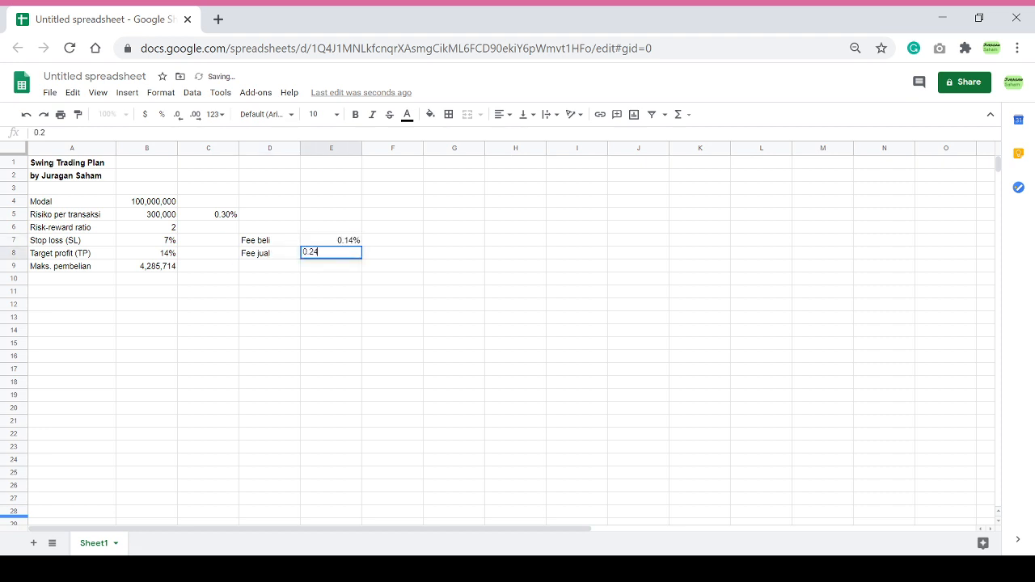
{"action": "key", "text": "Return"}
Enter the title "Tabel Trading Plan" in A12 and make it bold.
{"action": "key", "text": "Down"}
{"action": "key", "text": "Down"}
{"action": "key", "text": "Down"}
{"action": "key", "text": "Left"}
{"action": "key", "text": "Left"}
{"action": "key", "text": "Left"}
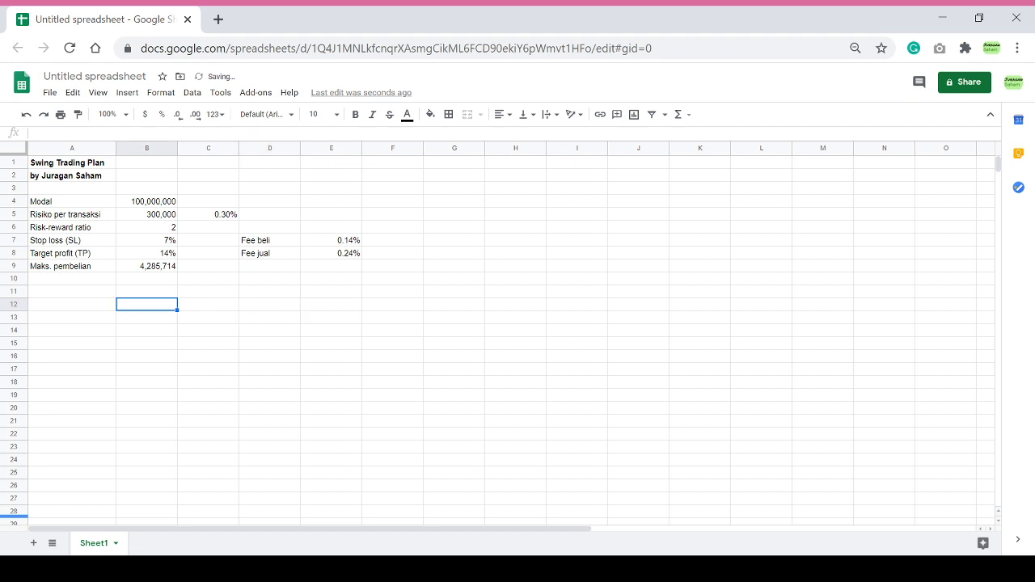
{"action": "type", "text": "Tabel Trading Plan"}
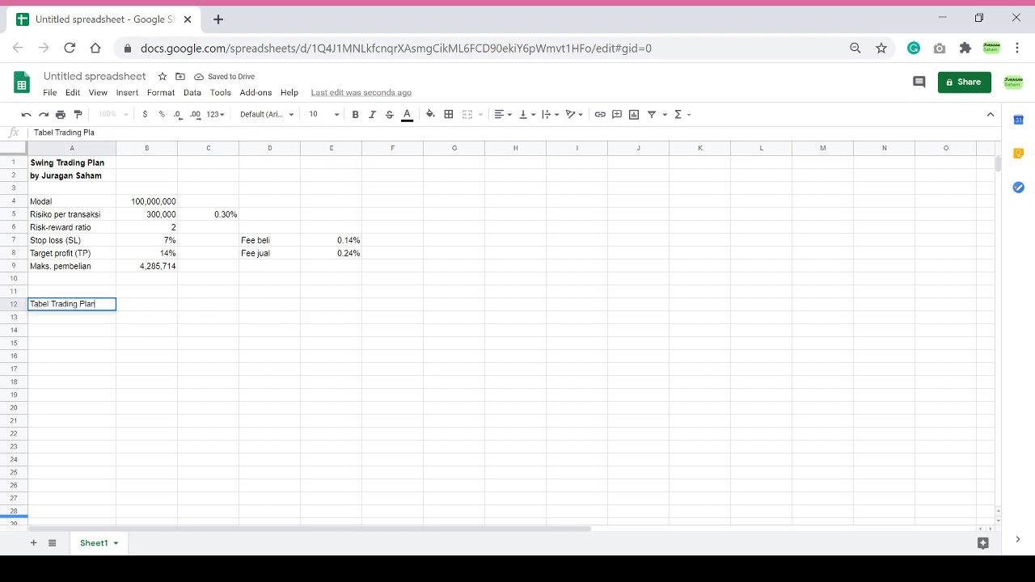
{"action": "key", "text": "Return"}
{"action": "key", "text": "Up"}
{"action": "key", "text": "ctrl+b"}
Enter the column headers Saham, Harga Beli, Jumlah Lot, Nominal, SL and TP in A13:F13.
{"action": "key", "text": "Down"}
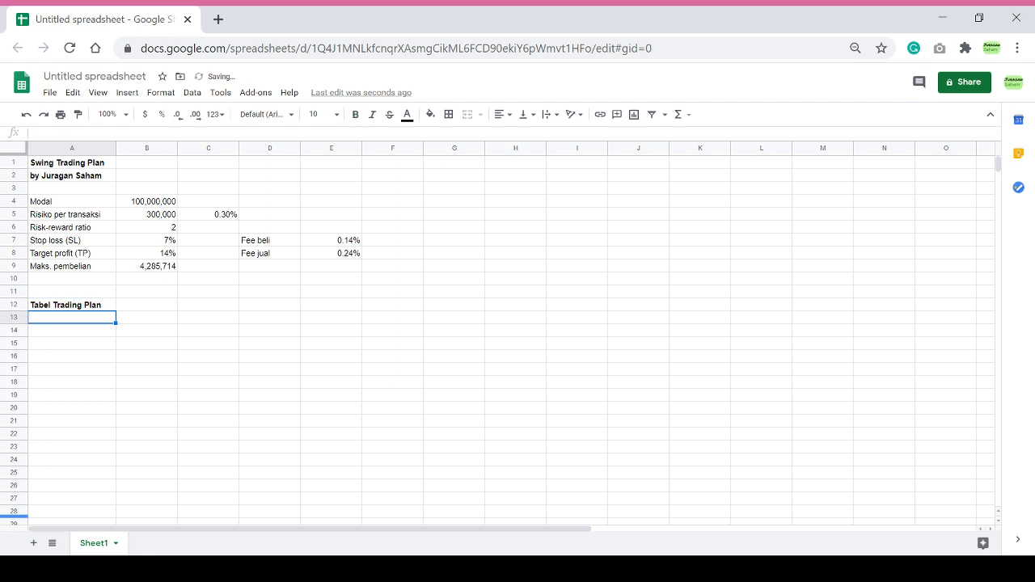
{"action": "type", "text": "Saham"}
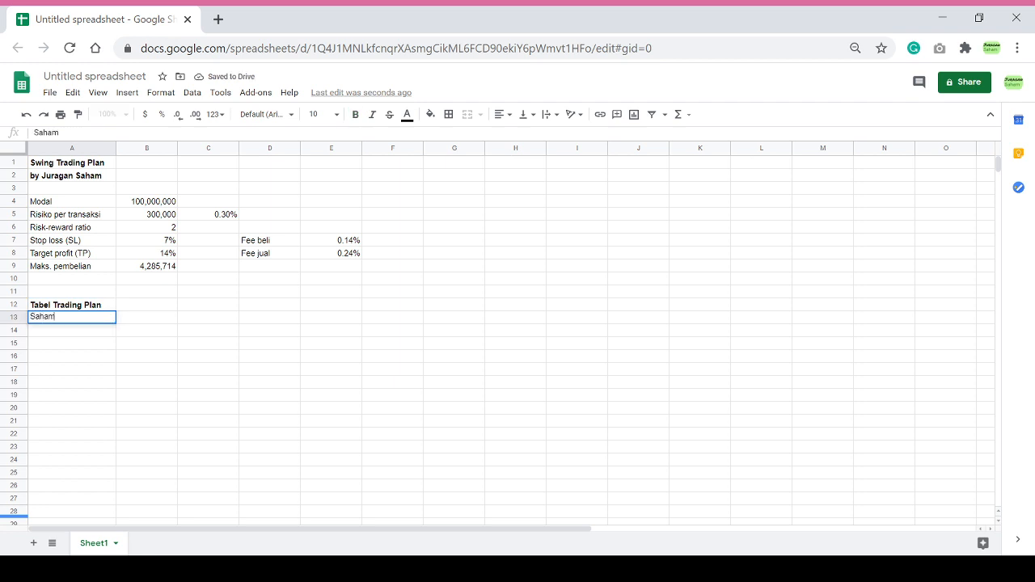
{"action": "key", "text": "Tab"}
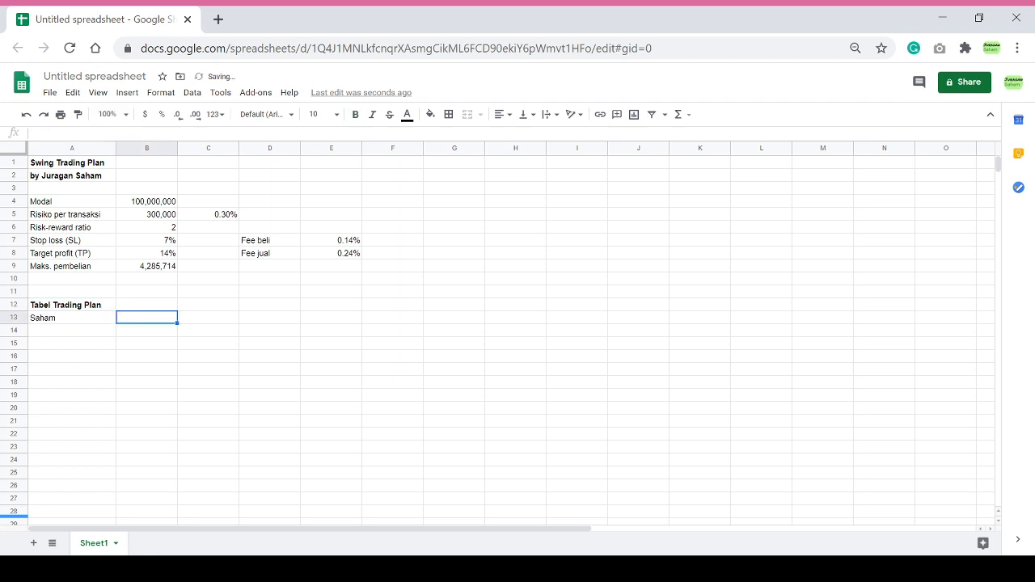
{"action": "type", "text": "Harga Be"}
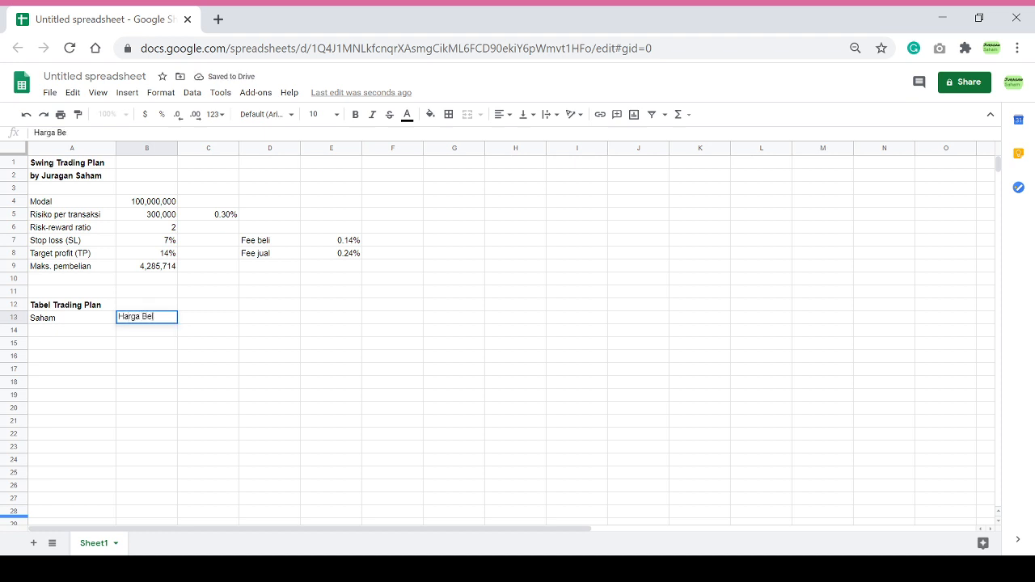
{"action": "type", "text": "li"}
{"action": "key", "text": "Tab"}
{"action": "type", "text": "Jumlah Lot"}
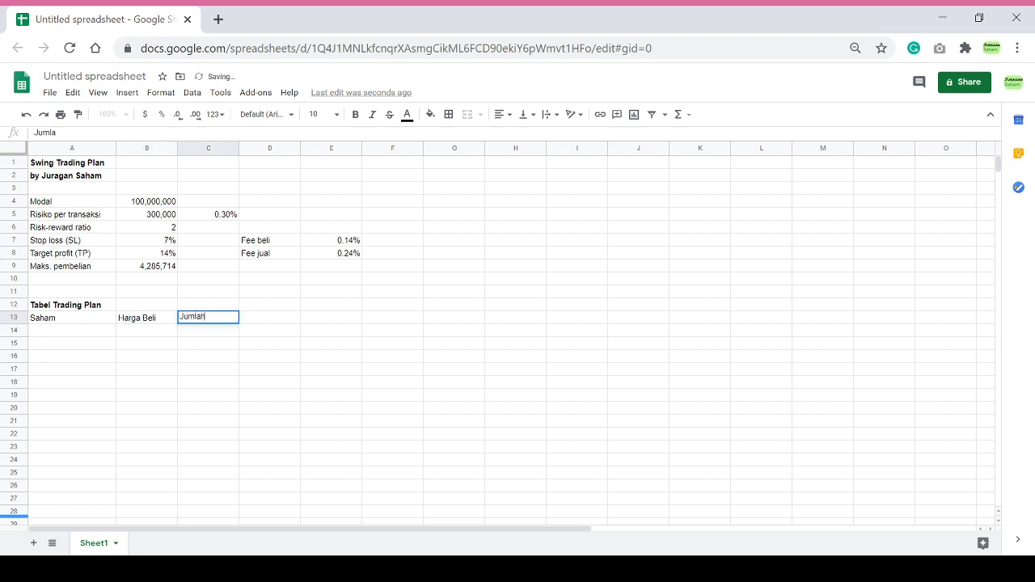
{"action": "key", "text": "Tab"}
{"action": "type", "text": "Nominal"}
{"action": "key", "text": "Tab"}
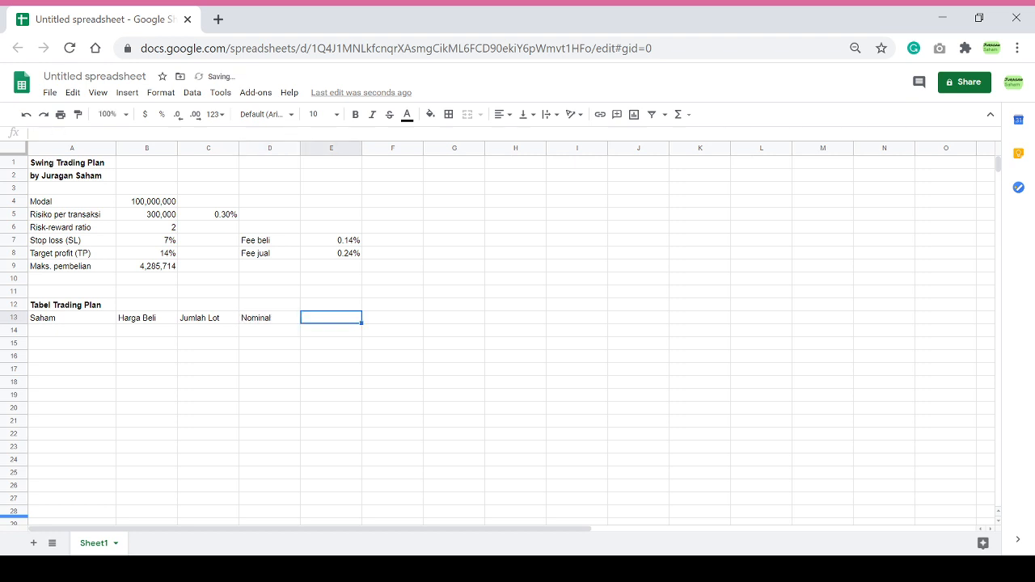
{"action": "type", "text": "SL"}
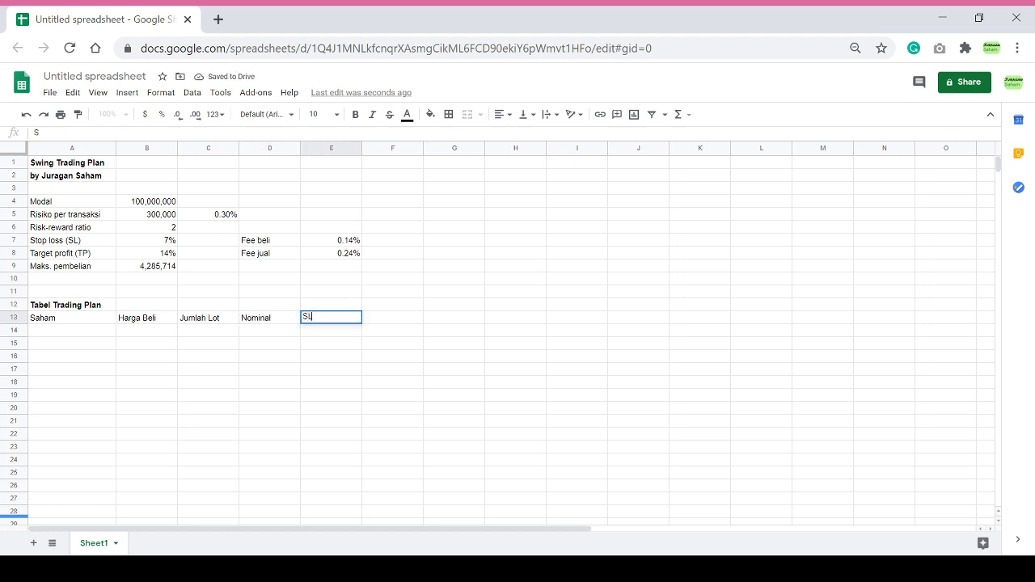
{"action": "key", "text": "Tab"}
{"action": "type", "text": "TP"}
{"action": "key", "text": "Return"}
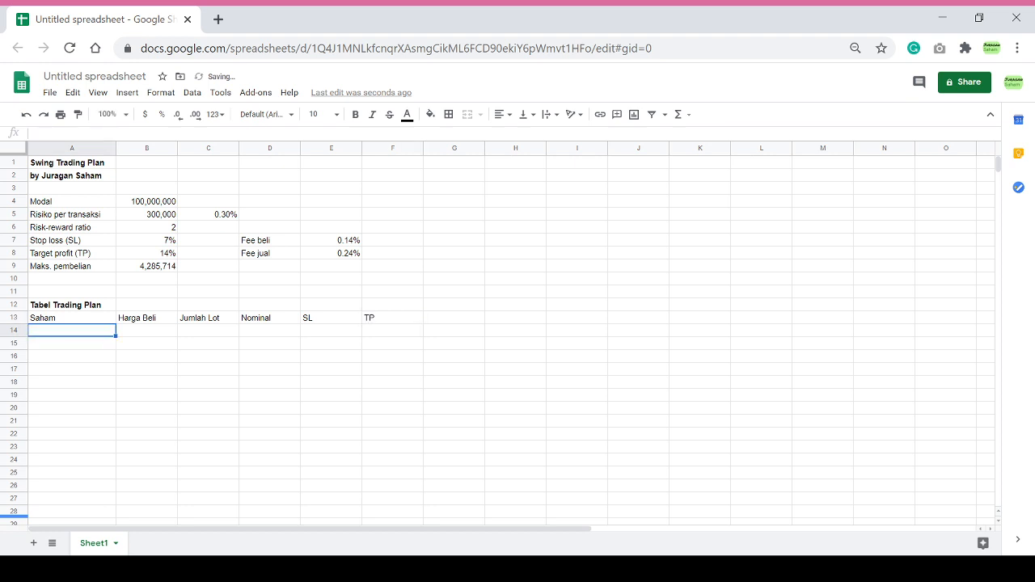
Make the headers in A13:F13 bold and apply all borders to the table range A13:F14.
{"action": "left_click_drag", "start_coordinate": [97, 318], "coordinate": [367, 318]}
{"action": "key", "text": "ctrl+b"}
{"action": "left_click_drag", "start_coordinate": [97, 322], "coordinate": [375, 345]}
{"action": "left_click", "coordinate": [103, 315]}
{"action": "left_click", "coordinate": [449, 114]}
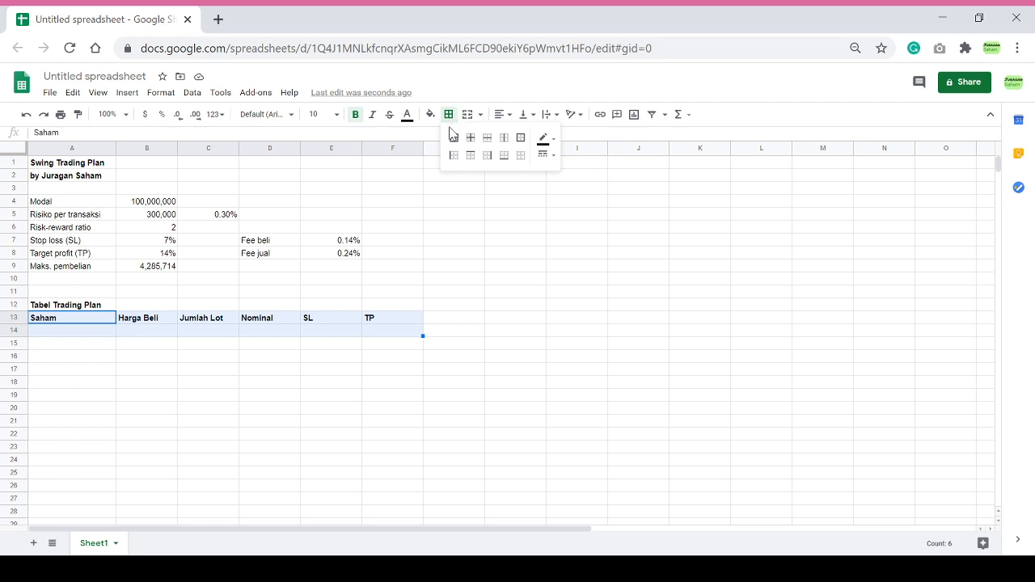
{"action": "left_click", "coordinate": [453, 137]}
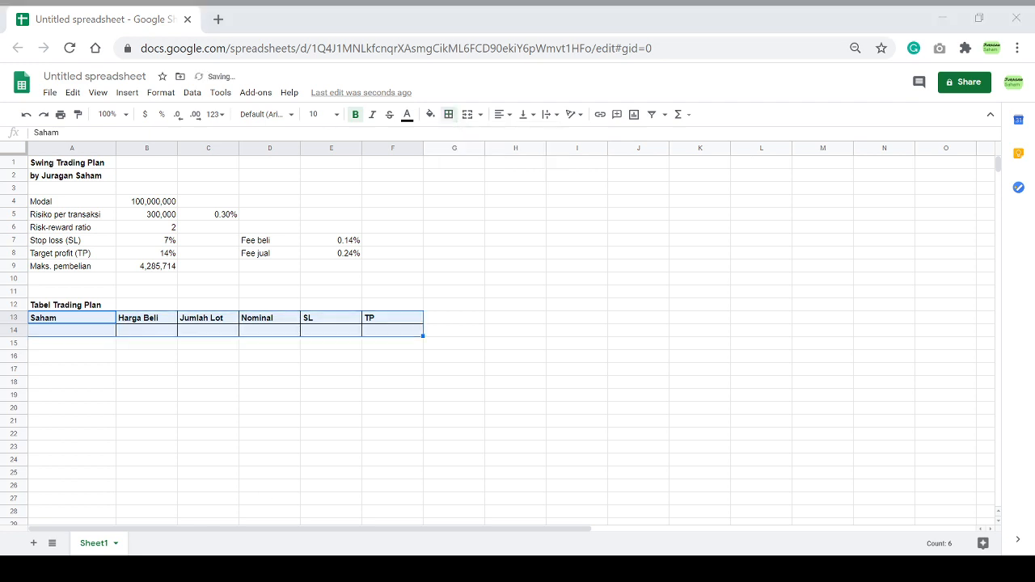
{"action": "left_click", "coordinate": [208, 459]}
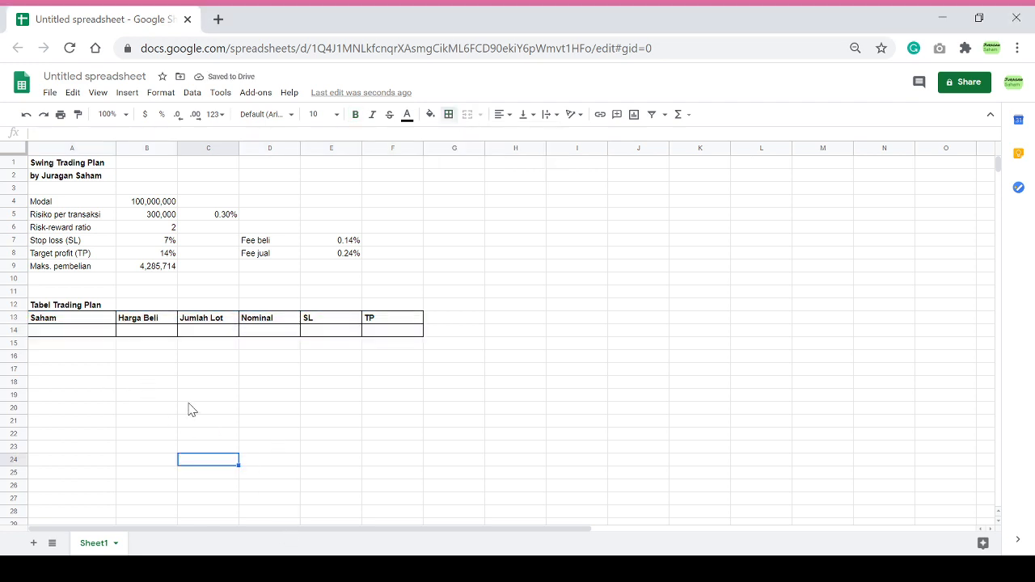
Enter the stock HRUM in A14 with a purchase price of 1600 in B14.
{"action": "left_click", "coordinate": [107, 331]}
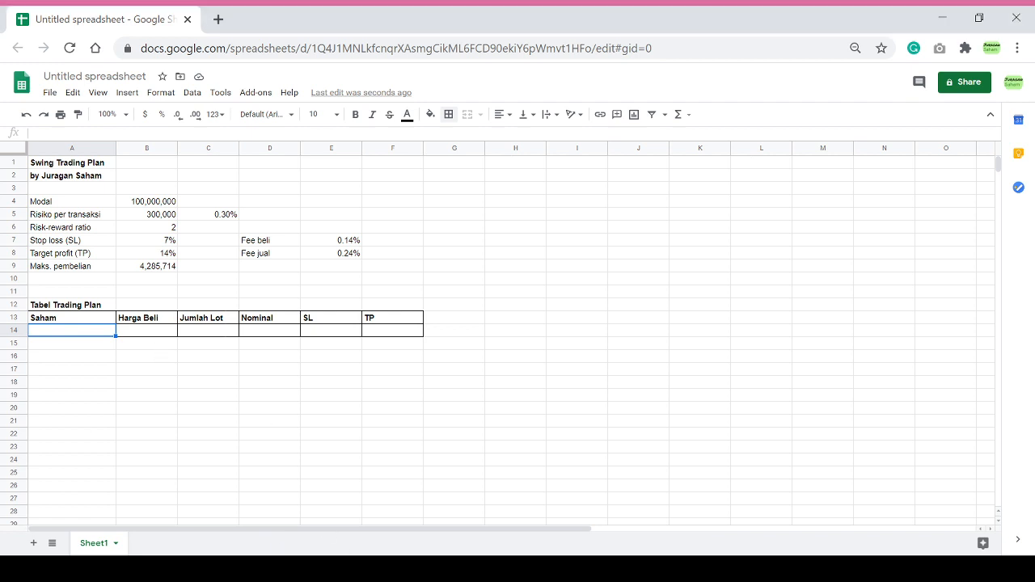
{"action": "type", "text": "HRUM"}
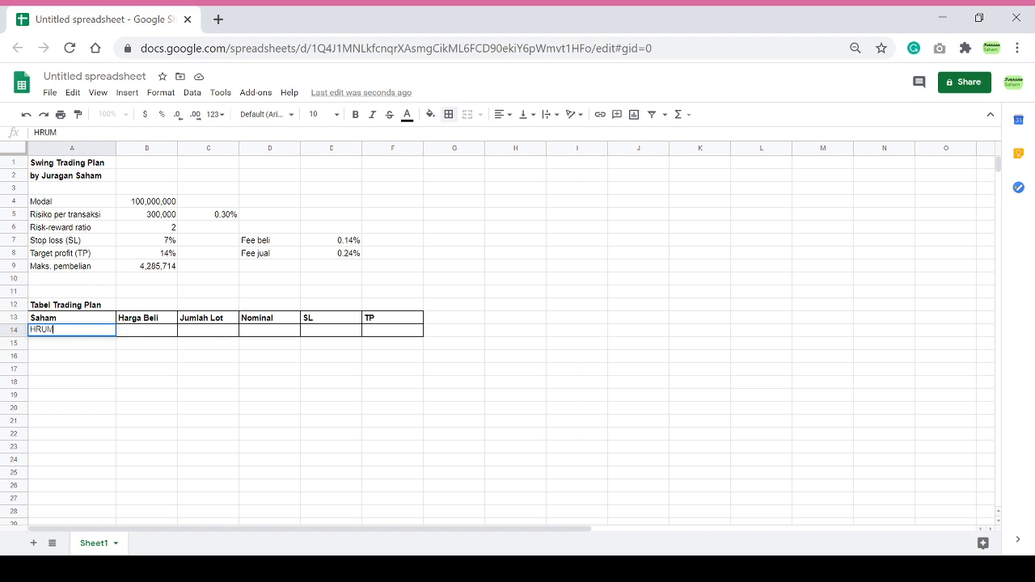
{"action": "key", "text": "Tab"}
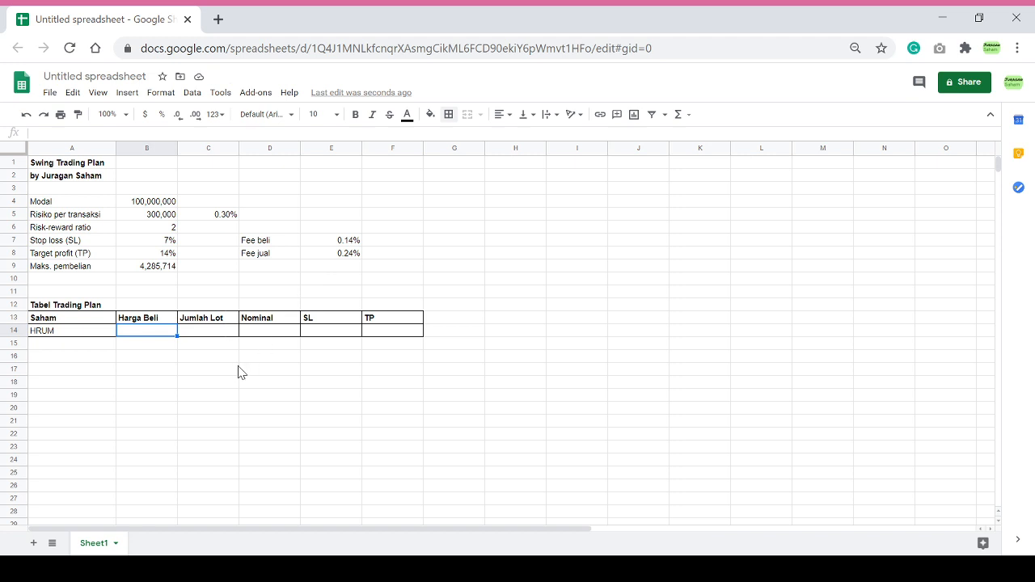
{"action": "type", "text": "1600"}
{"action": "key", "text": "Tab"}
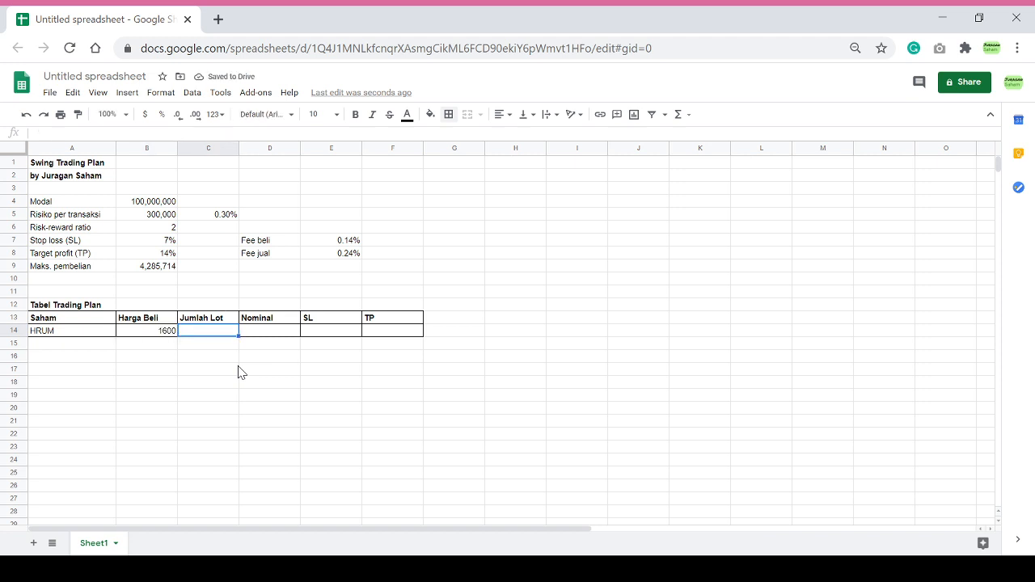
Calculate the number of lots in C14 from the maximum purchase and purchase price with =B9/B14/100.
{"action": "type", "text": "="}
{"action": "key", "text": "Up"}
{"action": "key", "text": "Up"}
{"action": "key", "text": "Up"}
{"action": "key", "text": "Left"}
{"action": "key", "text": "Up"}
{"action": "key", "text": "Up"}
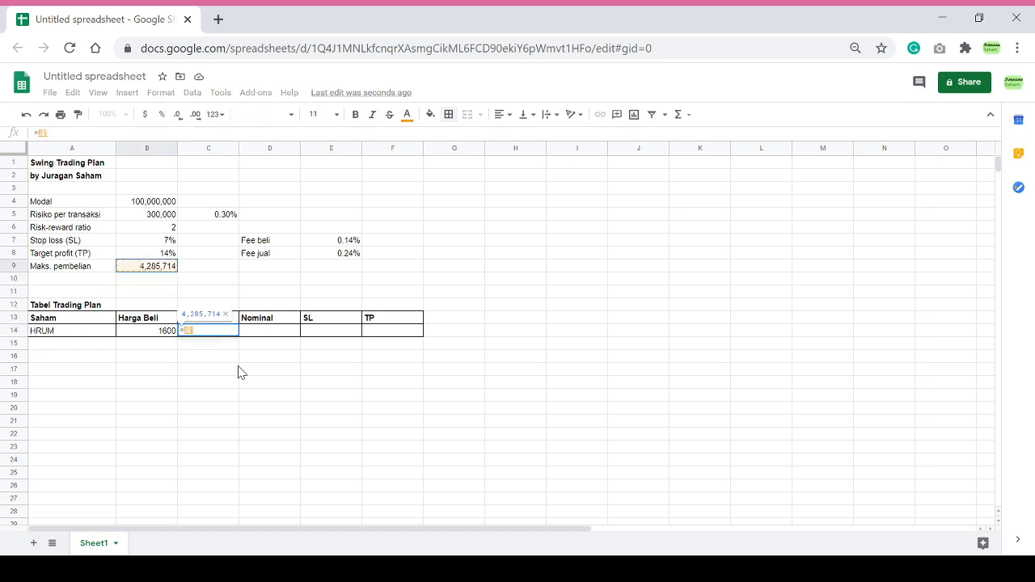
{"action": "type", "text": "/"}
{"action": "key", "text": "Left"}
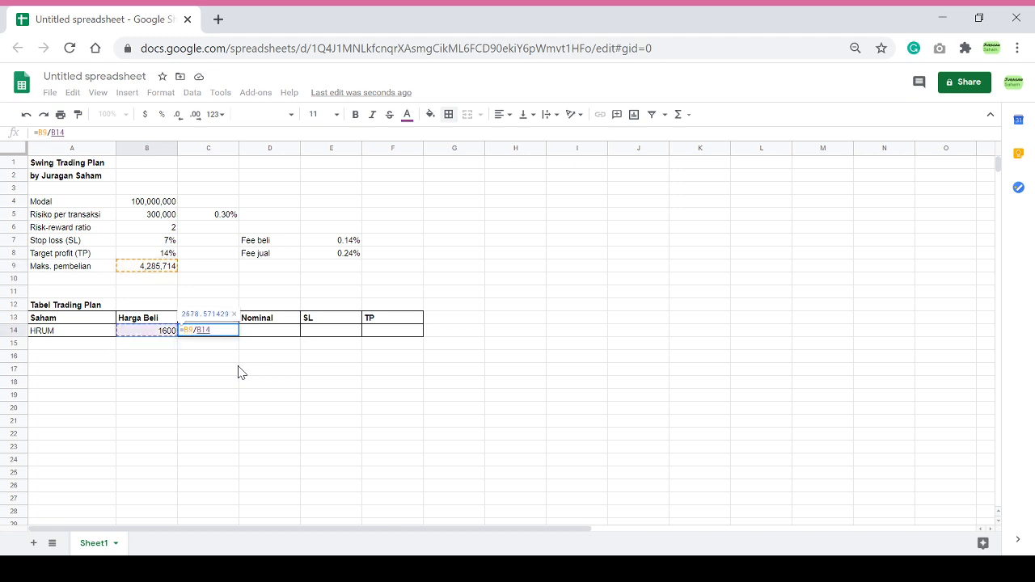
{"action": "type", "text": "/100"}
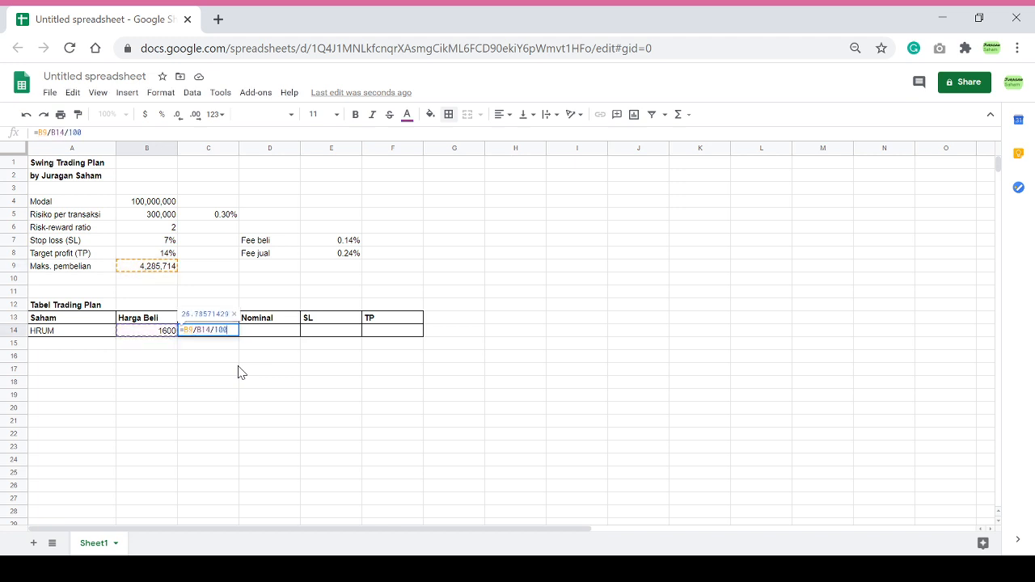
{"action": "key", "text": "Return"}
Format the number of lots in C14 as a number without decimal places.
{"action": "key", "text": "Up"}
{"action": "key", "text": "Right"}
{"action": "key", "text": "Right"}
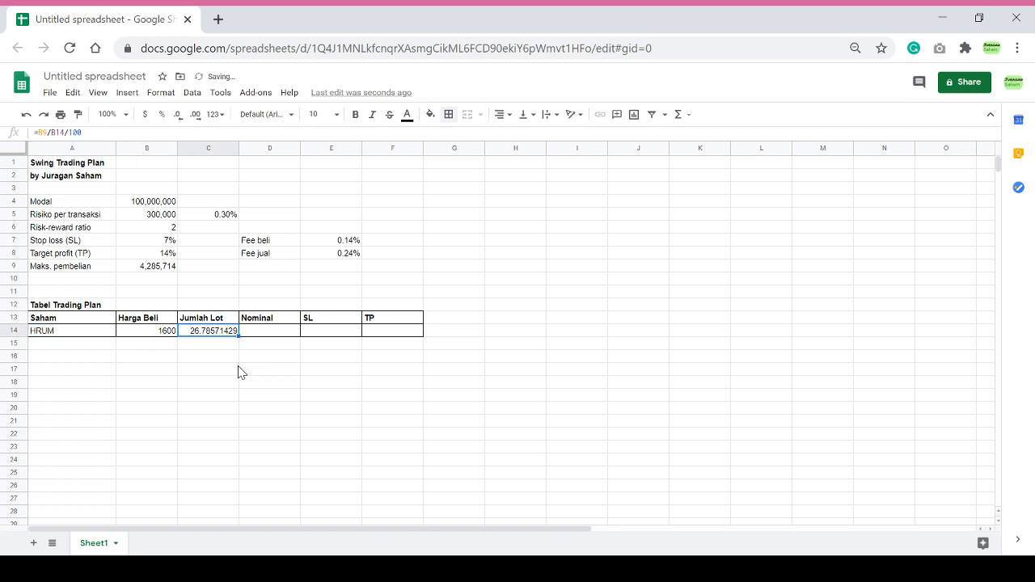
{"action": "left_click", "coordinate": [217, 119]}
{"action": "left_click", "coordinate": [234, 187]}
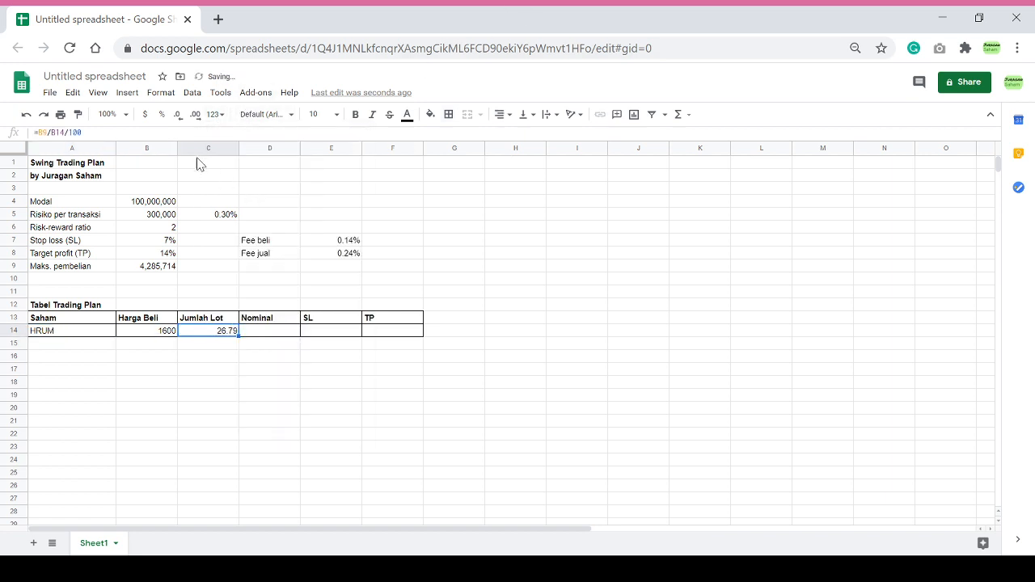
{"action": "left_click", "coordinate": [178, 116]}
{"action": "left_click", "coordinate": [178, 117]}
{"action": "key", "text": "alt+Tab"}
{"action": "key", "text": "alt+Tab"}
Calculate the Nominal value in D14 from the purchase price and lots with =B14*C14*100.
{"action": "left_click", "coordinate": [270, 338]}
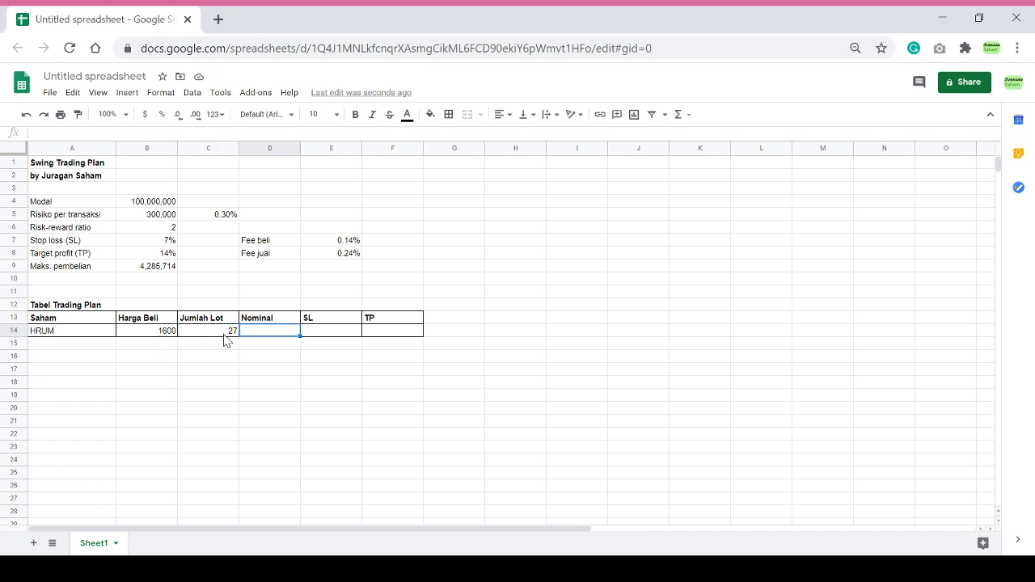
{"action": "left_click", "coordinate": [226, 338]}
{"action": "left_click", "coordinate": [272, 335]}
{"action": "type", "text": "="}
{"action": "key", "text": "Left"}
{"action": "key", "text": "Left"}
{"action": "type", "text": "*"}
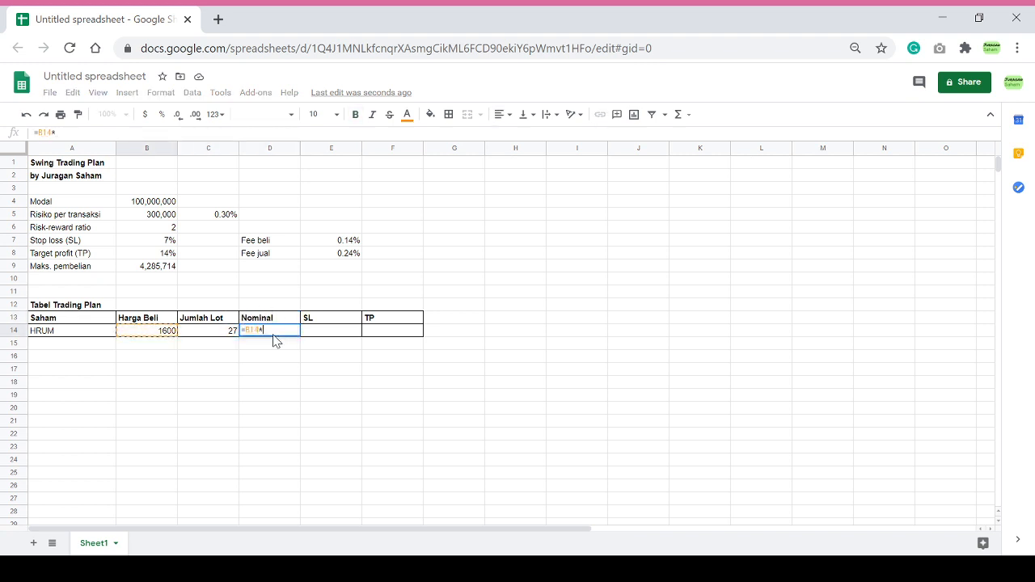
{"action": "key", "text": "Left"}
{"action": "type", "text": "*100"}
{"action": "key", "text": "Return"}
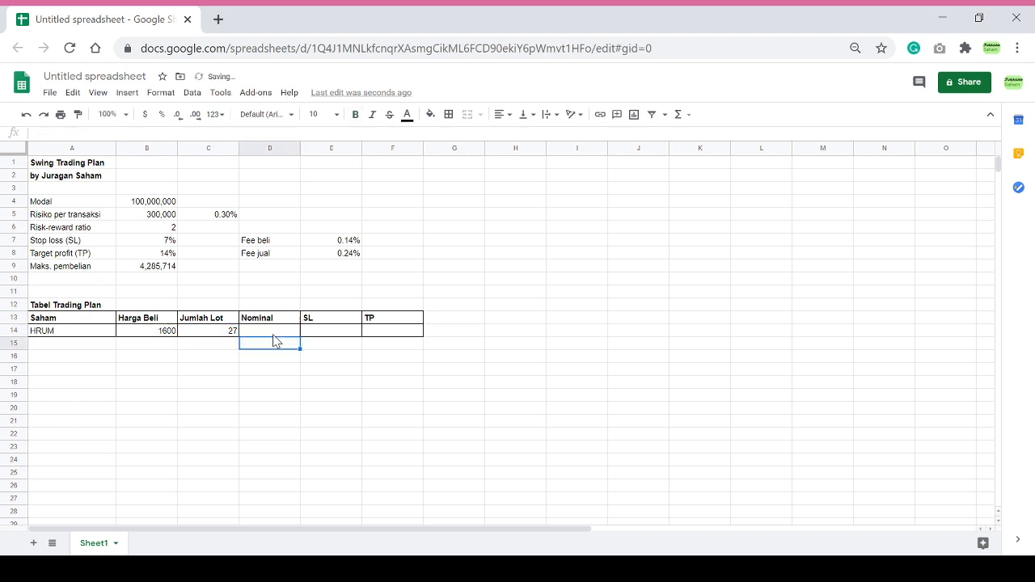
{"action": "left_click", "coordinate": [273, 335]}
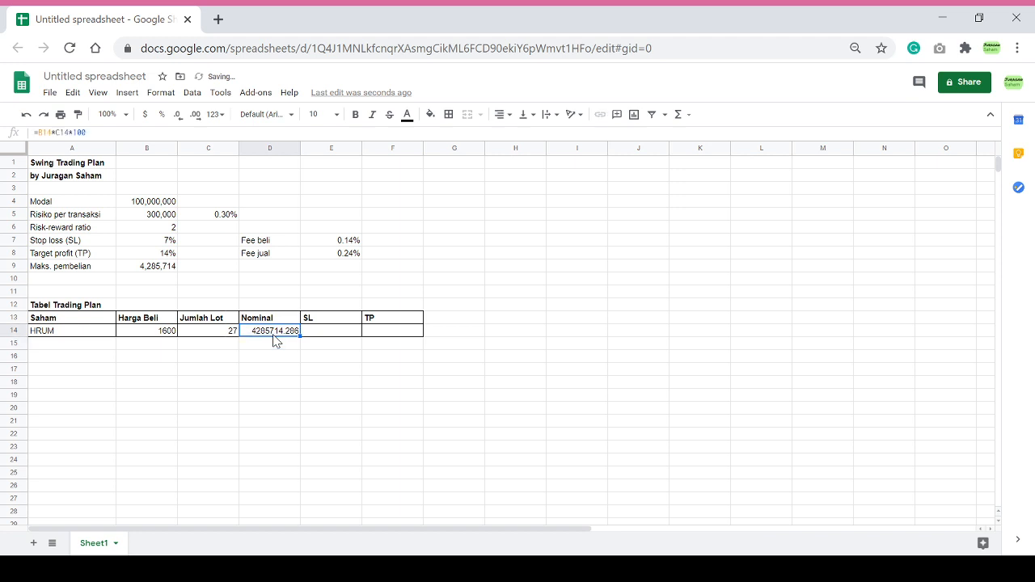
Copy the number format of the risk per transaction in B5 to the table cells B14:F14.
{"action": "left_click", "coordinate": [161, 216]}
{"action": "left_click", "coordinate": [77, 114]}
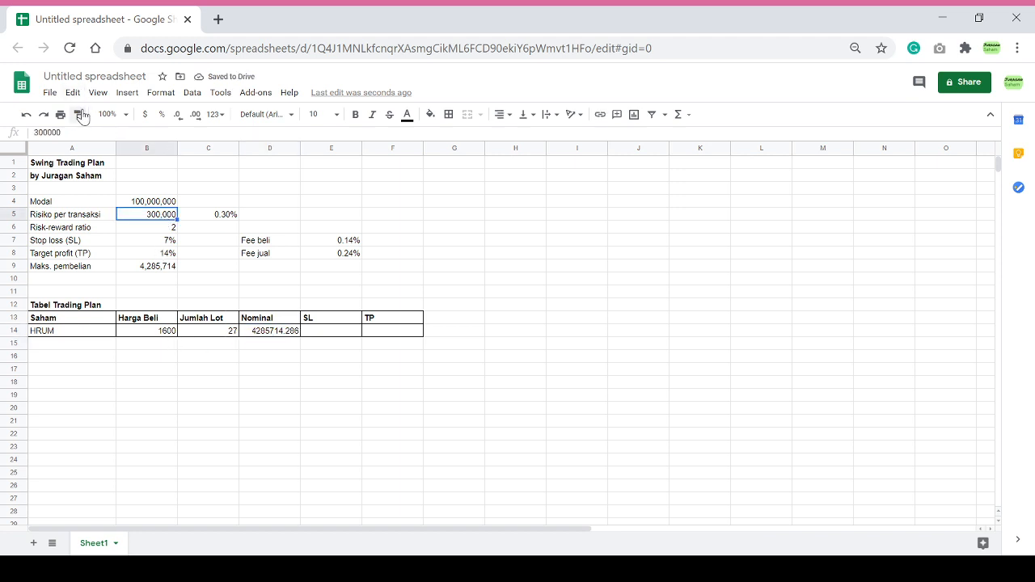
{"action": "mouse_move", "coordinate": [161, 336]}
{"action": "left_mouse_down"}
{"action": "mouse_move", "coordinate": [273, 301]}
{"action": "mouse_move", "coordinate": [387, 343]}
{"action": "left_mouse_up"}
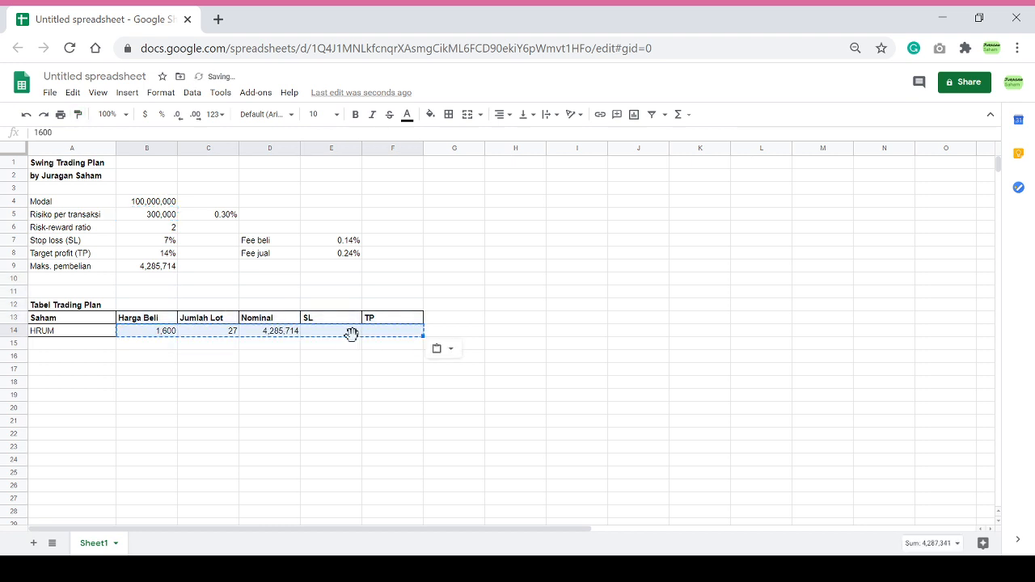
Apply borders to all cells of the trading plan table range B13:F14.
{"action": "left_click", "coordinate": [334, 381]}
{"action": "left_click_drag", "start_coordinate": [159, 337], "coordinate": [412, 321]}
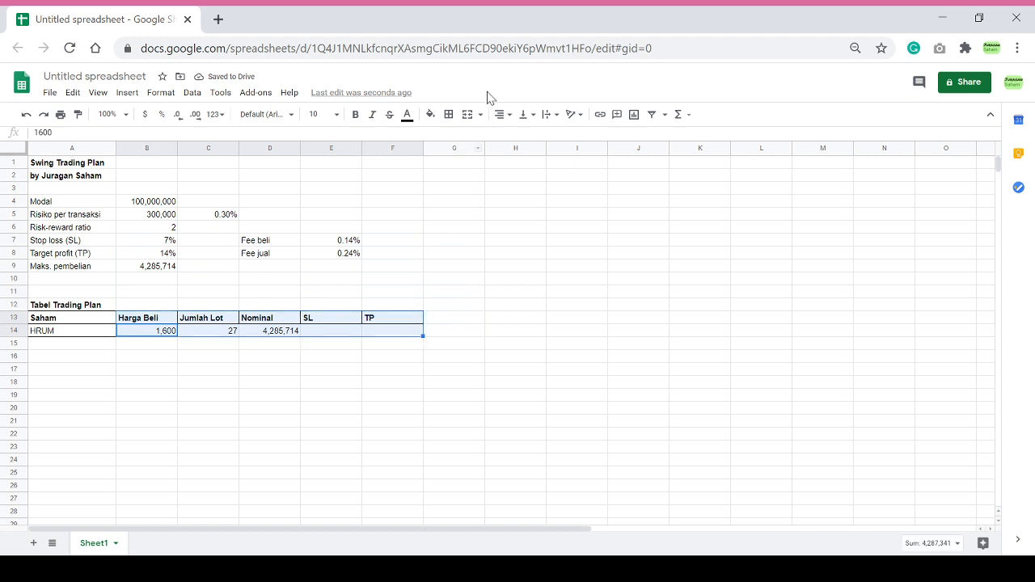
{"action": "left_click", "coordinate": [449, 114]}
{"action": "left_click", "coordinate": [449, 143]}
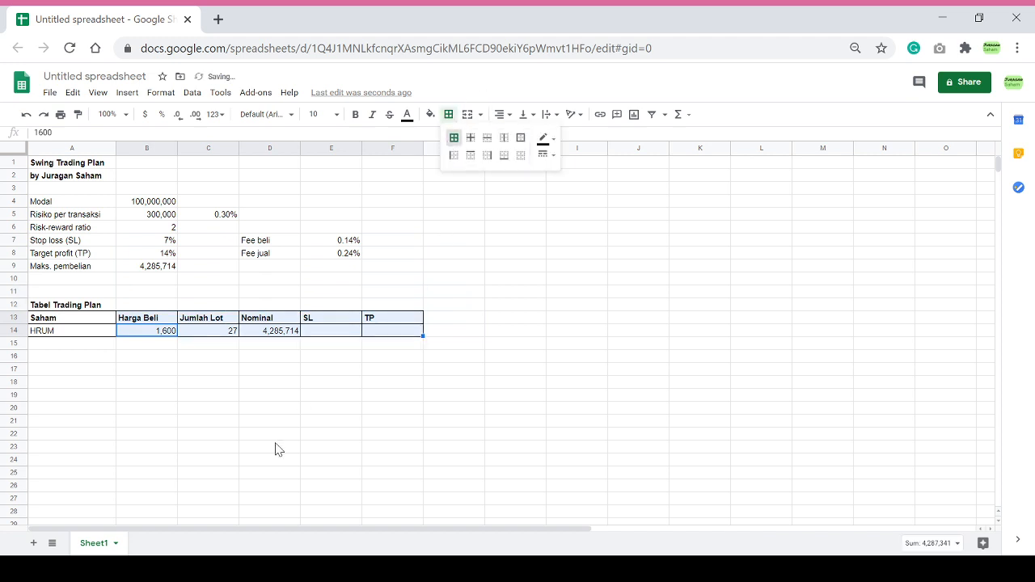
{"action": "left_click", "coordinate": [277, 447]}
Calculate the SL price in E14 from the purchase price and stop loss percentage with =B14*(1-$B$7).
{"action": "left_click", "coordinate": [339, 331]}
{"action": "type", "text": "="}
{"action": "key", "text": "Left"}
{"action": "key", "text": "Left"}
{"action": "key", "text": "Left"}
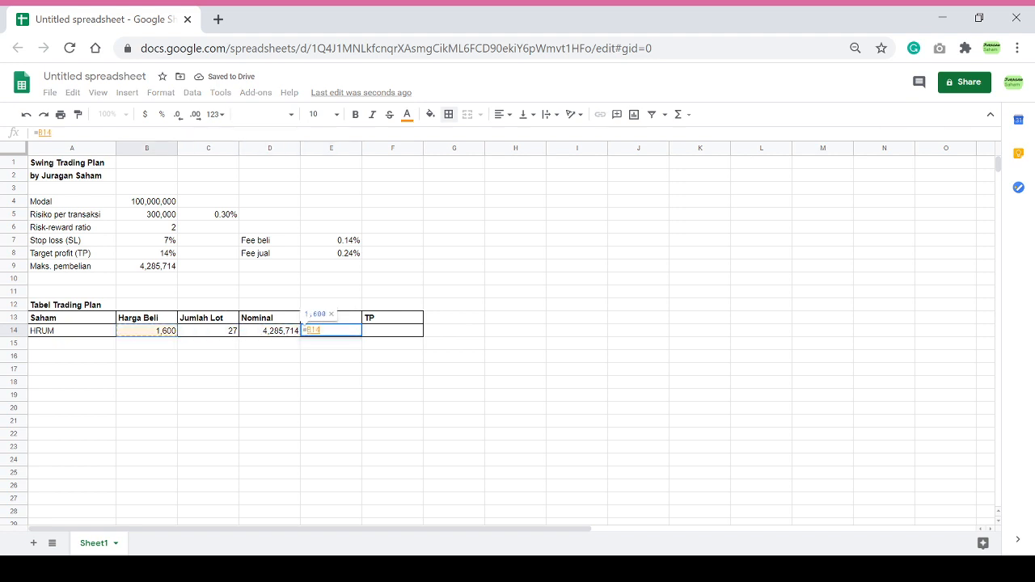
{"action": "type", "text": "*(1"}
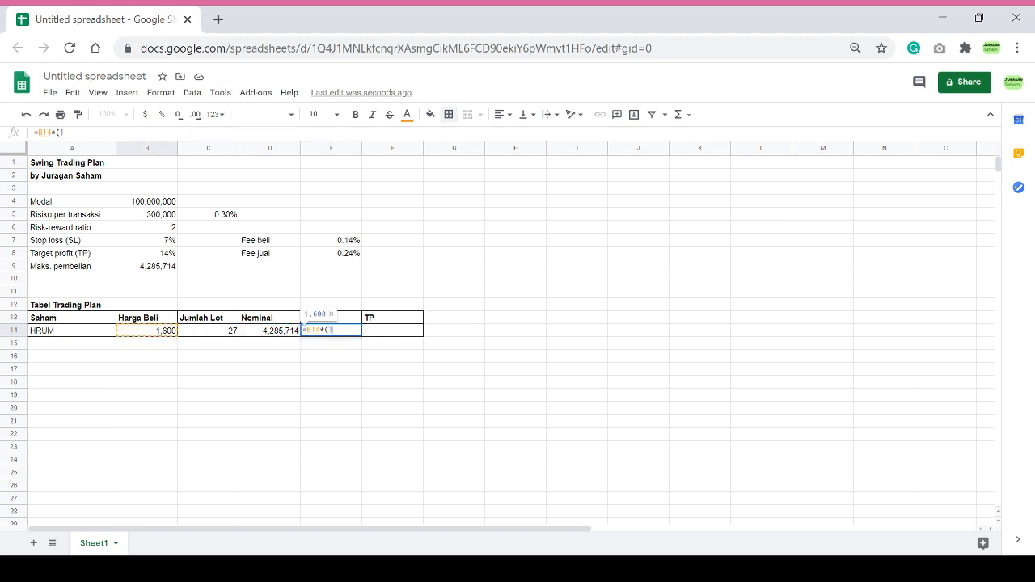
{"action": "type", "text": "-"}
{"action": "key", "text": "Up"}
{"action": "key", "text": "Up"}
{"action": "key", "text": "Up"}
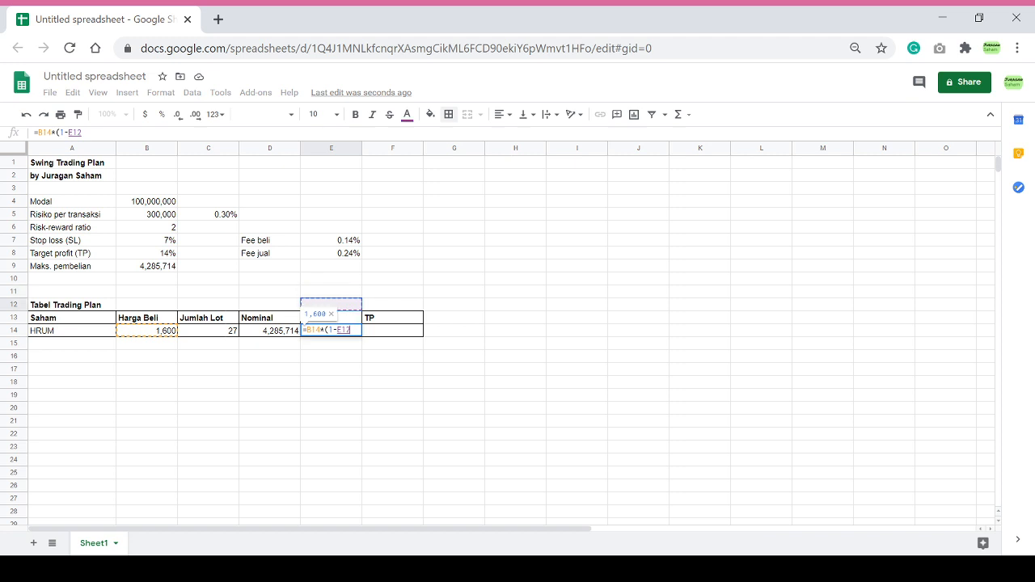
{"action": "key", "text": "BackSpace"}
{"action": "key", "text": "BackSpace"}
{"action": "key", "text": "BackSpace"}
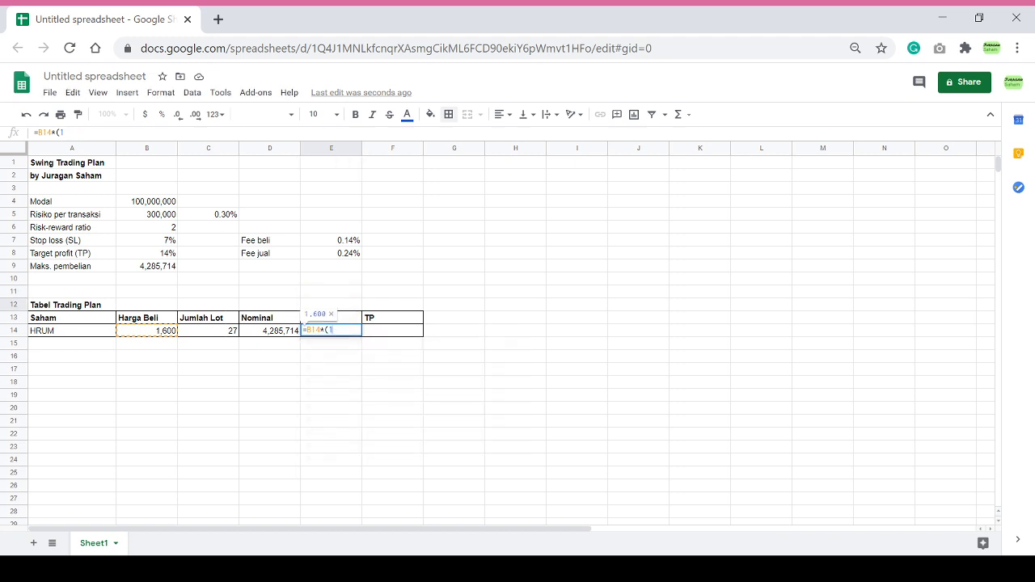
{"action": "key", "text": "Up"}
{"action": "key", "text": "Up"}
{"action": "key", "text": "Up"}
{"action": "key", "text": "Up"}
{"action": "key", "text": "Up"}
{"action": "key", "text": "Left"}
{"action": "key", "text": "Left"}
{"action": "key", "text": "Left"}
{"action": "key", "text": "Left"}
{"action": "key", "text": "Up"}
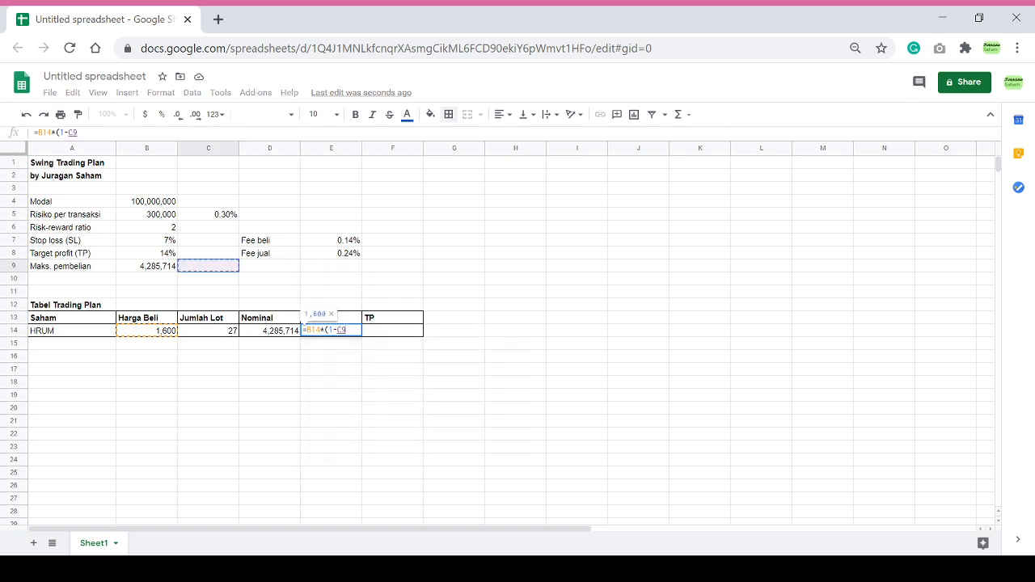
{"action": "key", "text": "Up"}
{"action": "key", "text": "Right"}
{"action": "key", "text": "F4"}
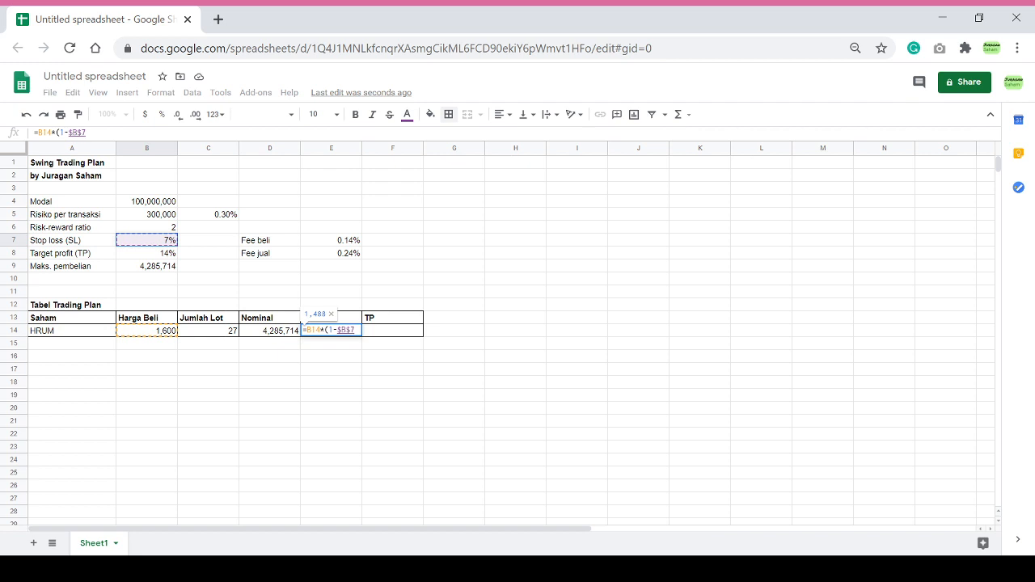
{"action": "type", "text": ")"}
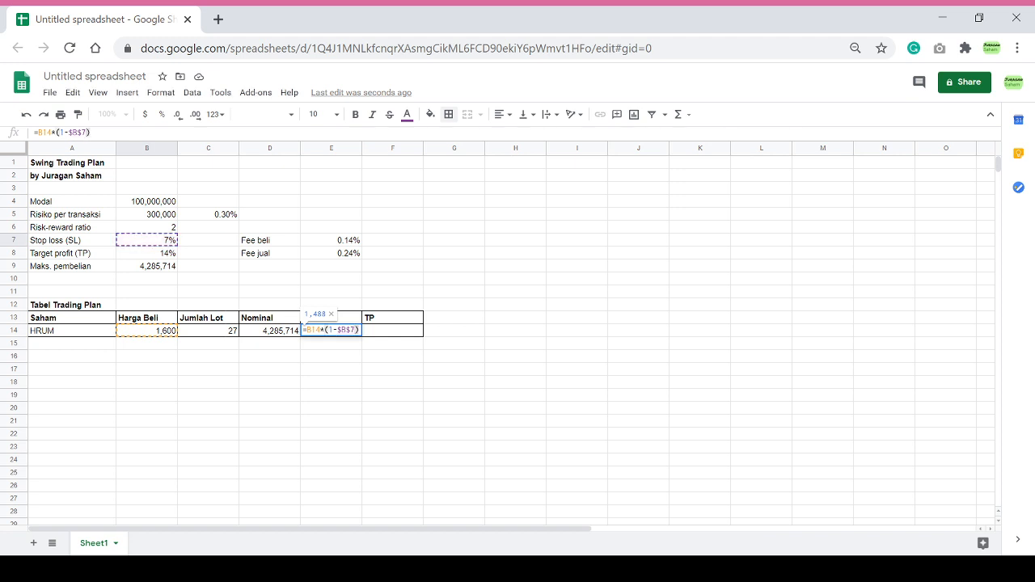
{"action": "key", "text": "Return"}
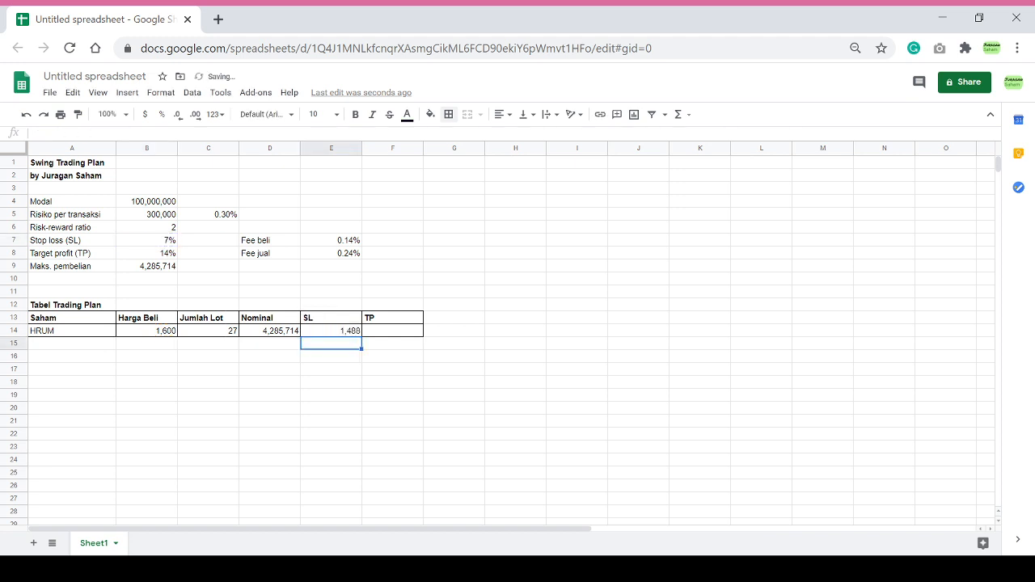
{"action": "key", "text": "Up"}
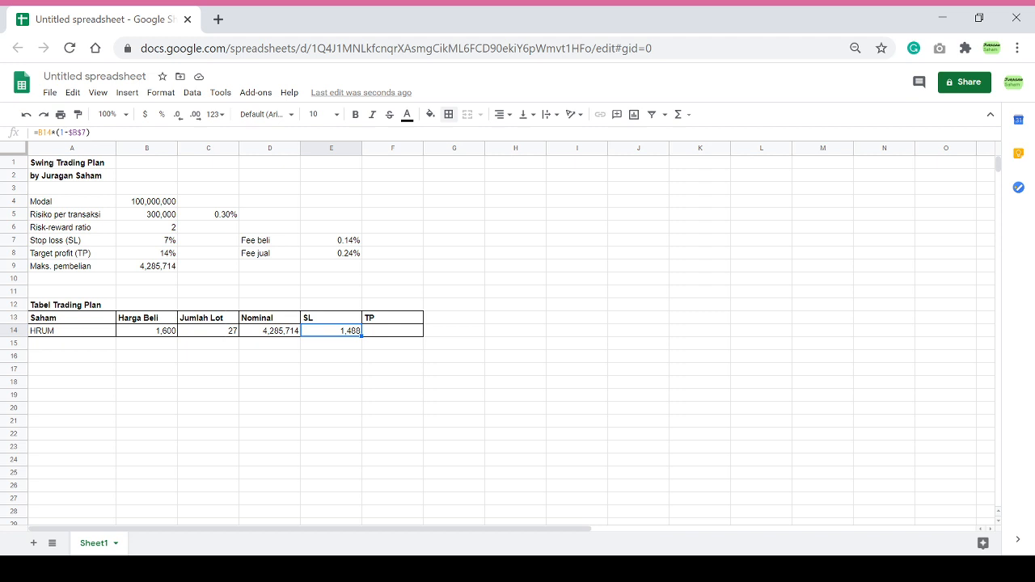
Calculate the TP price in F14 from the purchase price and target profit percentage with =B14*(1+B8).
{"action": "key", "text": "Right"}
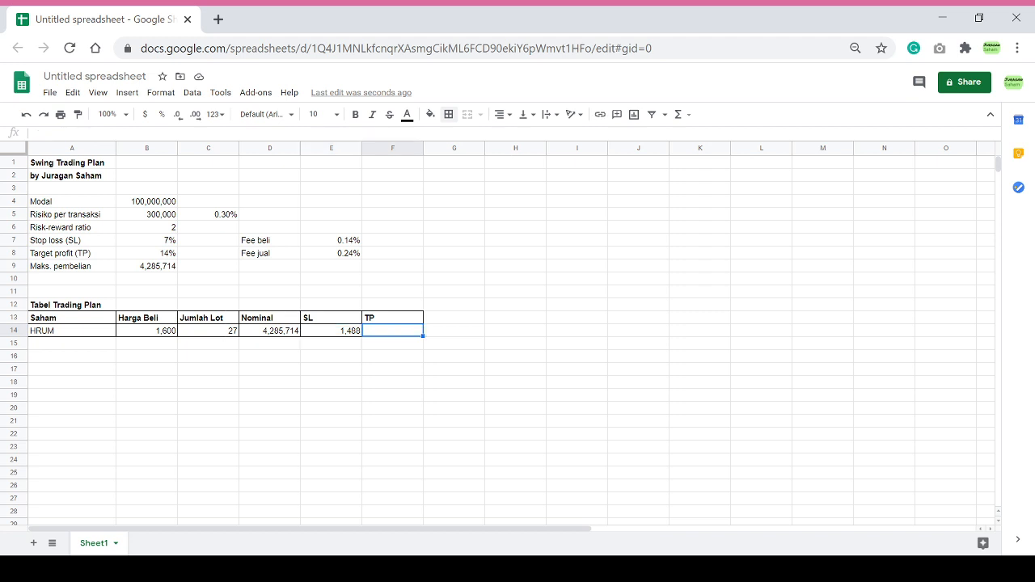
{"action": "type", "text": "="}
{"action": "key", "text": "Left"}
{"action": "key", "text": "Left"}
{"action": "key", "text": "Left"}
{"action": "key", "text": "Left"}
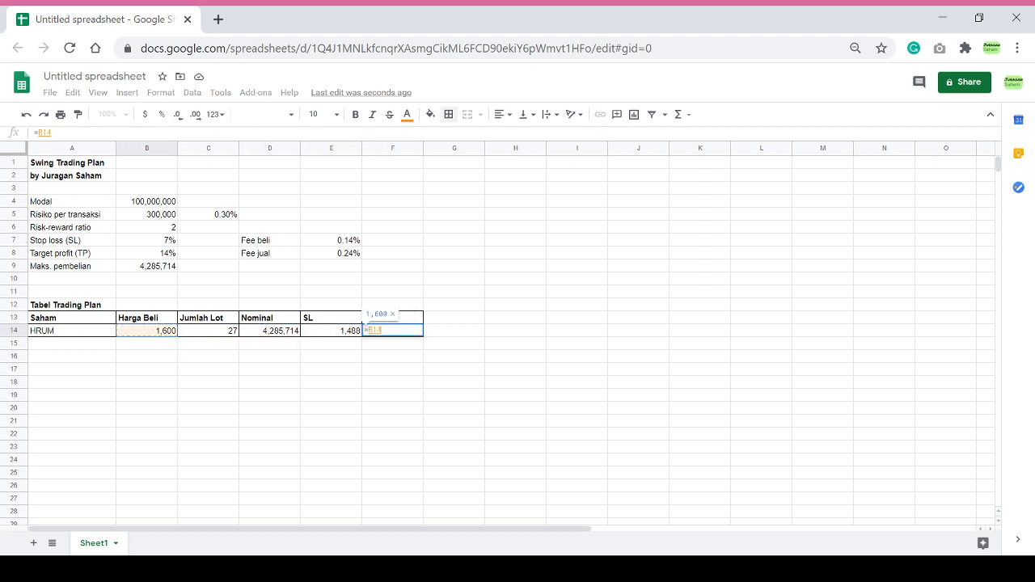
{"action": "type", "text": "*(1+"}
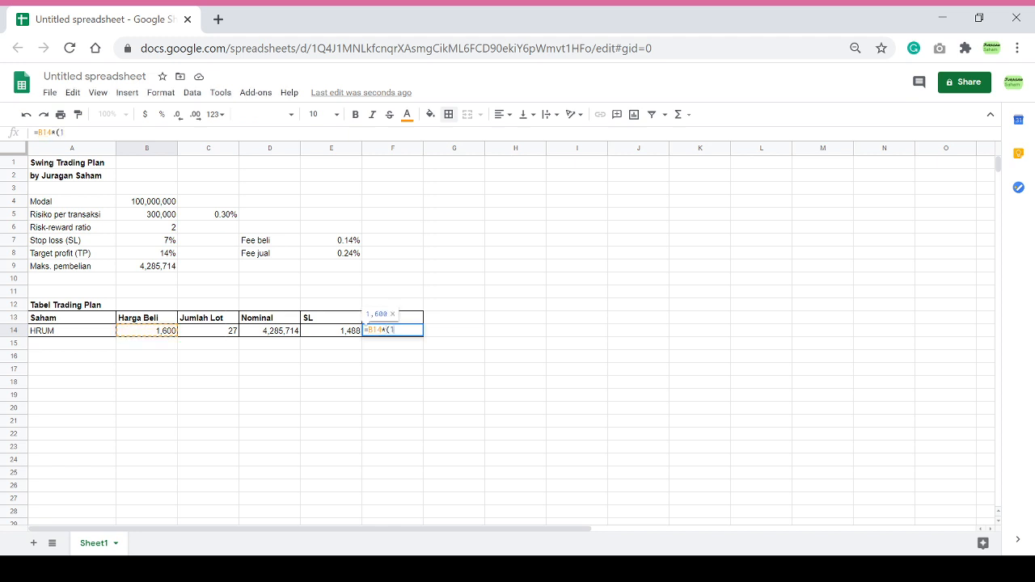
{"action": "key", "text": "Up"}
{"action": "key", "text": "Up"}
{"action": "key", "text": "Up"}
{"action": "key", "text": "Left"}
{"action": "key", "text": "Left"}
{"action": "key", "text": "Left"}
{"action": "key", "text": "Up"}
{"action": "key", "text": "Up"}
{"action": "key", "text": "Left"}
{"action": "key", "text": "Up"}
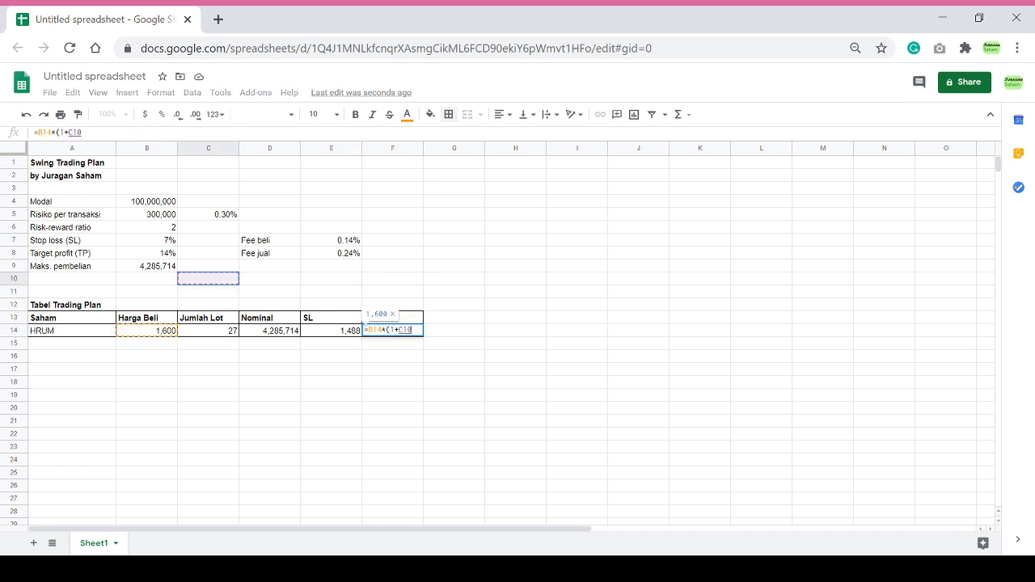
{"action": "key", "text": "Return"}
{"action": "key", "text": "Up"}
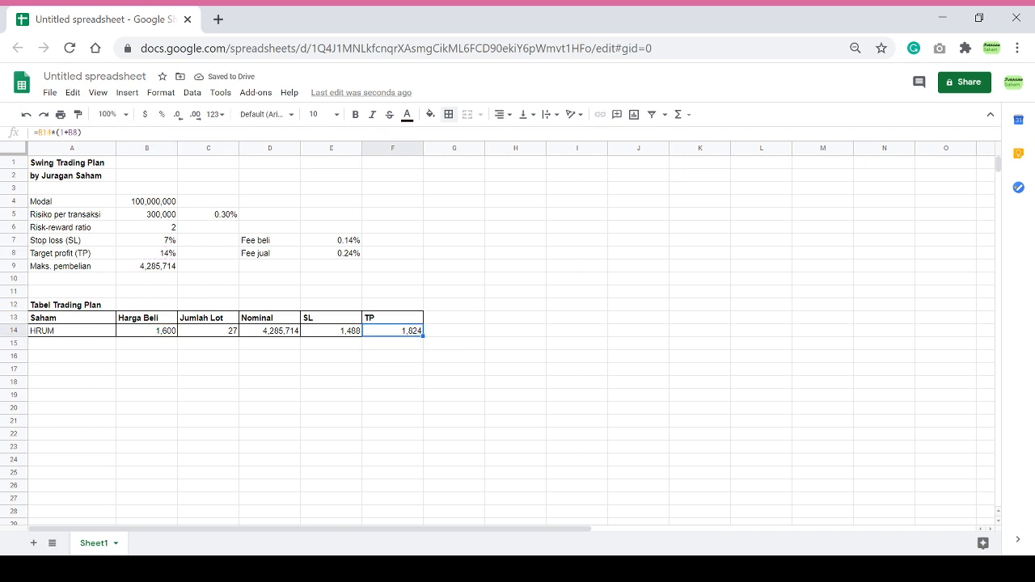
Enter the heading "Monitoring" in H12 and make it bold.
{"action": "key", "text": "Up"}
{"action": "key", "text": "Right"}
{"action": "key", "text": "Up"}
{"action": "key", "text": "Right"}
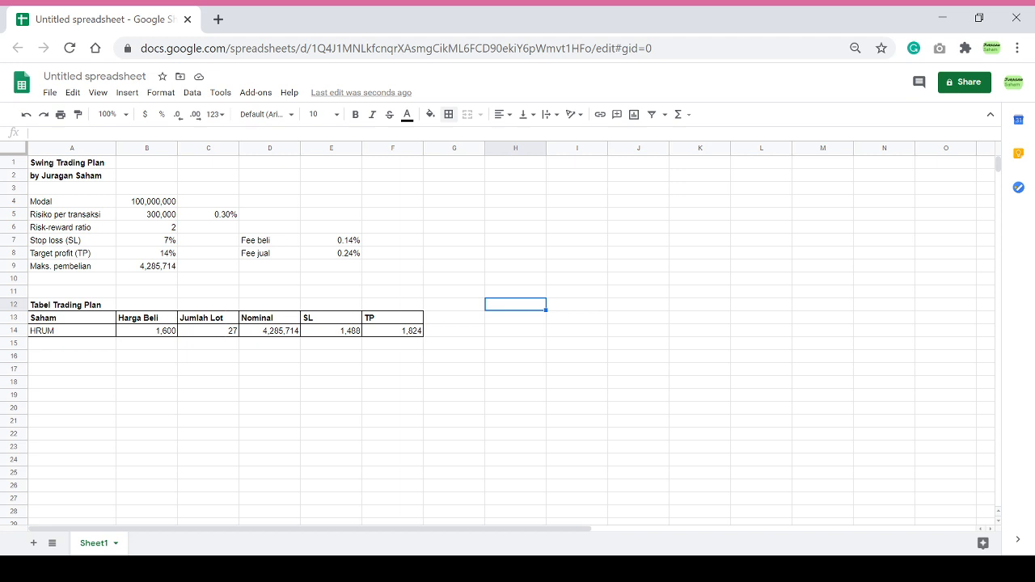
{"action": "type", "text": "Monitoring"}
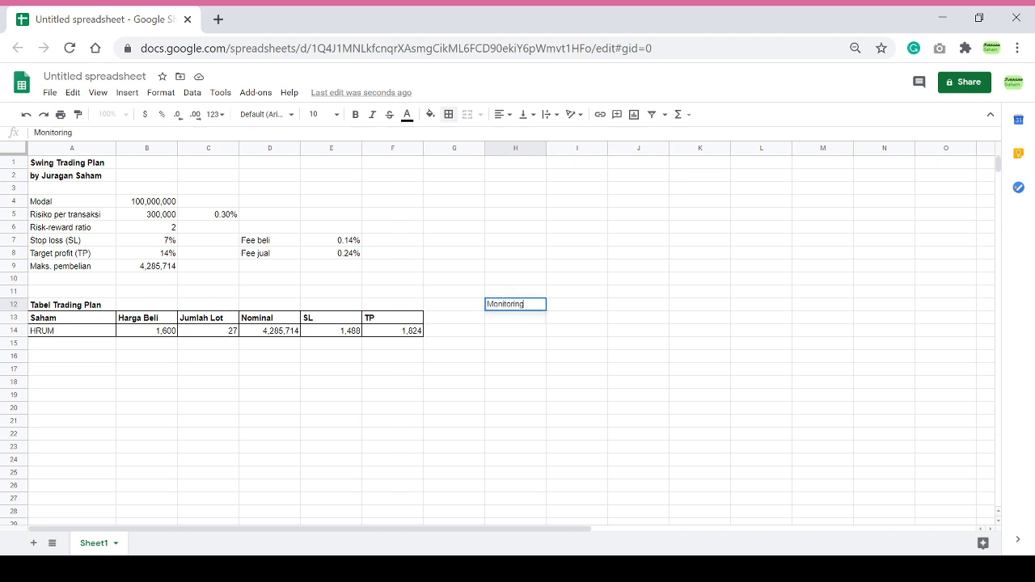
{"action": "key", "text": "Return"}
{"action": "key", "text": "Up"}
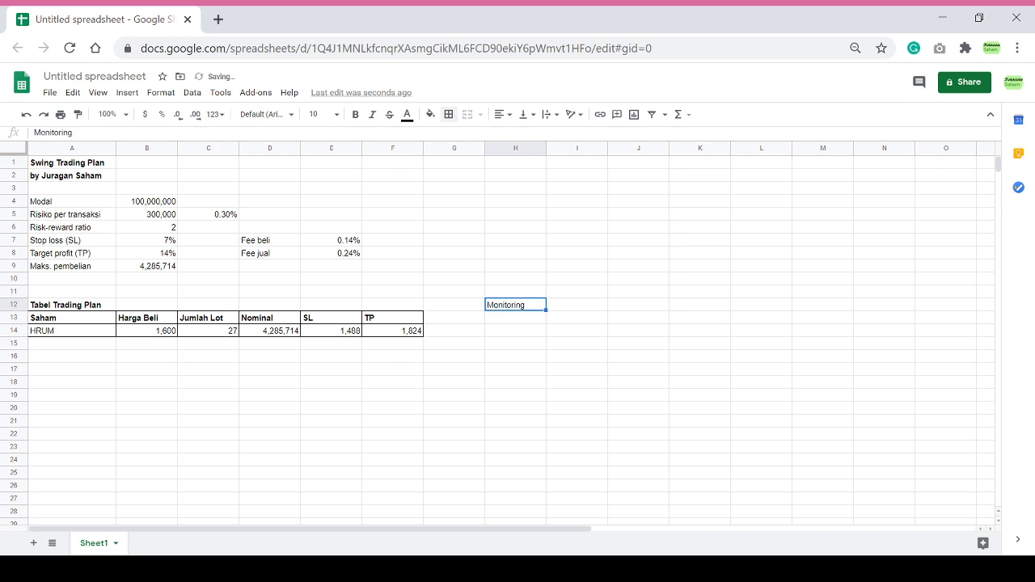
{"action": "key", "text": "ctrl+b"}
{"action": "key", "text": "Down"}
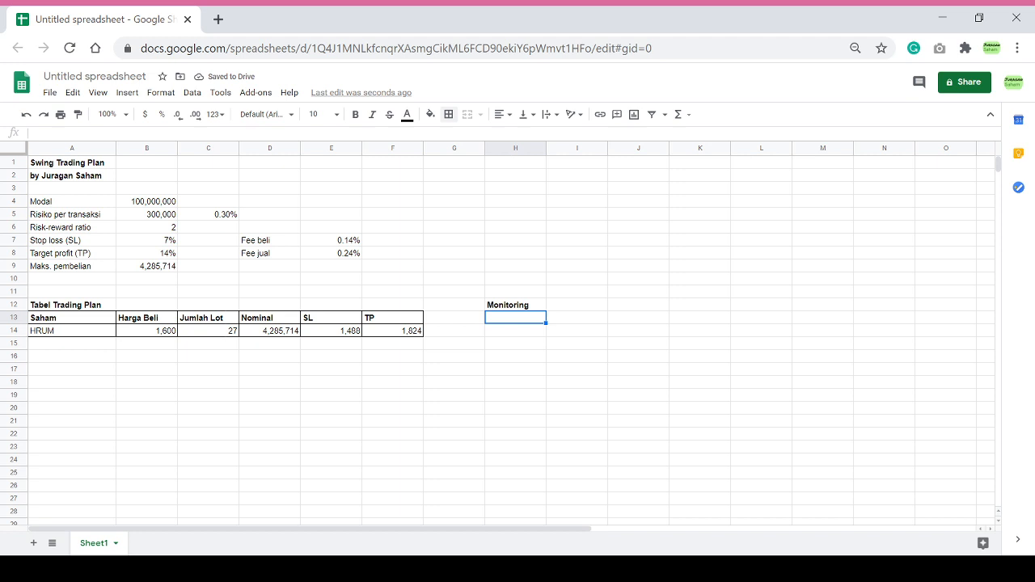
Add the bold column header "Updated Price" in H13 under the Monitoring heading.
{"action": "type", "text": "Updated"}
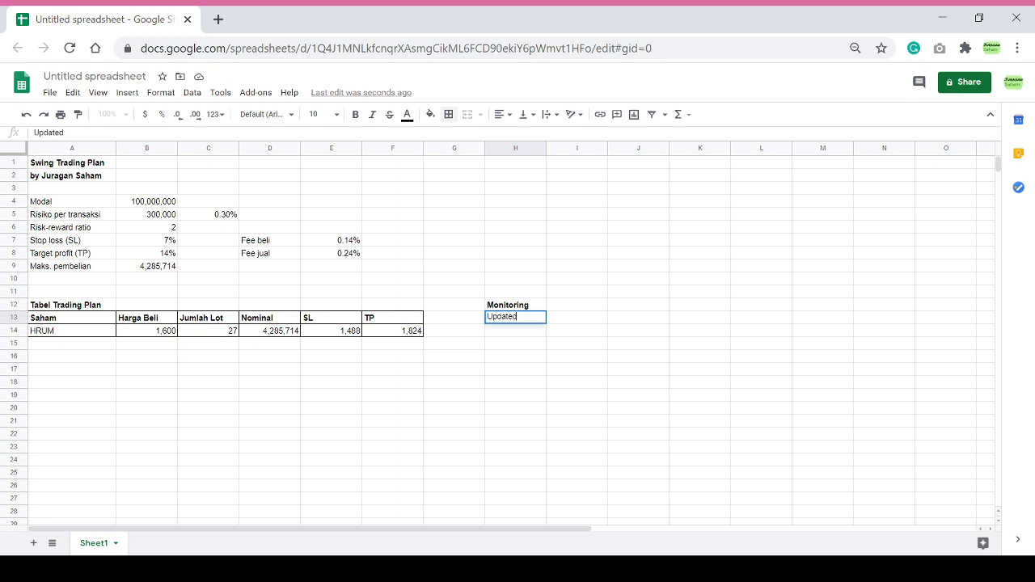
{"action": "type", "text": " Price"}
{"action": "key", "text": "Return"}
{"action": "key", "text": "Up"}
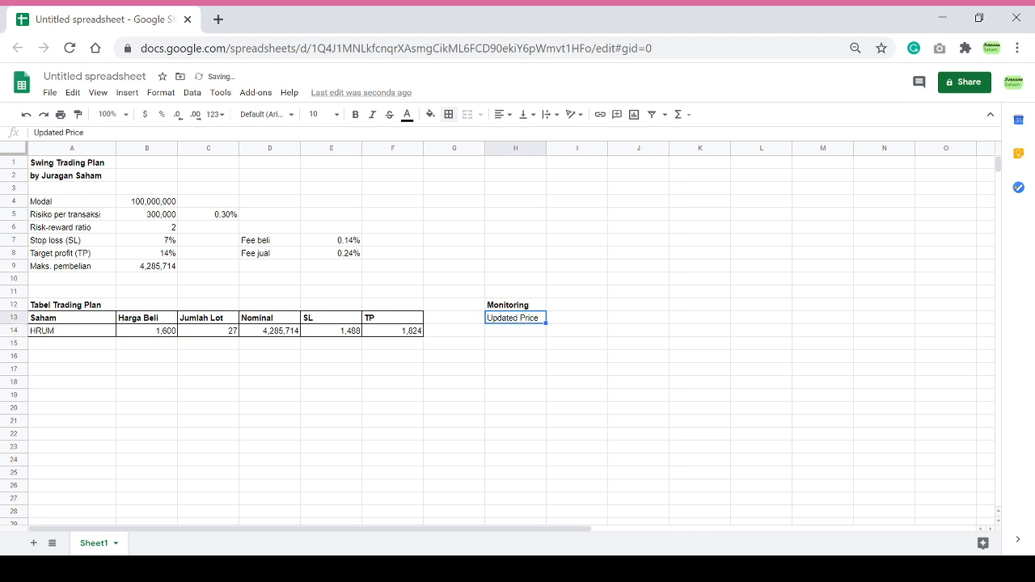
{"action": "key", "text": "ctrl+b"}
{"action": "key", "text": "Right"}
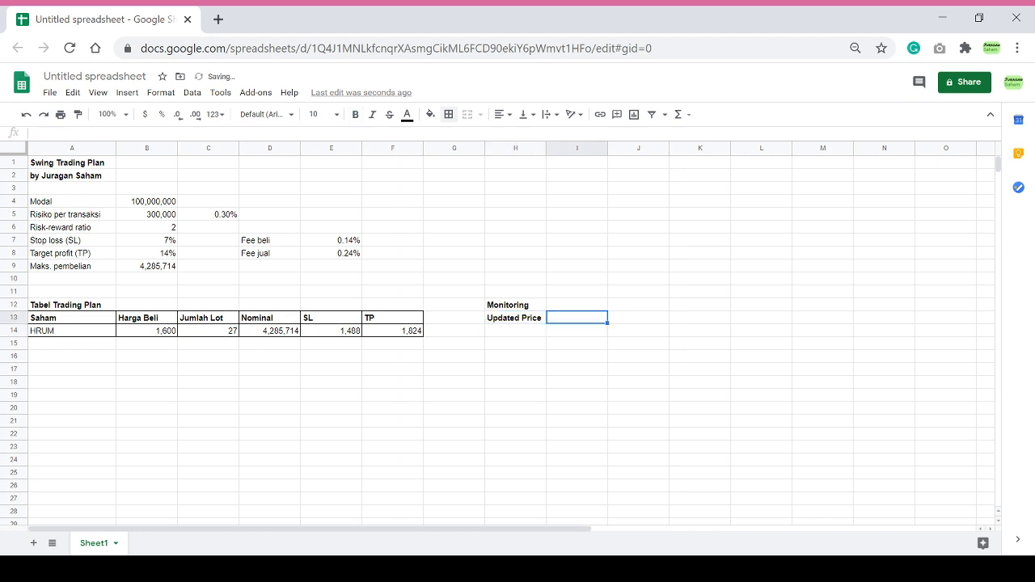
Add the bold column headers "%P/L" in I13 and "Action" in J13.
{"action": "type", "text": "%P/L"}
{"action": "key", "text": "Tab"}
{"action": "key", "text": "Left"}
{"action": "key", "text": "ctrl+b"}
{"action": "key", "text": "Right"}
{"action": "type", "text": "Action"}
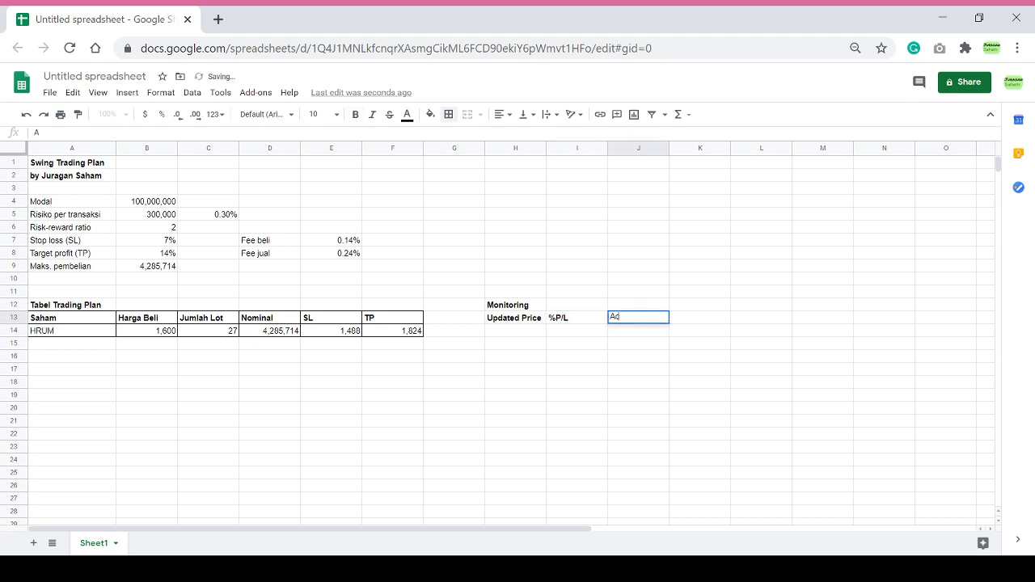
{"action": "key", "text": "Return"}
{"action": "key", "text": "Up"}
{"action": "key", "text": "ctrl+b"}
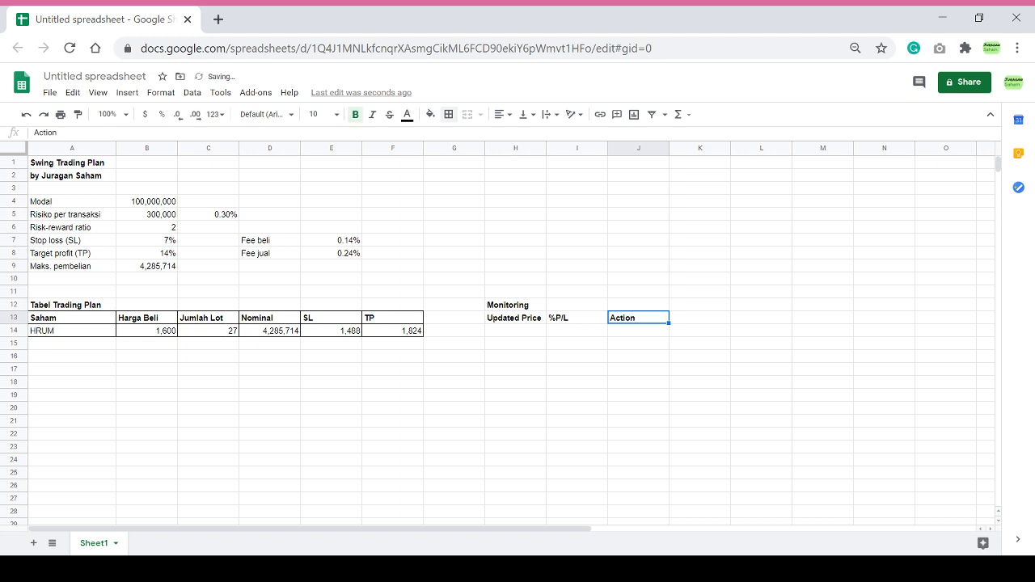
Add the bold column header "Trailing Stop" in K13.
{"action": "key", "text": "Right"}
{"action": "type", "text": "Trailing Stop"}
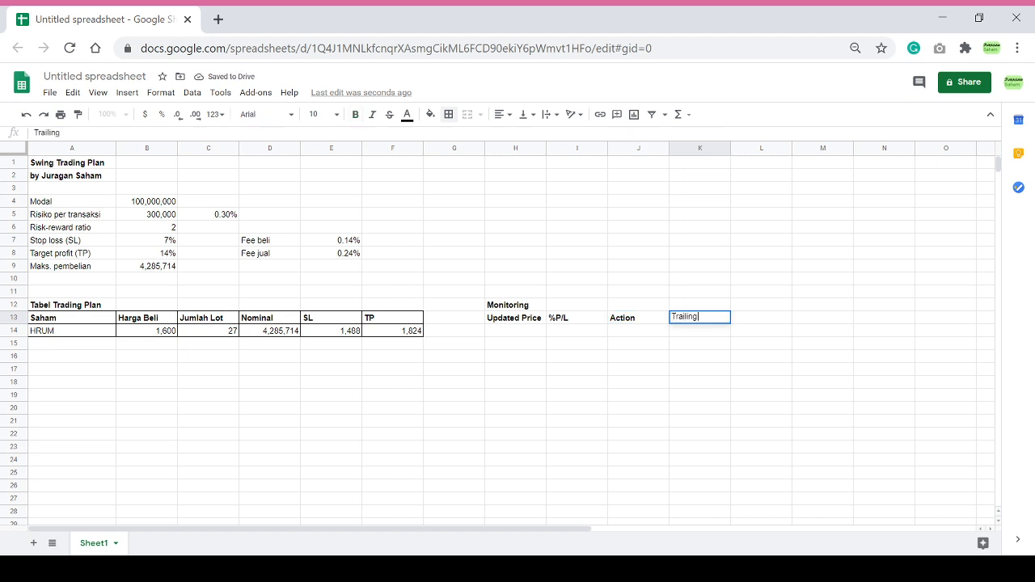
{"action": "key", "text": "Return"}
{"action": "key", "text": "Up"}
{"action": "key", "text": "ctrl+b"}
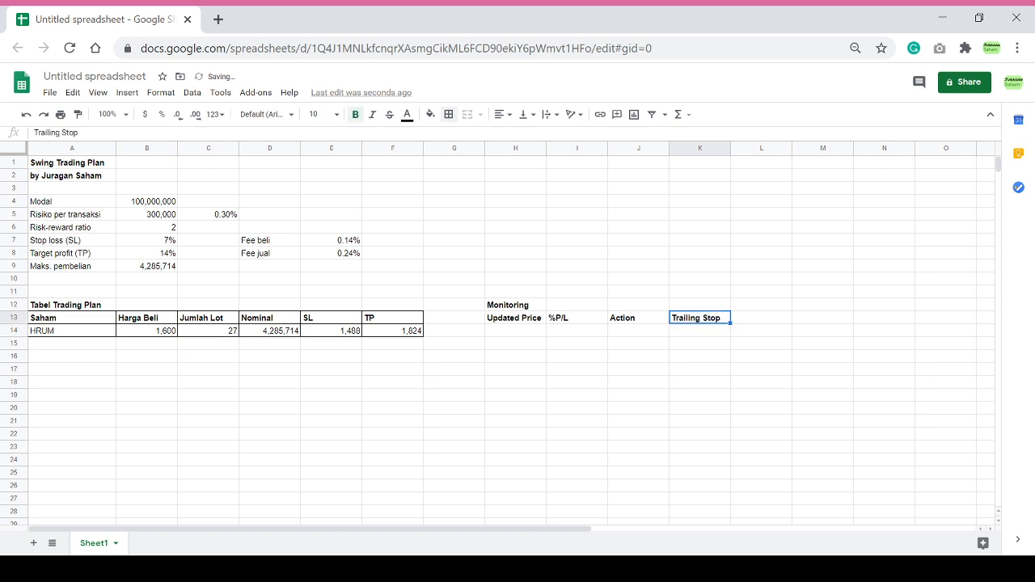
Apply borders to all cells of the monitoring table H13:K14 and narrow the empty column G to about half its width.
{"action": "key", "text": "Left"}
{"action": "key", "text": "Left"}
{"action": "key", "text": "Left"}
{"action": "key", "text": "shift+Down"}
{"action": "key", "text": "shift+Right"}
{"action": "key", "text": "shift+Right"}
{"action": "key", "text": "shift+Right"}
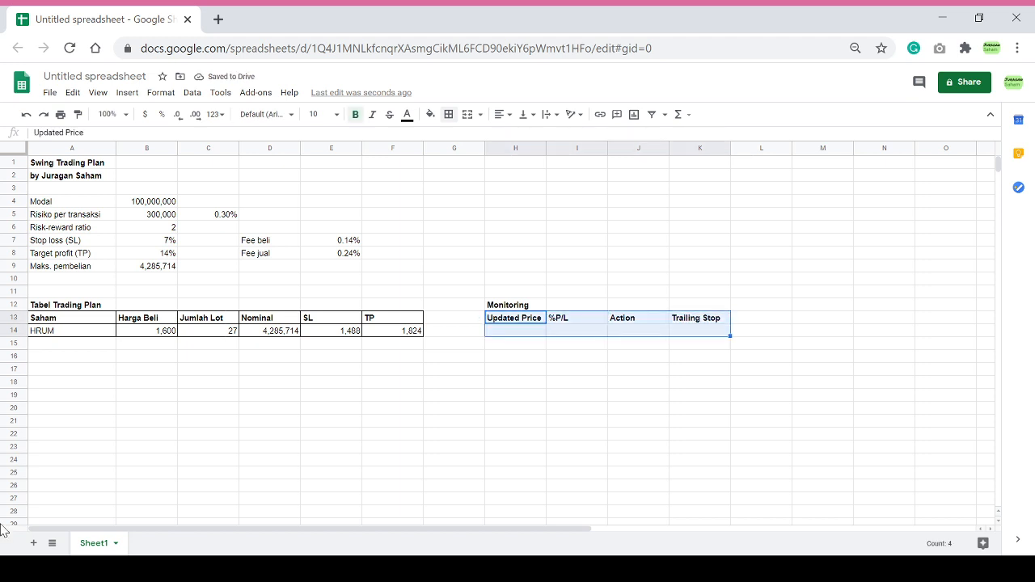
{"action": "left_click", "coordinate": [449, 122]}
{"action": "left_click", "coordinate": [453, 139]}
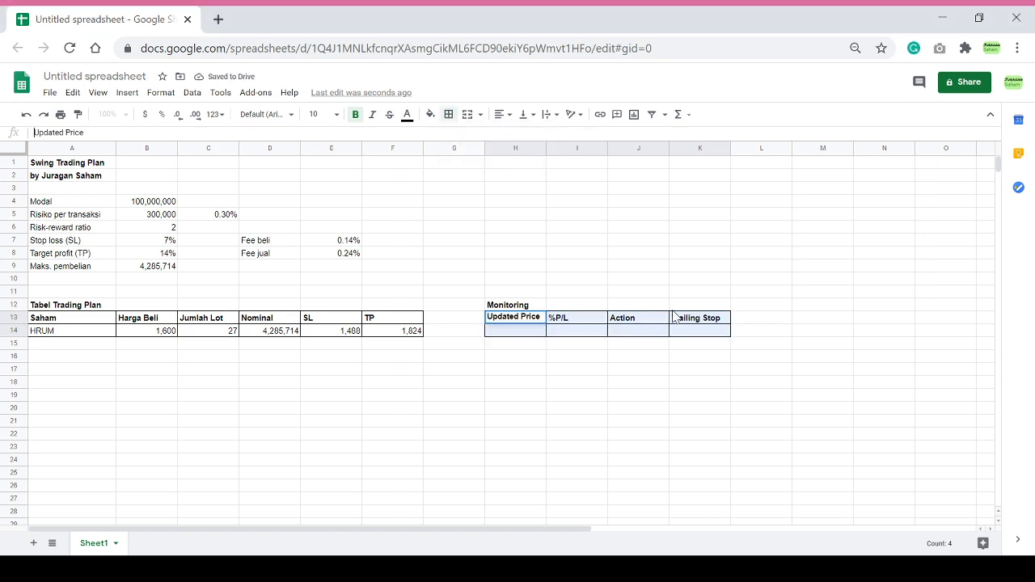
{"action": "left_click", "coordinate": [623, 343]}
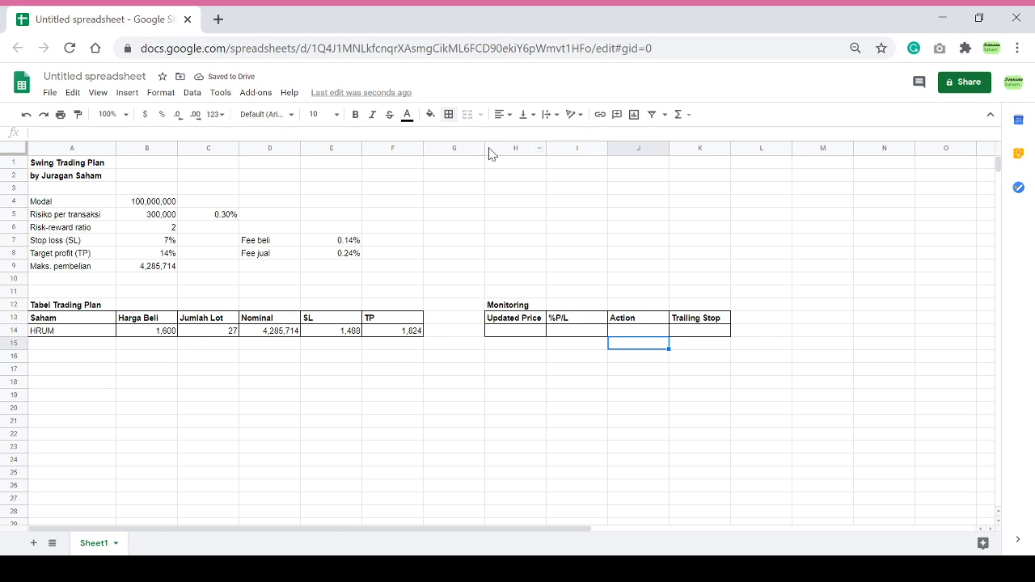
{"action": "left_click_drag", "start_coordinate": [485, 149], "coordinate": [452, 152]}
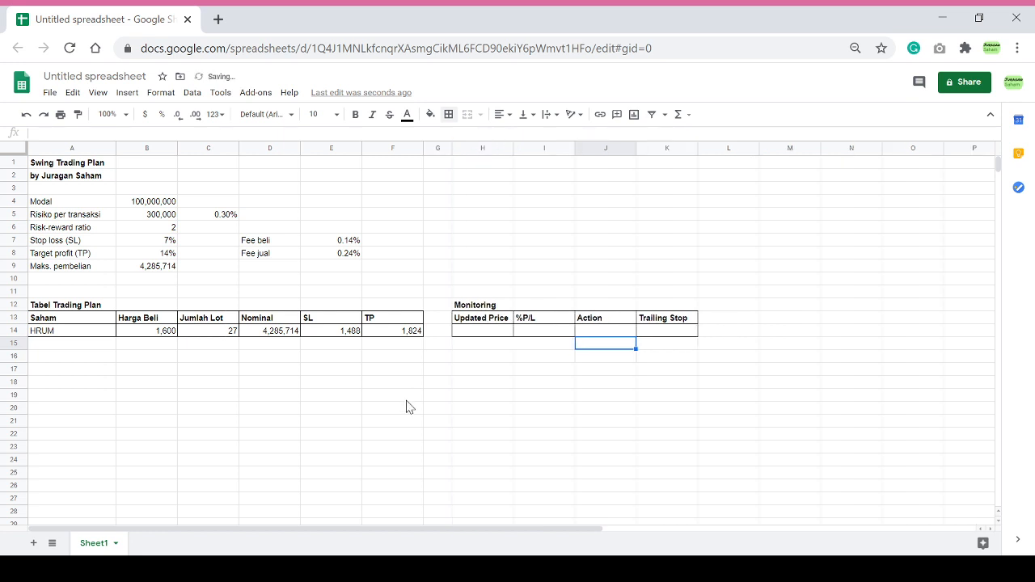
Begin a GOOGLEFINANCE formula in H14 under Updated Price.
{"action": "left_click", "coordinate": [485, 340]}
{"action": "left_click", "coordinate": [485, 331]}
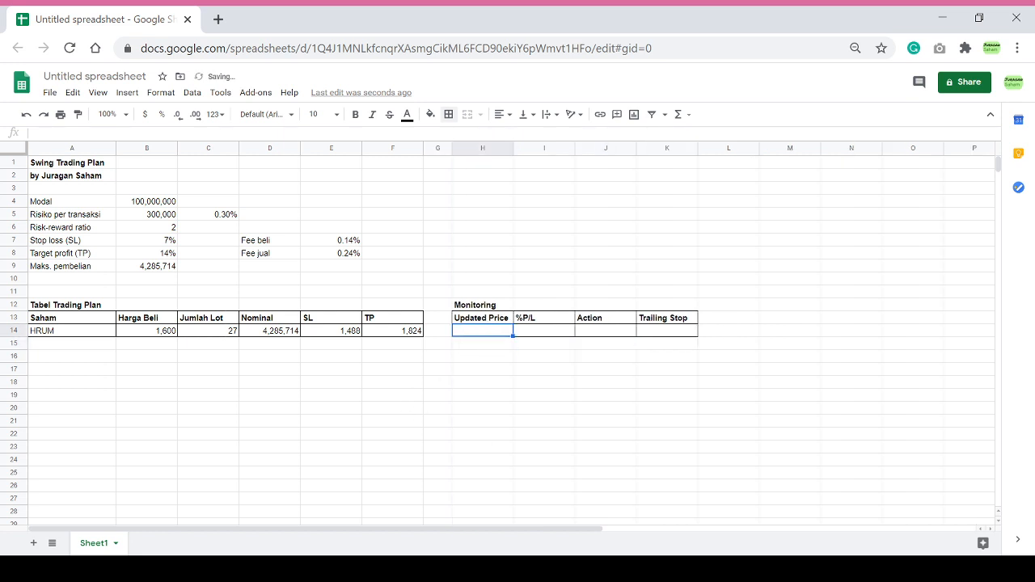
{"action": "type", "text": "="}
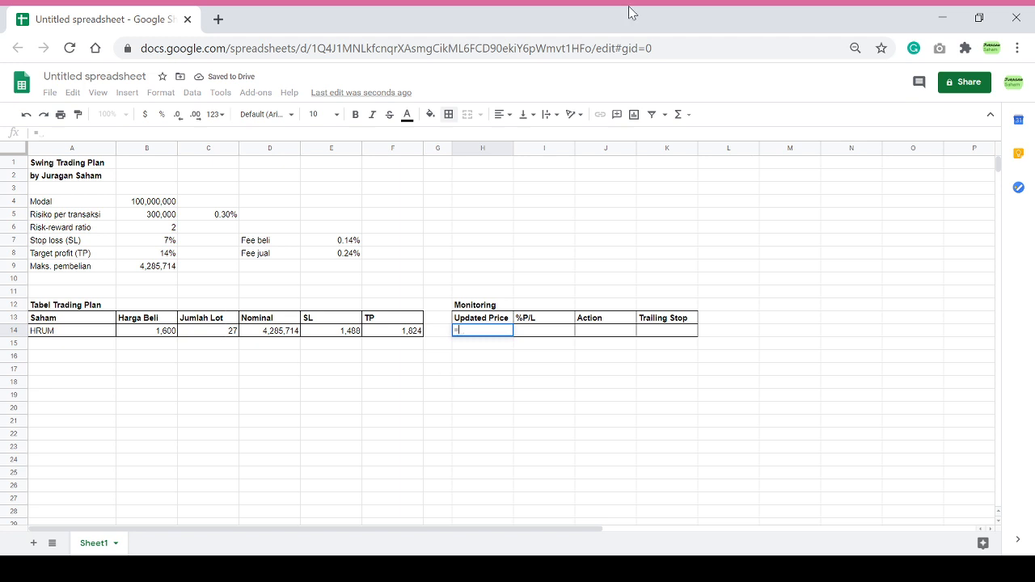
{"action": "type", "text": "goo"}
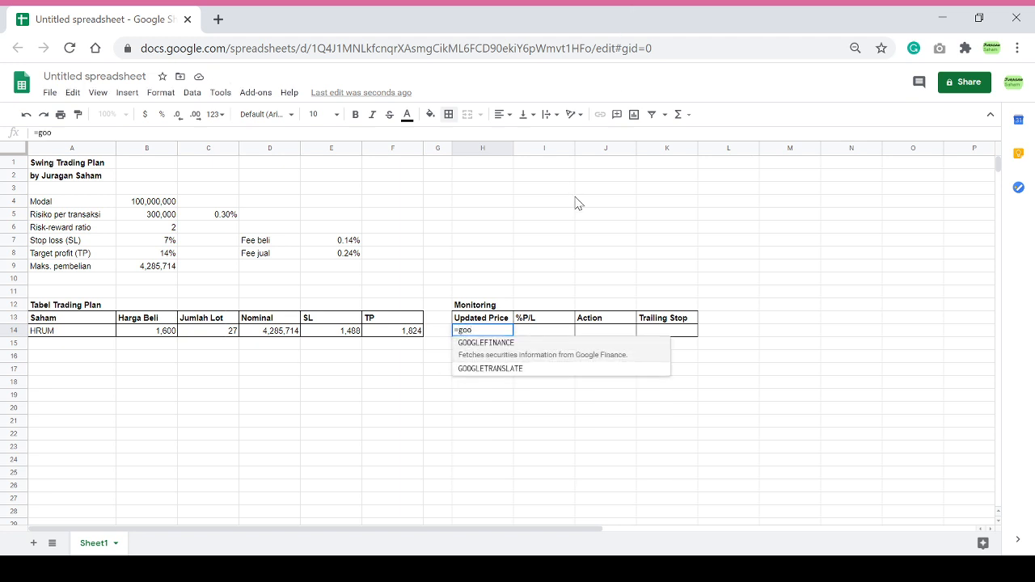
{"action": "key", "text": "Tab"}
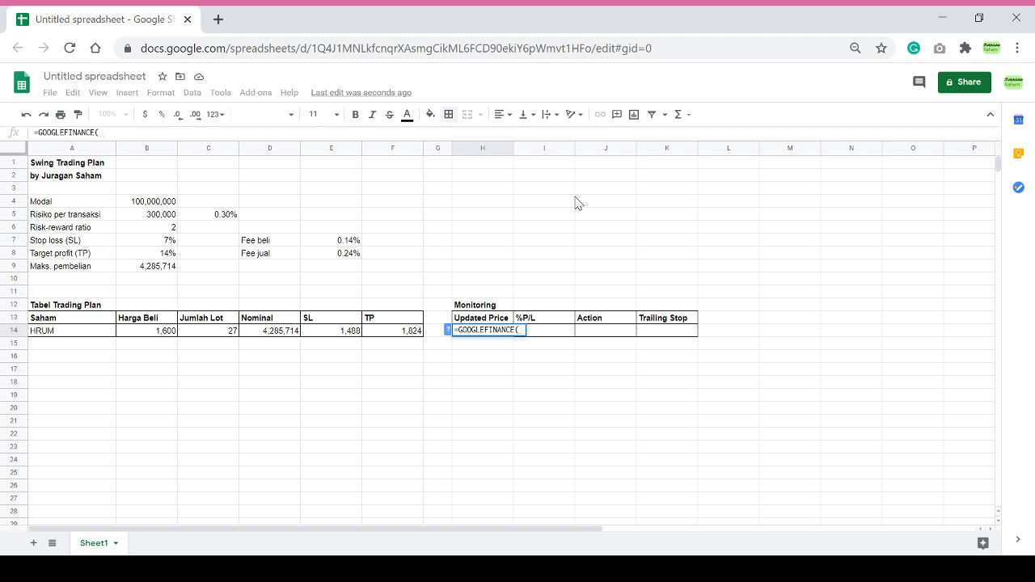
{"action": "type", "text": "\"ID"}
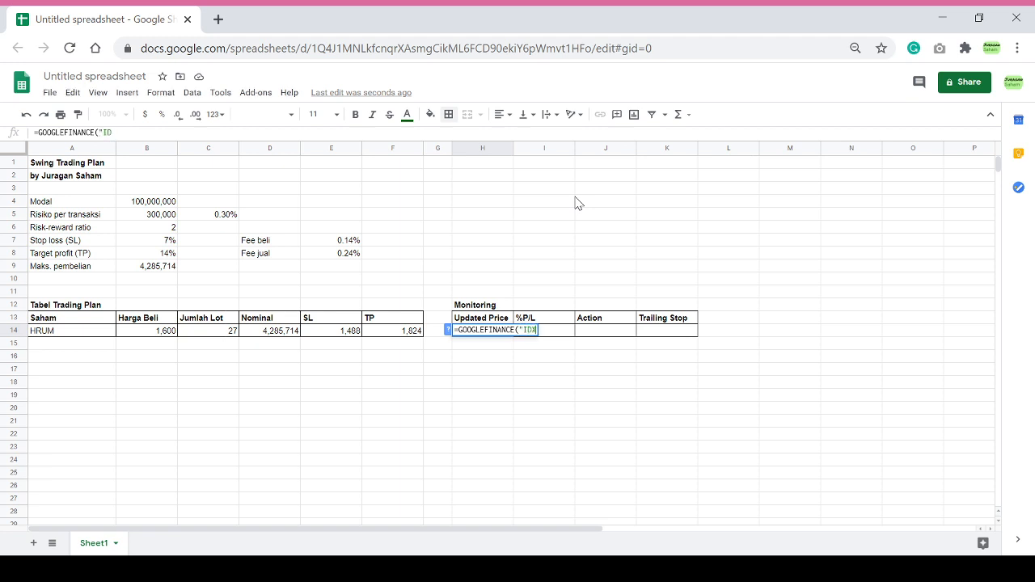
{"action": "type", "text": "X:\""}
{"action": "key", "text": "BackSpace"}
{"action": "key", "text": "BackSpace"}
{"action": "key", "text": "BackSpace"}
{"action": "key", "text": "BackSpace"}
{"action": "key", "text": "BackSpace"}
{"action": "key", "text": "BackSpace"}
Complete the Updated Price formula in H14 as =GOOGLEFINANCE(CONCAT("IDX:",A14),"price").
{"action": "type", "text": "concat"}
{"action": "key", "text": "Tab"}
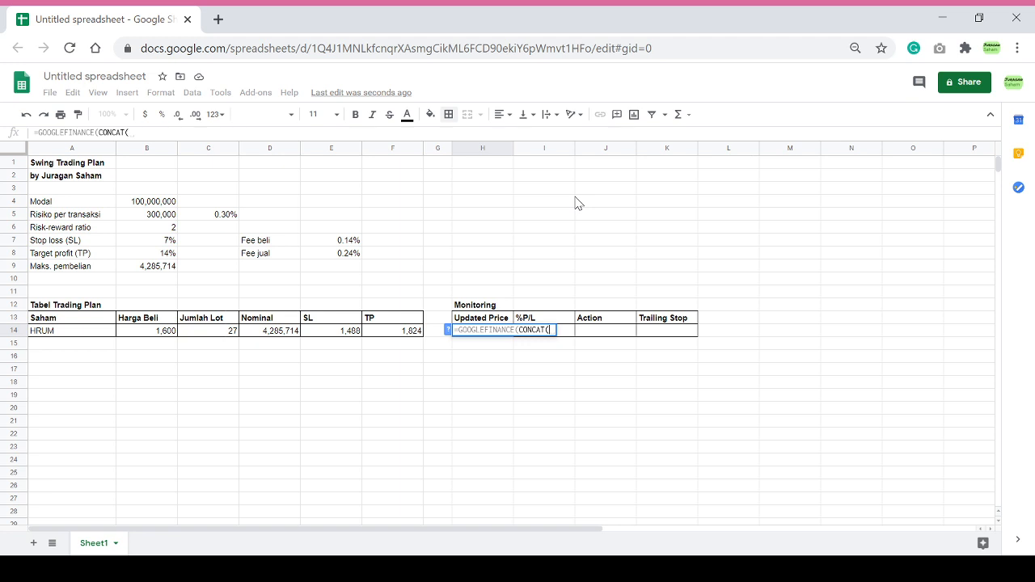
{"action": "type", "text": "\"IDX"}
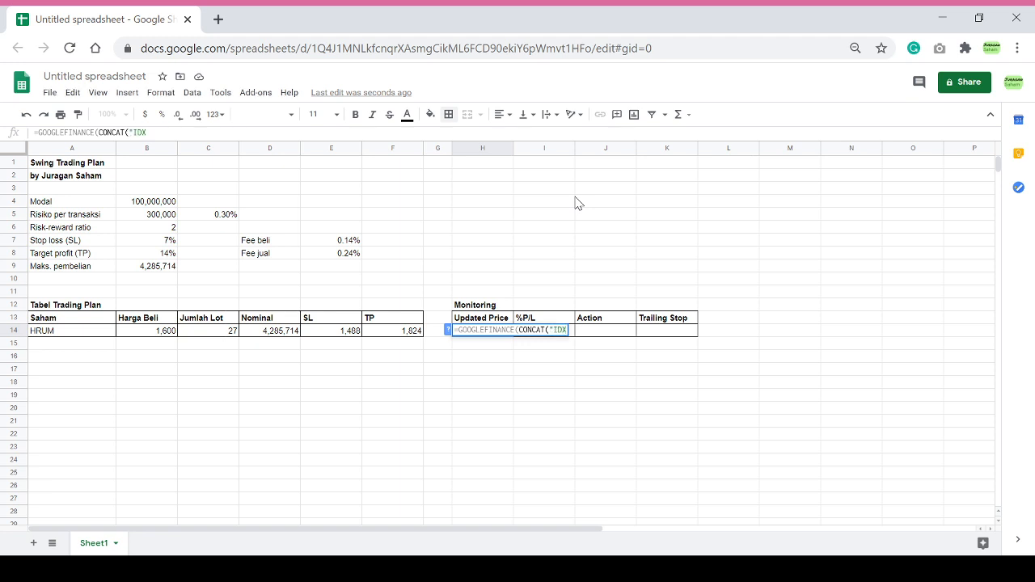
{"action": "type", "text": ":\","}
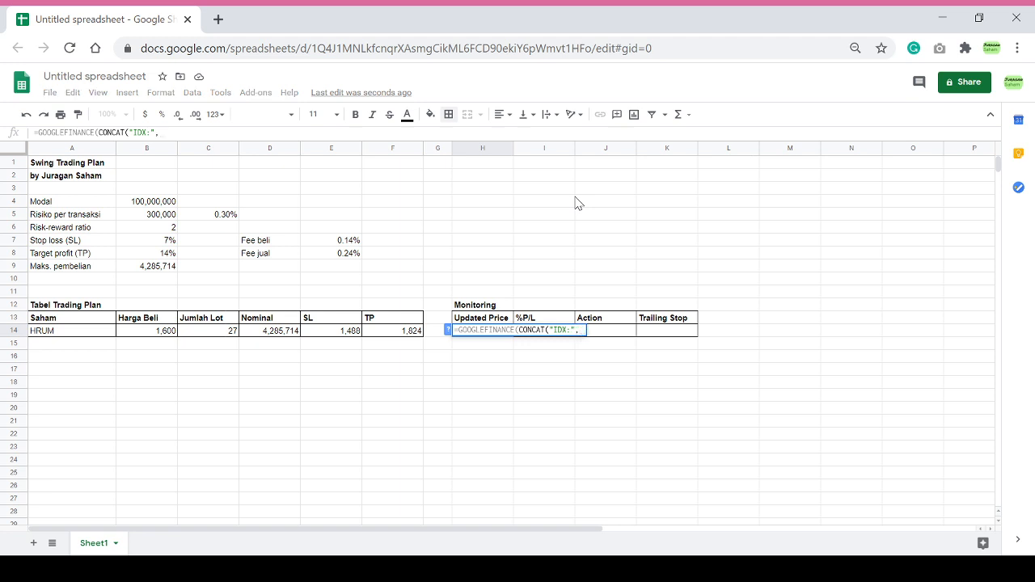
{"action": "left_click", "coordinate": [108, 333]}
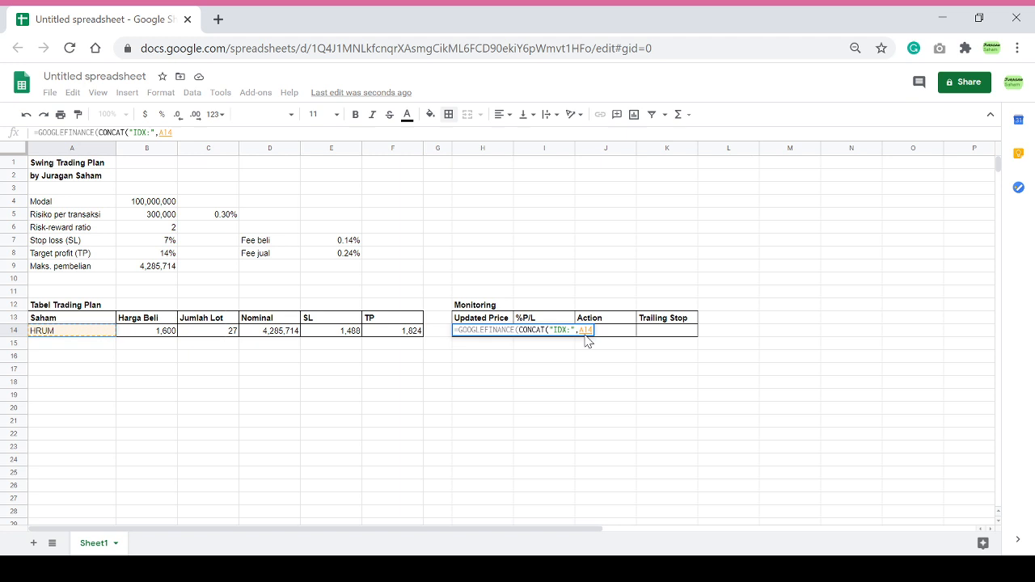
{"action": "type", "text": ")"}
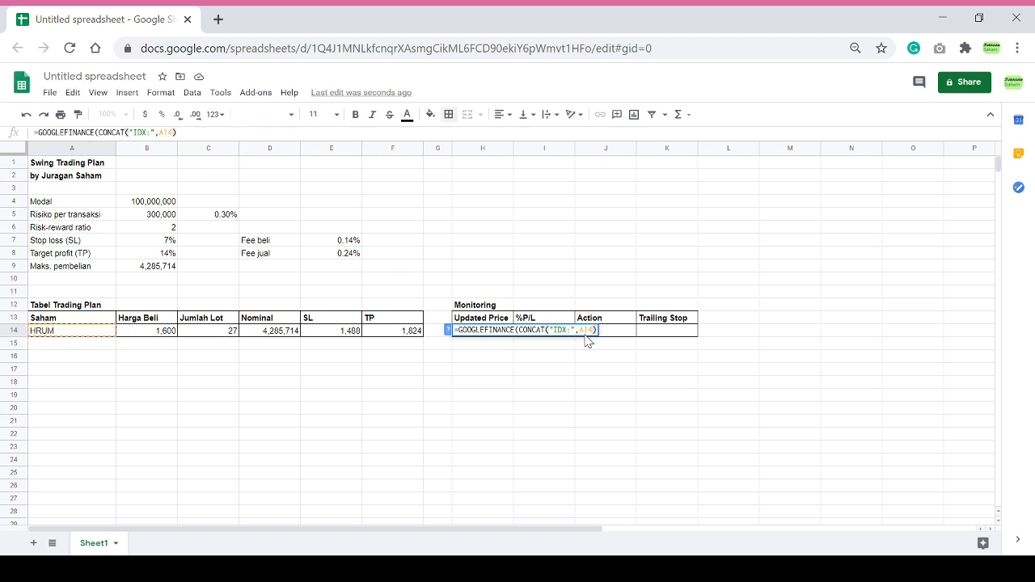
{"action": "type", "text": ","}
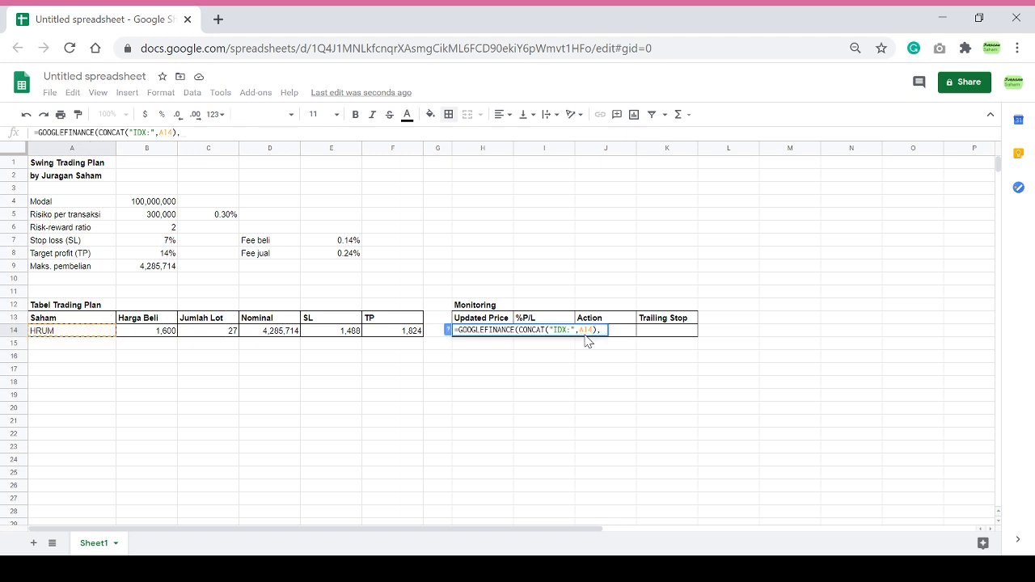
{"action": "type", "text": "\"price"}
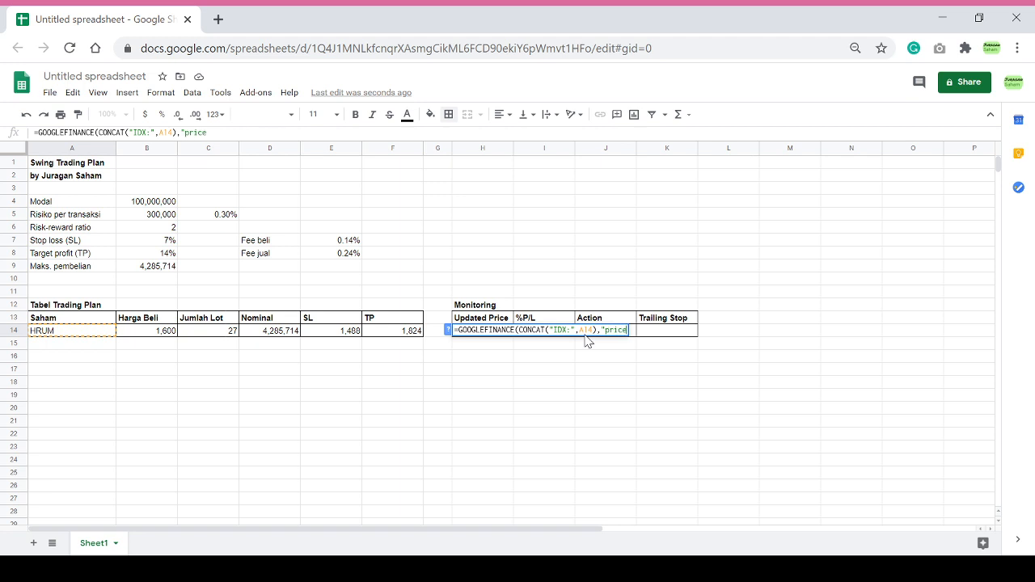
{"action": "type", "text": "\")"}
{"action": "key", "text": "Return"}
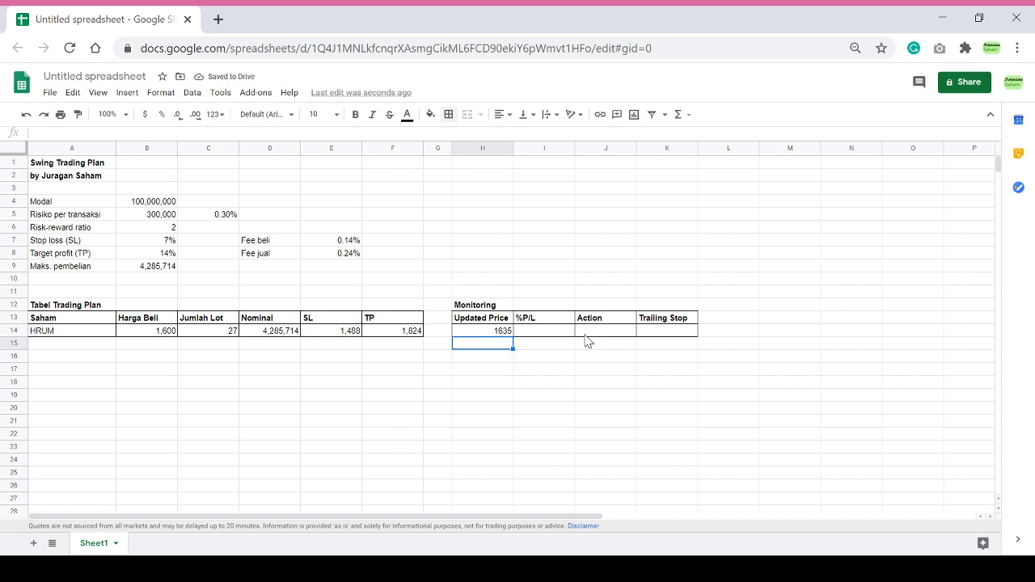
Enter the formula =H14/B14-1 in I14 to calculate the %P/L.
{"action": "key", "text": "Up"}
{"action": "key", "text": "Right"}
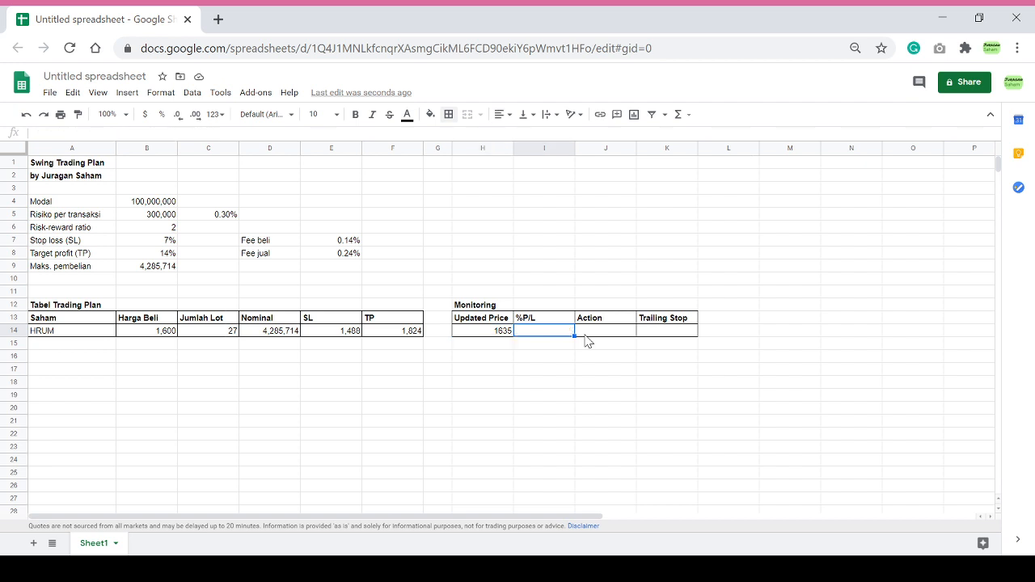
{"action": "type", "text": "="}
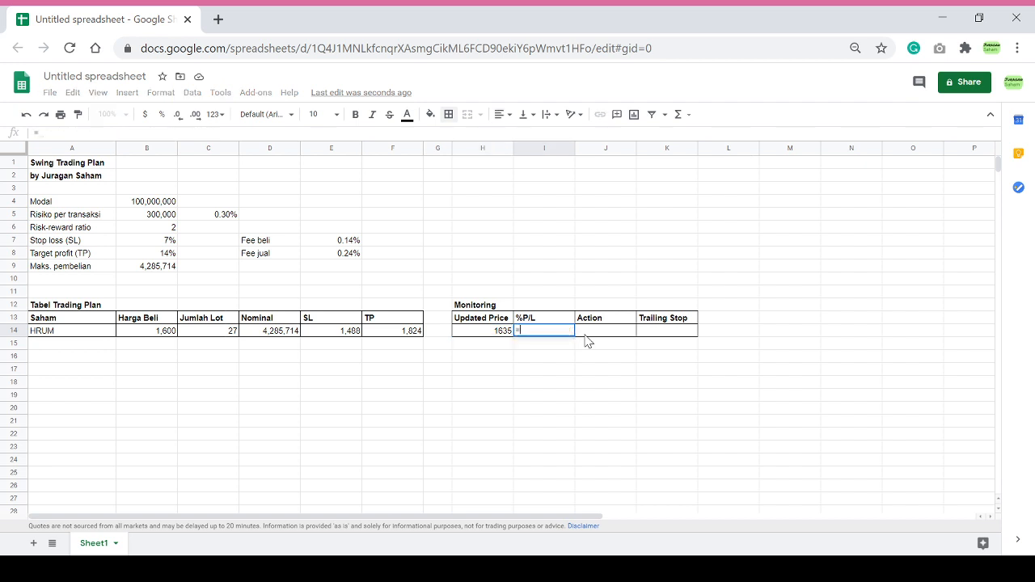
{"action": "key", "text": "Left"}
{"action": "type", "text": "/"}
{"action": "key", "text": "Left"}
{"action": "key", "text": "Left"}
{"action": "key", "text": "Left"}
{"action": "key", "text": "Left"}
{"action": "key", "text": "Left"}
{"action": "key", "text": "Left"}
{"action": "key", "text": "Left"}
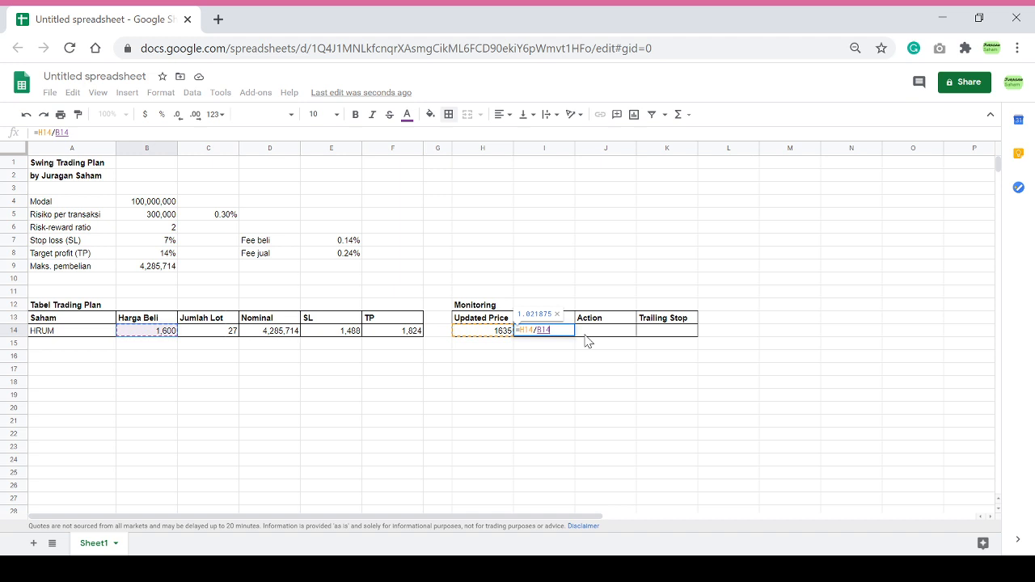
{"action": "type", "text": "-"}
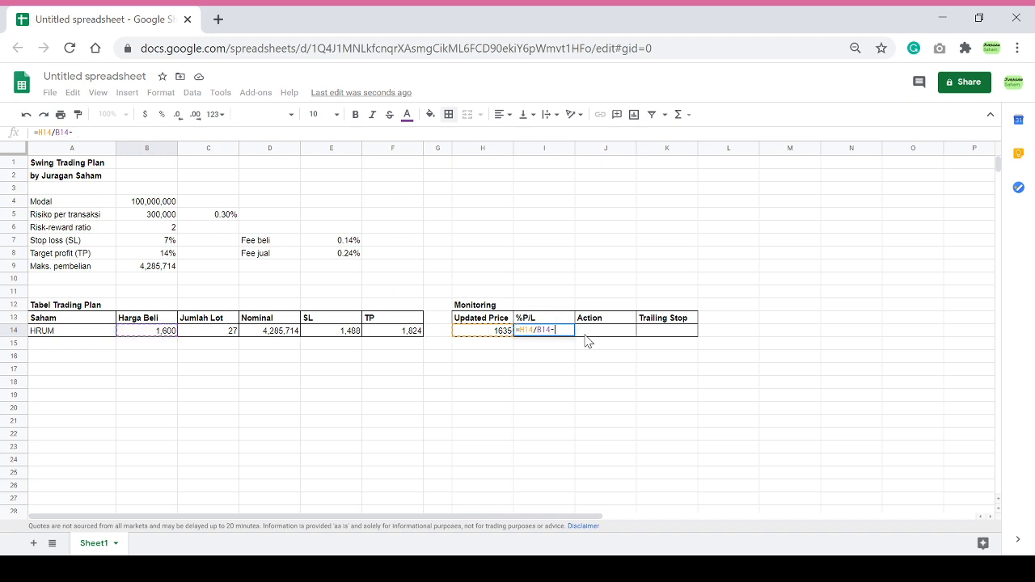
{"action": "type", "text": "1"}
{"action": "key", "text": "Return"}
{"action": "key", "text": "Up"}
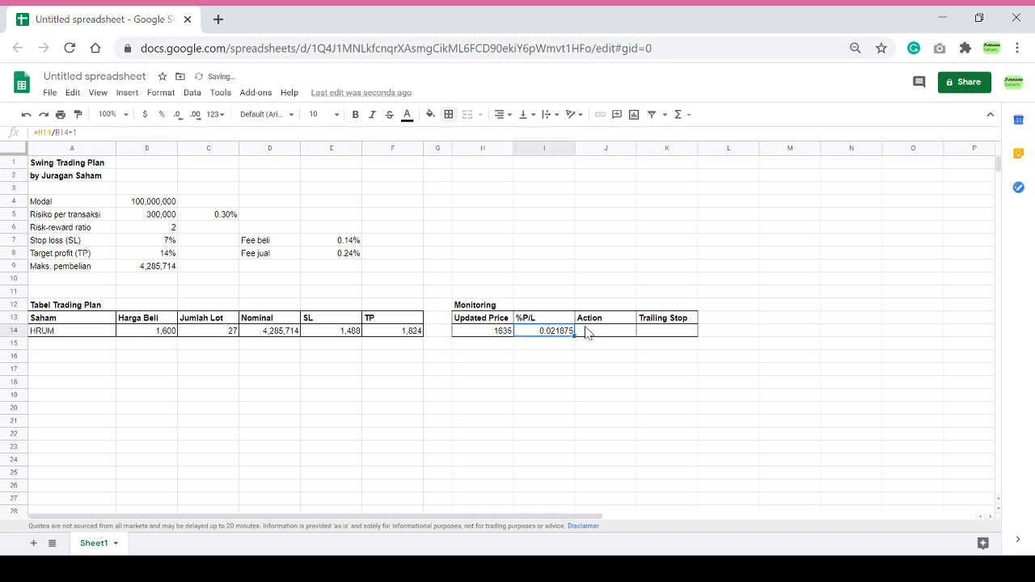
{"action": "left_click", "coordinate": [168, 255]}
{"action": "left_click", "coordinate": [79, 114]}
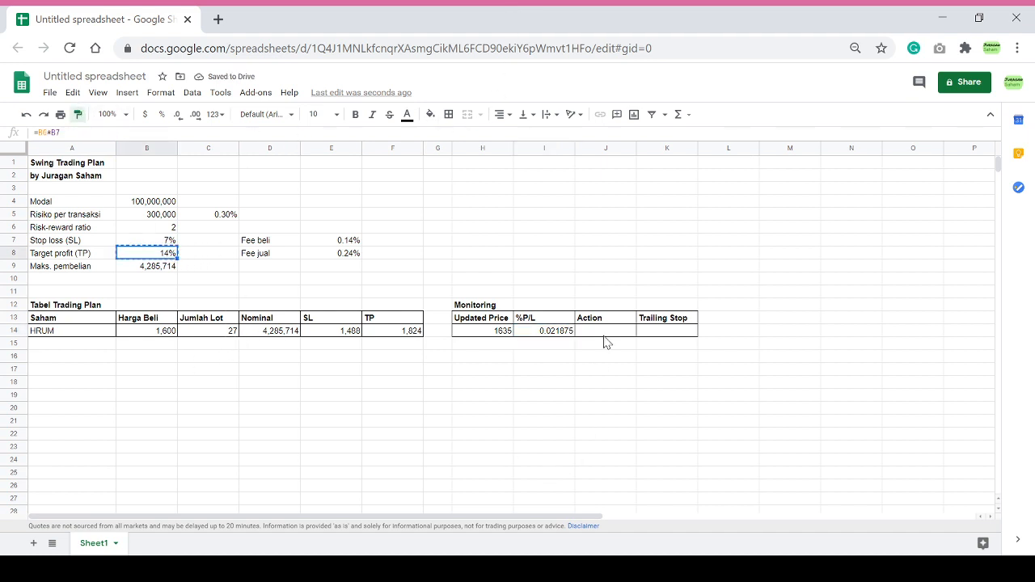
{"action": "left_click", "coordinate": [558, 321]}
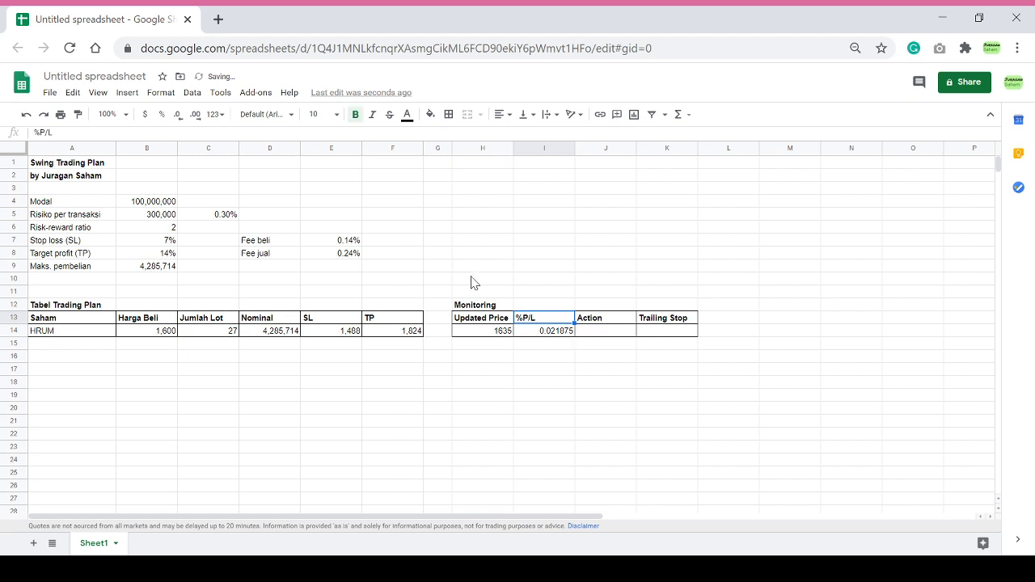
Format the %P/L value in I14 as a percentage, then slightly narrow column I and widen column J.
{"action": "left_click", "coordinate": [545, 331]}
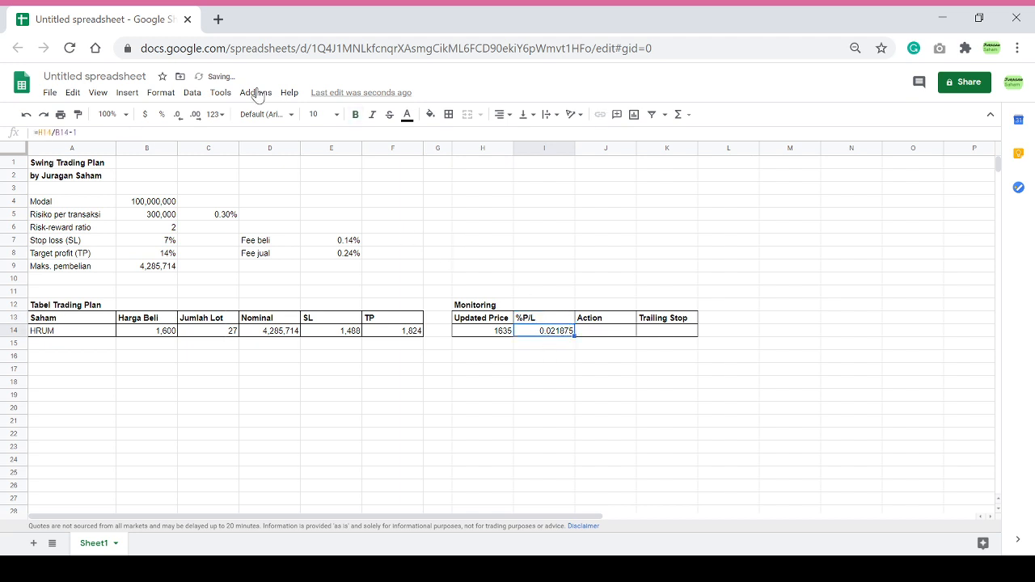
{"action": "left_click", "coordinate": [215, 114]}
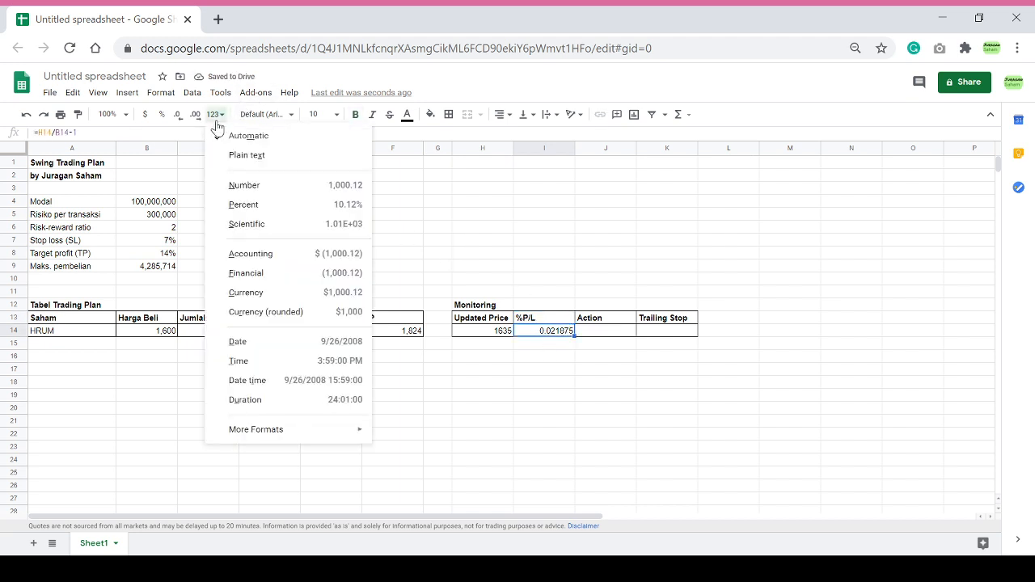
{"action": "left_click", "coordinate": [255, 205]}
{"action": "key", "text": "Return"}
{"action": "key", "text": "Return"}
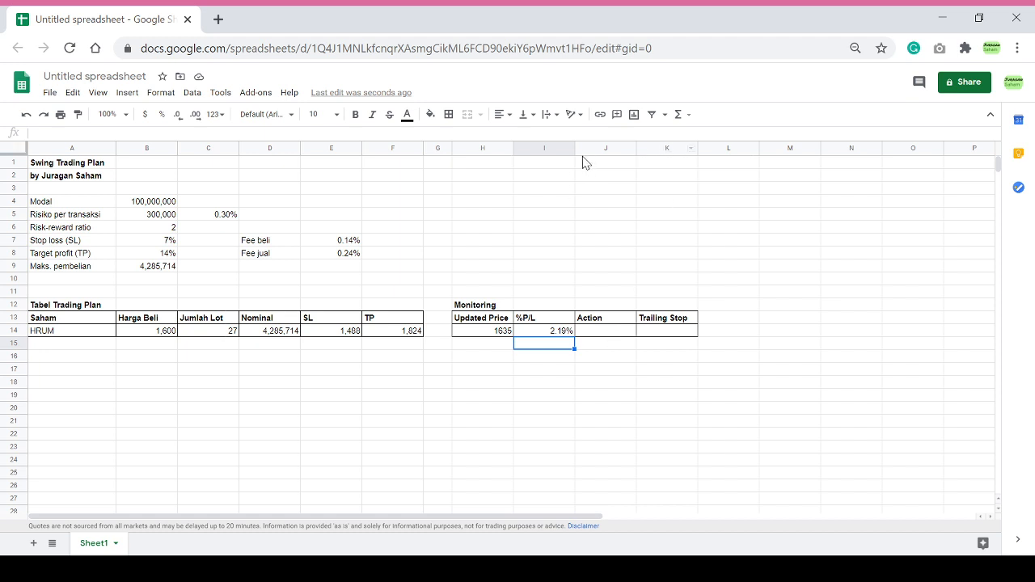
{"action": "left_click_drag", "start_coordinate": [574, 148], "coordinate": [651, 148]}
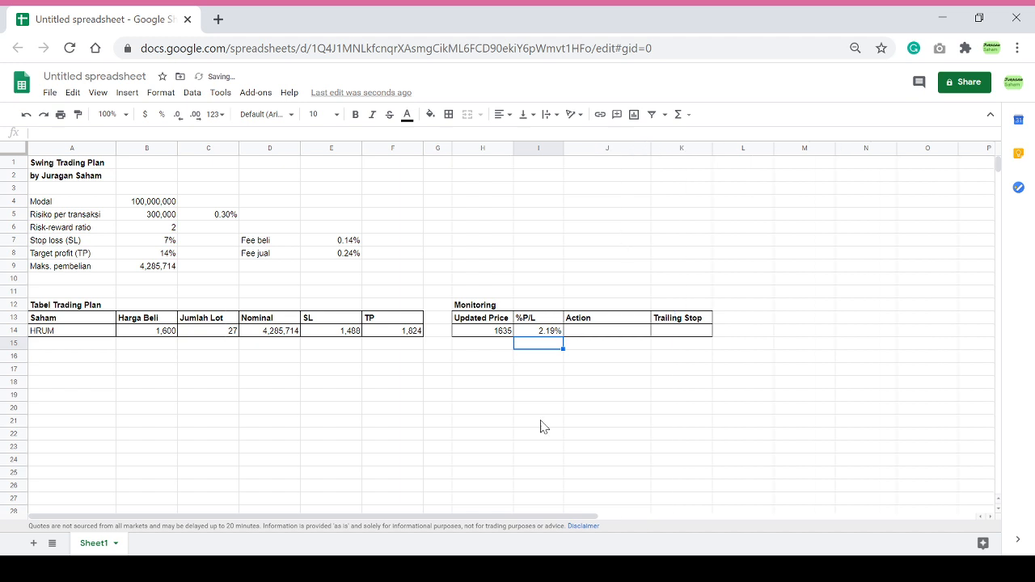
Add the bold column headers "Kondisi", "IF" and "Action" in H17:J17 below the monitoring table.
{"action": "left_click", "coordinate": [503, 372]}
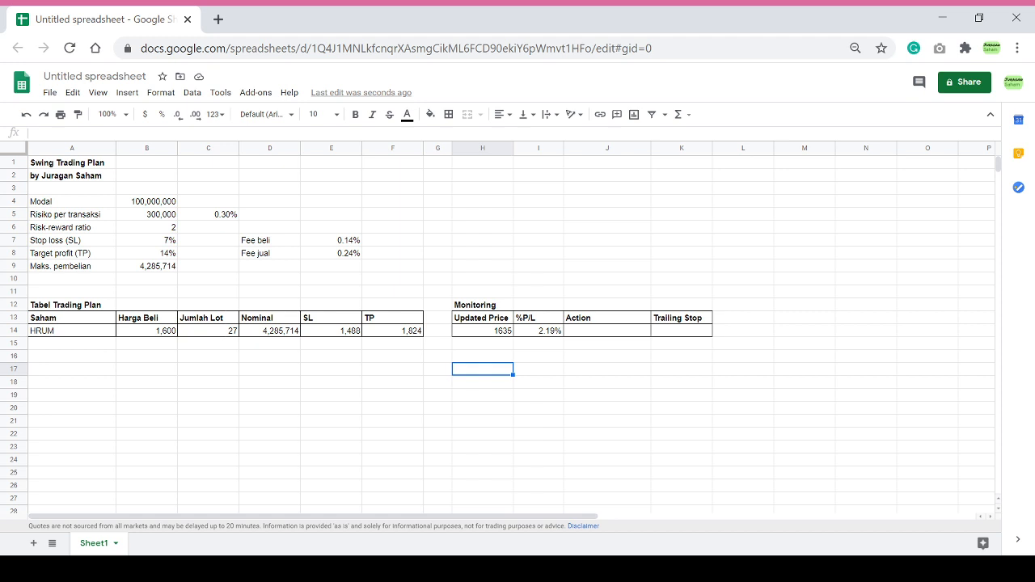
{"action": "type", "text": "Kondisi"}
{"action": "key", "text": "Tab"}
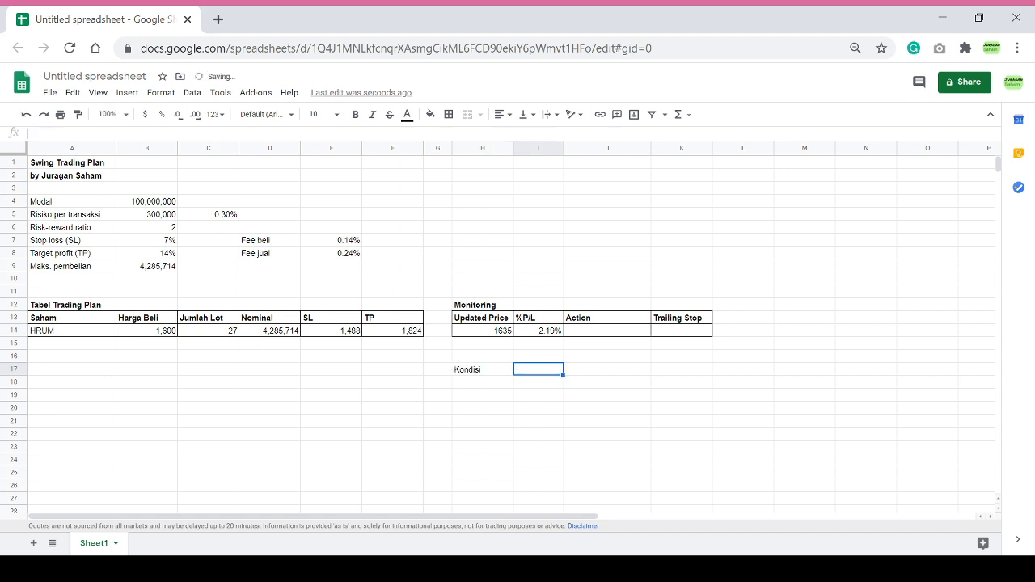
{"action": "type", "text": "IF"}
{"action": "key", "text": "Tab"}
{"action": "type", "text": "Action"}
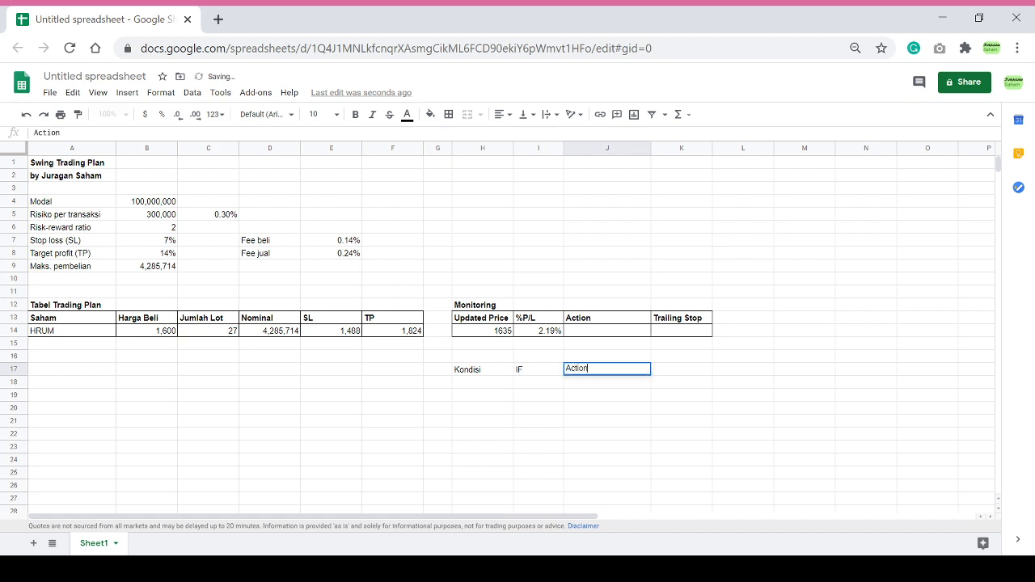
{"action": "key", "text": "Return"}
{"action": "key", "text": "Up"}
{"action": "key", "text": "shift+Right"}
{"action": "key", "text": "shift+Right"}
{"action": "key", "text": "ctrl+b"}
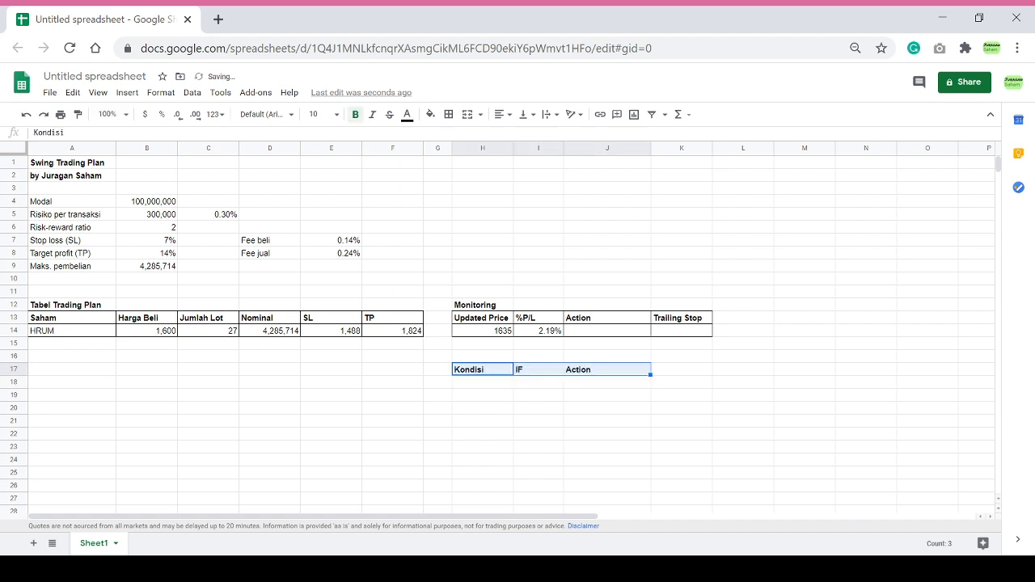
Replace the first header in H17 with "Skenario".
{"action": "key", "text": "Down"}
{"action": "key", "text": "Left"}
{"action": "key", "text": "Up"}
{"action": "key", "text": "Right"}
{"action": "type", "text": "Skenario"}
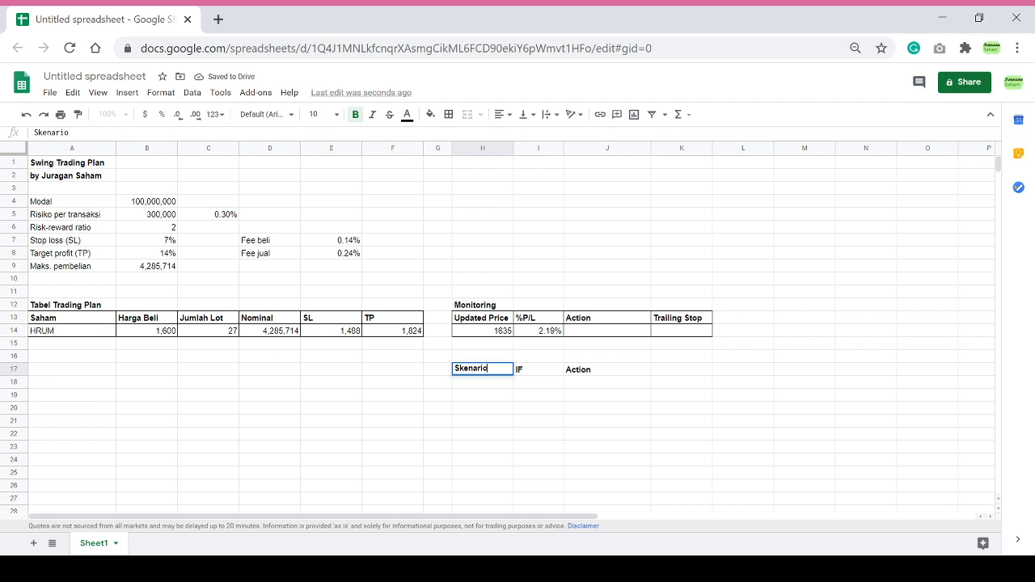
{"action": "key", "text": "Return"}
Number the scenarios 1 to 4 in H18:H21 under the Skenario header.
{"action": "type", "text": "1"}
{"action": "key", "text": "Return"}
{"action": "type", "text": "2"}
{"action": "key", "text": "Return"}
{"action": "type", "text": "3"}
{"action": "key", "text": "Return"}
{"action": "type", "text": "4"}
{"action": "key", "text": "Tab"}
{"action": "key", "text": "Up"}
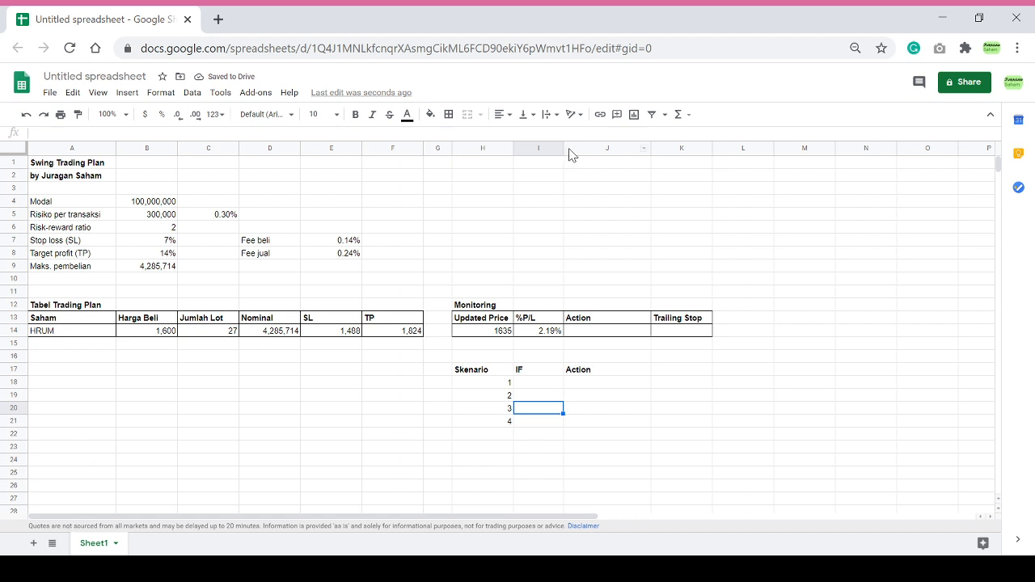
Widen column I to about twice its width and centre the Skenario column cells H17:H21 horizontally.
{"action": "left_click_drag", "start_coordinate": [564, 148], "coordinate": [619, 148]}
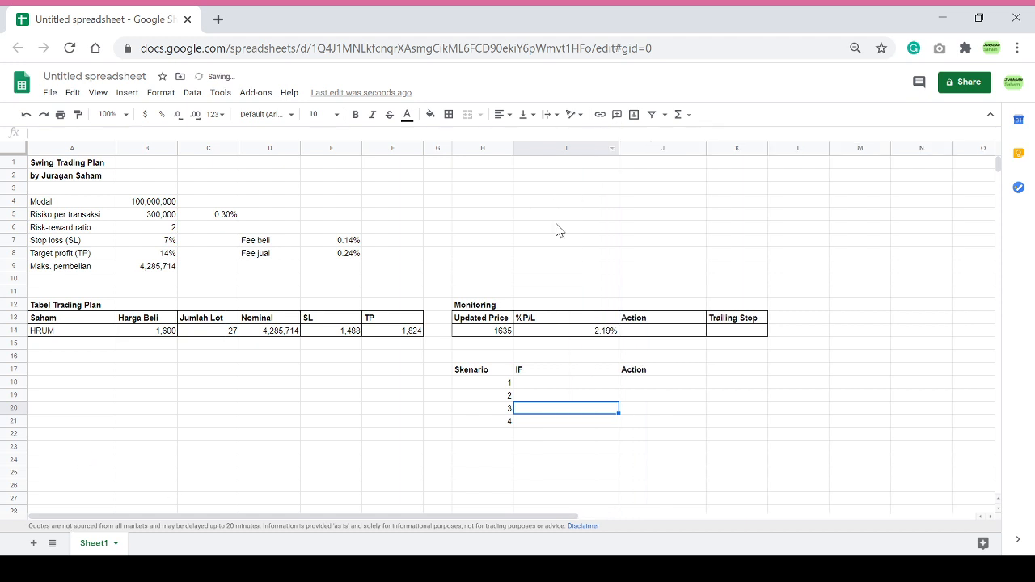
{"action": "left_click_drag", "start_coordinate": [502, 373], "coordinate": [506, 422]}
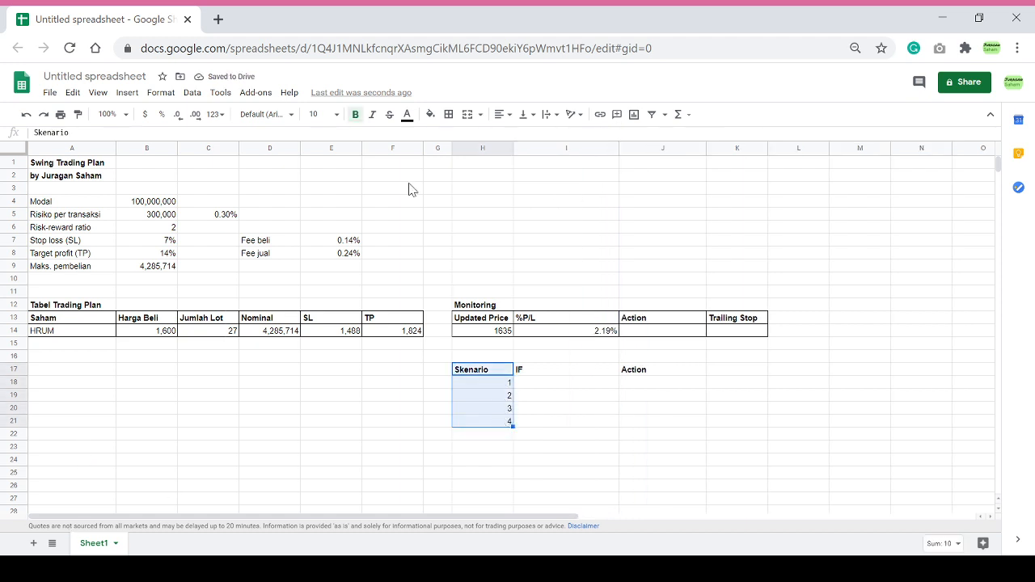
{"action": "left_click", "coordinate": [503, 114]}
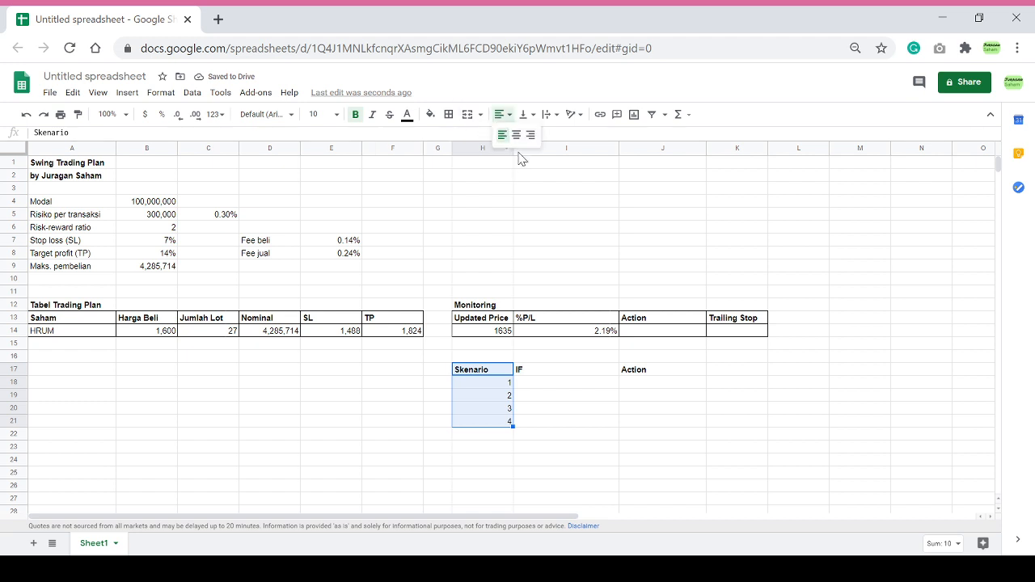
{"action": "left_click", "coordinate": [517, 136]}
{"action": "left_click", "coordinate": [540, 407]}
{"action": "left_click", "coordinate": [546, 383]}
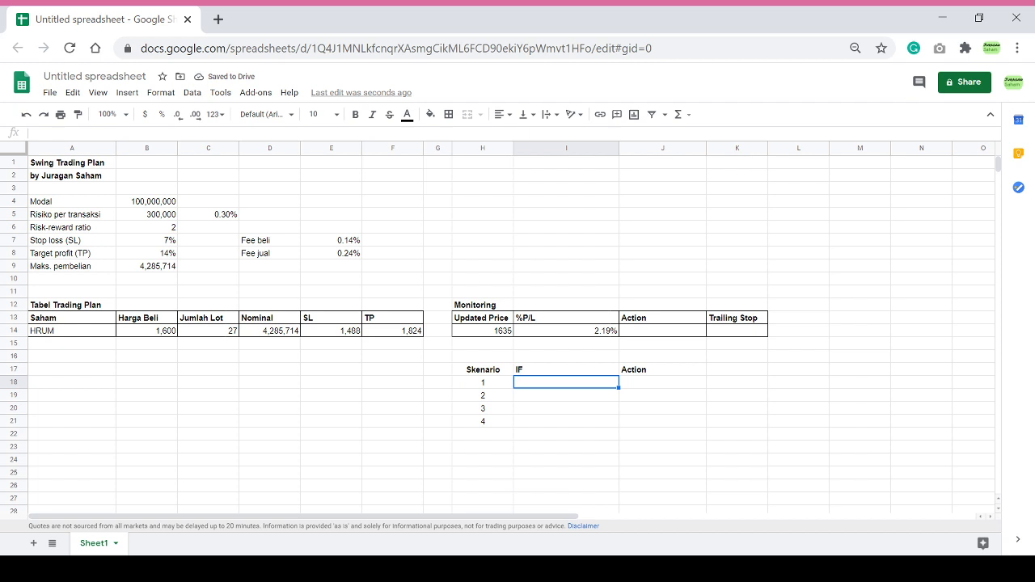
{"action": "left_click", "coordinate": [662, 382]}
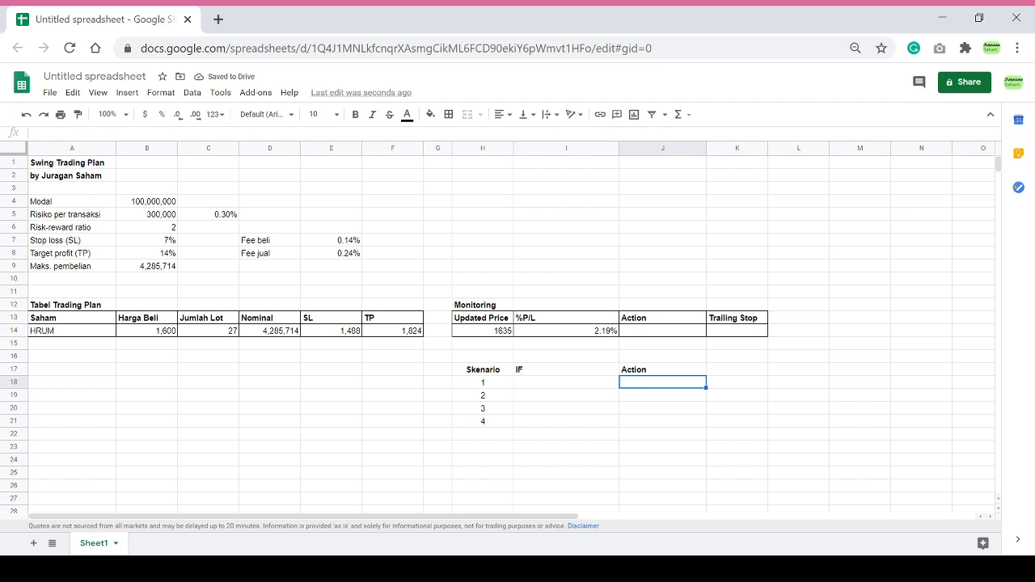
Fill the scenario table's Action column J18:J21 with "Stop loss", "Hold", "Pasang trailing stop" and "Take profit".
{"action": "type", "text": "Stop loss"}
{"action": "key", "text": "Return"}
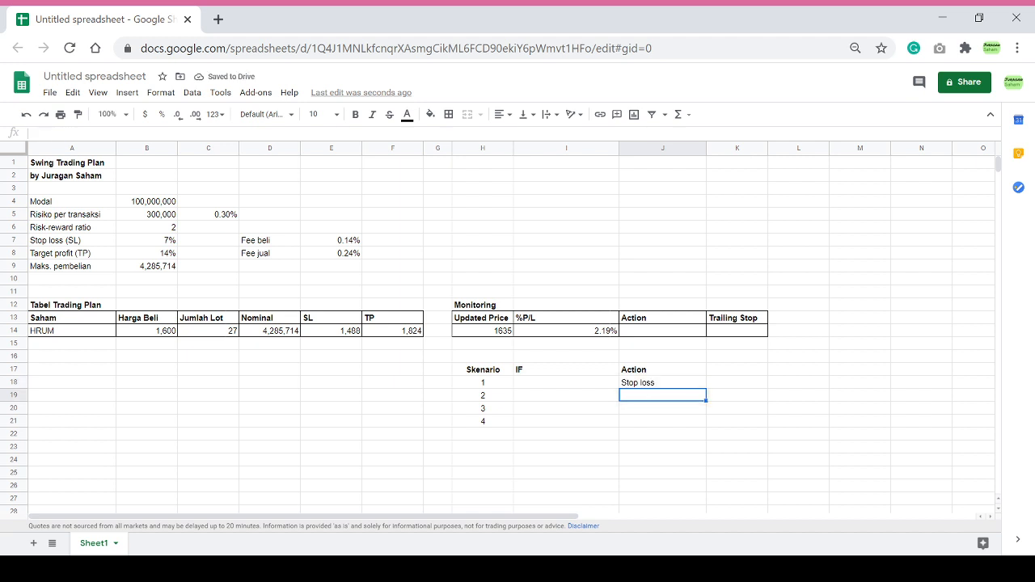
{"action": "type", "text": "Hold"}
{"action": "key", "text": "Return"}
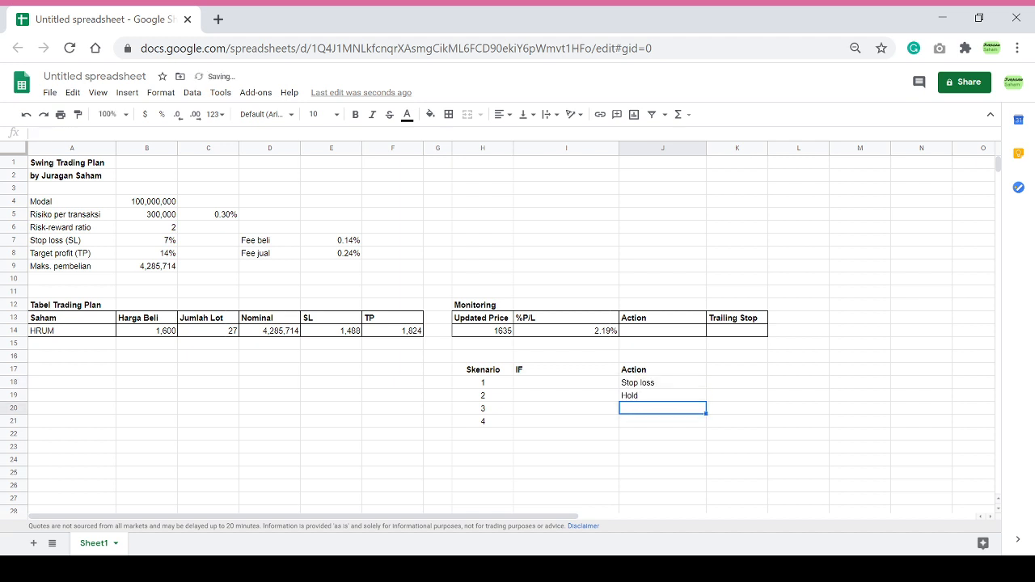
{"action": "type", "text": "Pasang trailing stop"}
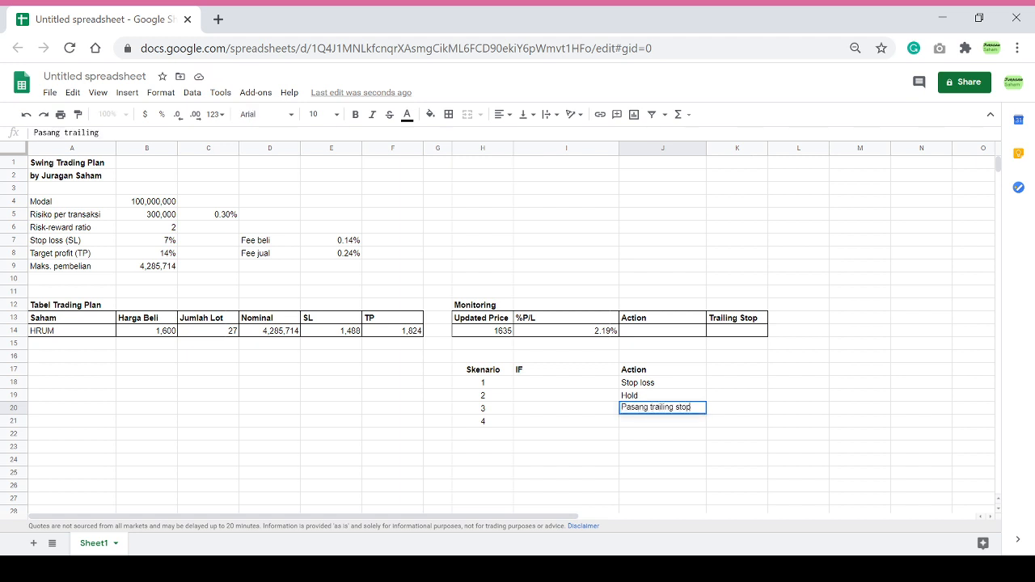
{"action": "key", "text": "Return"}
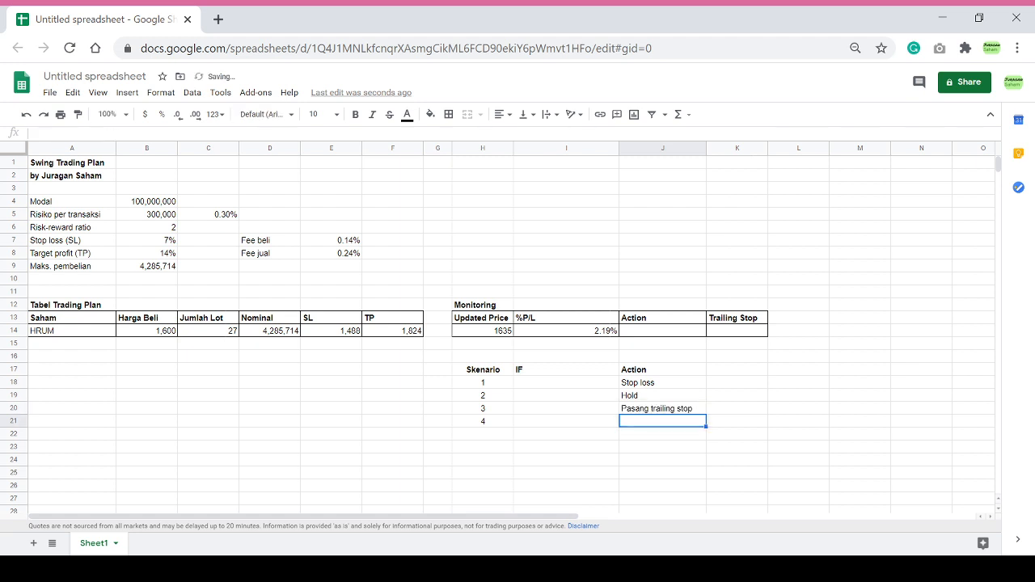
{"action": "type", "text": "Take prf"}
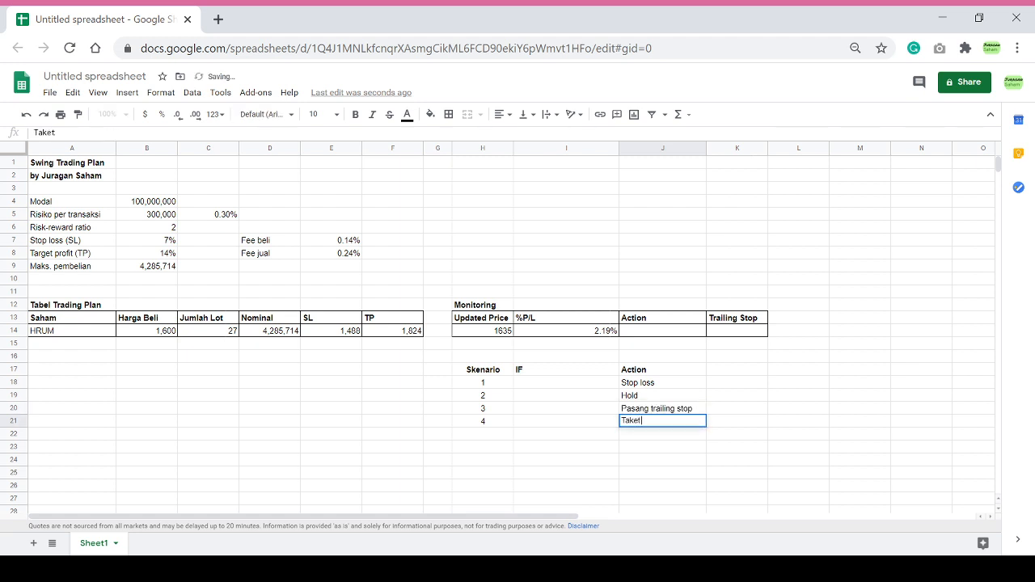
{"action": "key", "text": "BackSpace"}
{"action": "key", "text": "BackSpace"}
{"action": "type", "text": "rofit"}
{"action": "key", "text": "Return"}
Enter the condition "x<-7%" for scenario 1 in cell I18 of the IF column.
{"action": "key", "text": "Up"}
{"action": "key", "text": "Up"}
{"action": "key", "text": "Up"}
{"action": "key", "text": "Left"}
{"action": "key", "text": "Up"}
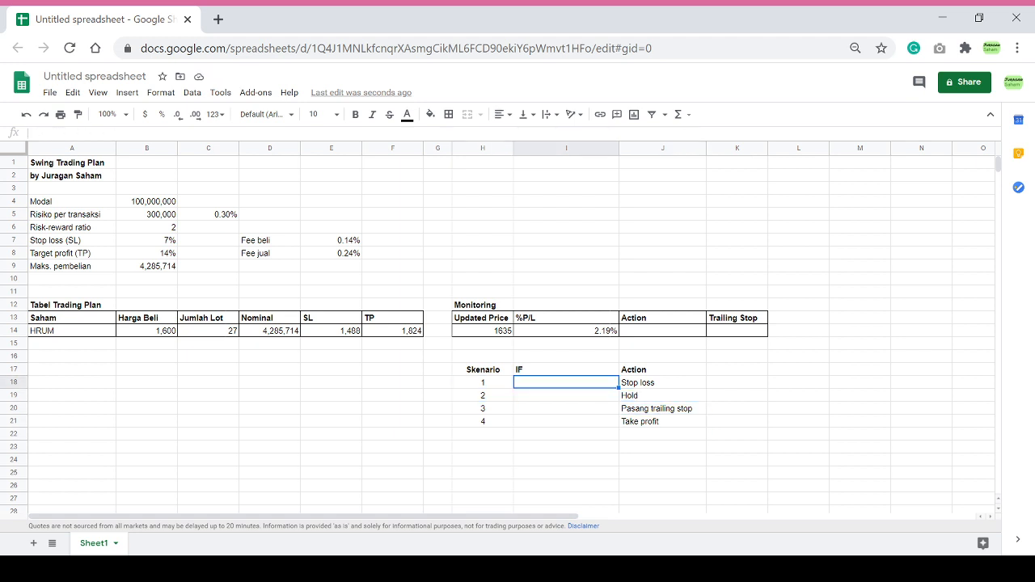
{"action": "type", "text": "x<-7%"}
{"action": "key", "text": "Return"}
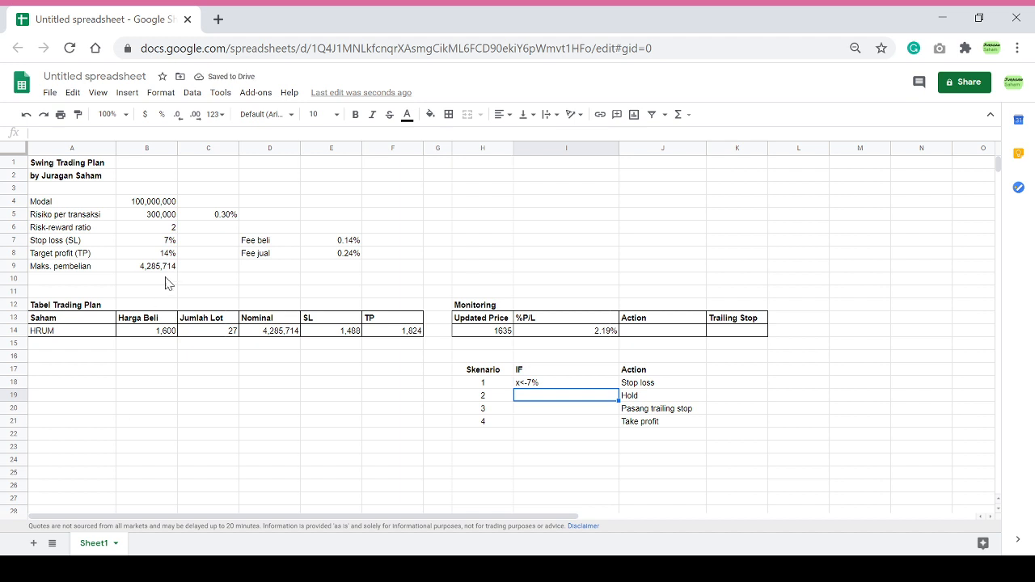
Check the stop loss percentage in B7 and begin scenario 2's condition in I19 with "-7%< x".
{"action": "left_click", "coordinate": [171, 242]}
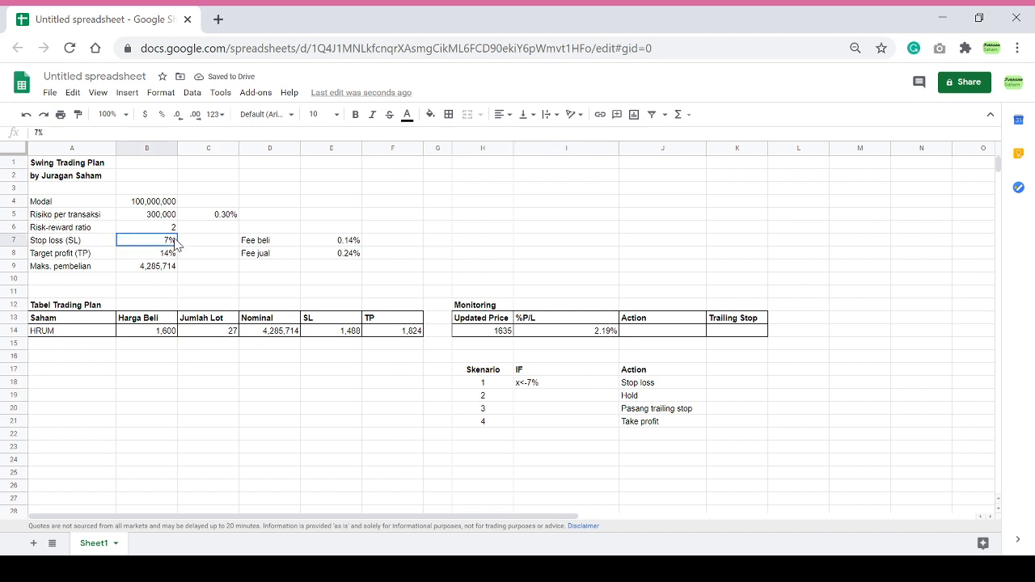
{"action": "left_click", "coordinate": [556, 395]}
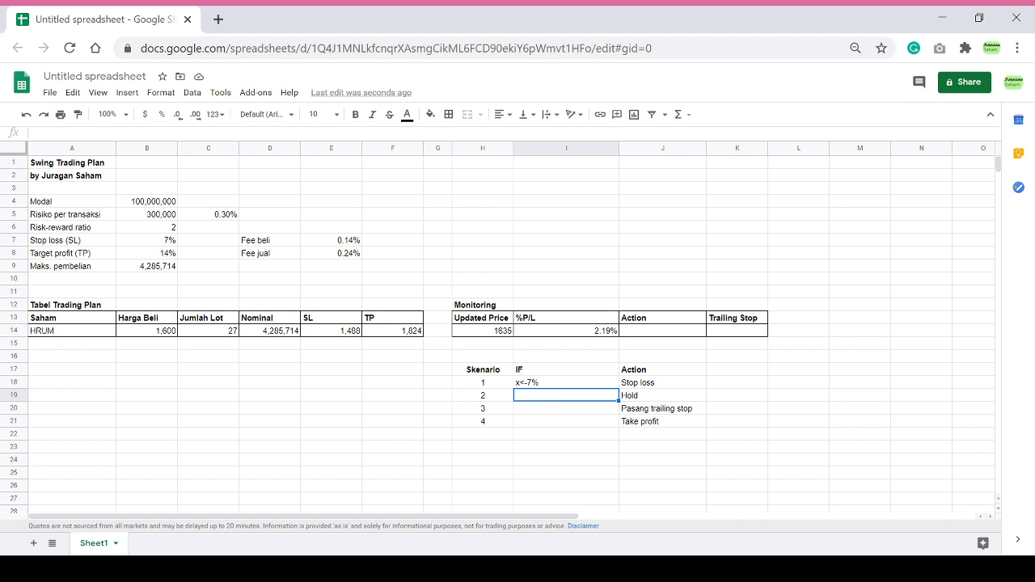
{"action": "type", "text": "-7%< x"}
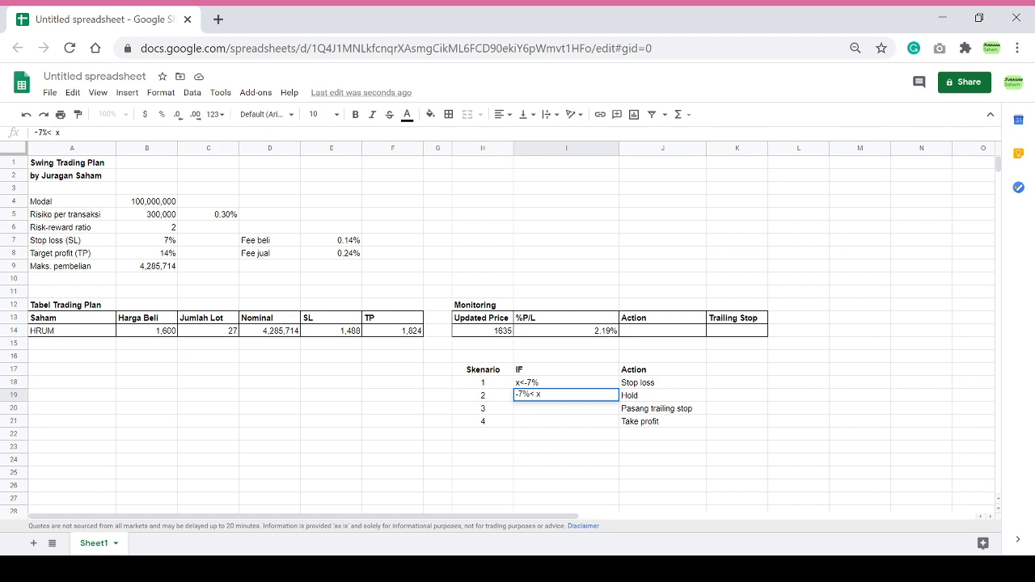
{"action": "key", "text": "Left"}
{"action": "key", "text": "Left"}
{"action": "key", "text": "Right"}
{"action": "key", "text": "Right"}
Change scenario 1's condition in I18 to "x<= -7%".
{"action": "key", "text": "Up"}
{"action": "key", "text": "F2"}
{"action": "key", "text": "Left"}
{"action": "key", "text": "Left"}
{"action": "type", "text": "="}
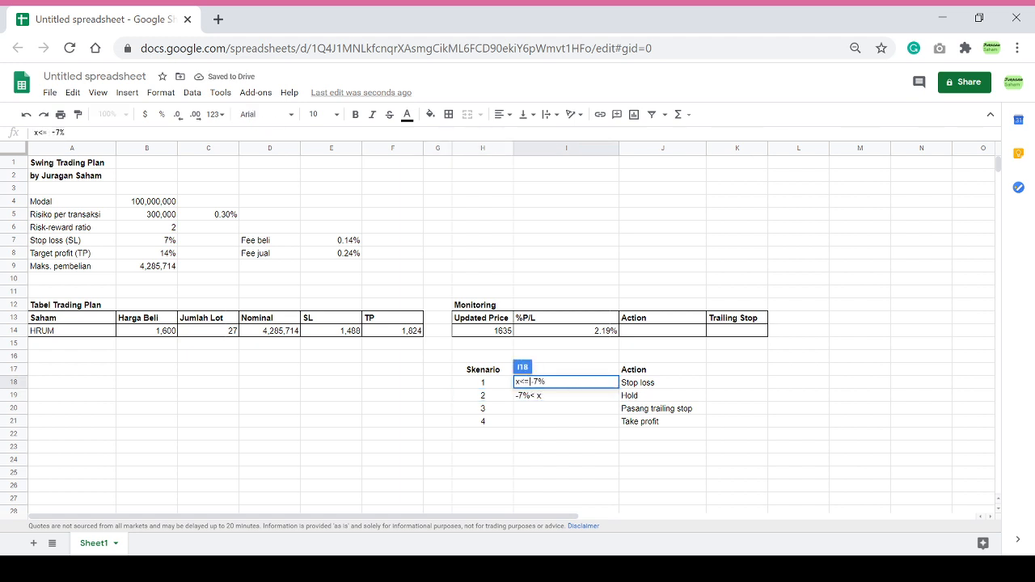
{"action": "key", "text": "Return"}
Extend scenario 2's condition in I19 to "-7%< x < 7%".
{"action": "key", "text": "F2"}
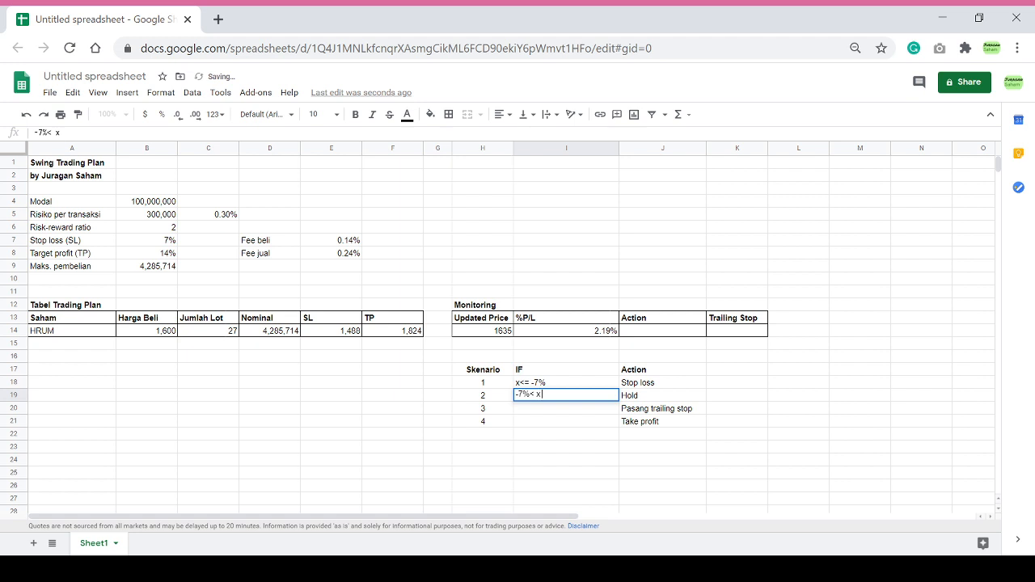
{"action": "type", "text": "< 7%"}
{"action": "key", "text": "Return"}
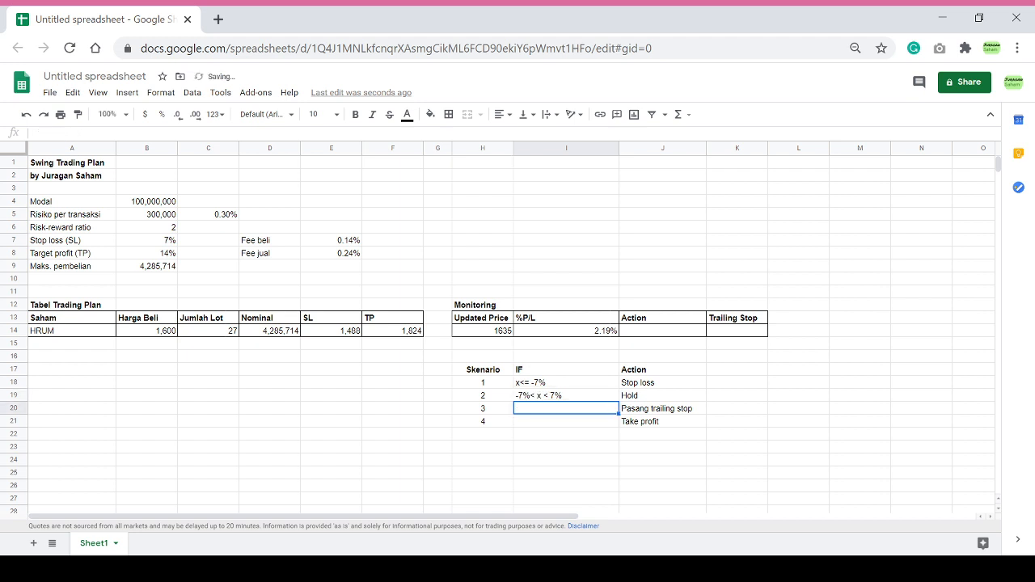
Add the heading "Traling stop" in H7 above the monitoring table and make it bold and underlined.
{"action": "key", "text": "Up"}
{"action": "key", "text": "Up"}
{"action": "key", "text": "Up"}
{"action": "key", "text": "Up"}
{"action": "key", "text": "Up"}
{"action": "key", "text": "Down"}
{"action": "key", "text": "Up"}
{"action": "key", "text": "Up"}
{"action": "key", "text": "Up"}
{"action": "key", "text": "Up"}
{"action": "key", "text": "Up"}
{"action": "key", "text": "Up"}
{"action": "key", "text": "Up"}
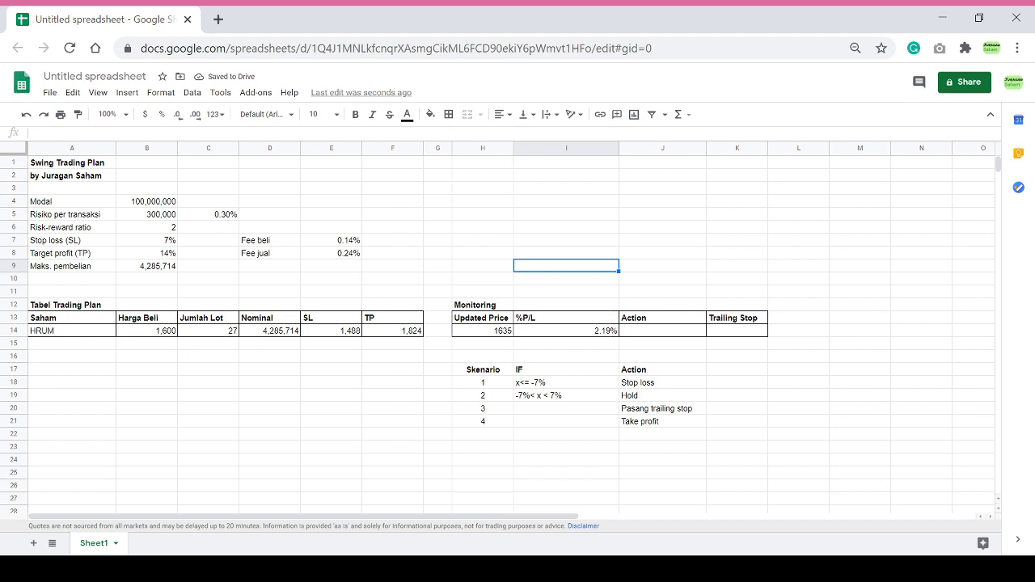
{"action": "key", "text": "Left"}
{"action": "key", "text": "Left"}
{"action": "key", "text": "Up"}
{"action": "key", "text": "Right"}
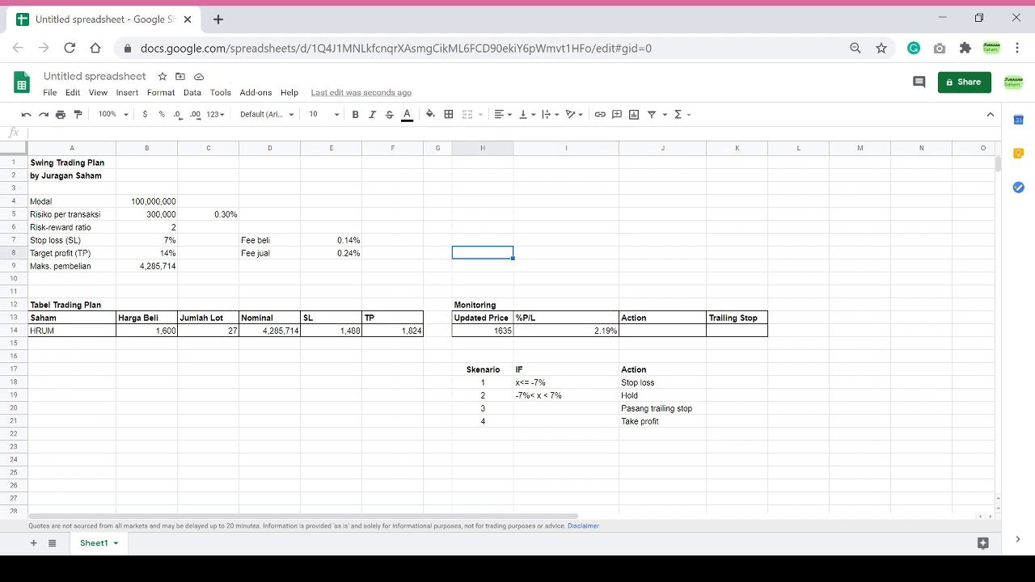
{"action": "key", "text": "Up"}
{"action": "type", "text": "Tralining"}
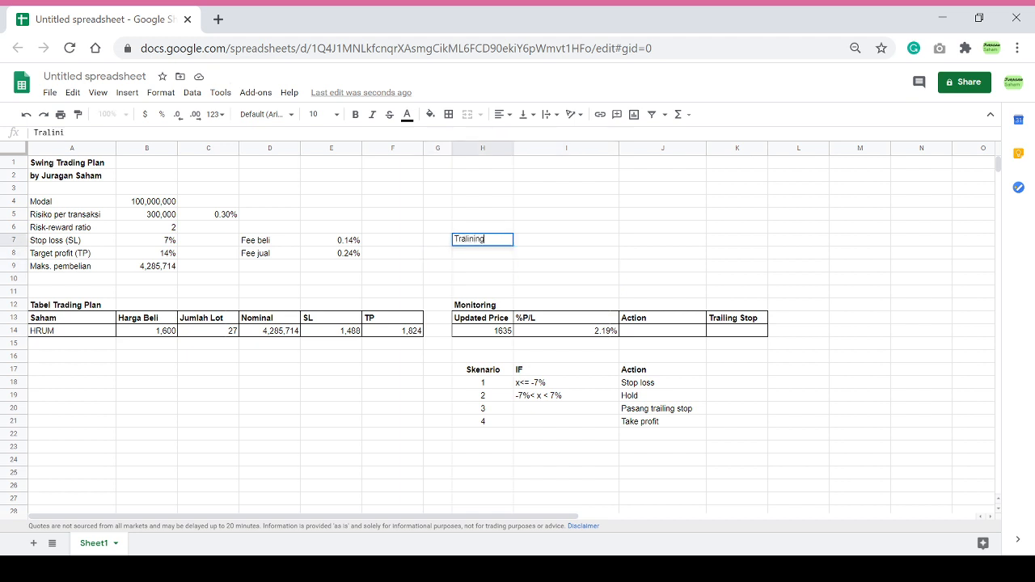
{"action": "key", "text": "BackSpace"}
{"action": "key", "text": "BackSpace"}
{"action": "key", "text": "BackSpace"}
{"action": "key", "text": "BackSpace"}
{"action": "key", "text": "BackSpace"}
{"action": "type", "text": "ing stop"}
{"action": "key", "text": "Return"}
{"action": "key", "text": "Up"}
{"action": "key", "text": "ctrl+b"}
{"action": "key", "text": "ctrl+u"}
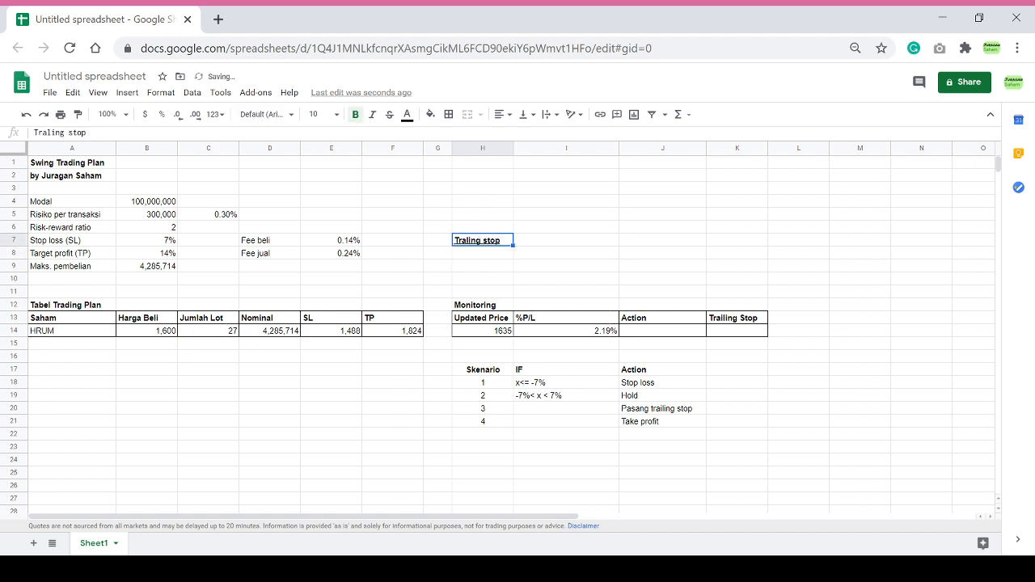
Add a "Trigger" parameter in H8 with the value 7% in I8.
{"action": "key", "text": "Down"}
{"action": "type", "text": "Trigger"}
{"action": "key", "text": "Tab"}
{"action": "type", "text": "7%"}
{"action": "key", "text": "Return"}
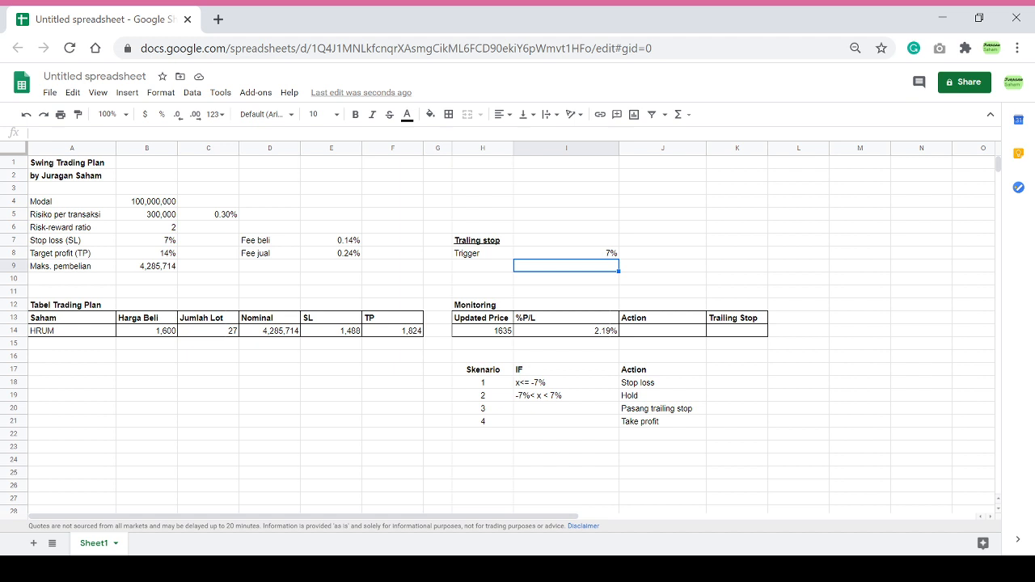
Add a "Trailing stop" parameter in H9 with the value 3.5% in I9.
{"action": "left_click", "coordinate": [483, 266]}
{"action": "type", "text": "Trai"}
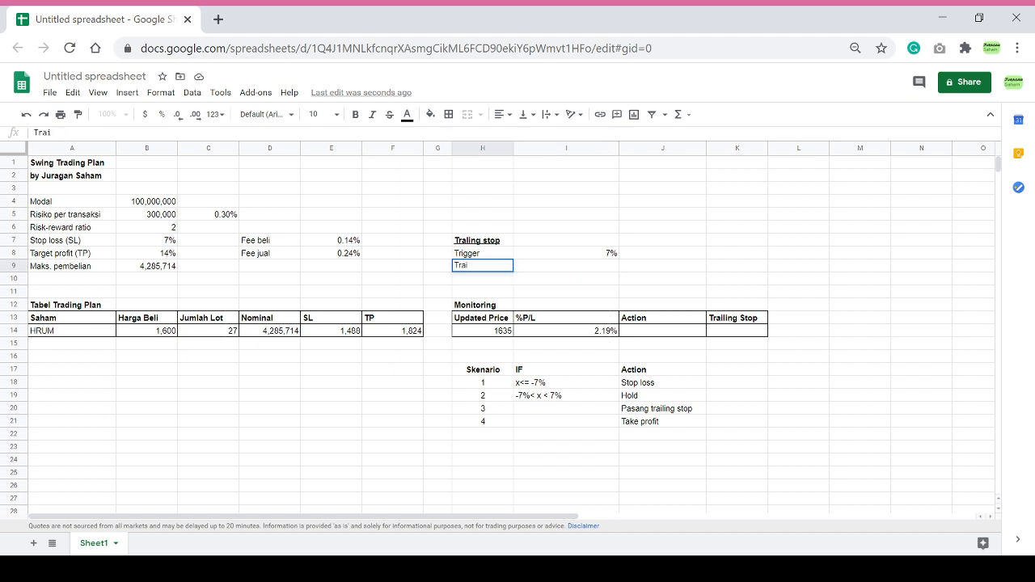
{"action": "type", "text": "ling stop"}
{"action": "key", "text": "Tab"}
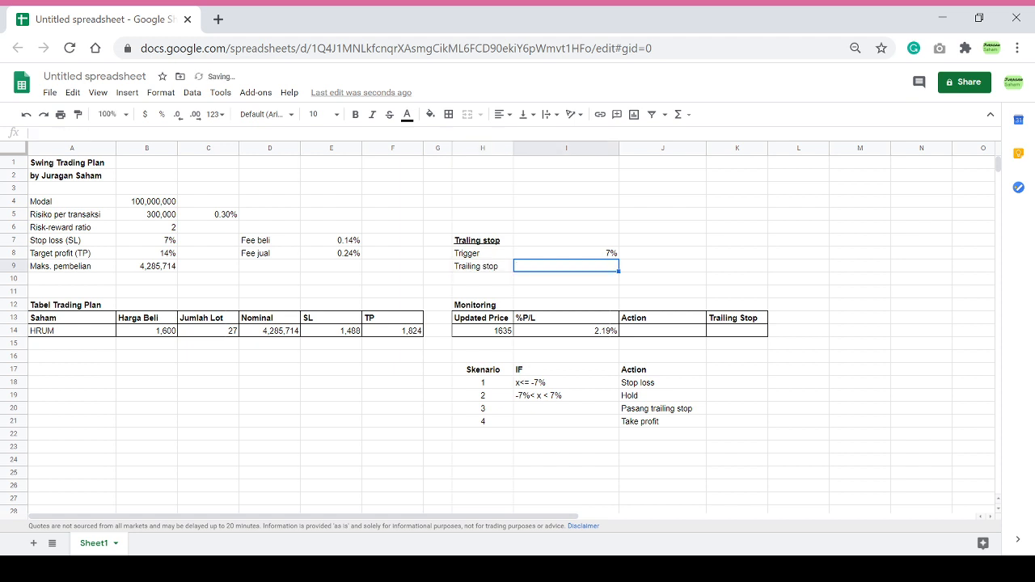
{"action": "type", "text": "3,5%"}
{"action": "key", "text": "BackSpace"}
{"action": "key", "text": "BackSpace"}
{"action": "key", "text": "BackSpace"}
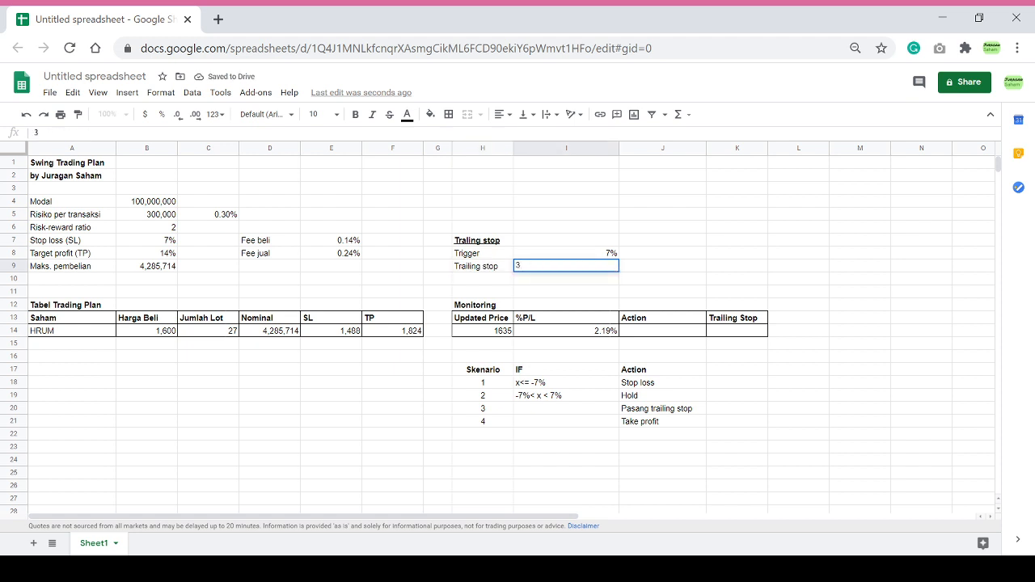
{"action": "type", "text": ".5%"}
{"action": "key", "text": "Return"}
{"action": "key", "text": "Up"}
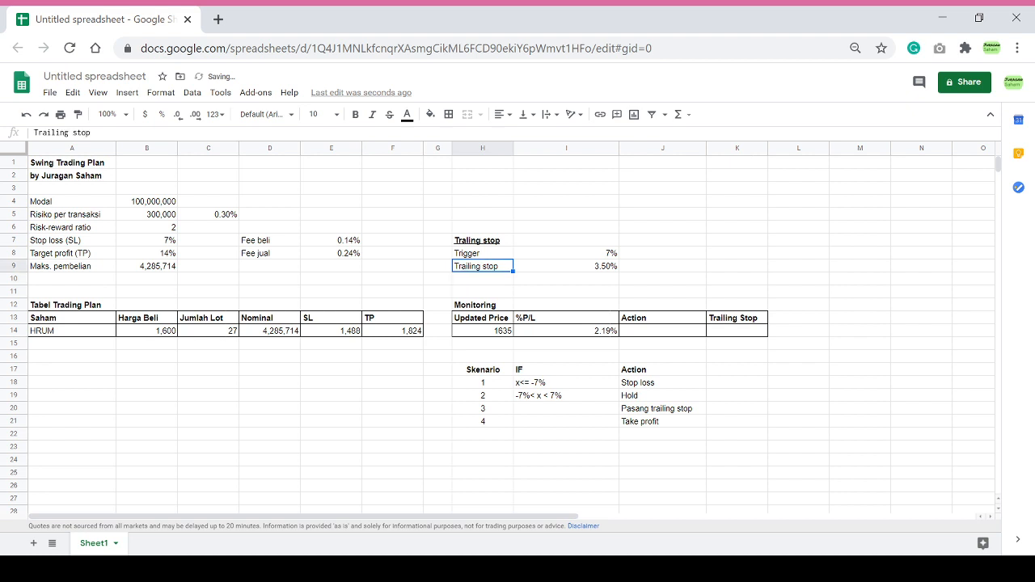
Examine the trigger and trailing stop percentages in I8:I9 alongside the scenario 2 condition in I19.
{"action": "key", "text": "Right"}
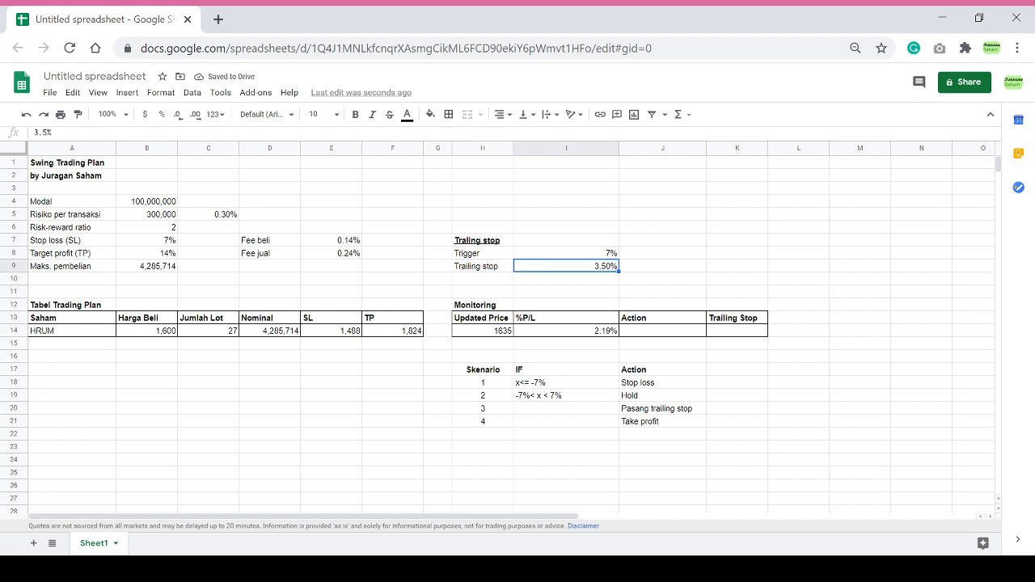
{"action": "key", "text": "Up"}
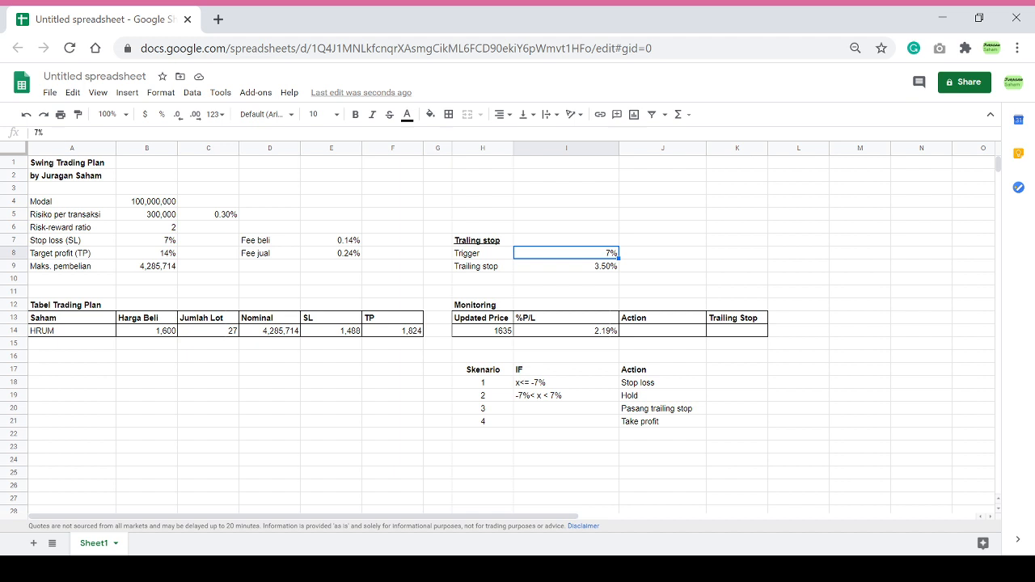
{"action": "key", "text": "Down"}
{"action": "key", "text": "Down"}
{"action": "key", "text": "Down"}
{"action": "key", "text": "Down"}
{"action": "key", "text": "Down"}
{"action": "key", "text": "Down"}
{"action": "key", "text": "Down"}
{"action": "key", "text": "Down"}
{"action": "key", "text": "Down"}
{"action": "key", "text": "Down"}
{"action": "key", "text": "Down"}
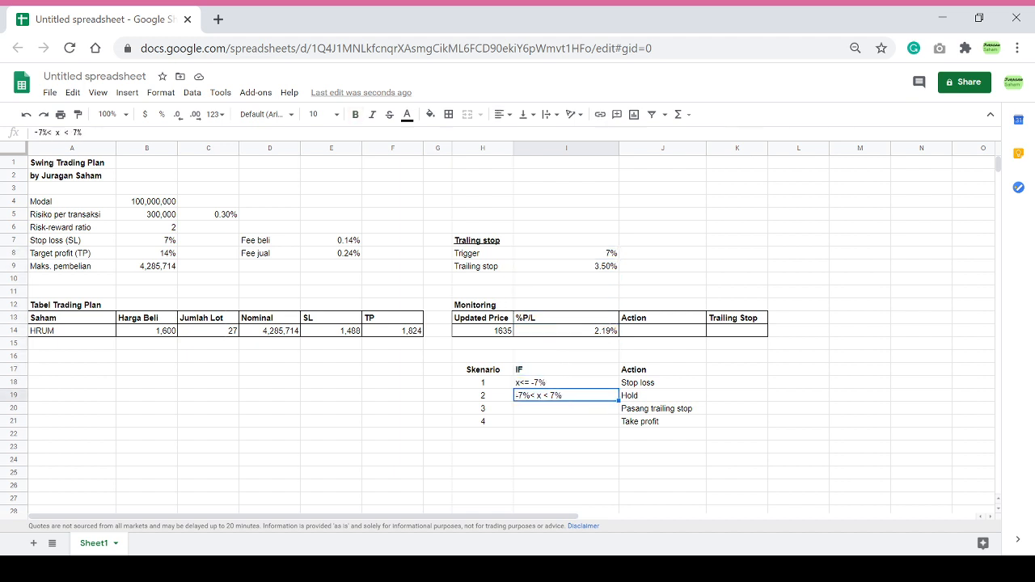
{"action": "key", "text": "Up"}
{"action": "key", "text": "Up"}
{"action": "key", "text": "Up"}
{"action": "key", "text": "Up"}
{"action": "key", "text": "Up"}
{"action": "key", "text": "Up"}
{"action": "key", "text": "Up"}
{"action": "key", "text": "Up"}
{"action": "key", "text": "Up"}
{"action": "key", "text": "Up"}
{"action": "key", "text": "Up"}
{"action": "key", "text": "Up"}
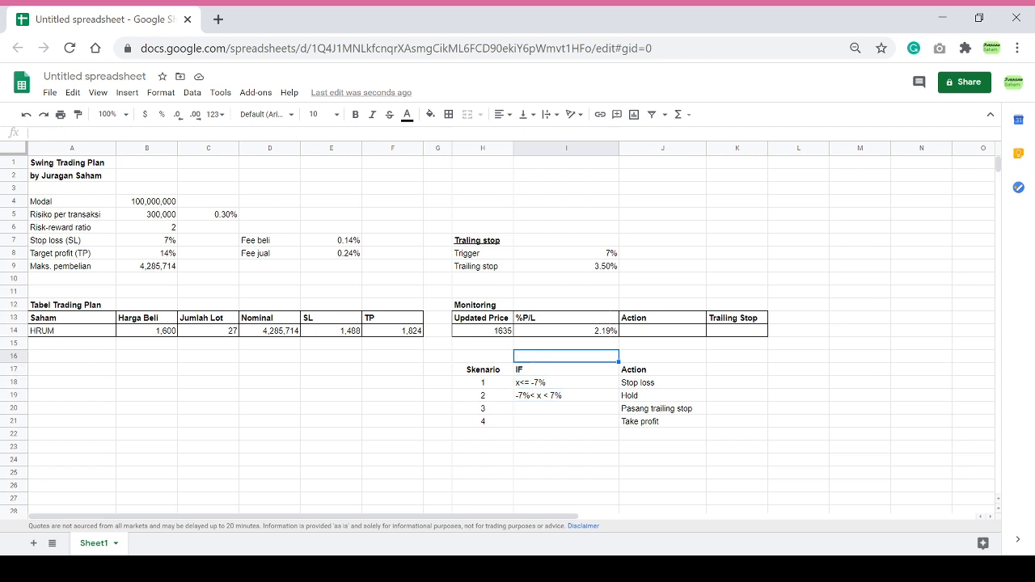
{"action": "key", "text": "Down"}
{"action": "key", "text": "Down"}
{"action": "key", "text": "Down"}
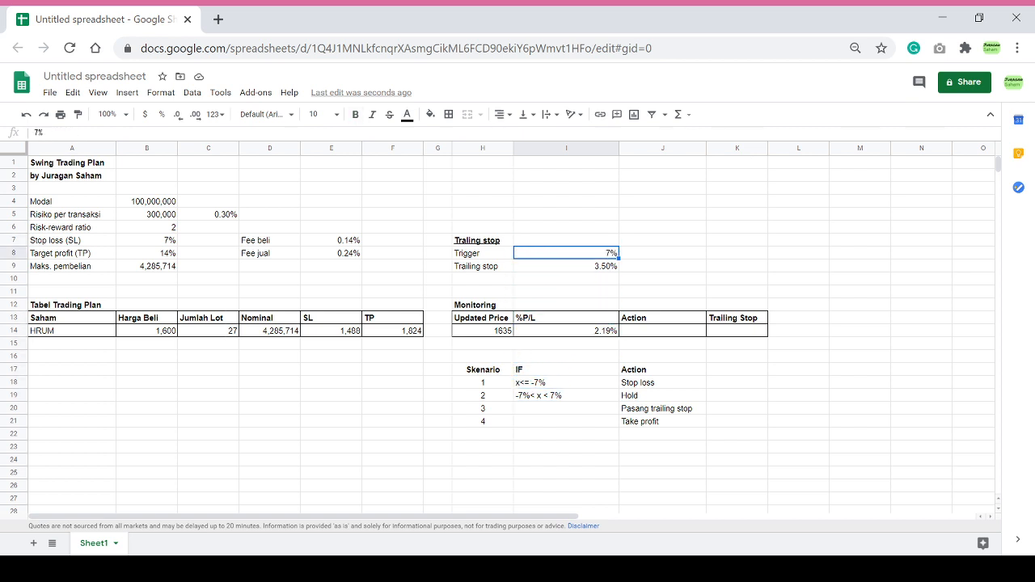
Enter the condition "7% <= x < 14%" for scenario 3 in I20.
{"action": "key", "text": "Down"}
{"action": "key", "text": "Down"}
{"action": "key", "text": "Down"}
{"action": "key", "text": "Down"}
{"action": "key", "text": "Down"}
{"action": "key", "text": "Down"}
{"action": "key", "text": "Down"}
{"action": "key", "text": "Down"}
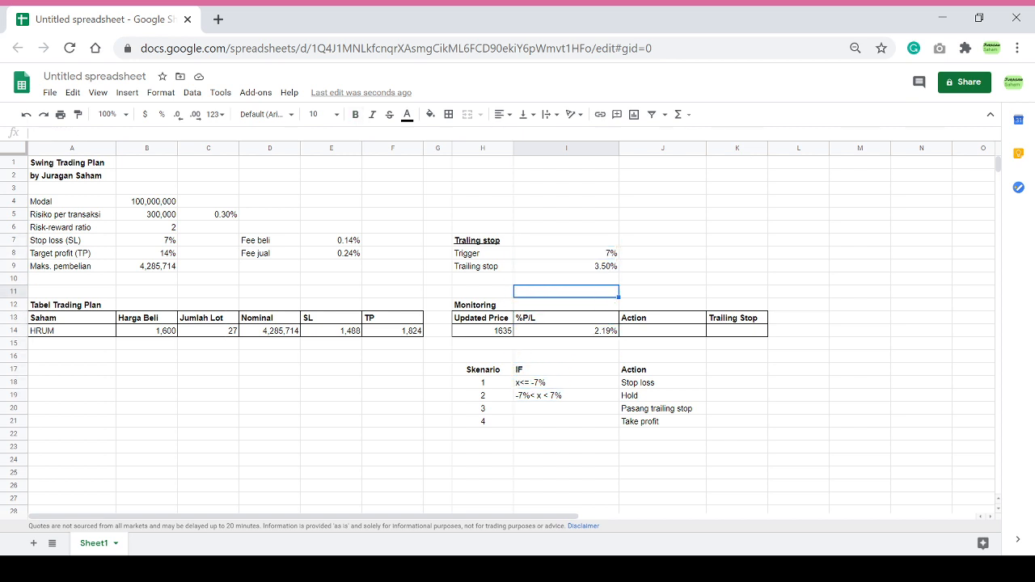
{"action": "key", "text": "Down"}
{"action": "key", "text": "Down"}
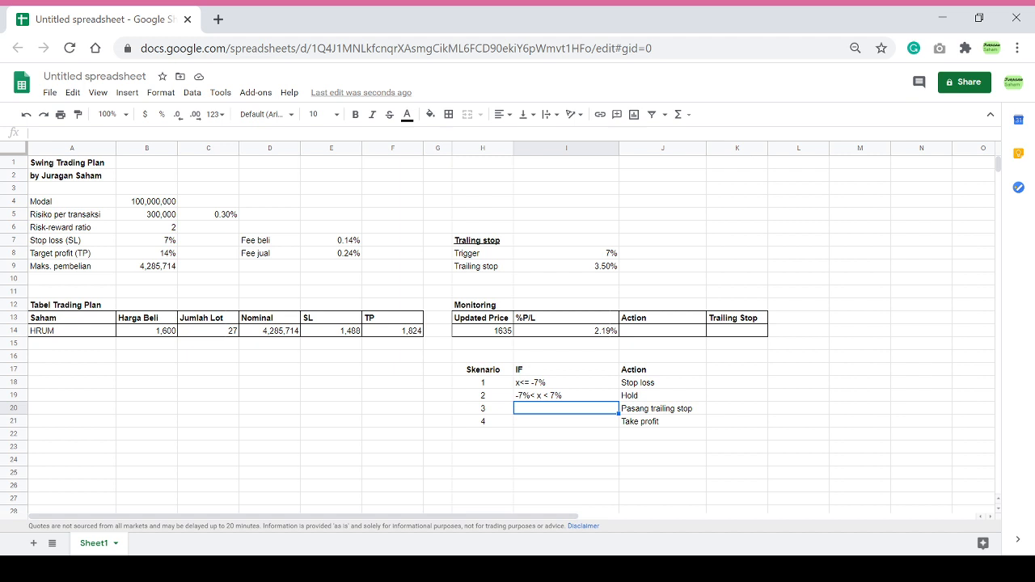
{"action": "type", "text": ">=7"}
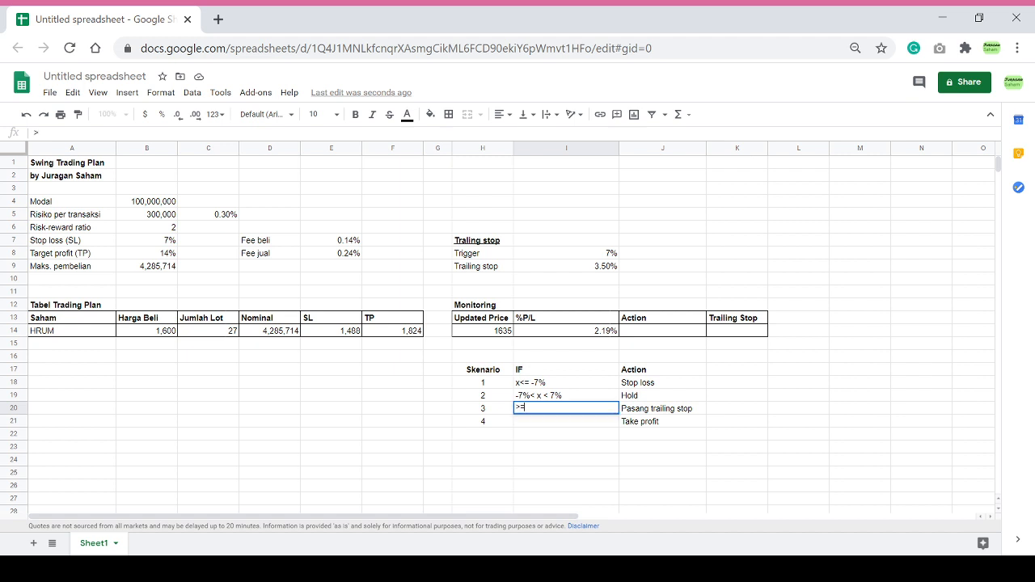
{"action": "key", "text": "BackSpace"}
{"action": "key", "text": "BackSpace"}
{"action": "key", "text": "BackSpace"}
{"action": "type", "text": "7% <= x < 14%"}
{"action": "key", "text": "Return"}
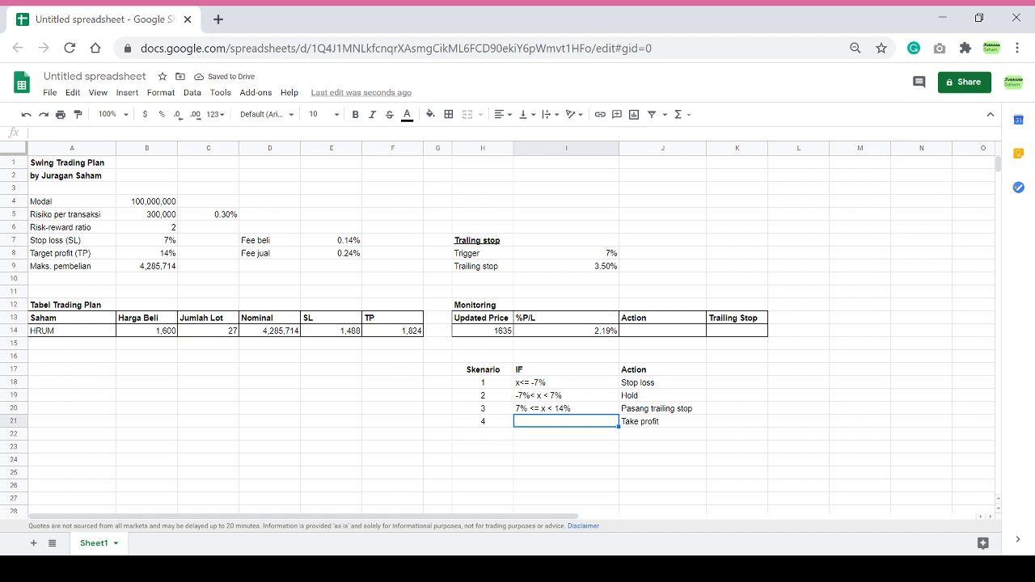
Enter the condition "x>=14%" for scenario 4 in I21.
{"action": "type", "text": "x>"}
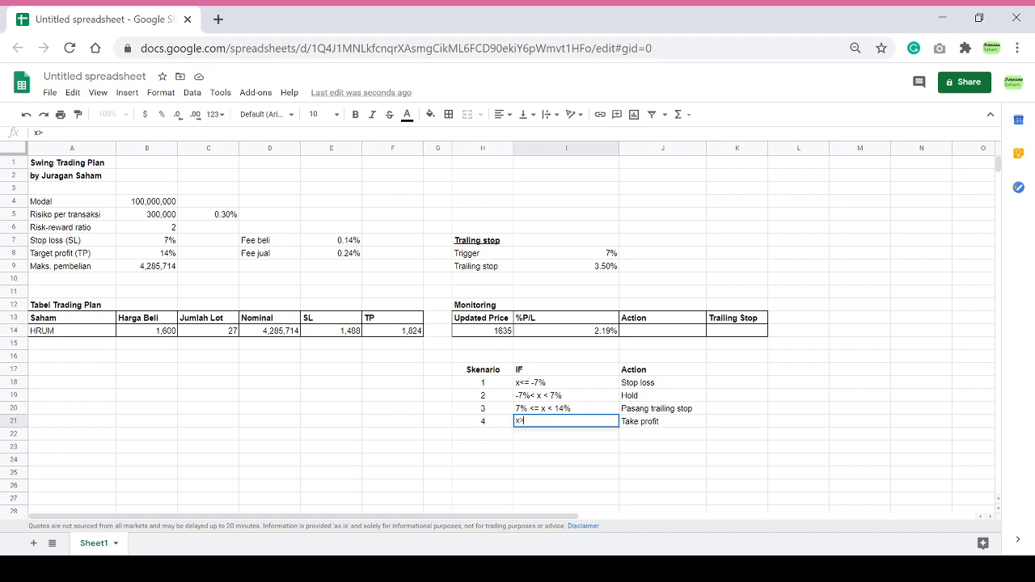
{"action": "type", "text": "=14%"}
{"action": "key", "text": "Return"}
Select the Action cell J14 in the Monitoring table and widen column J to make room for its text.
{"action": "key", "text": "Up"}
{"action": "key", "text": "Up"}
{"action": "key", "text": "Up"}
{"action": "key", "text": "Up"}
{"action": "key", "text": "Up"}
{"action": "key", "text": "Up"}
{"action": "key", "text": "Up"}
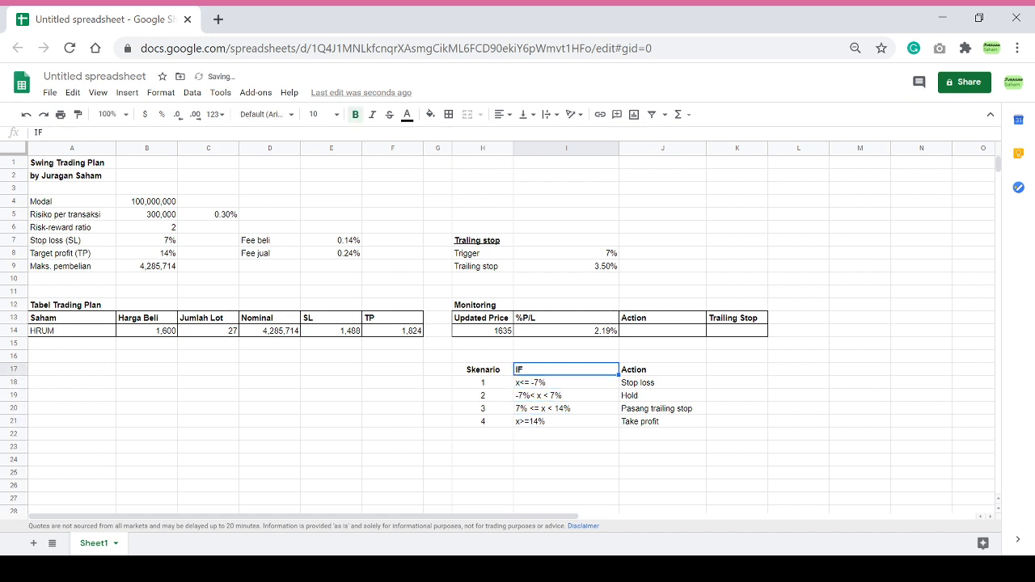
{"action": "key", "text": "Up"}
{"action": "key", "text": "Right"}
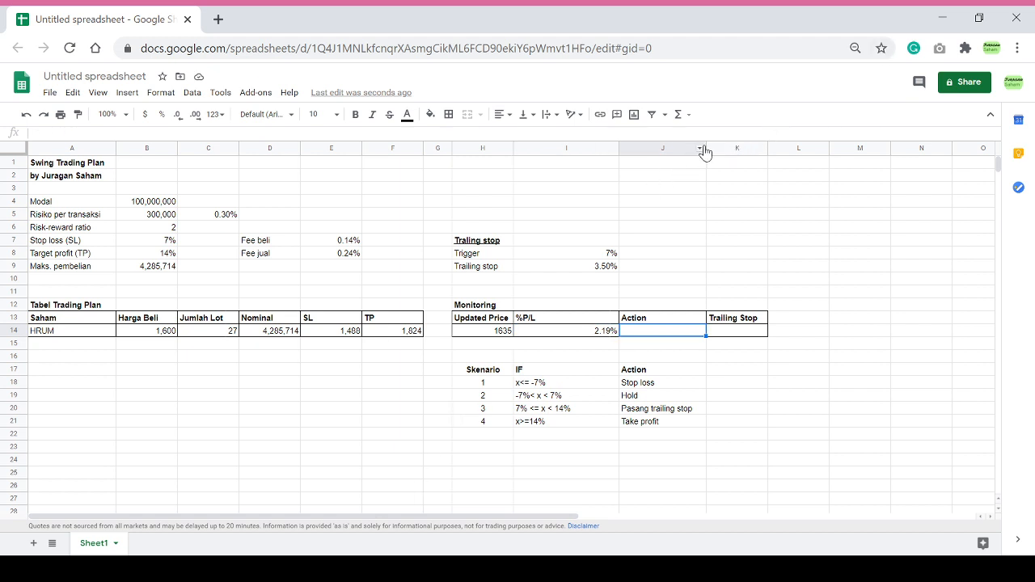
{"action": "left_click_drag", "start_coordinate": [707, 152], "coordinate": [754, 152]}
Begin an IF formula in J14 that returns "Stop loss" when I14<-$B$7.
{"action": "type", "text": "="}
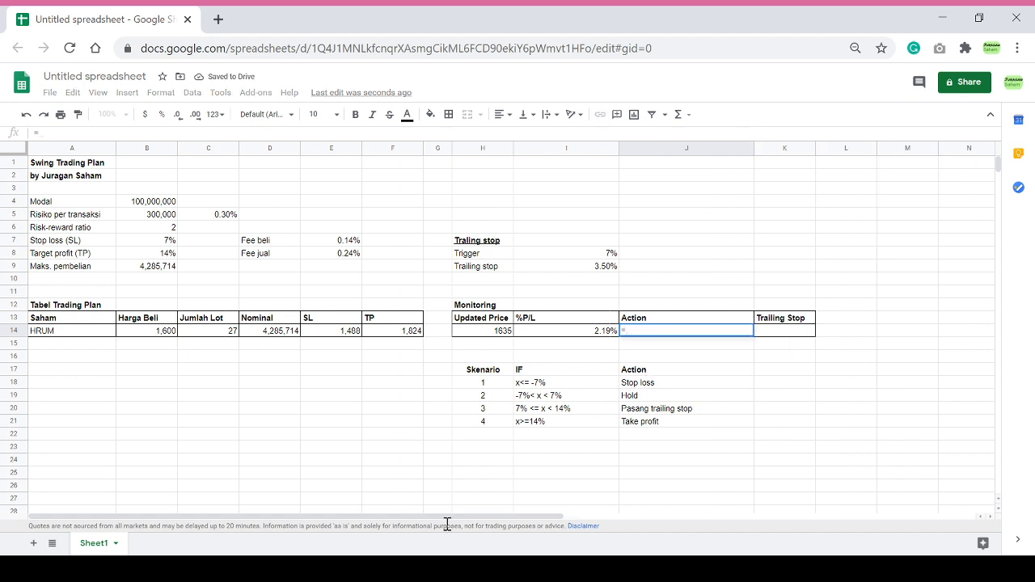
{"action": "type", "text": "if("}
{"action": "key", "text": "Left"}
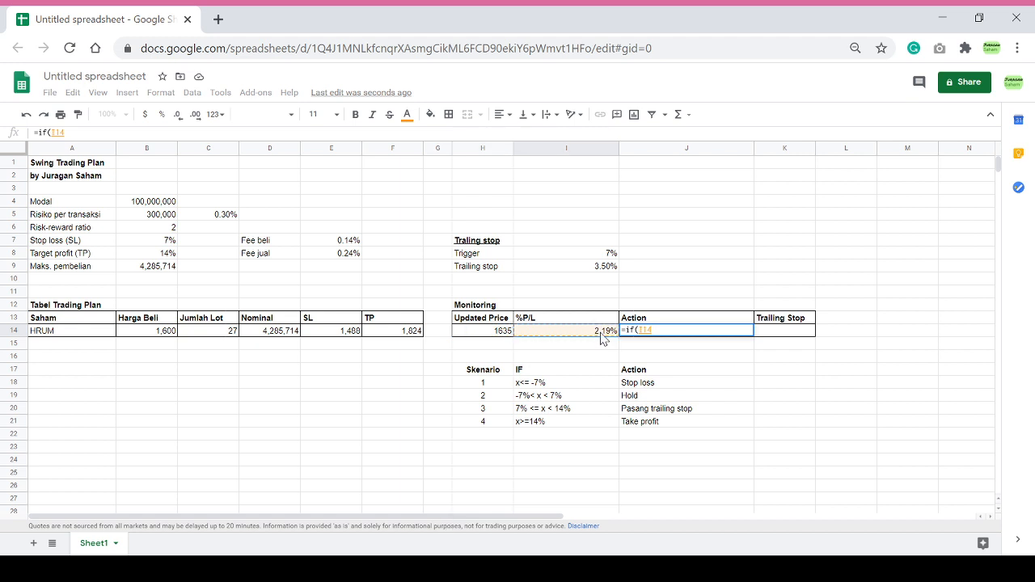
{"action": "type", "text": "<-"}
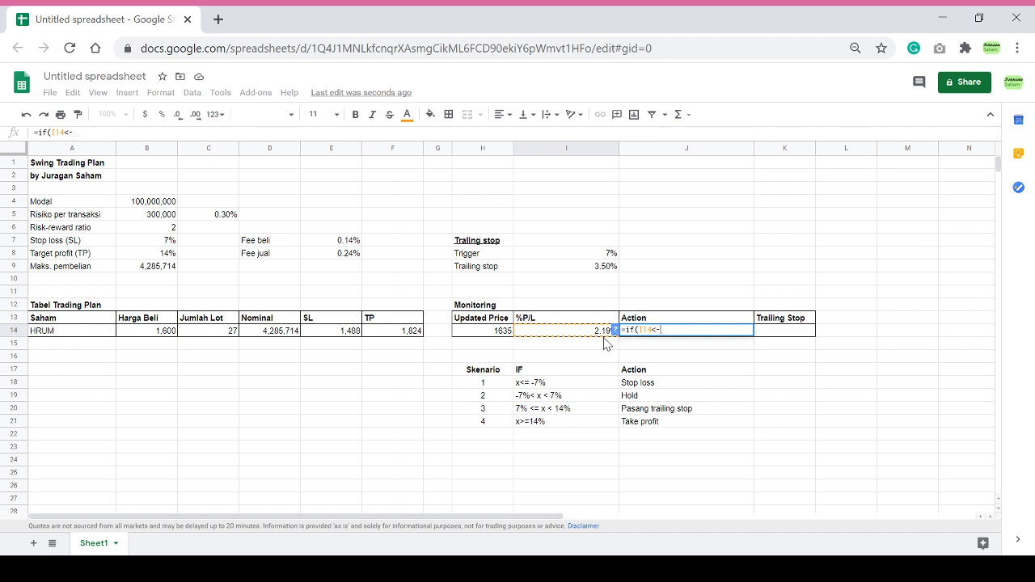
{"action": "left_click", "coordinate": [166, 240]}
{"action": "key", "text": "F4"}
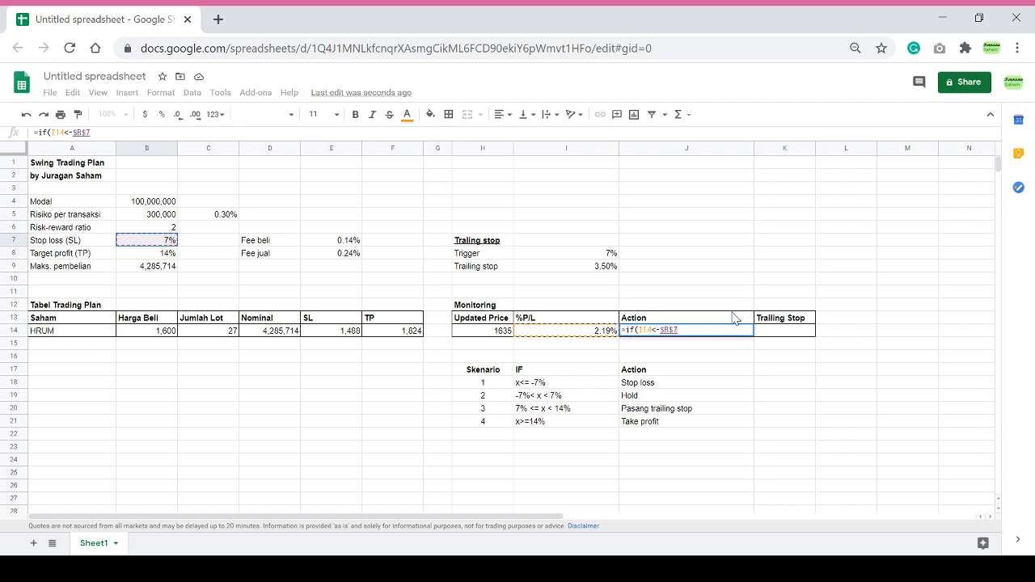
{"action": "type", "text": ",\"Stop"}
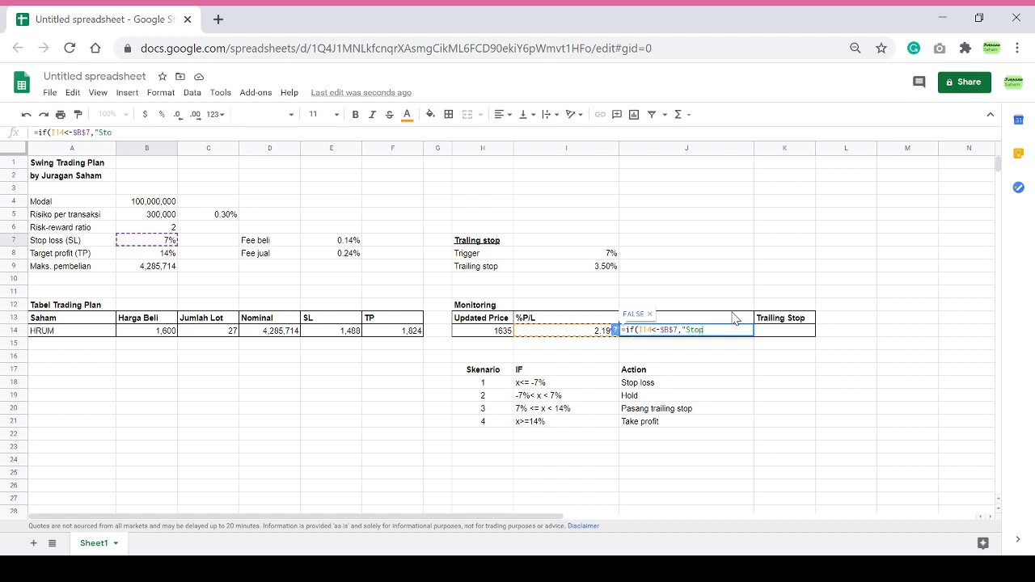
{"action": "type", "text": " loss\""}
Nest a second IF in J14's formula, opening its AND test with the condition I14>-$B$7.
{"action": "type", "text": ",if(and("}
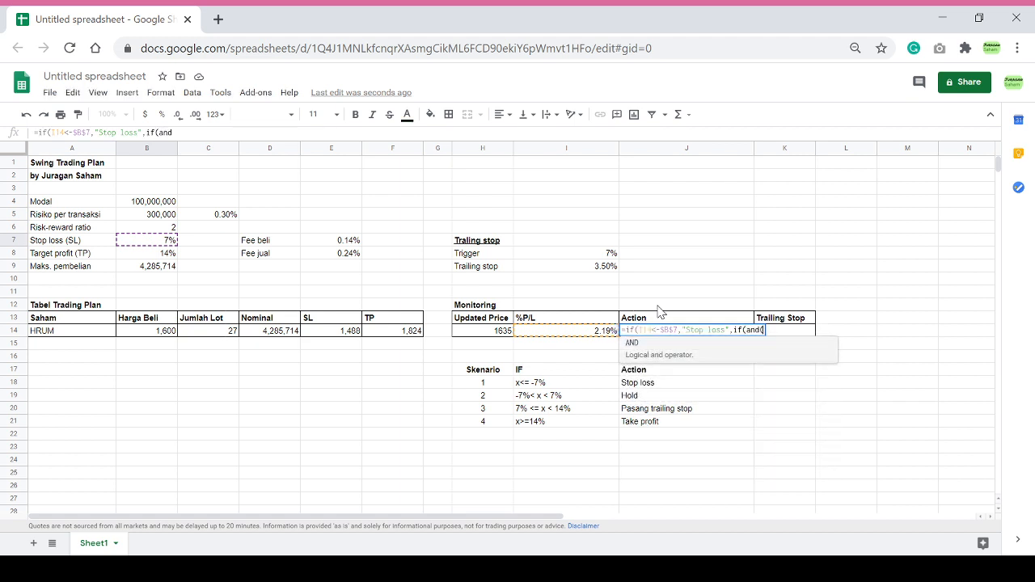
{"action": "left_click", "coordinate": [596, 333]}
{"action": "type", "text": ">"}
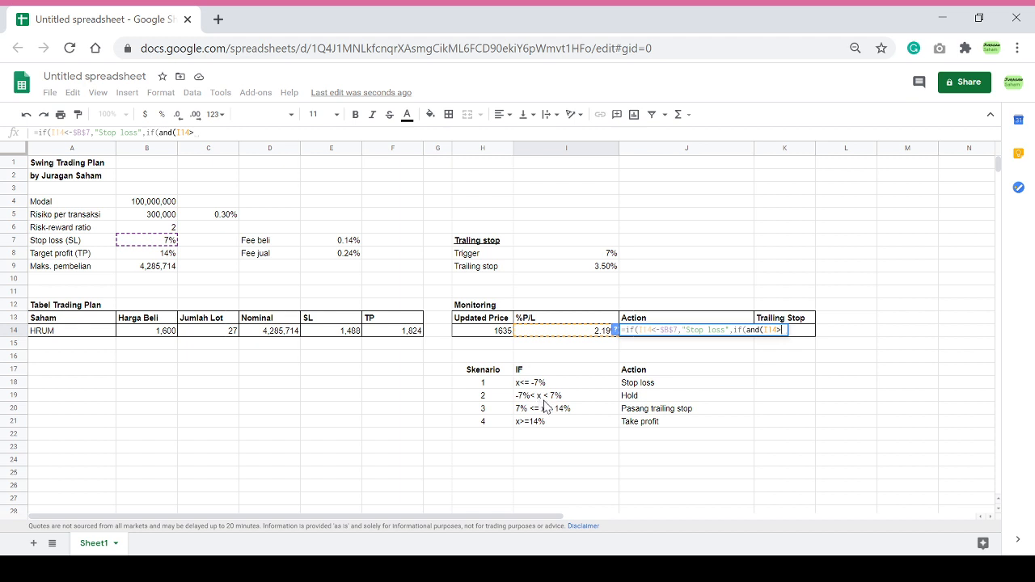
{"action": "type", "text": "-"}
{"action": "left_click", "coordinate": [161, 244]}
{"action": "key", "text": "F4"}
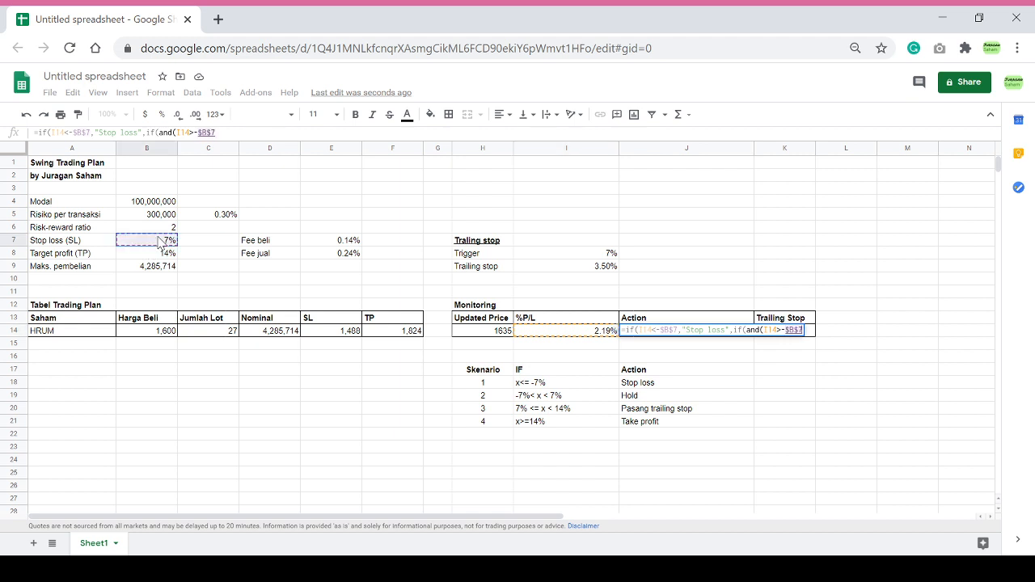
{"action": "type", "text": ","}
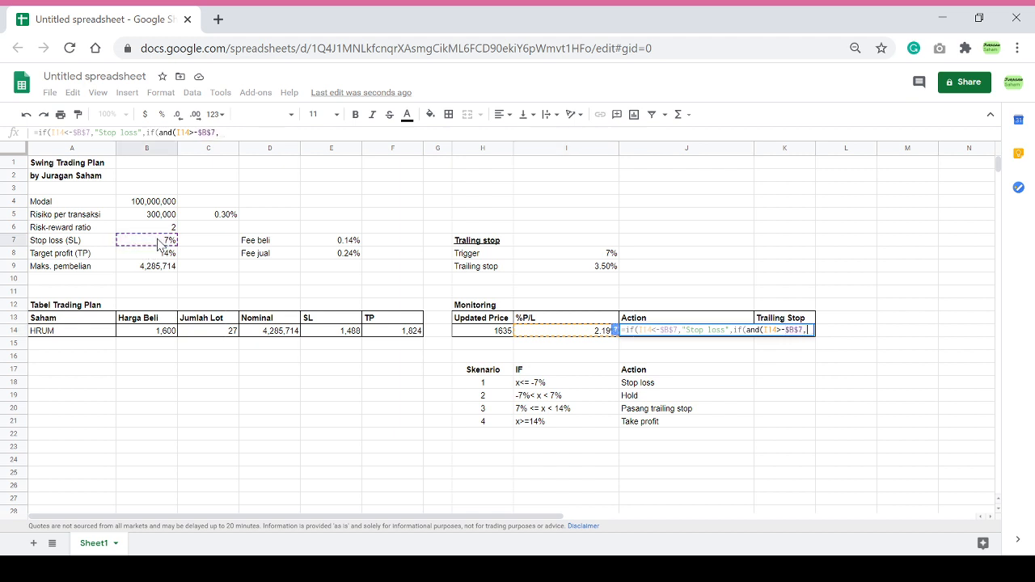
Complete the second IF's AND test with I14<$I$8 and make it return "Hold".
{"action": "left_click", "coordinate": [530, 334]}
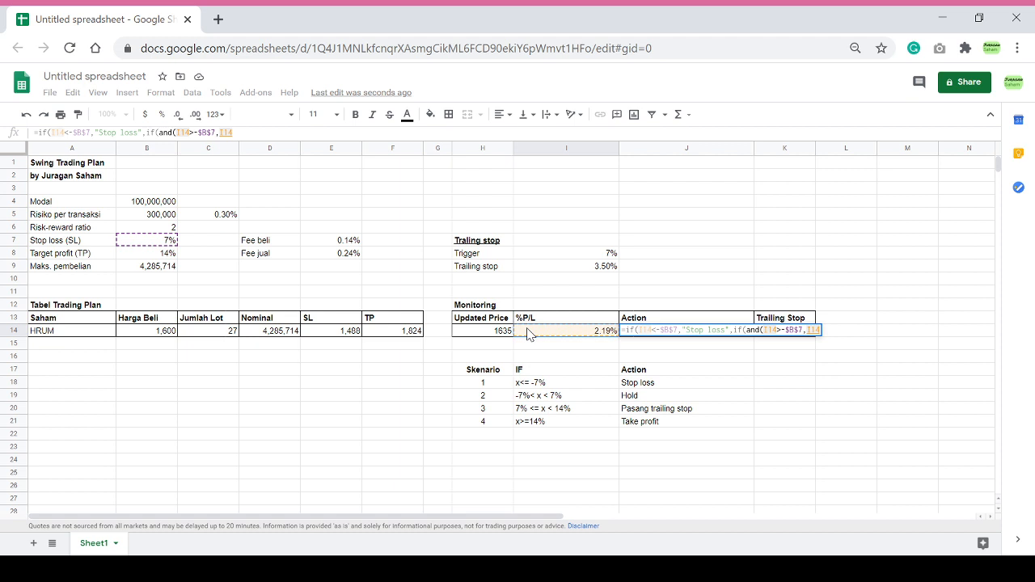
{"action": "type", "text": "<"}
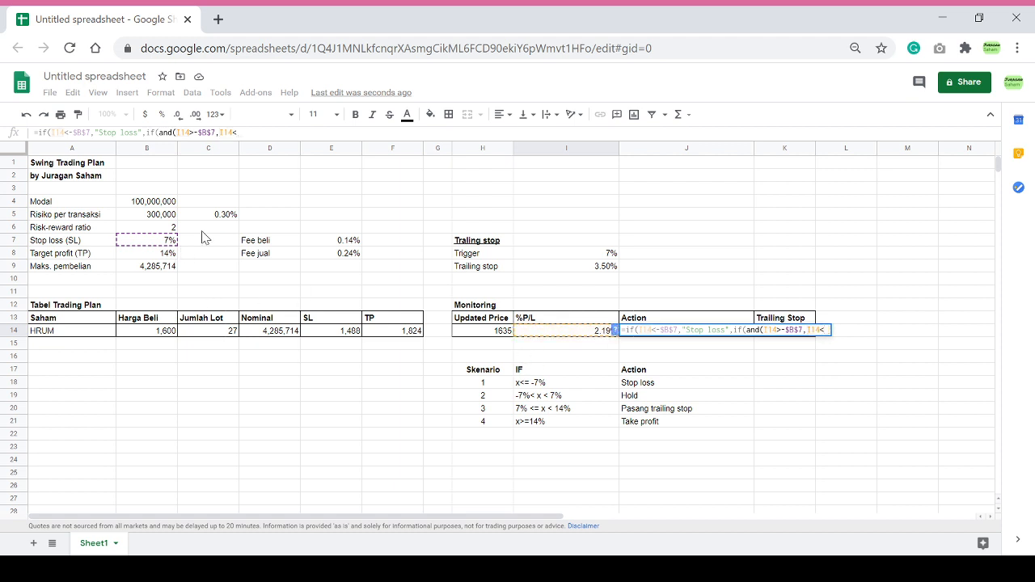
{"action": "left_click", "coordinate": [603, 257]}
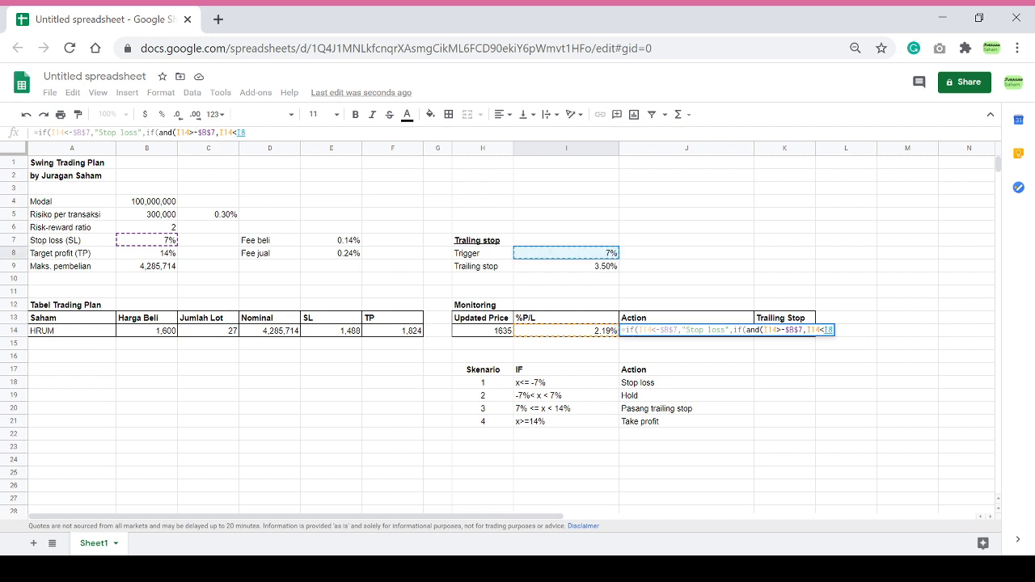
{"action": "key", "text": "F4"}
{"action": "type", "text": ")"}
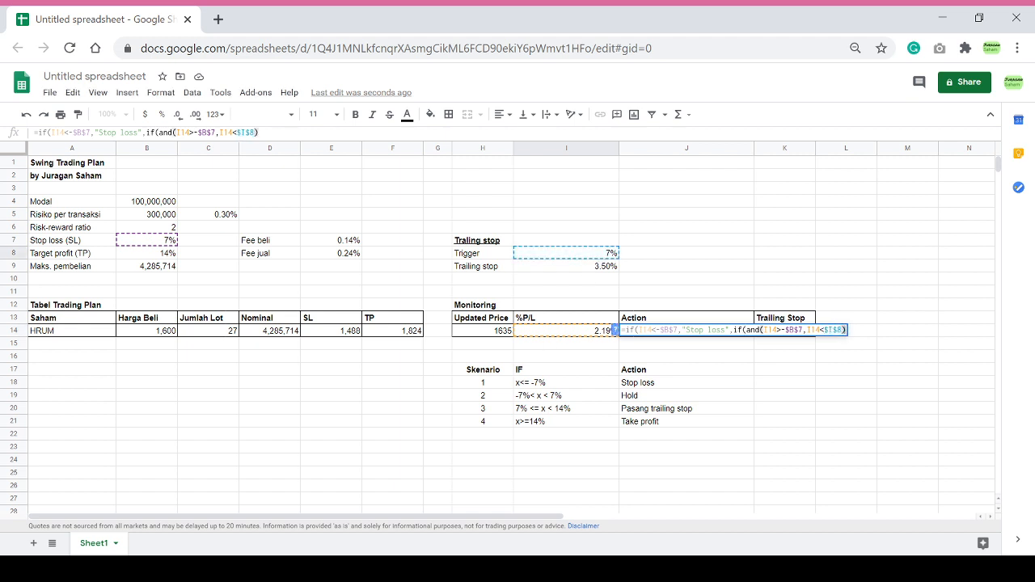
{"action": "type", "text": ",\"Hold\""}
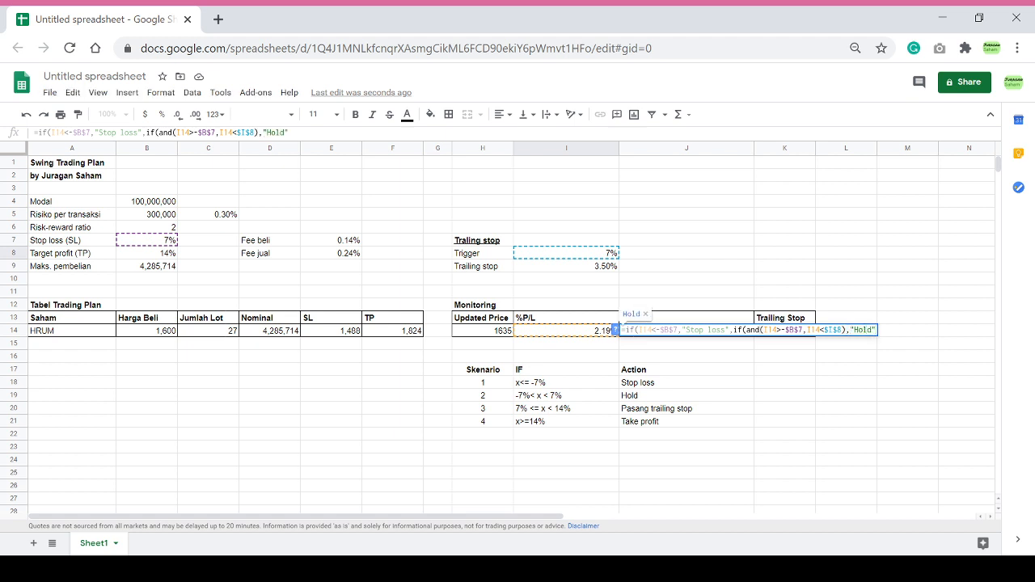
Nest a third IF in J14's formula, opening its AND test with the condition I14>=I8.
{"action": "type", "text": ","}
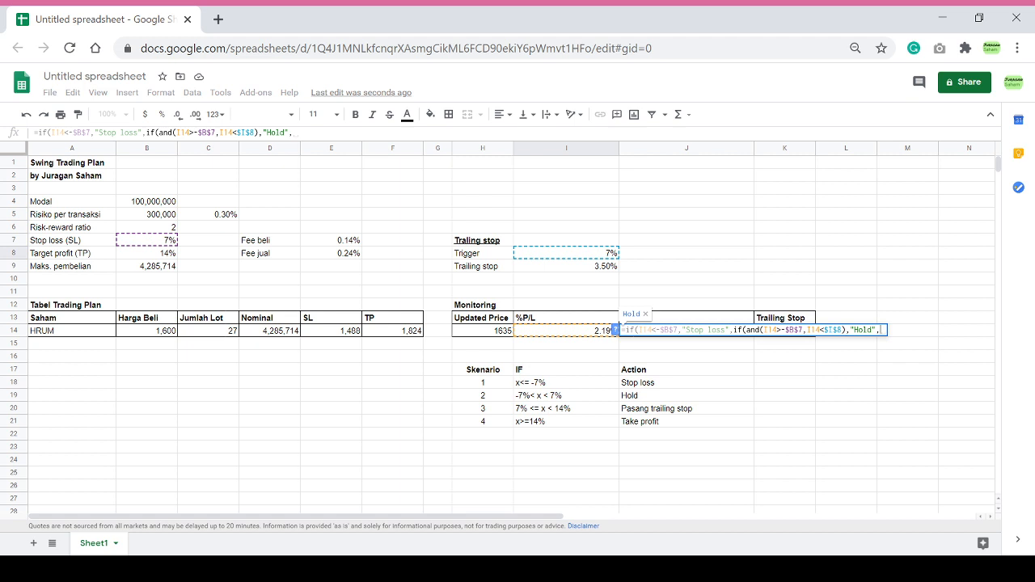
{"action": "type", "text": "if("}
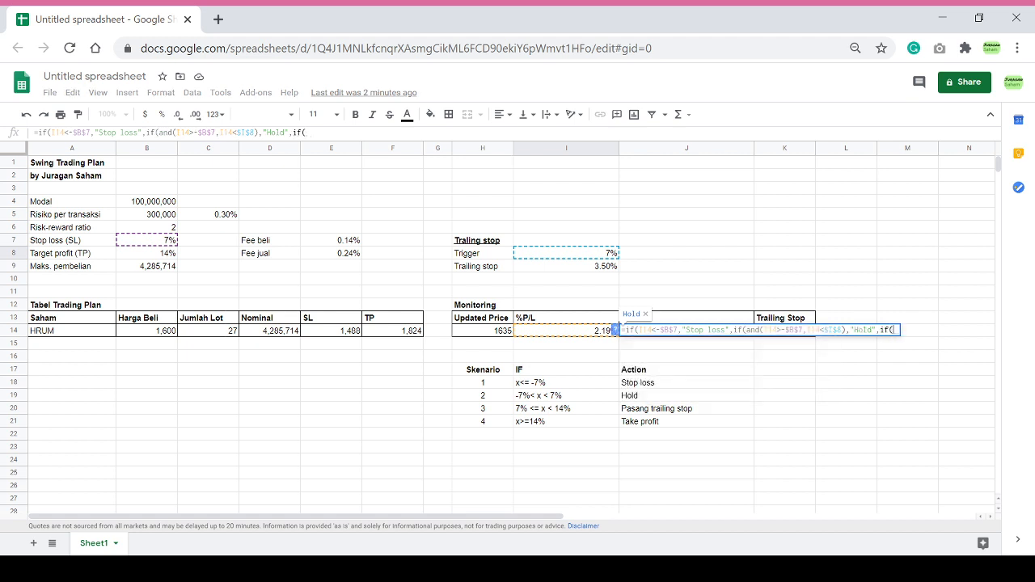
{"action": "type", "text": "and("}
{"action": "left_click", "coordinate": [599, 335]}
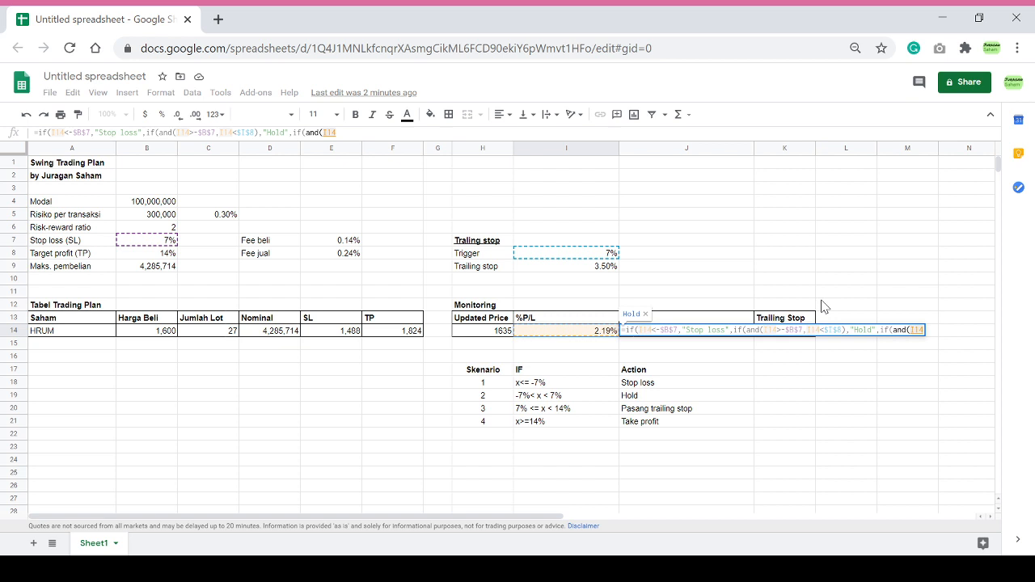
{"action": "type", "text": ">="}
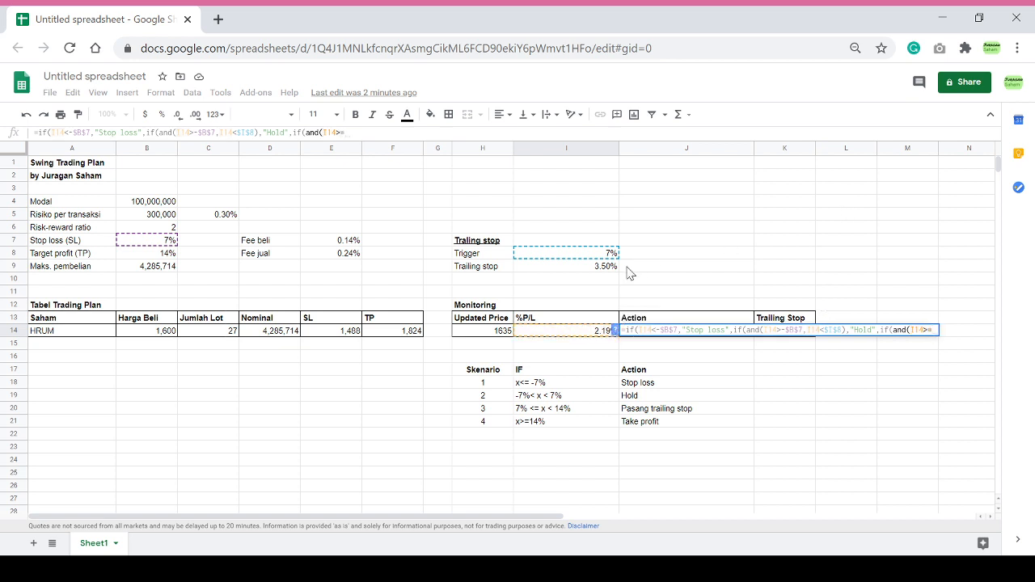
{"action": "left_click", "coordinate": [612, 255]}
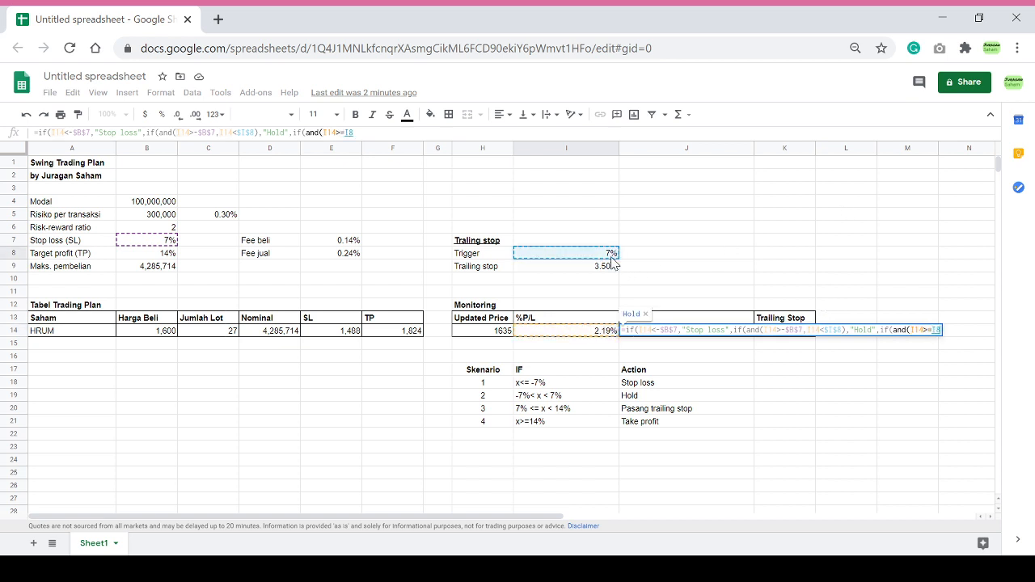
{"action": "type", "text": ","}
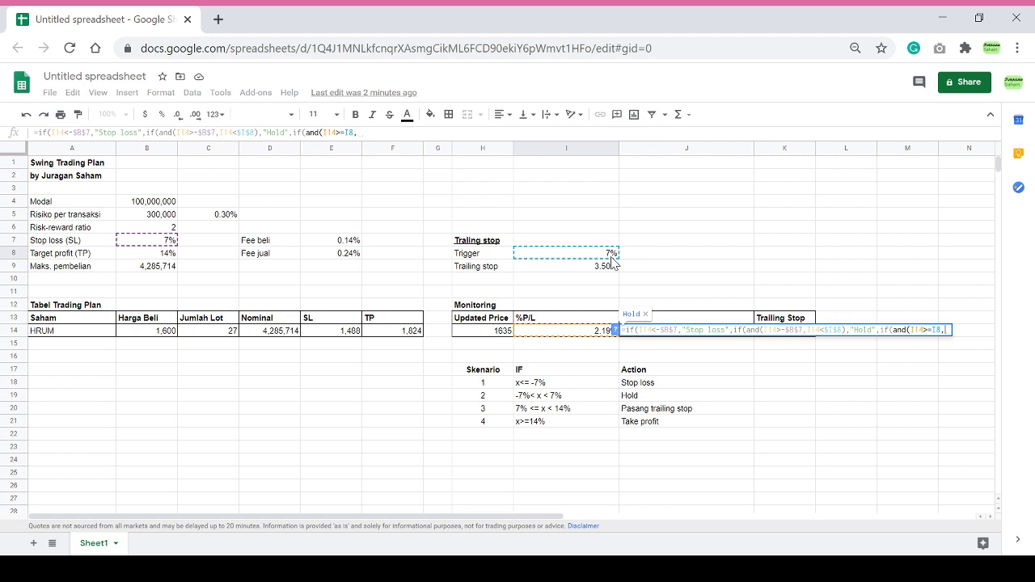
Add the condition I14<$B$8 to the third IF's AND test and make its I8 reference absolute.
{"action": "left_click", "coordinate": [603, 333]}
{"action": "type", "text": "<"}
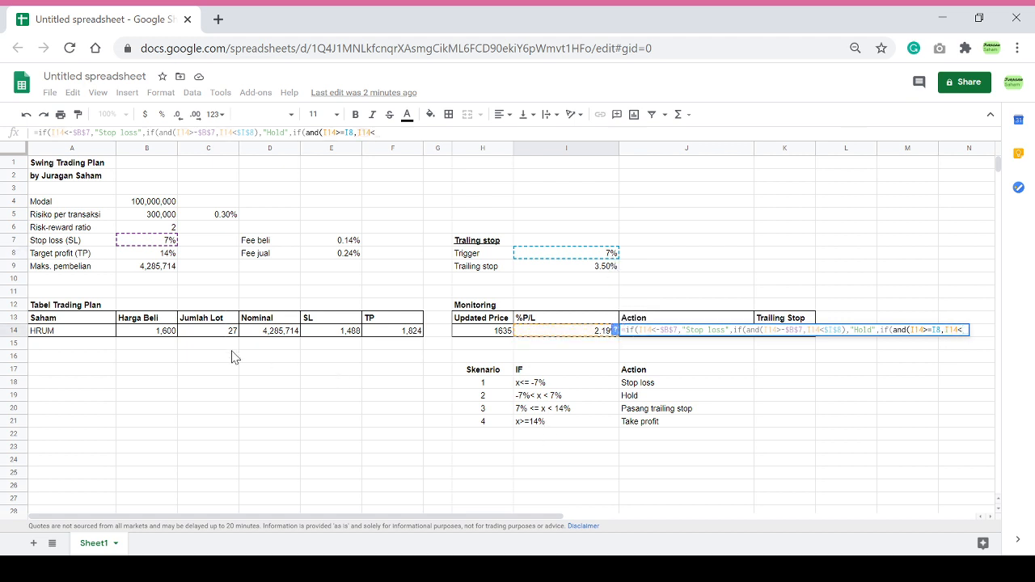
{"action": "left_click", "coordinate": [172, 254]}
{"action": "key", "text": "F4"}
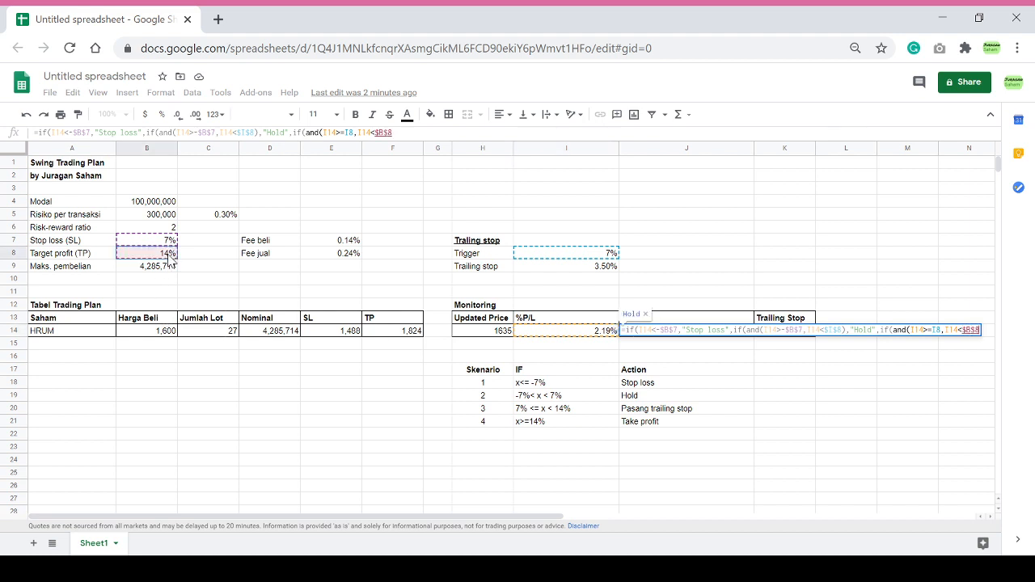
{"action": "left_click", "coordinate": [937, 330]}
{"action": "key", "text": "F4"}
{"action": "left_click", "coordinate": [988, 330]}
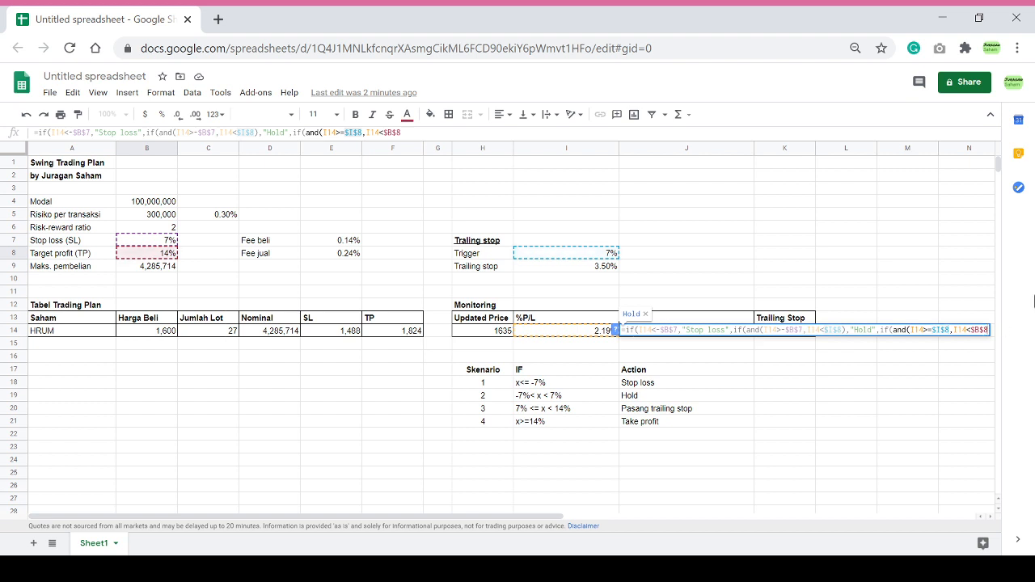
Finish J14's formula with "Pasang traling stop" for the third IF and "Take profit" for every other case.
{"action": "type", "text": ")"}
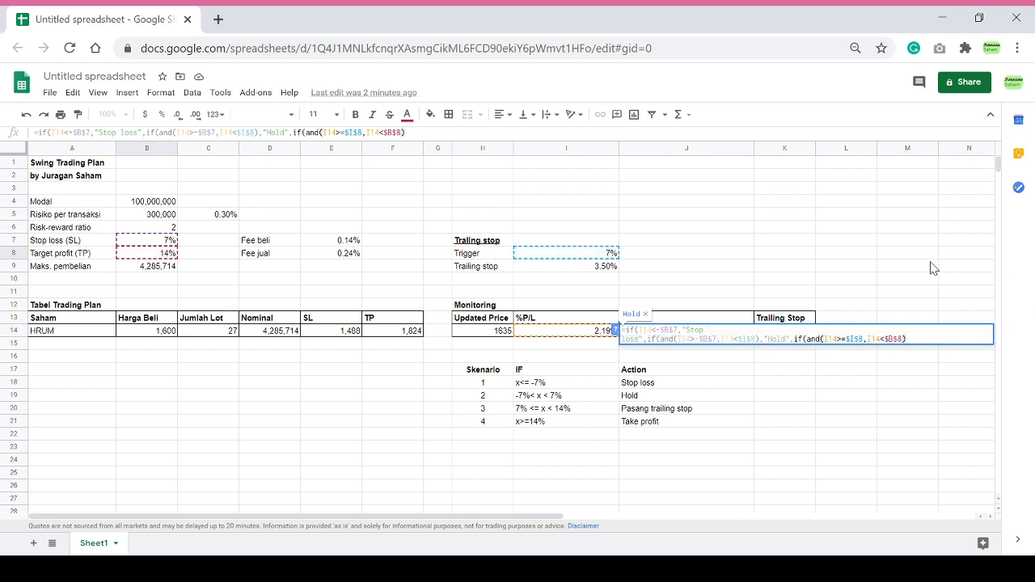
{"action": "type", "text": ",\"Pasang traling stop\""}
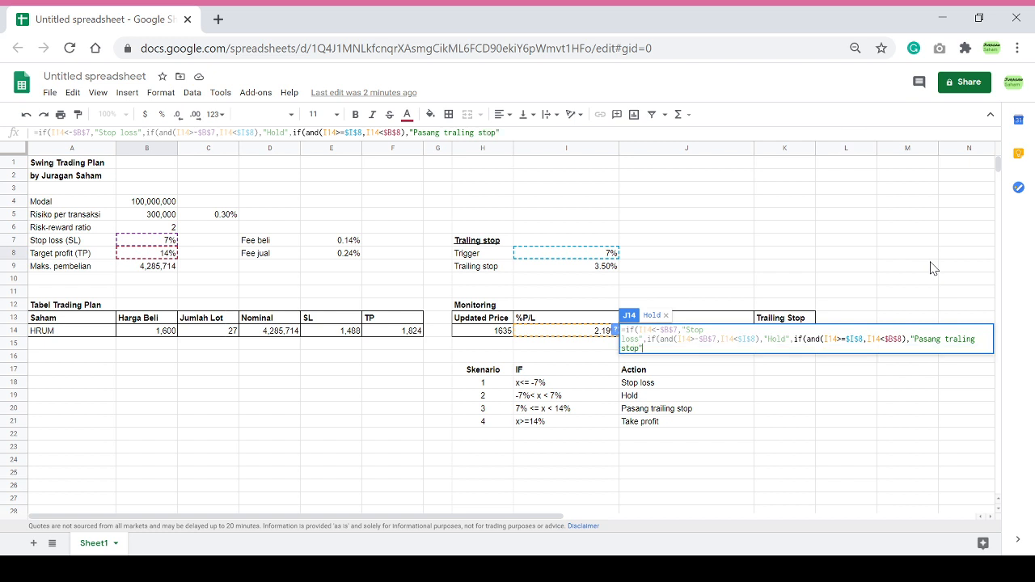
{"action": "type", "text": ",\"Take profit\")))"}
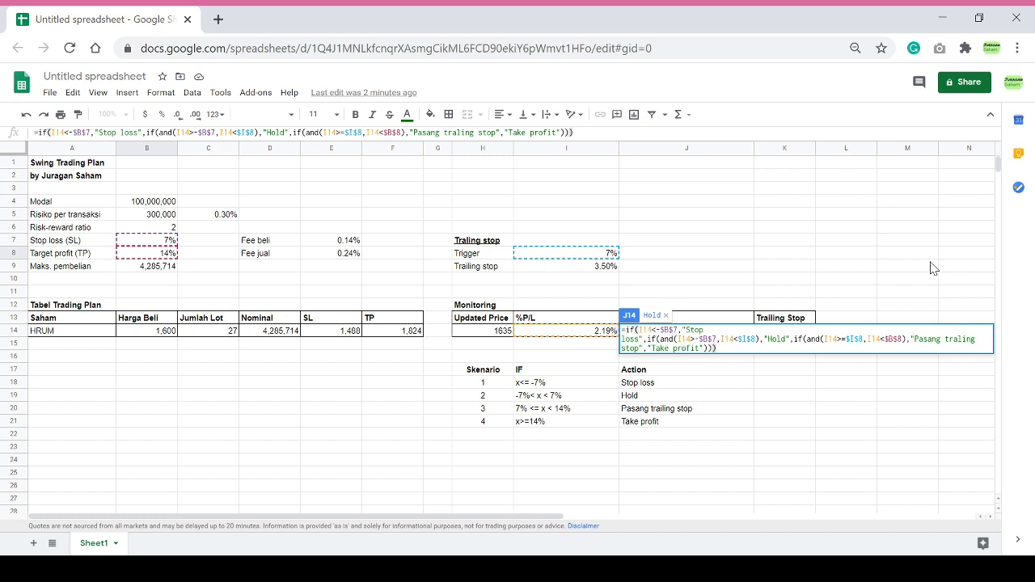
{"action": "key", "text": "Return"}
{"action": "key", "text": "Up"}
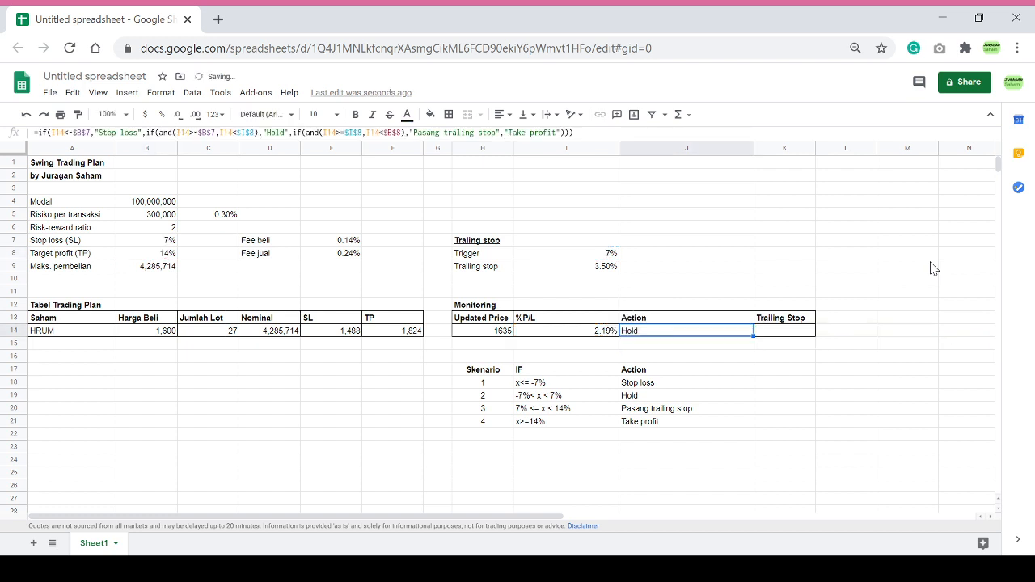
Examine the updated price, %P/L, Action and Trailing Stop cells in row 14 of the Monitoring table.
{"action": "key", "text": "Left"}
{"action": "key", "text": "Left"}
{"action": "key", "text": "Left"}
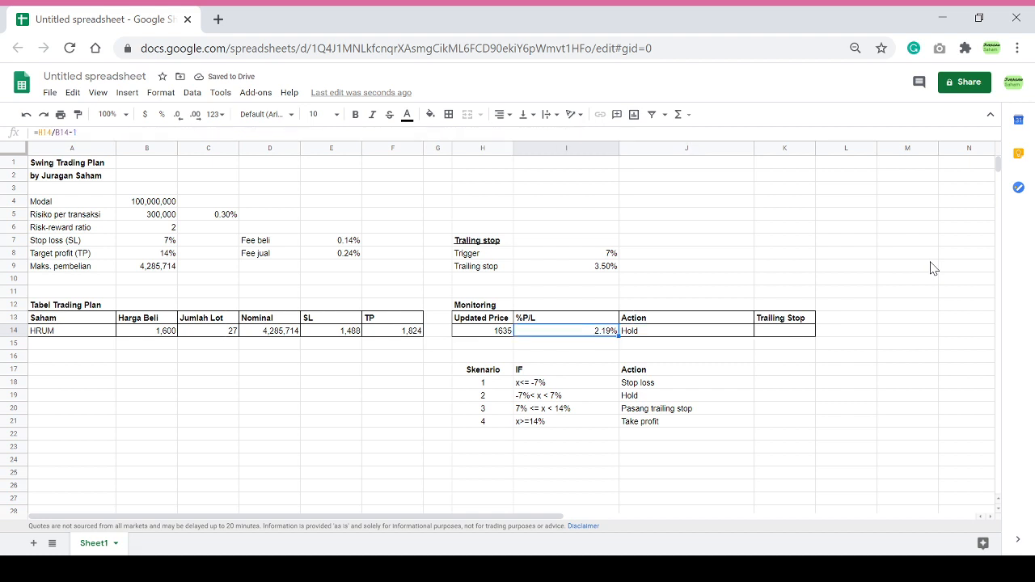
{"action": "key", "text": "Right"}
{"action": "key", "text": "Right"}
{"action": "key", "text": "Right"}
{"action": "key", "text": "Left"}
{"action": "key", "text": "Left"}
{"action": "key", "text": "Left"}
{"action": "key", "text": "Right"}
{"action": "key", "text": "Right"}
{"action": "key", "text": "Right"}
{"action": "key", "text": "Right"}
{"action": "key", "text": "Left"}
{"action": "key", "text": "Left"}
{"action": "key", "text": "Left"}
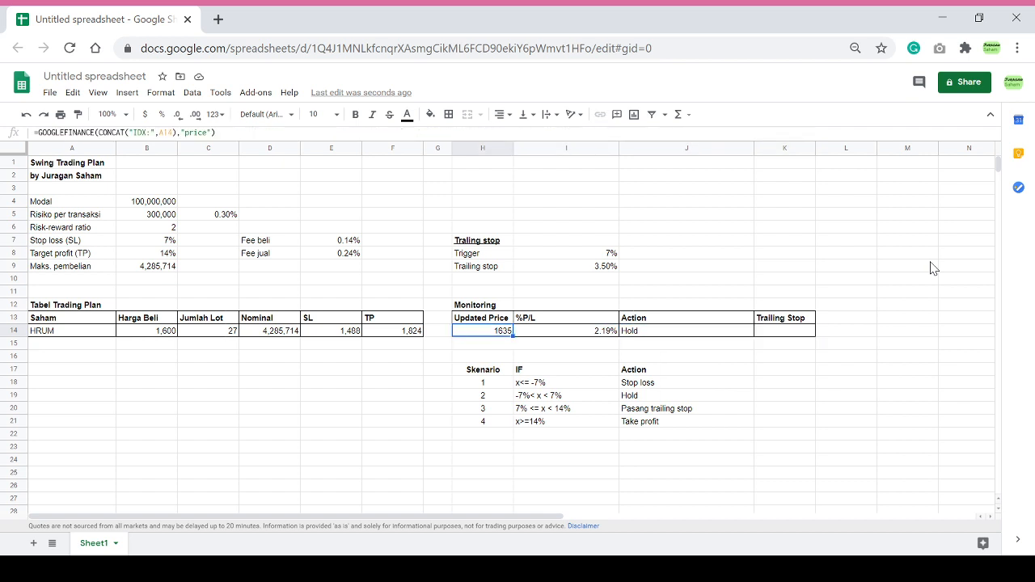
Override the %P/L value in I14 with 6% to test the Action formula.
{"action": "key", "text": "Right"}
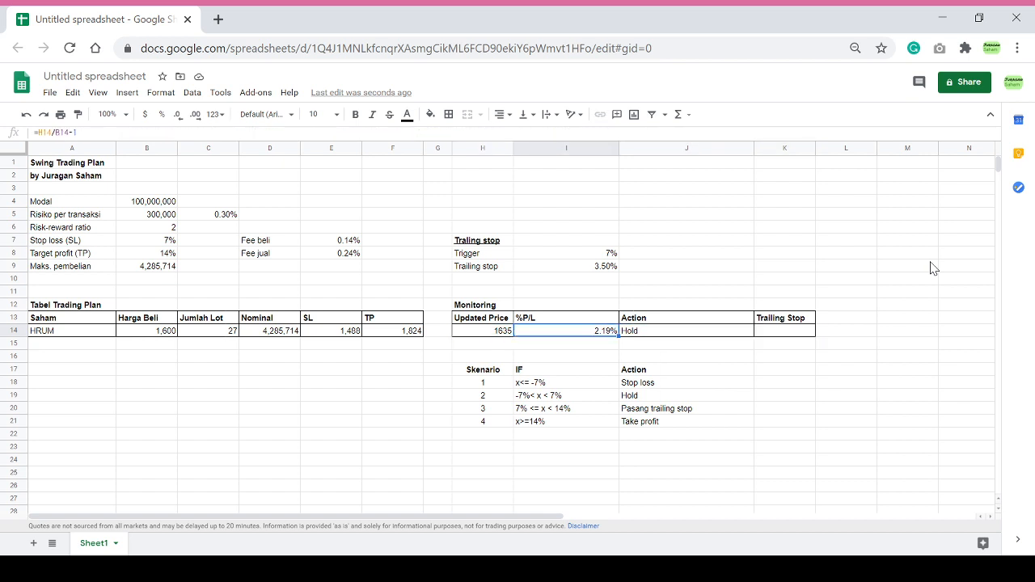
{"action": "type", "text": "6%"}
{"action": "key", "text": "BackSpace"}
{"action": "key", "text": "Return"}
Set the %P/L value in I14 to 7% and check the resulting Action in J14.
{"action": "key", "text": "Up"}
{"action": "type", "text": "7"}
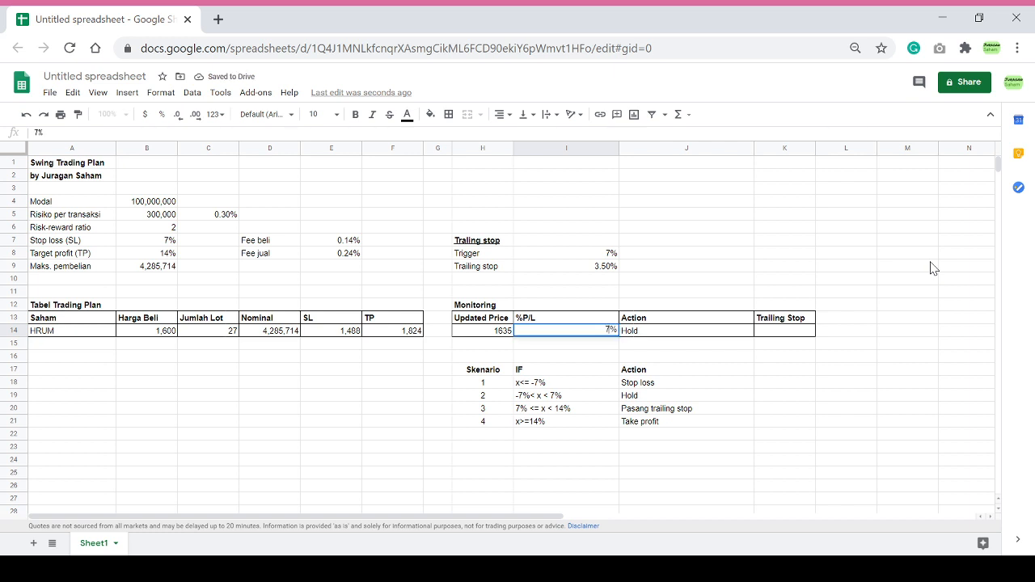
{"action": "key", "text": "Return"}
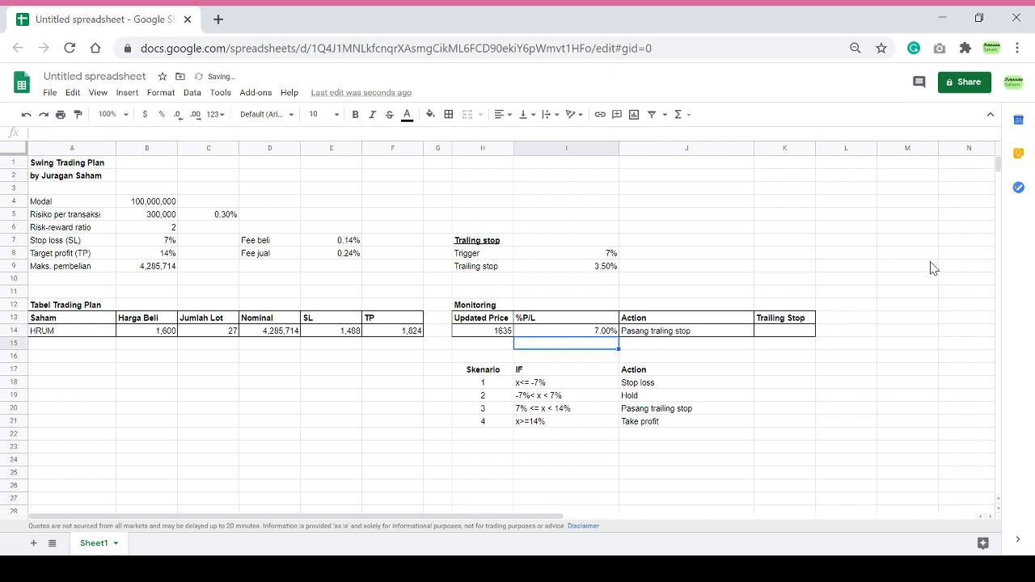
{"action": "key", "text": "Up"}
{"action": "key", "text": "Right"}
{"action": "key", "text": "Left"}
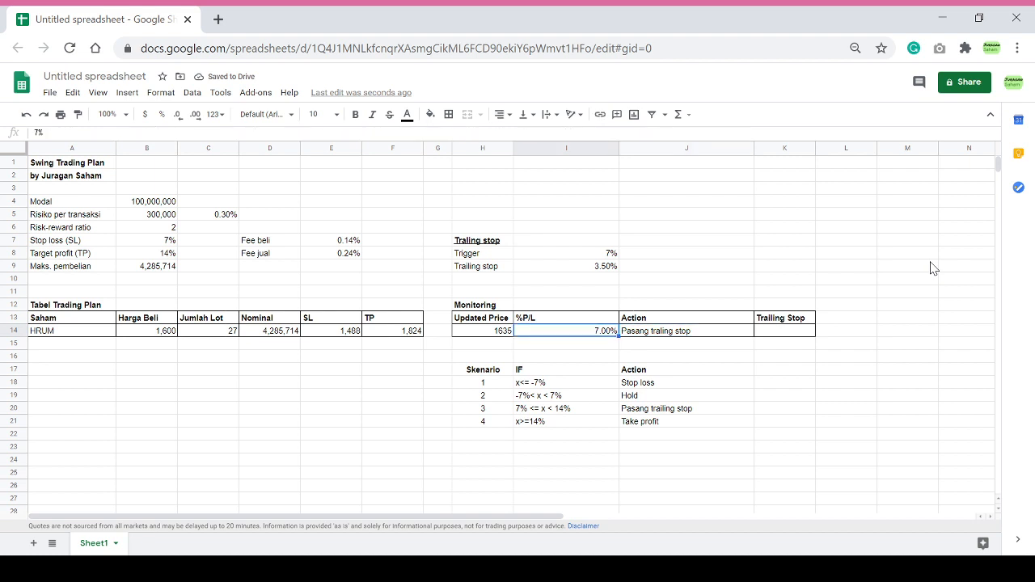
Override the %P/L value in I14 with -8% to test the Action formula's stop loss scenario.
{"action": "type", "text": "-8%%"}
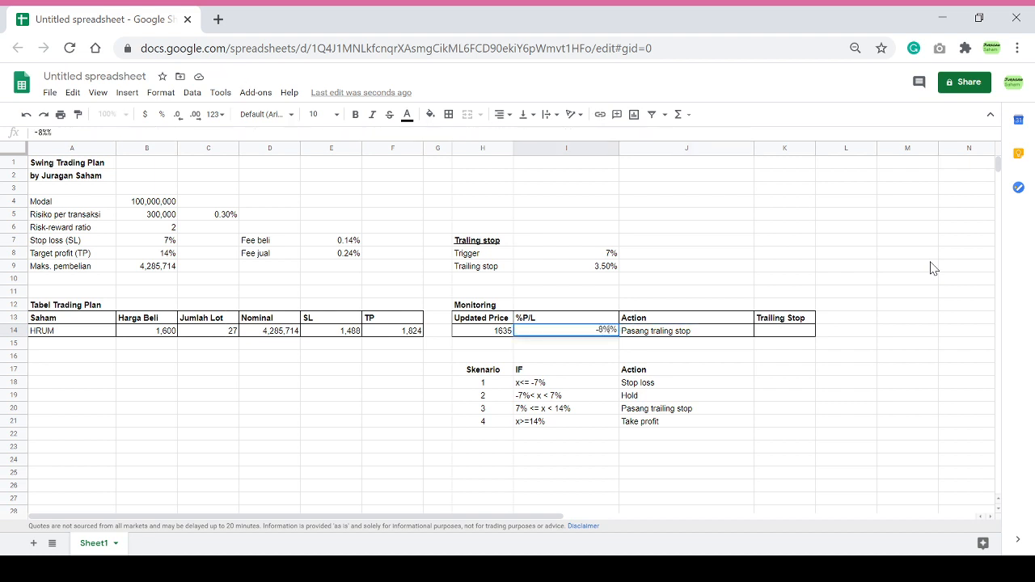
{"action": "key", "text": "BackSpace"}
{"action": "key", "text": "Return"}
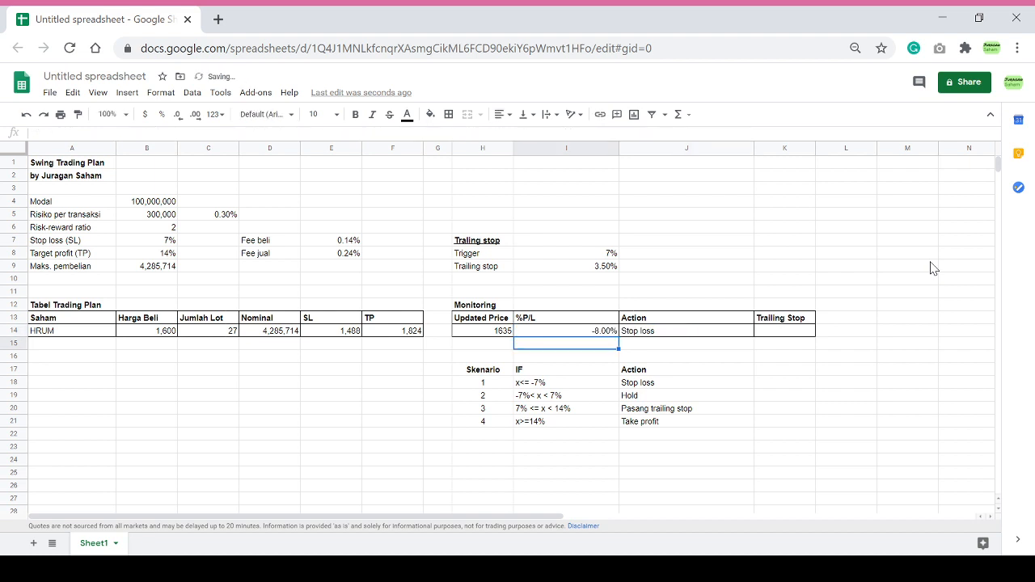
Set the %P/L value in I14 to 14% to test the Action formula's take profit scenario.
{"action": "key", "text": "Up"}
{"action": "type", "text": "14%%"}
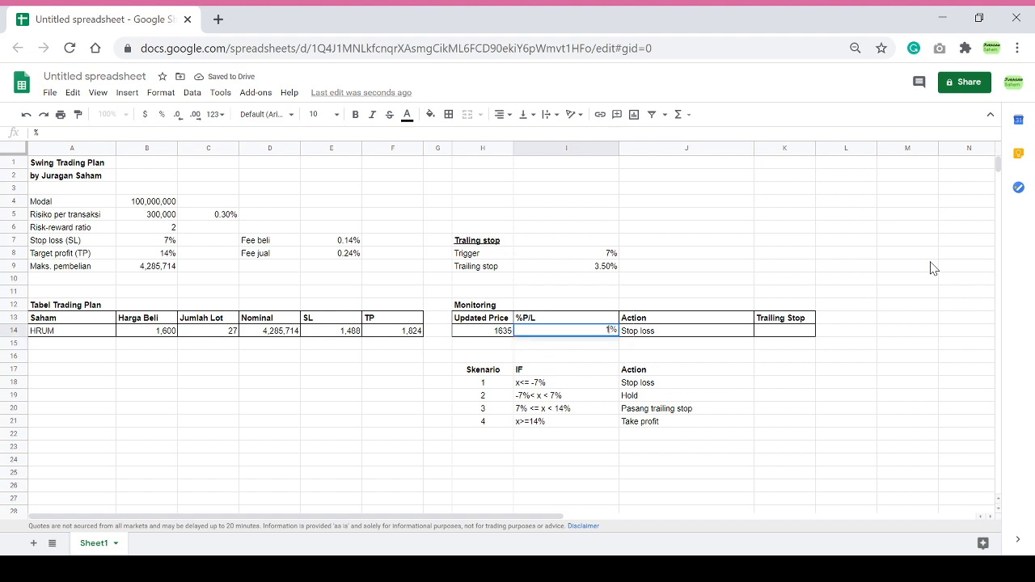
{"action": "key", "text": "Return"}
{"action": "key", "text": "Up"}
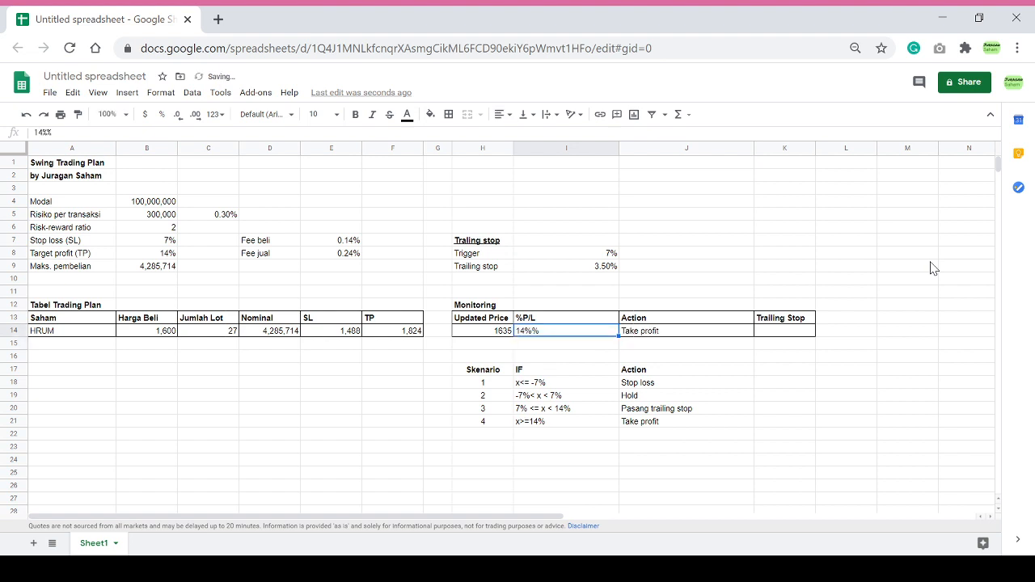
{"action": "key", "text": "Return"}
{"action": "key", "text": "BackSpace"}
{"action": "key", "text": "Return"}
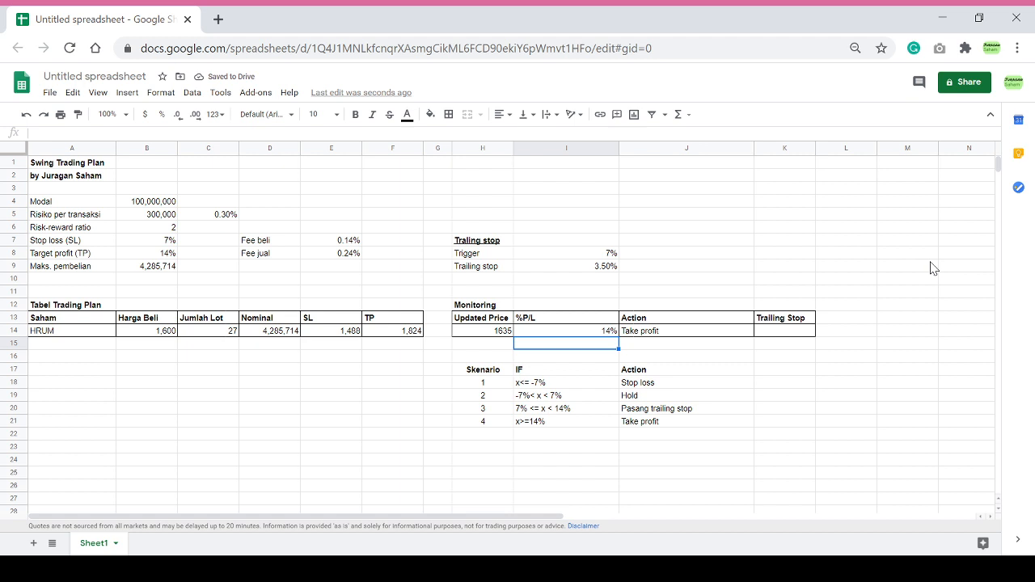
{"action": "key", "text": "Up"}
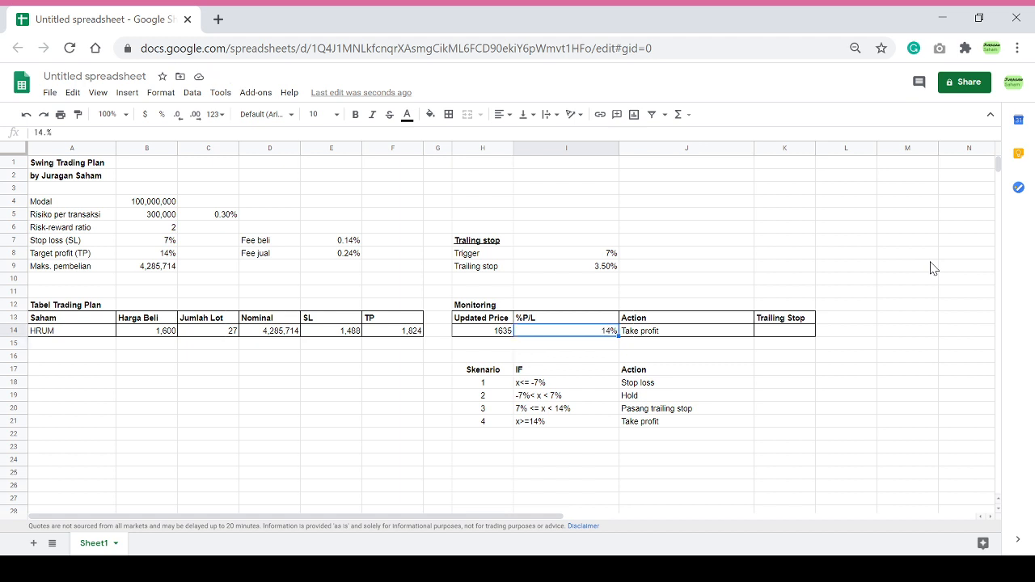
Restore the %P/L formula in I14 as =H14/B14-1 and display the percentage with two decimal places.
{"action": "type", "text": "="}
{"action": "key", "text": "Left"}
{"action": "type", "text": "/"}
{"action": "key", "text": "Left"}
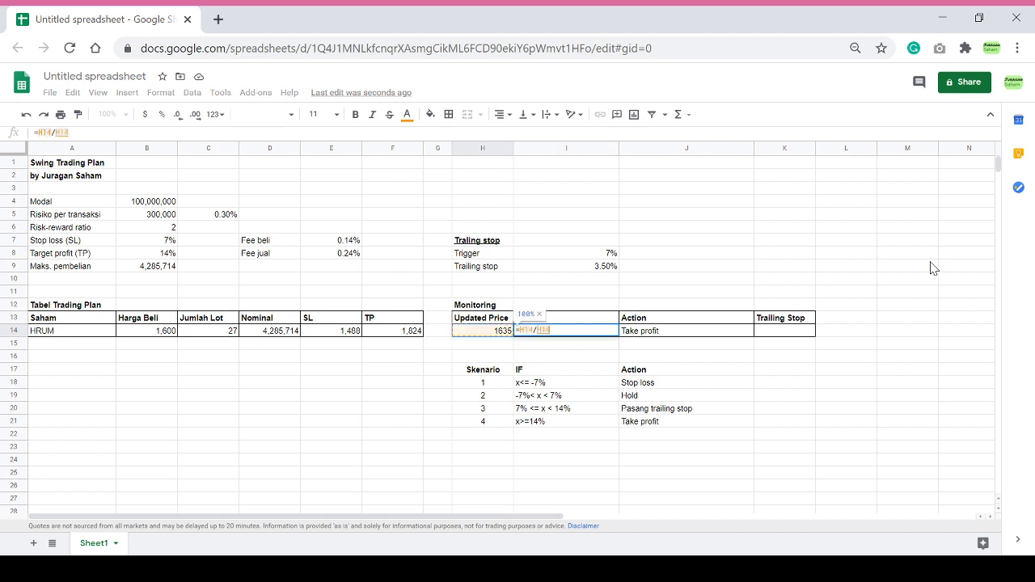
{"action": "key", "text": "Left"}
{"action": "key", "text": "Left"}
{"action": "key", "text": "Left"}
{"action": "key", "text": "Left"}
{"action": "key", "text": "Left"}
{"action": "key", "text": "Left"}
{"action": "key", "text": "Return"}
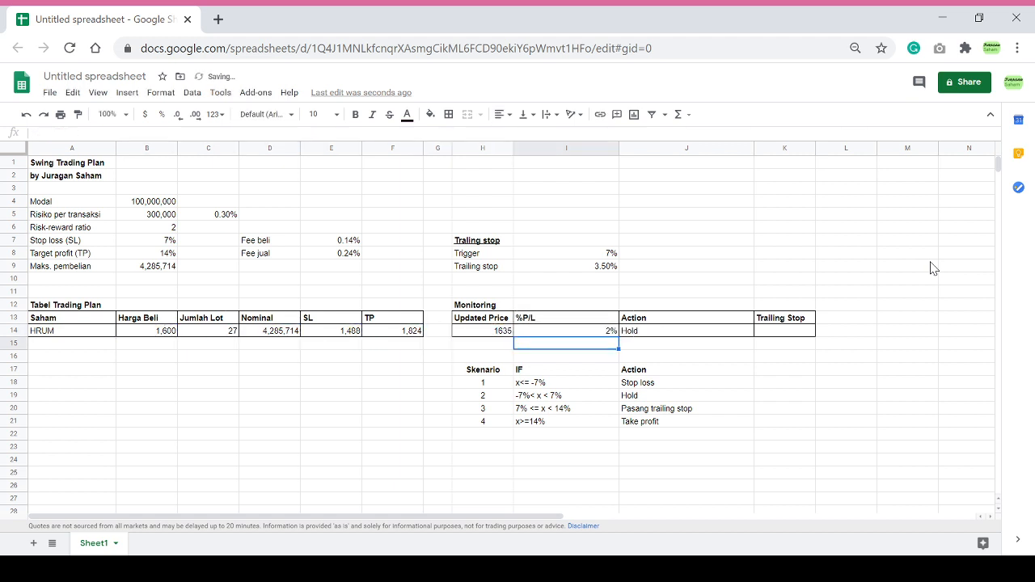
{"action": "key", "text": "Up"}
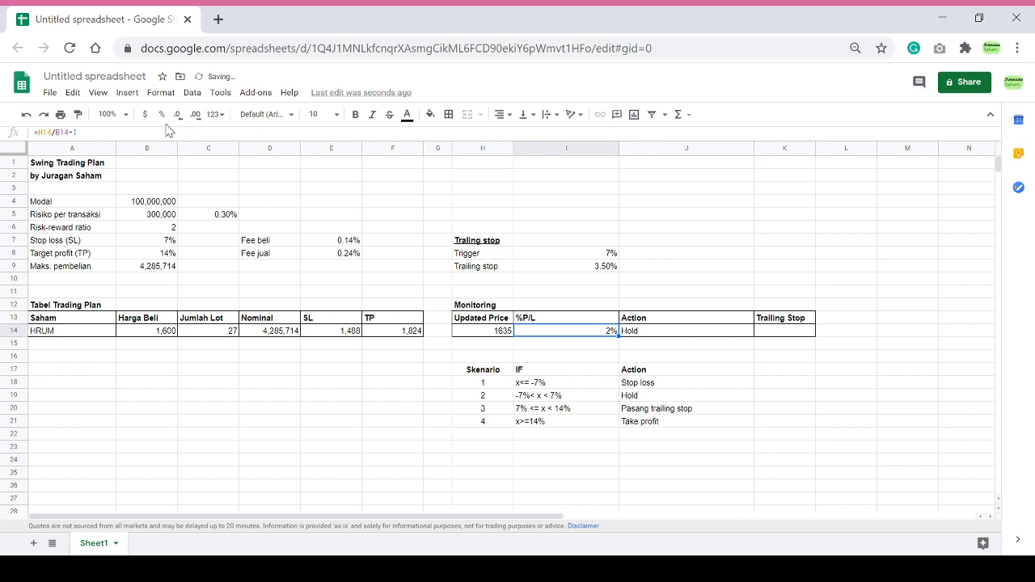
{"action": "left_click", "coordinate": [195, 114]}
{"action": "left_click", "coordinate": [195, 114]}
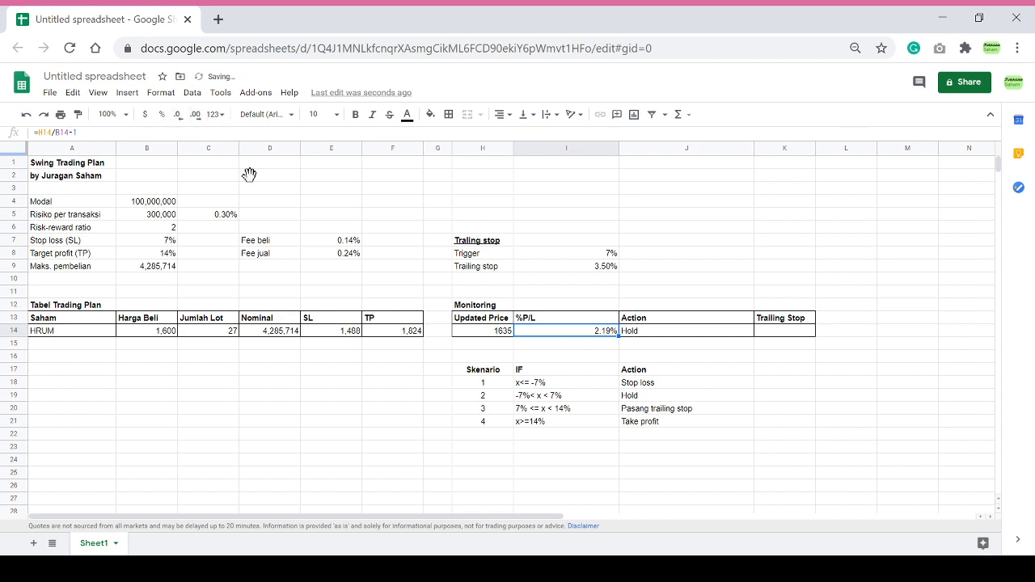
Calculate the trailing stop price in K14 with the formula =B14*(1+$I$9).
{"action": "left_click", "coordinate": [812, 280]}
{"action": "left_click", "coordinate": [777, 332]}
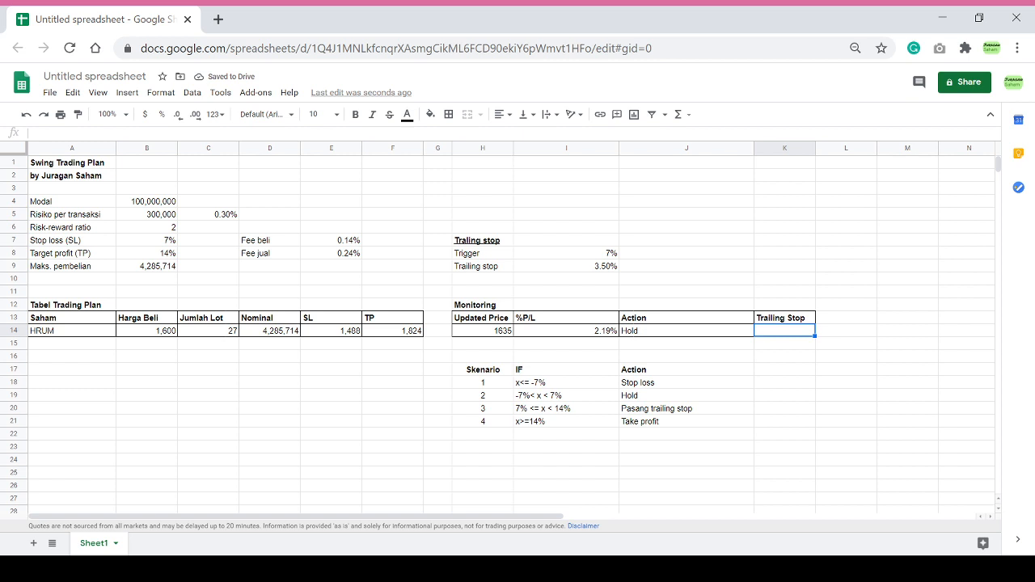
{"action": "type", "text": "="}
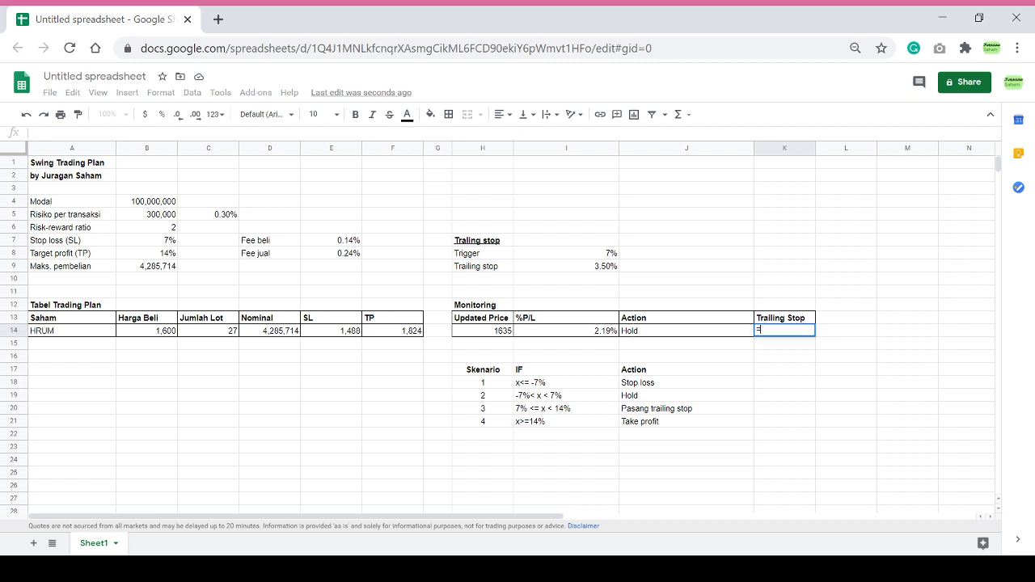
{"action": "key", "text": "Left"}
{"action": "key", "text": "Left"}
{"action": "key", "text": "Left"}
{"action": "key", "text": "Left"}
{"action": "key", "text": "Left"}
{"action": "key", "text": "Left"}
{"action": "key", "text": "Left"}
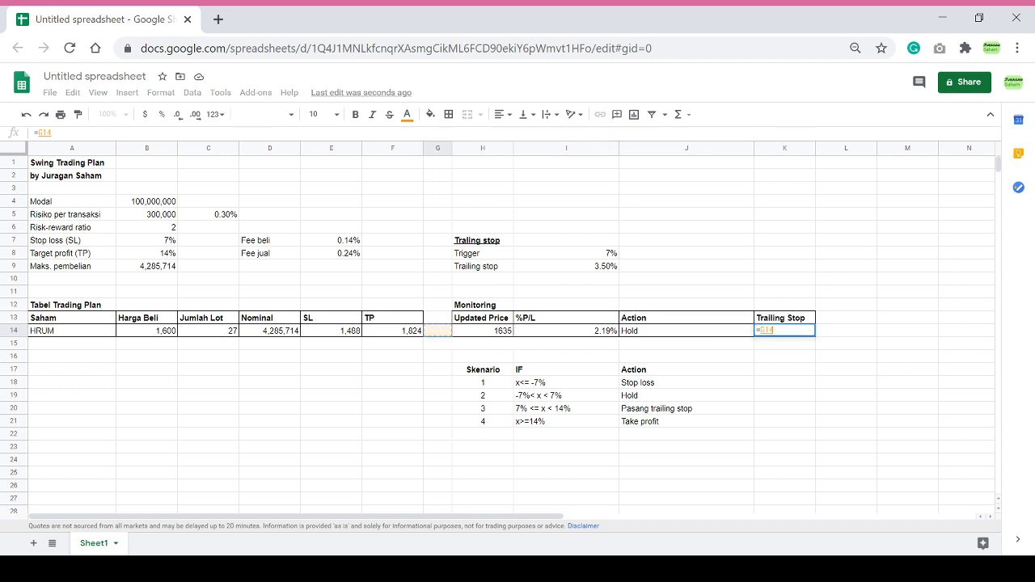
{"action": "key", "text": "Left"}
{"action": "key", "text": "Left"}
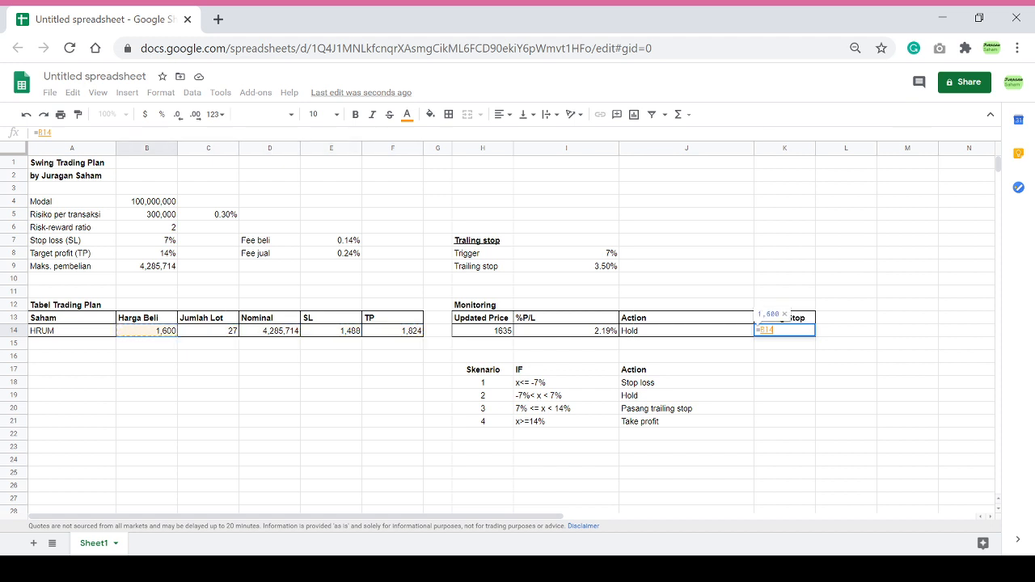
{"action": "type", "text": "*(1+"}
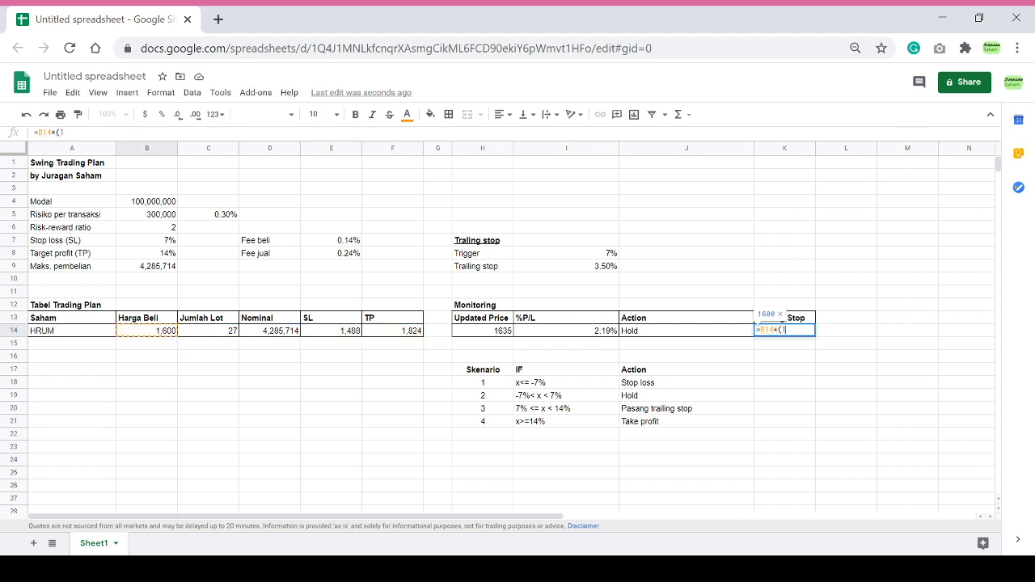
{"action": "key", "text": "Up"}
{"action": "key", "text": "Up"}
{"action": "key", "text": "Left"}
{"action": "key", "text": "Left"}
{"action": "key", "text": "Up"}
{"action": "key", "text": "Up"}
{"action": "key", "text": "Up"}
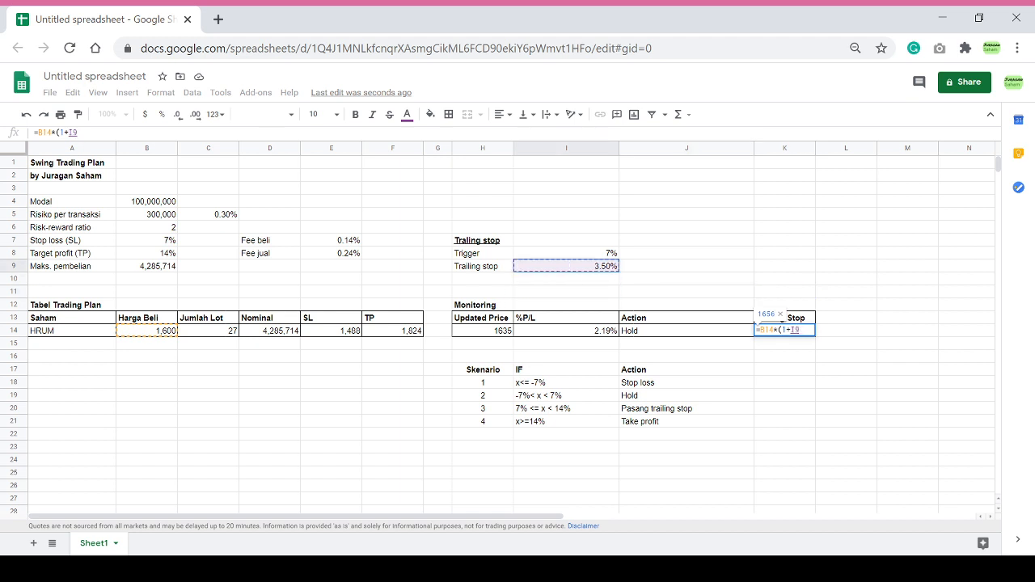
{"action": "key", "text": "F4"}
{"action": "type", "text": ")"}
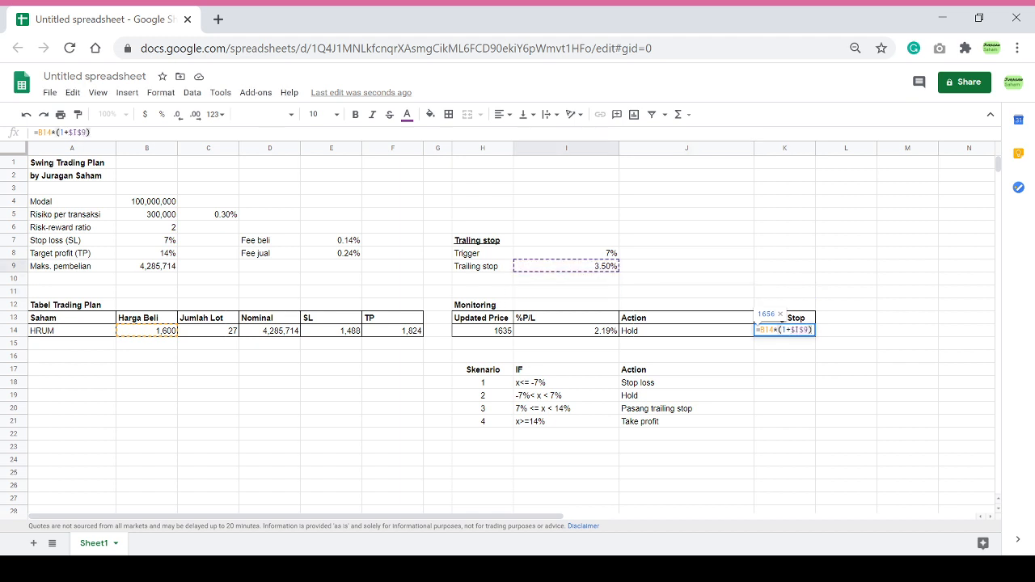
{"action": "key", "text": "Return"}
{"action": "key", "text": "Up"}
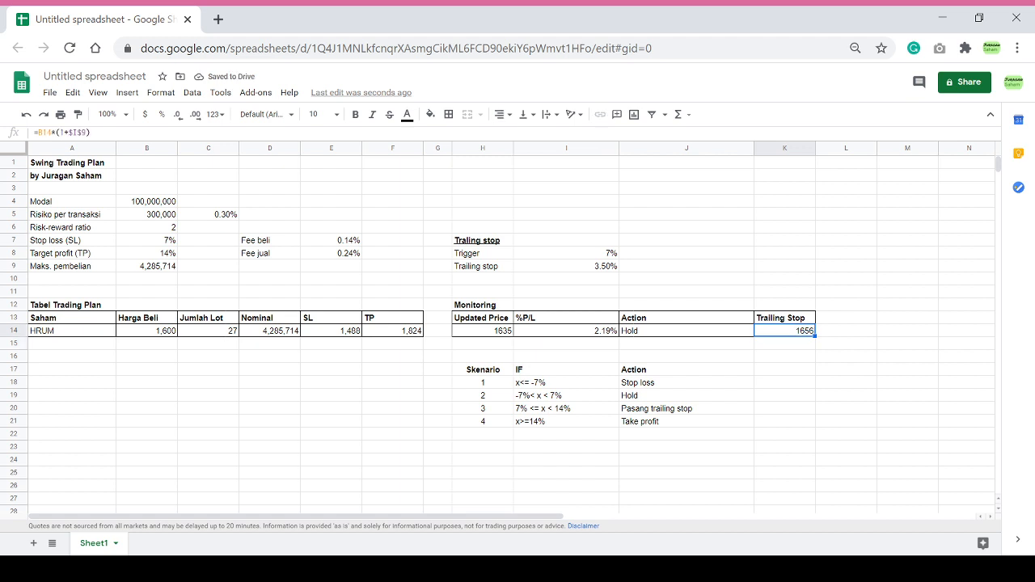
Replace the calculation in the Trailing Stop cell K14 with the opening of an IF function.
{"action": "key", "text": "F2"}
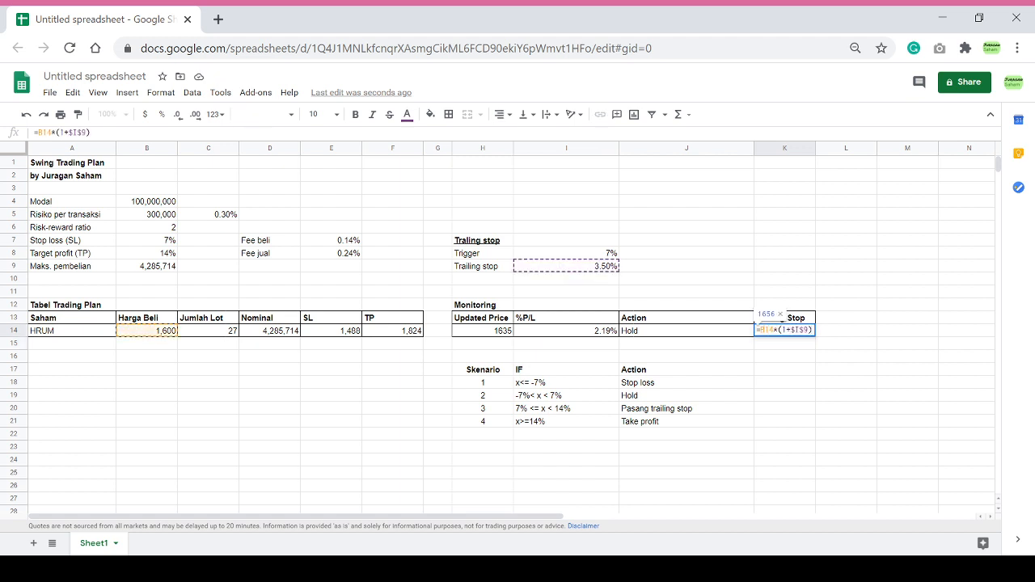
{"action": "type", "text": "if("}
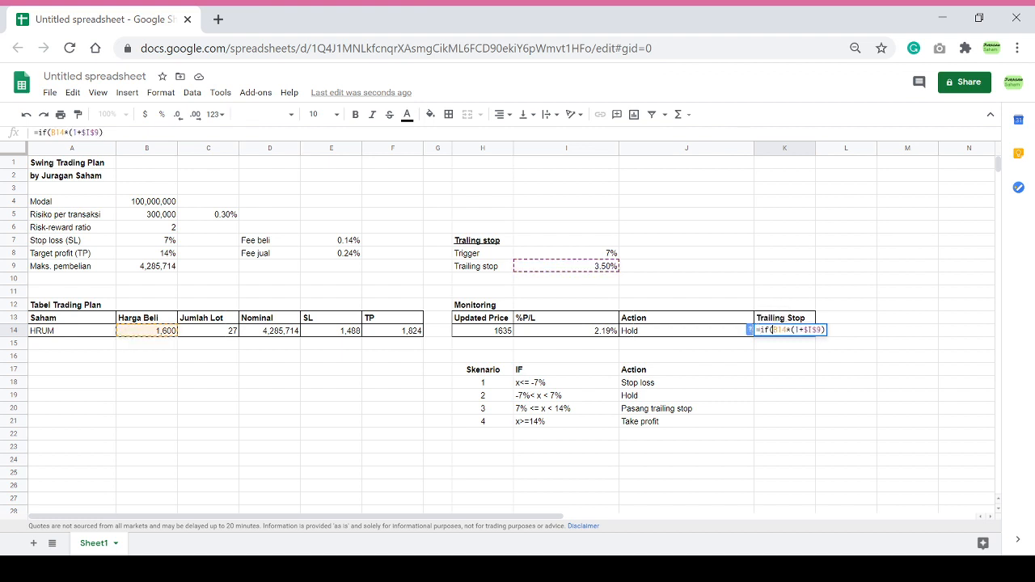
{"action": "left_click", "coordinate": [712, 330]}
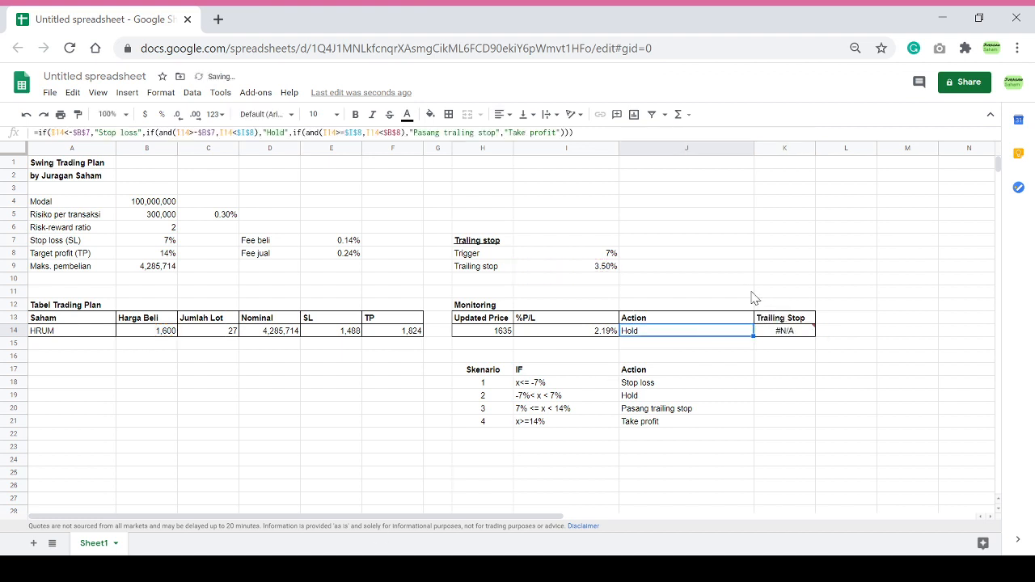
{"action": "left_click", "coordinate": [789, 331]}
{"action": "double_click", "coordinate": [791, 331]}
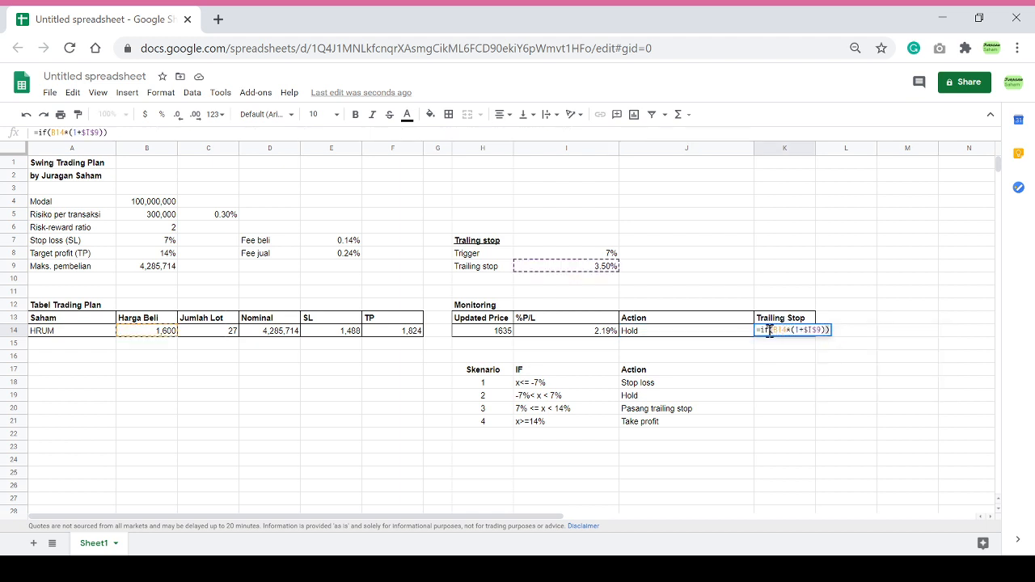
{"action": "left_click_drag", "start_coordinate": [774, 330], "coordinate": [839, 321]}
{"action": "type", "text": "("}
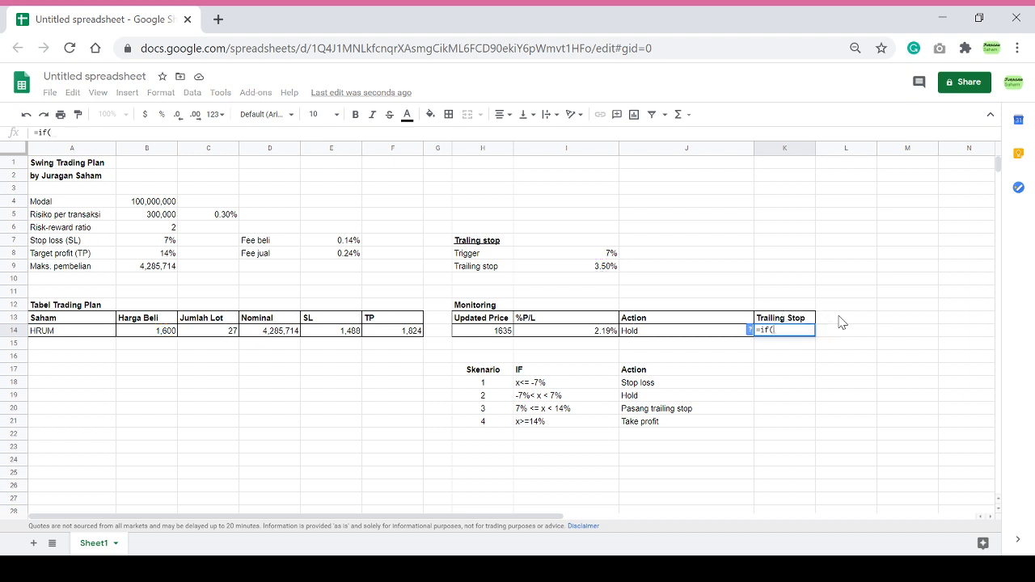
Enter J14="Pasang trailing stop" as the condition of the IF formula in K14.
{"action": "left_click", "coordinate": [697, 331]}
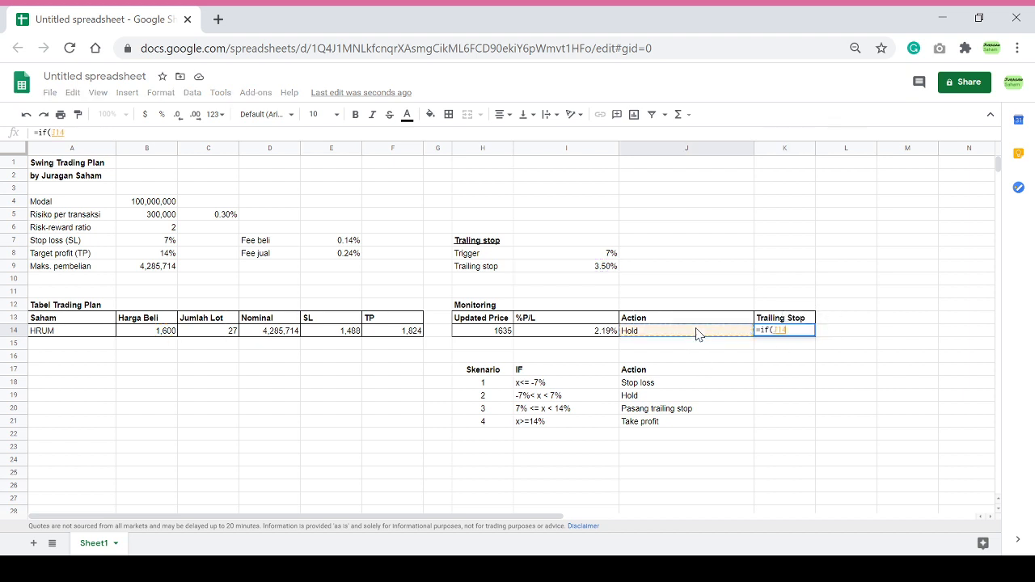
{"action": "type", "text": "=\"pasang"}
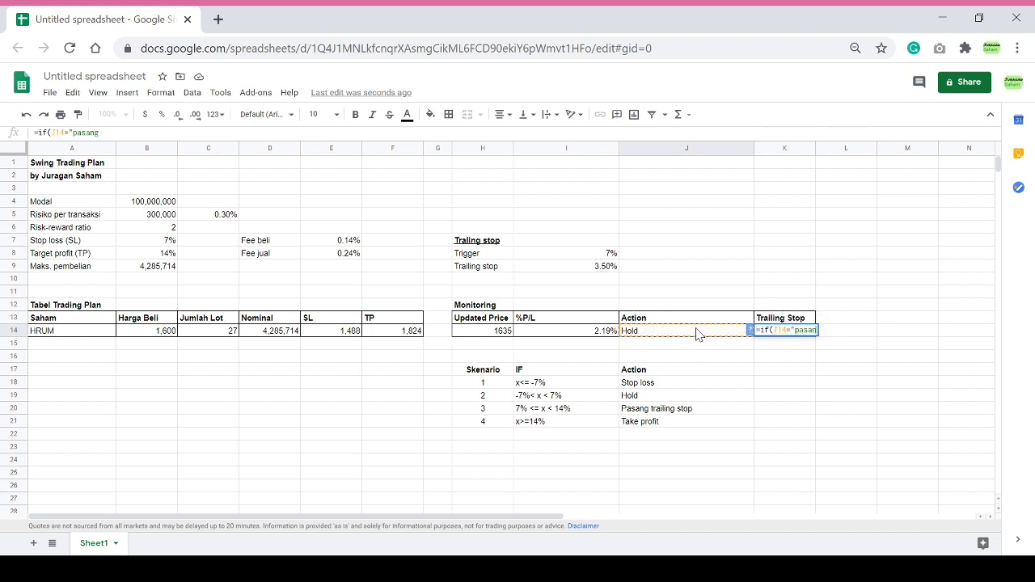
{"action": "key", "text": "BackSpace"}
{"action": "key", "text": "BackSpace"}
{"action": "type", "text": "Pasang trailing stop\""}
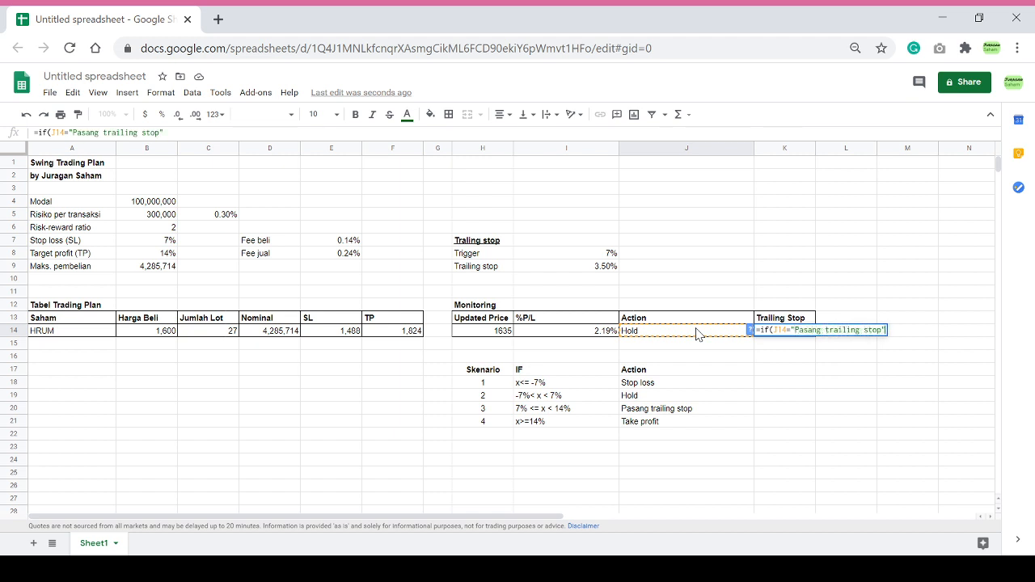
{"action": "type", "text": ","}
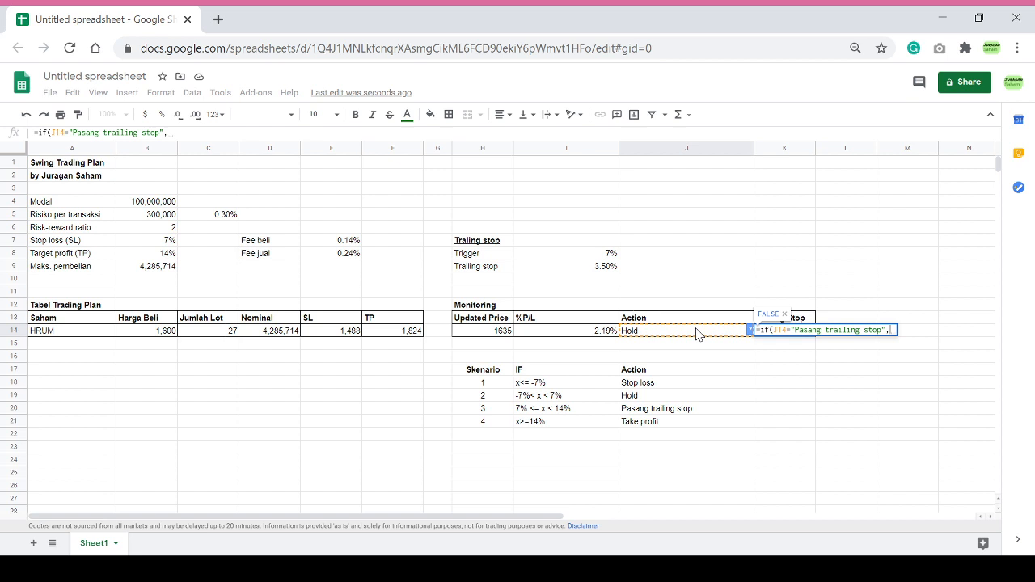
Add B14*(1+$I$9) as the value K14's IF formula returns when the condition is true.
{"action": "left_click", "coordinate": [172, 338]}
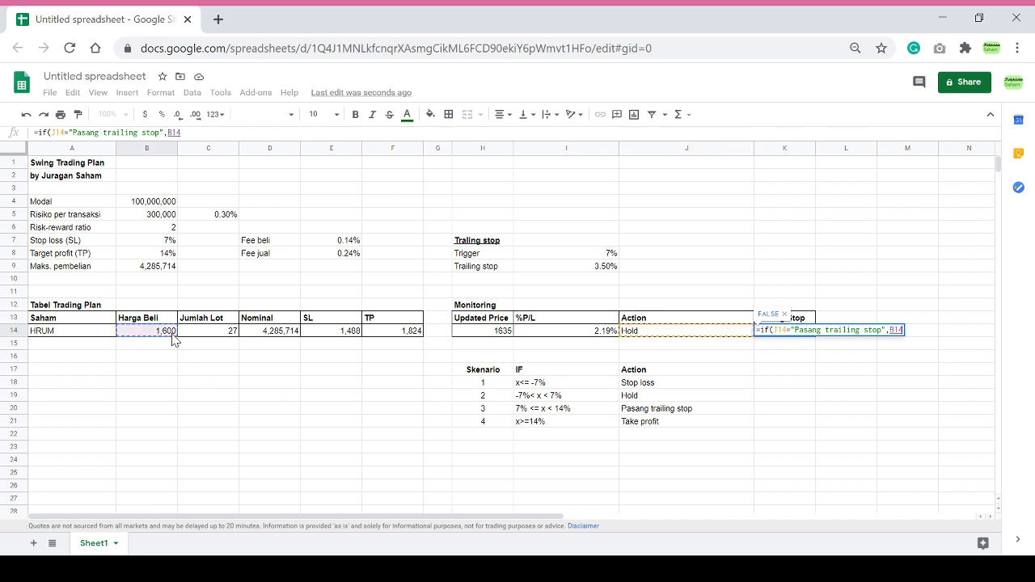
{"action": "type", "text": "*(1"}
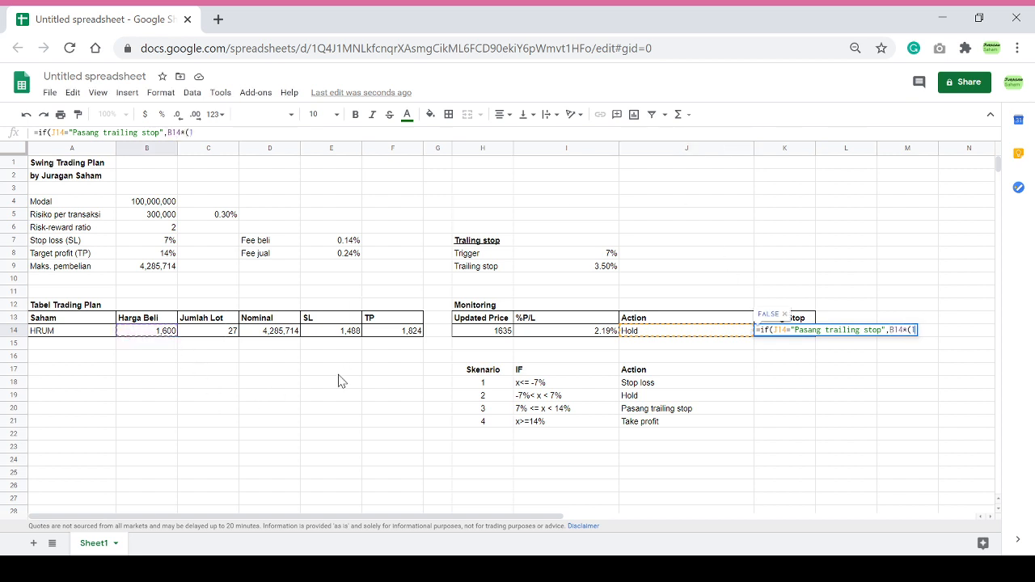
{"action": "type", "text": "+"}
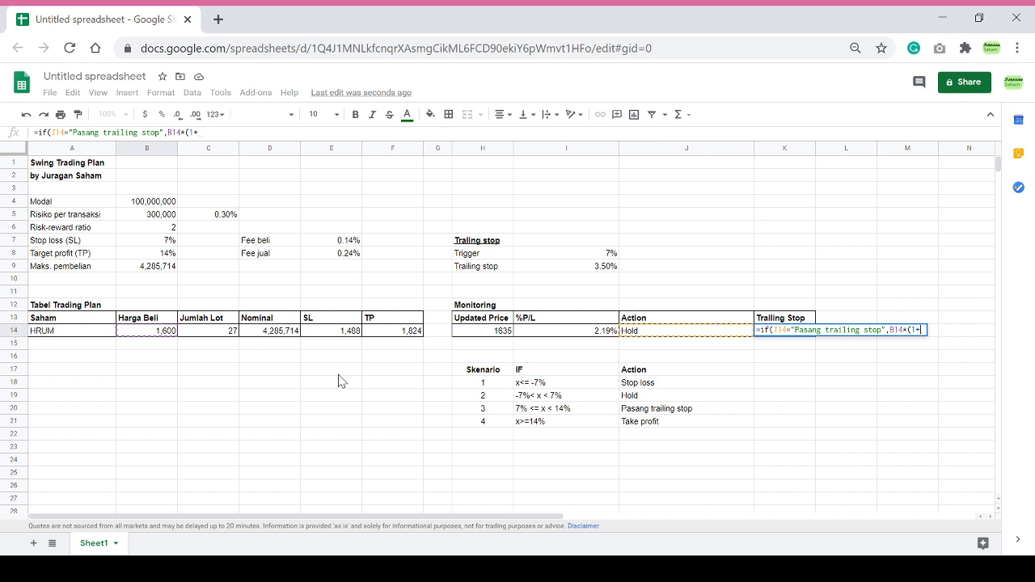
{"action": "left_click", "coordinate": [574, 268]}
{"action": "key", "text": "F4"}
{"action": "type", "text": ")"}
{"action": "key", "text": "Return"}
Extend K14's IF formula with "" so the cell stays blank in every other case.
{"action": "key", "text": "Up"}
{"action": "key", "text": "F2"}
{"action": "key", "text": "Left"}
{"action": "type", "text": ",\"\""}
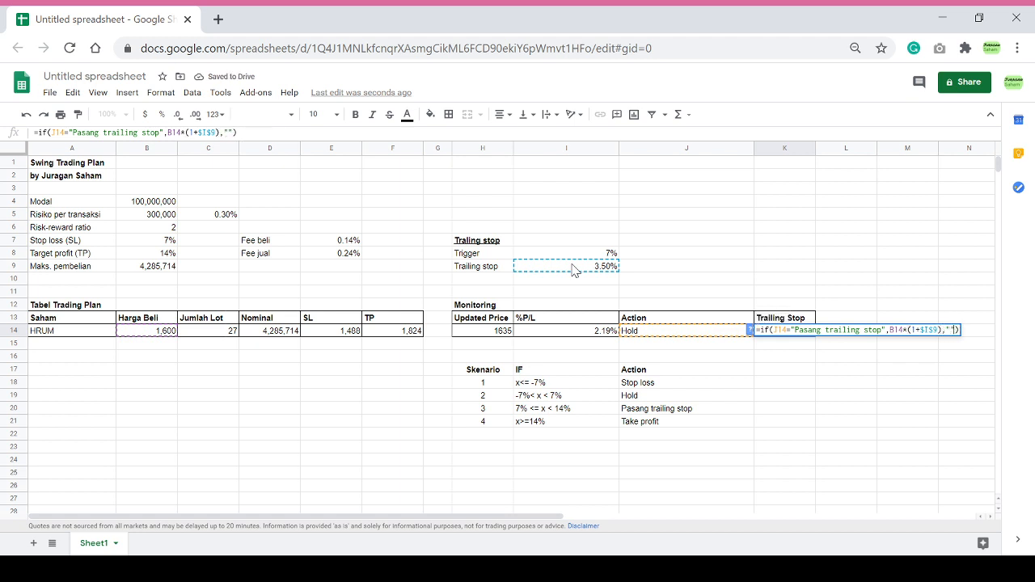
{"action": "key", "text": "Return"}
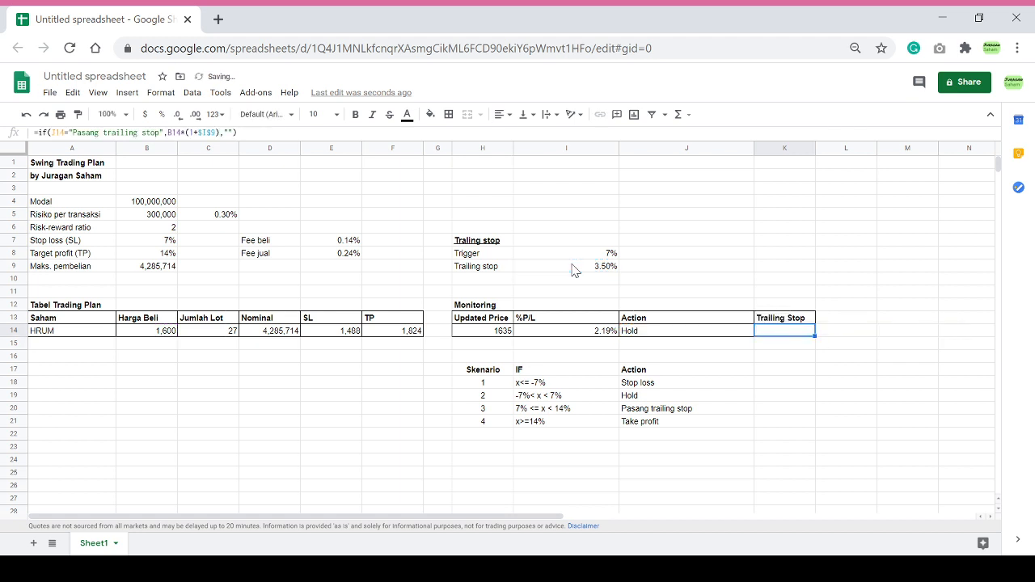
{"action": "key", "text": "Up"}
Override the %P/L value in I14 with 8% to test the Trailing Stop formula.
{"action": "key", "text": "Left"}
{"action": "key", "text": "Right"}
{"action": "key", "text": "Left"}
{"action": "key", "text": "Left"}
{"action": "type", "text": "8"}
{"action": "key", "text": "Return"}
{"action": "key", "text": "Up"}
Inspect the IF formula in the Trailing Stop cell K14 without changing it.
{"action": "key", "text": "Right"}
{"action": "key", "text": "Right"}
{"action": "key", "text": "F2"}
{"action": "key", "text": "Escape"}
Correct the Action formula in J14 so its third scenario text reads "Pasang trailing stop".
{"action": "key", "text": "Left"}
{"action": "key", "text": "Left"}
{"action": "key", "text": "Right"}
{"action": "key", "text": "F2"}
{"action": "key", "text": "Up"}
{"action": "key", "text": "Right"}
{"action": "key", "text": "Right"}
{"action": "key", "text": "Right"}
{"action": "key", "text": "Right"}
{"action": "key", "text": "Right"}
{"action": "key", "text": "Right"}
{"action": "key", "text": "Right"}
{"action": "key", "text": "Right"}
{"action": "key", "text": "Right"}
{"action": "key", "text": "Right"}
{"action": "key", "text": "Right"}
{"action": "key", "text": "Right"}
{"action": "key", "text": "Right"}
{"action": "key", "text": "Right"}
{"action": "key", "text": "Right"}
{"action": "key", "text": "Right"}
{"action": "key", "text": "Right"}
{"action": "key", "text": "Right"}
{"action": "key", "text": "Right"}
{"action": "key", "text": "Right"}
{"action": "key", "text": "Right"}
{"action": "key", "text": "Right"}
{"action": "key", "text": "Right"}
{"action": "key", "text": "Right"}
{"action": "key", "text": "Right"}
{"action": "key", "text": "Right"}
{"action": "key", "text": "Right"}
{"action": "key", "text": "Right"}
{"action": "key", "text": "Right"}
{"action": "key", "text": "Right"}
{"action": "key", "text": "Right"}
{"action": "key", "text": "Right"}
{"action": "key", "text": "Right"}
{"action": "key", "text": "Right"}
{"action": "key", "text": "Right"}
{"action": "key", "text": "Right"}
{"action": "key", "text": "Right"}
{"action": "key", "text": "Right"}
{"action": "key", "text": "Right"}
{"action": "key", "text": "Right"}
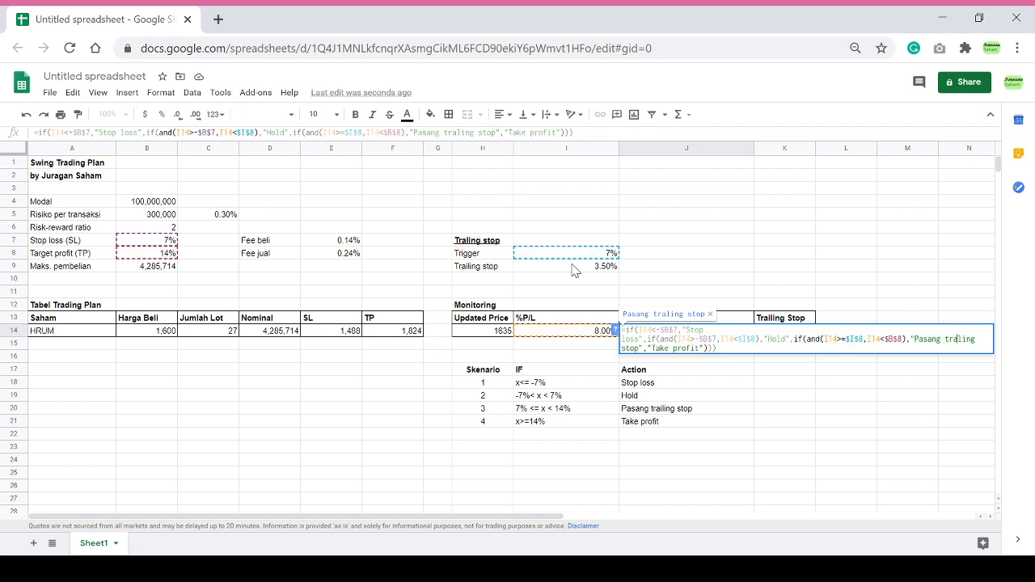
{"action": "type", "text": "i"}
{"action": "key", "text": "Return"}
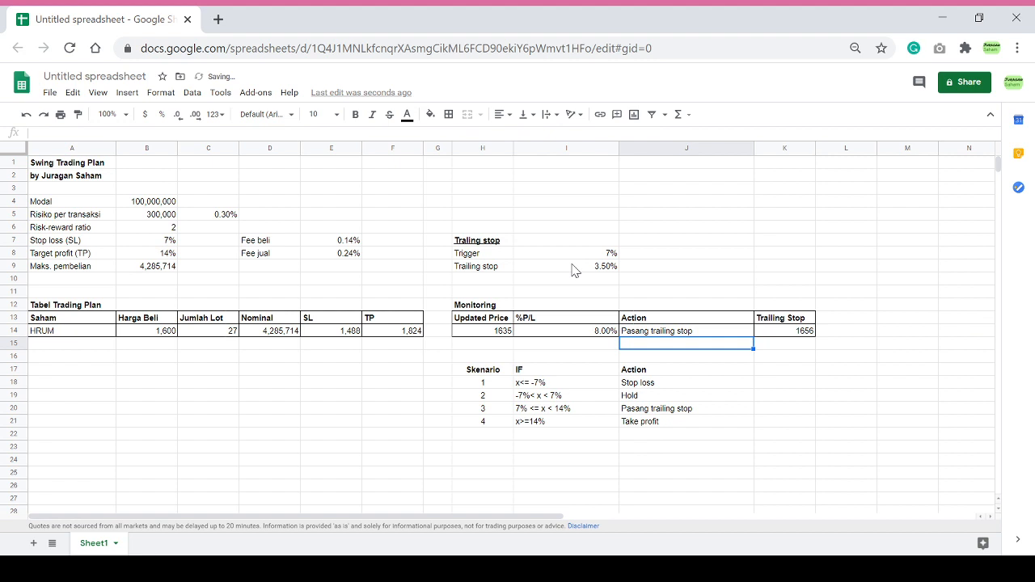
{"action": "key", "text": "Up"}
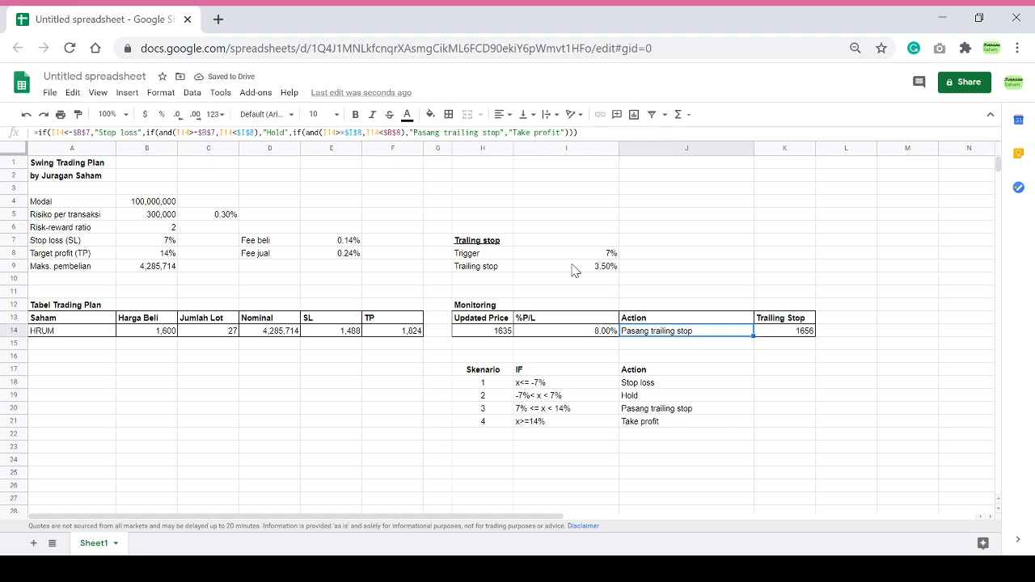
Override the %P/L value in I14 with 9% to test the Action and Trailing Stop formulas.
{"action": "key", "text": "Left"}
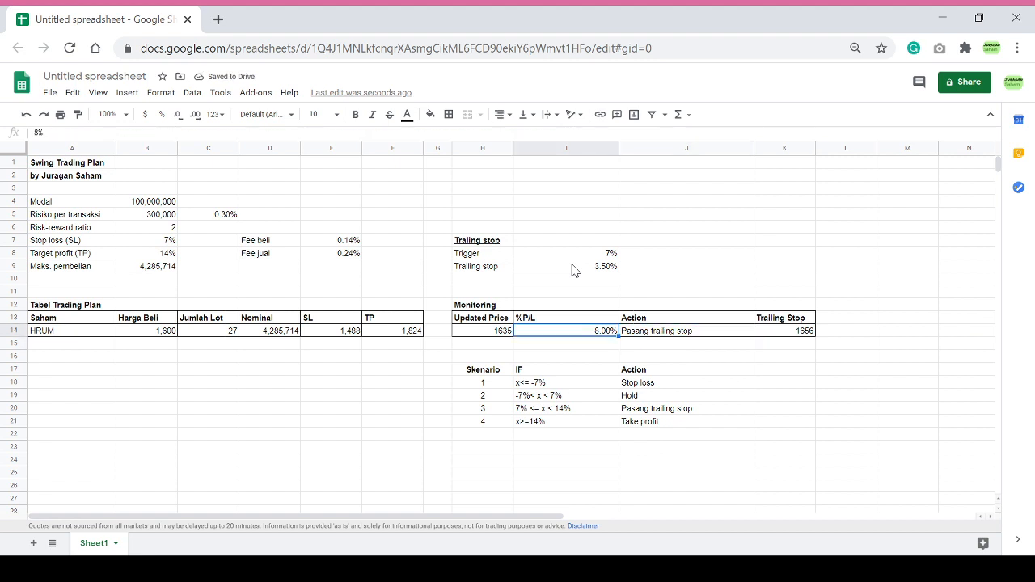
{"action": "key", "text": "Right"}
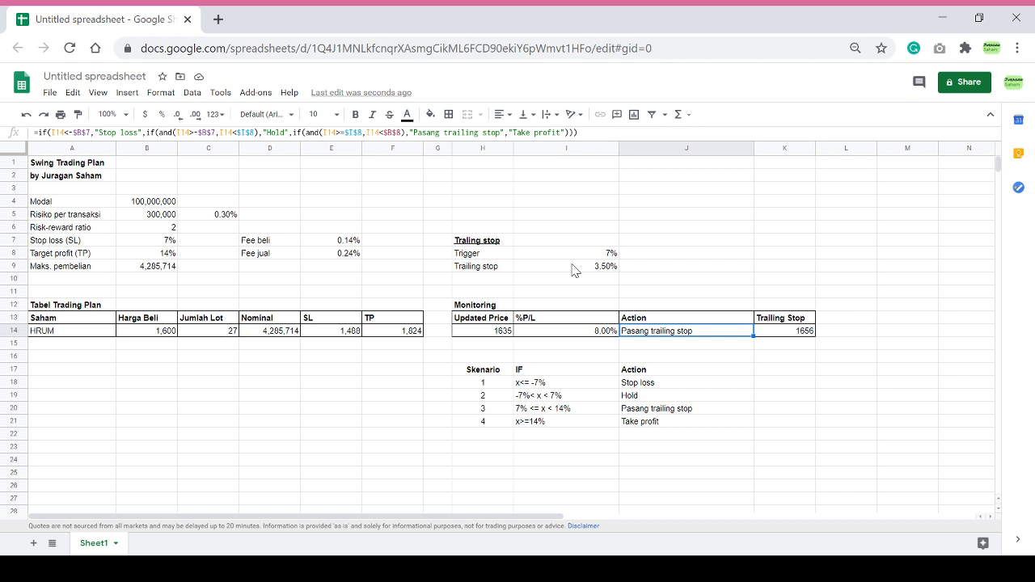
{"action": "key", "text": "Right"}
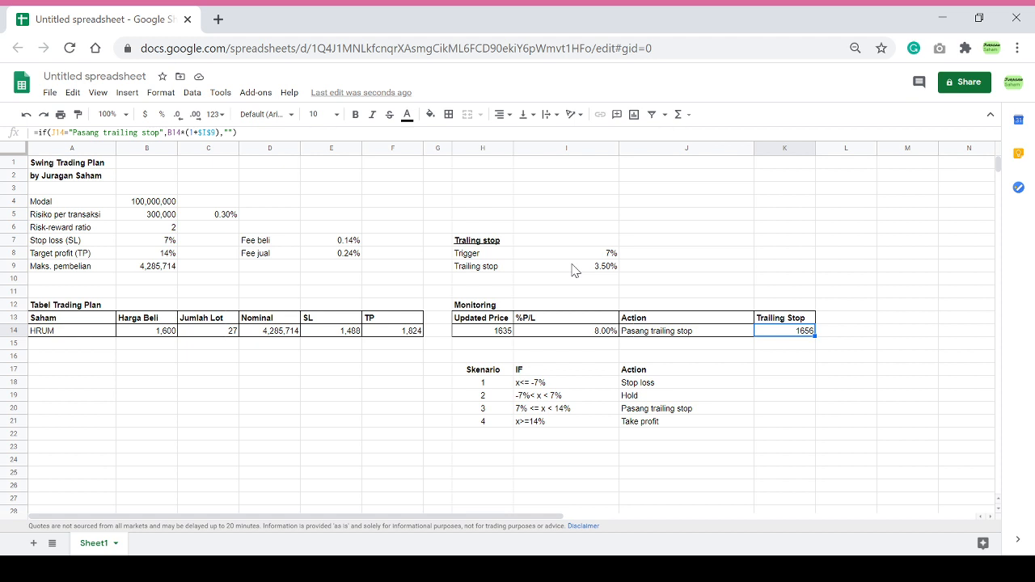
{"action": "key", "text": "Left"}
{"action": "key", "text": "Left"}
{"action": "type", "text": "9%"}
{"action": "key", "text": "Return"}
{"action": "key", "text": "Up"}
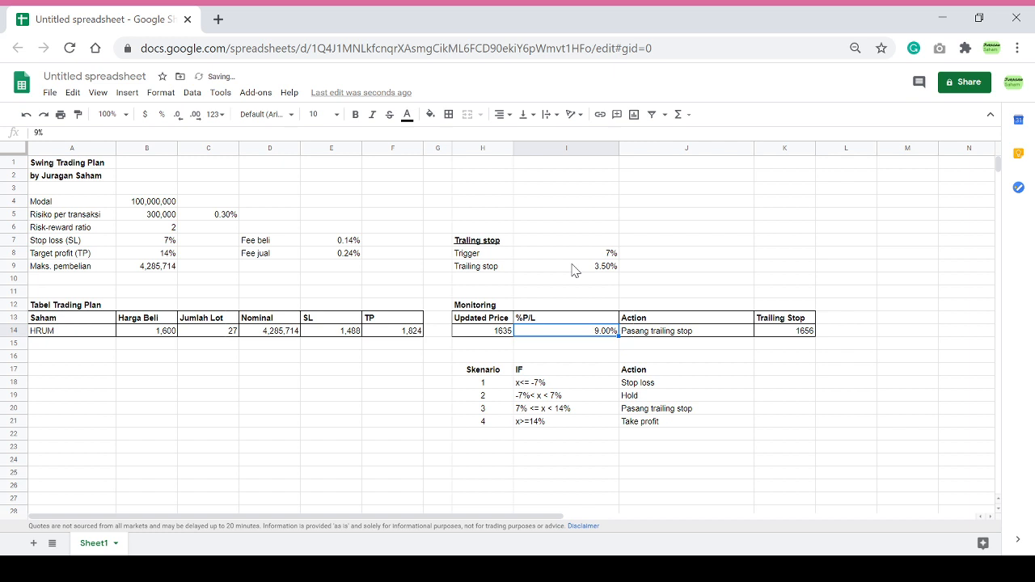
Override I14 with 6% and check how the Action and Trailing Stop cells respond.
{"action": "type", "text": "6%"}
{"action": "key", "text": "Return"}
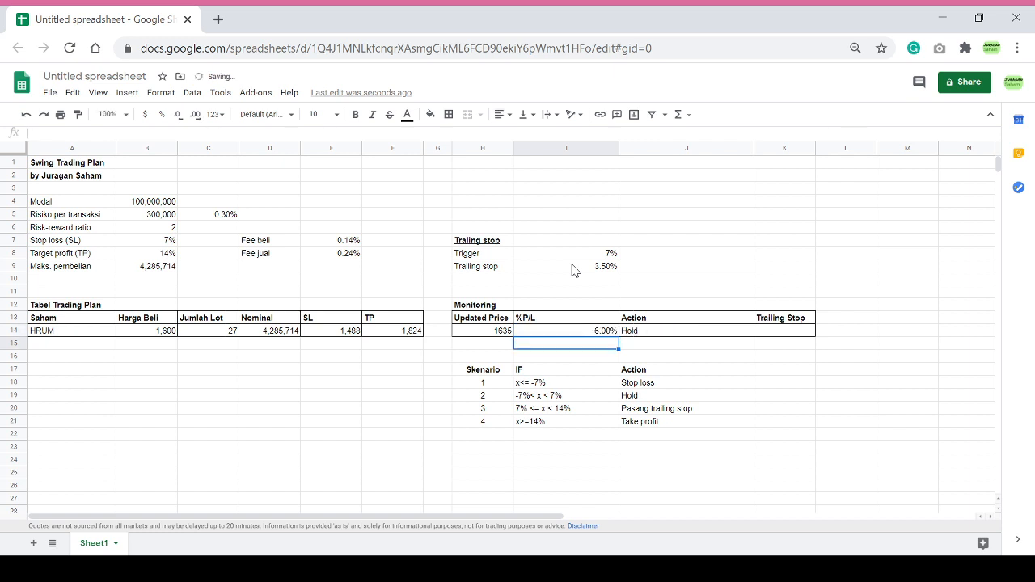
{"action": "key", "text": "Right"}
{"action": "key", "text": "Up"}
{"action": "key", "text": "Right"}
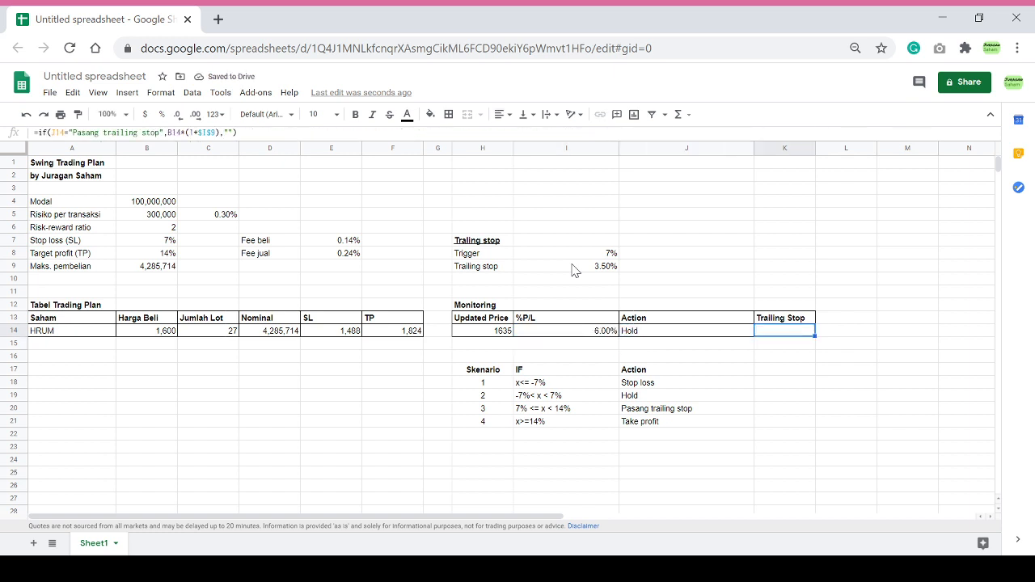
Restore the %P/L formula in I14 as =H14/B14-1 in place of the test value.
{"action": "key", "text": "Left"}
{"action": "key", "text": "Left"}
{"action": "type", "text": "="}
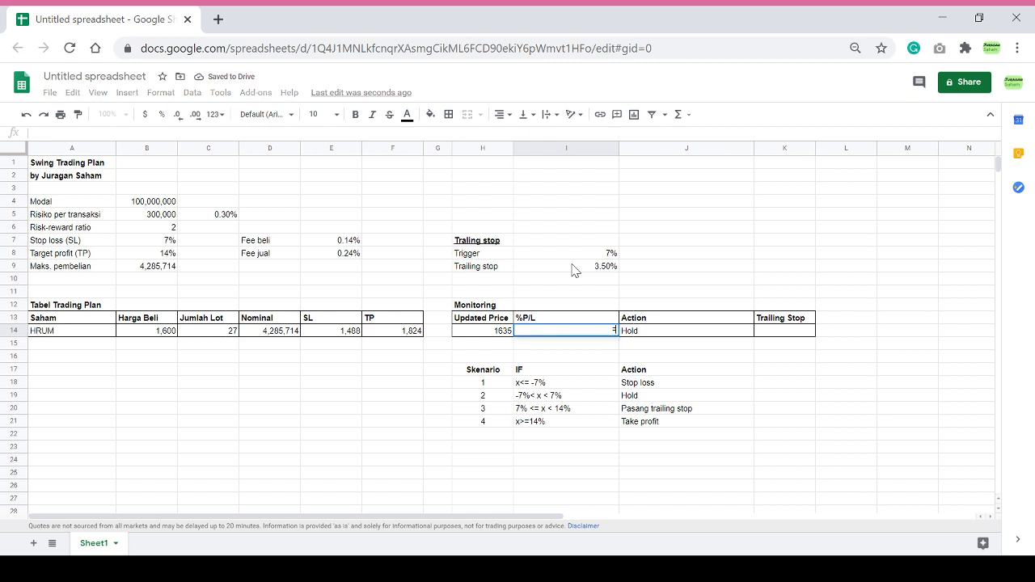
{"action": "type", "text": "H14/"}
{"action": "key", "text": "Left"}
{"action": "key", "text": "Left"}
{"action": "key", "text": "Left"}
{"action": "key", "text": "Left"}
{"action": "key", "text": "Left"}
{"action": "key", "text": "Left"}
{"action": "key", "text": "Left"}
{"action": "key", "text": "Left"}
{"action": "key", "text": "Right"}
{"action": "type", "text": "-1"}
{"action": "key", "text": "Return"}
{"action": "key", "text": "Up"}
{"action": "key", "text": "Right"}
{"action": "key", "text": "Right"}
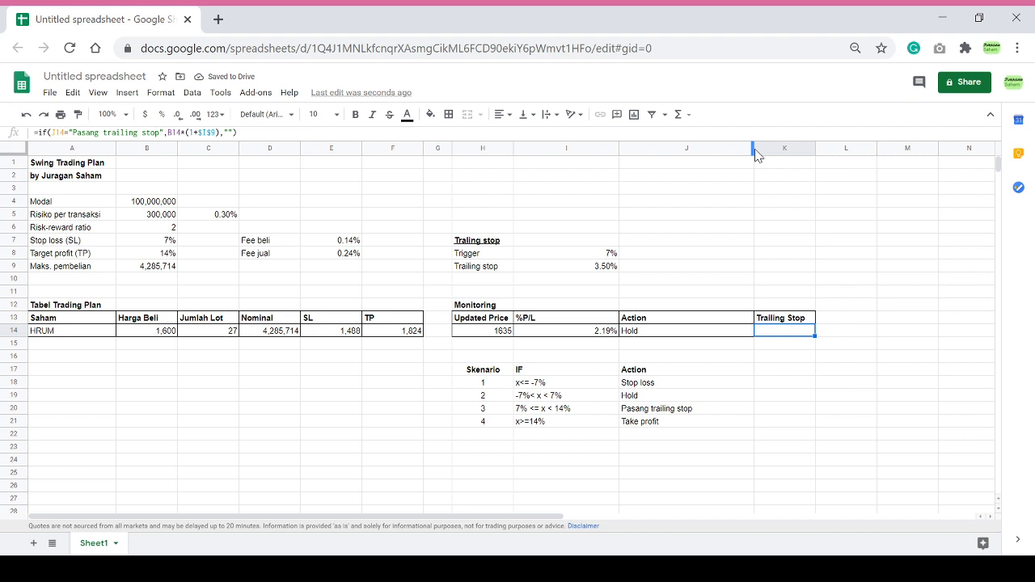
Narrow the Action and %P/L columns (J and I) of the Monitoring table to fit their contents.
{"action": "left_click_drag", "start_coordinate": [754, 152], "coordinate": [701, 162]}
{"action": "left_click_drag", "start_coordinate": [618, 149], "coordinate": [581, 143]}
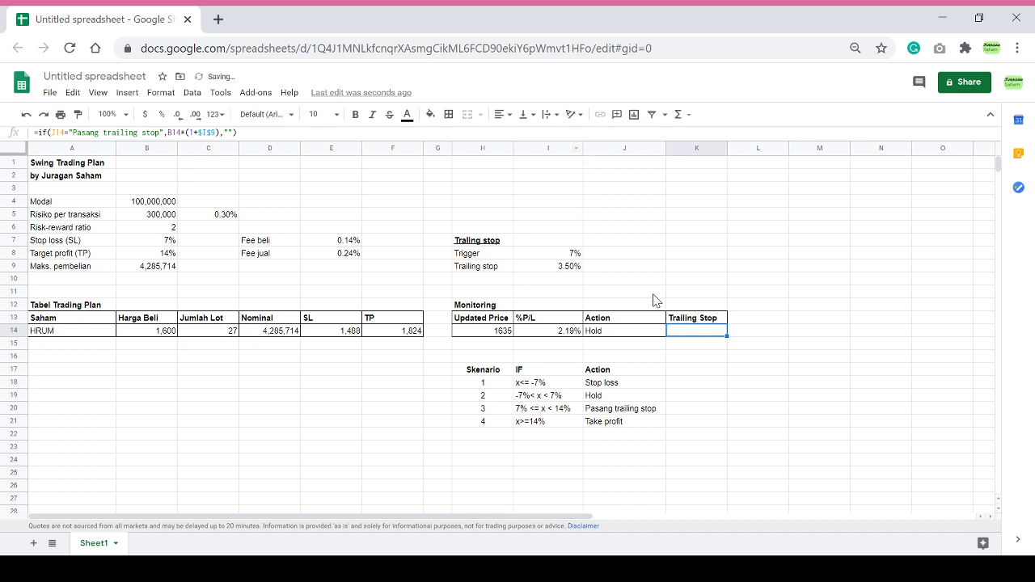
{"action": "left_click", "coordinate": [578, 269]}
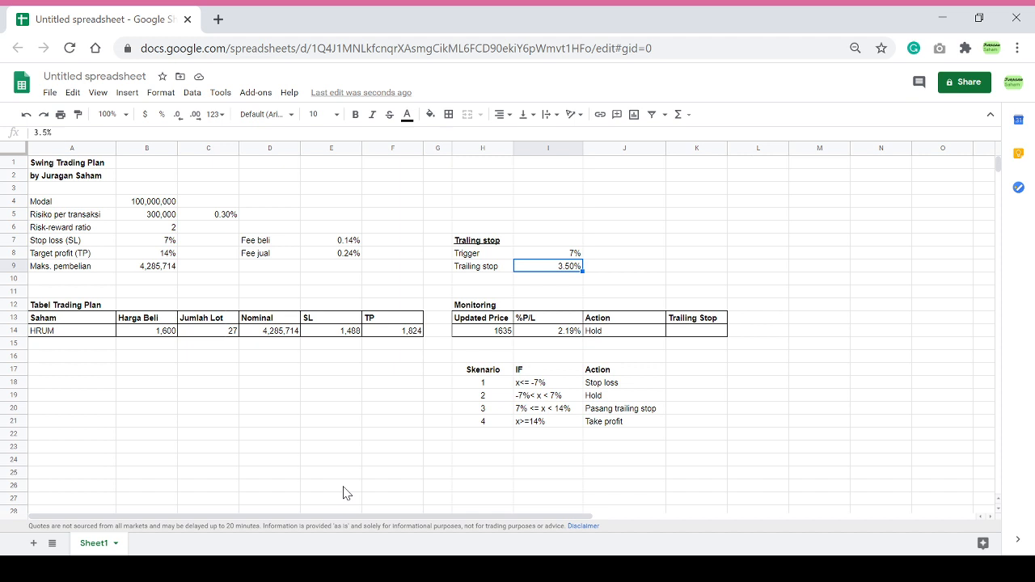
Narrow the empty column L and add the bold heading "Realisasi" in M12.
{"action": "key", "text": "Down"}
{"action": "key", "text": "Down"}
{"action": "key", "text": "Down"}
{"action": "key", "text": "Down"}
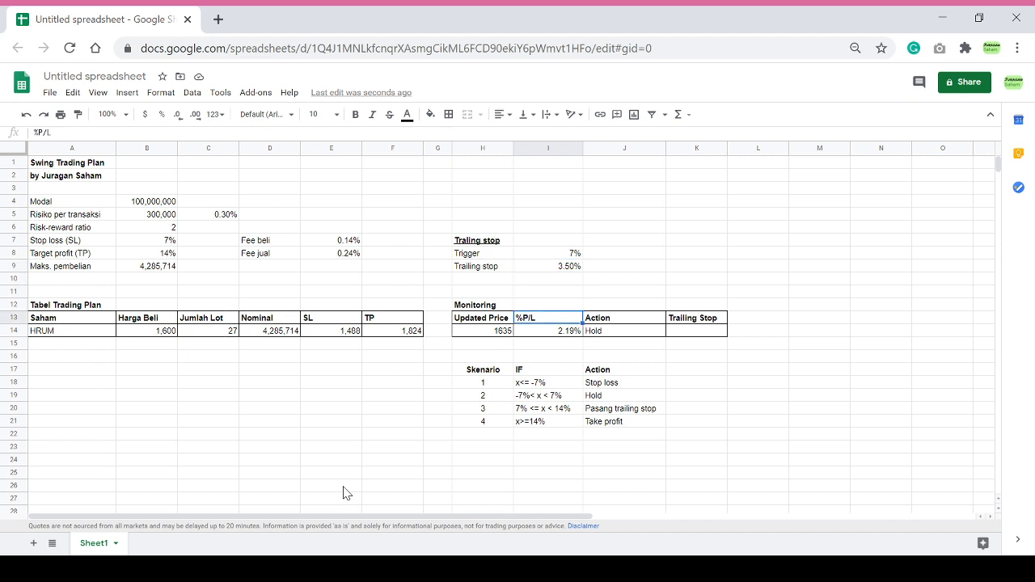
{"action": "key", "text": "Right"}
{"action": "key", "text": "Right"}
{"action": "key", "text": "Right"}
{"action": "key", "text": "Right"}
{"action": "key", "text": "Left"}
{"action": "key", "text": "Up"}
{"action": "key", "text": "Left"}
{"action": "key", "text": "Up"}
{"action": "key", "text": "Right"}
{"action": "key", "text": "Right"}
{"action": "key", "text": "Down"}
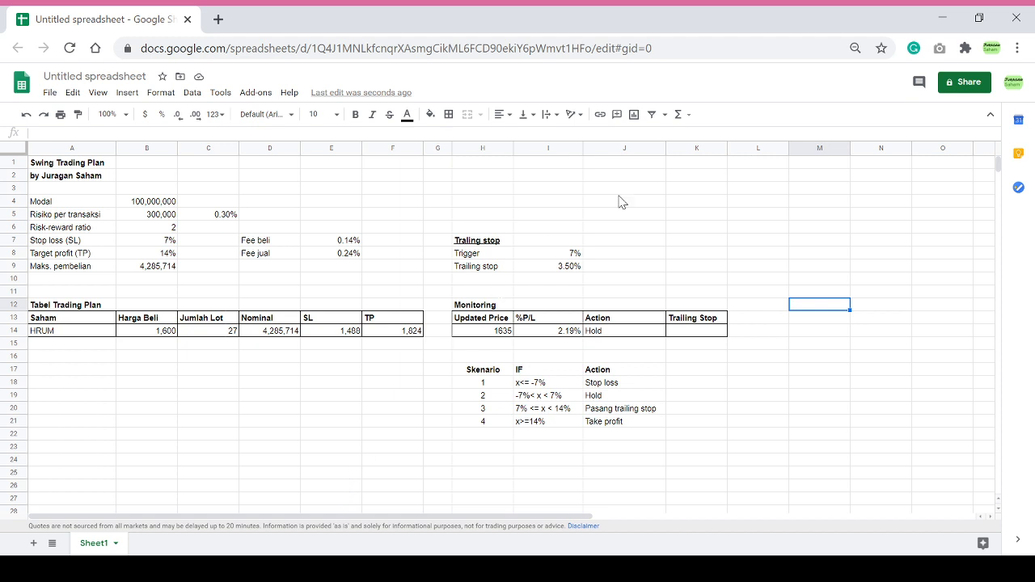
{"action": "left_click_drag", "start_coordinate": [788, 148], "coordinate": [756, 173]}
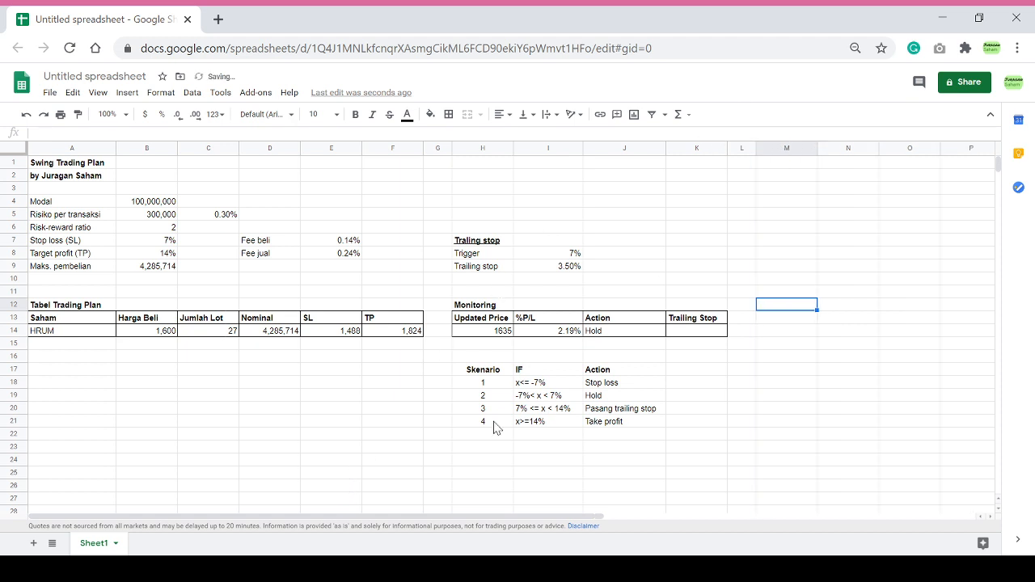
{"action": "type", "text": "Realisasi"}
{"action": "key", "text": "Return"}
{"action": "key", "text": "Up"}
{"action": "key", "text": "ctrl+b"}
{"action": "key", "text": "Down"}
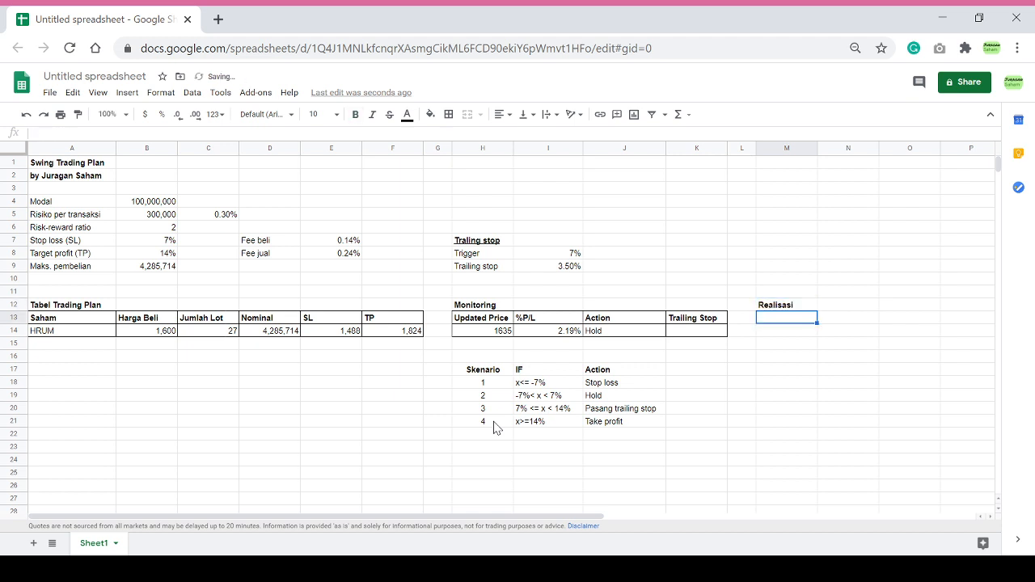
Enter the column headers "Harga jual", "Total fee", "P/L" and "%P/L" in M13:P13.
{"action": "type", "text": "Harga jual"}
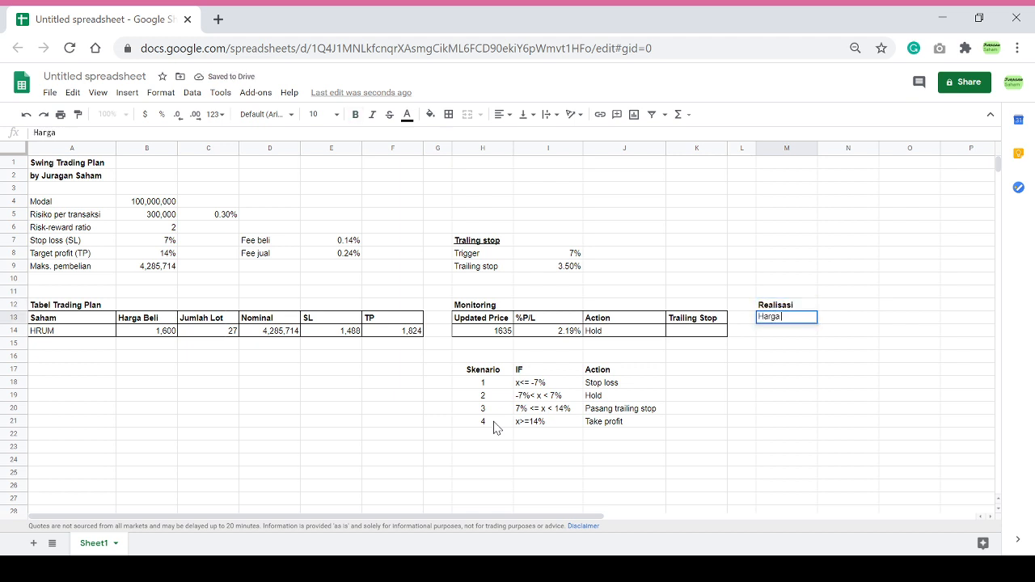
{"action": "key", "text": "Tab"}
{"action": "type", "text": "Total fee"}
{"action": "key", "text": "Tab"}
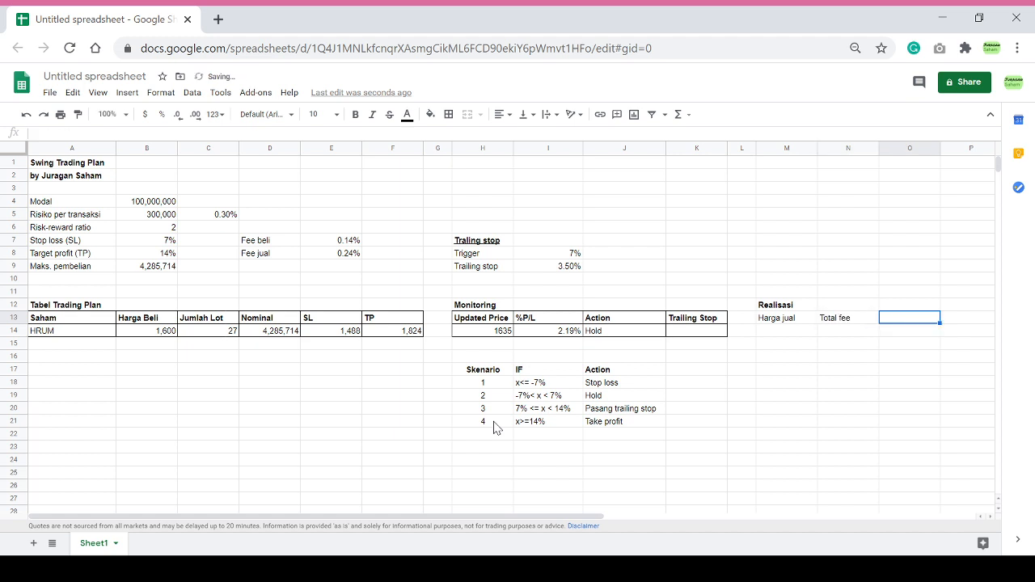
{"action": "type", "text": "P/L"}
{"action": "key", "text": "Tab"}
{"action": "type", "text": "%P"}
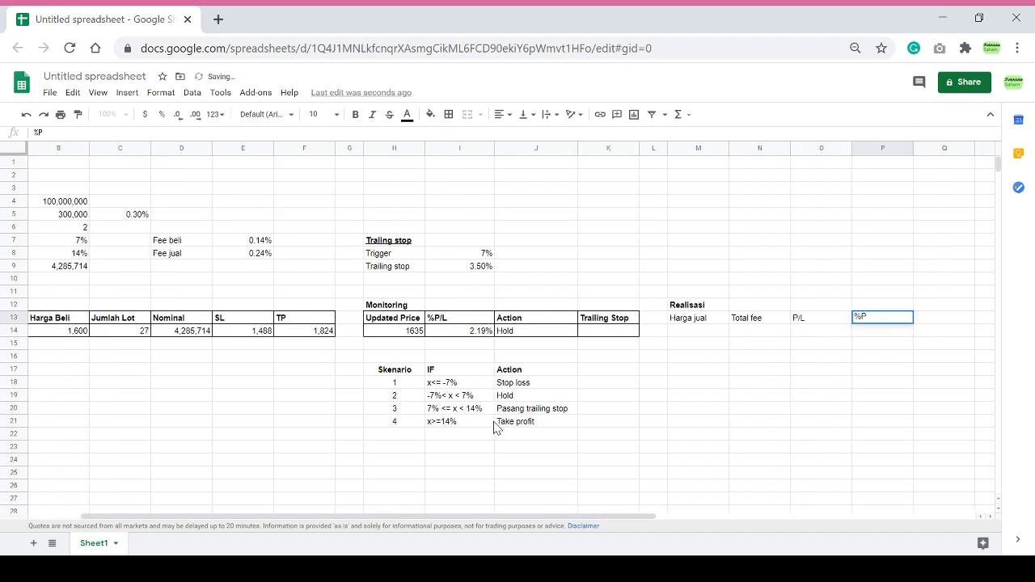
{"action": "type", "text": "/L"}
{"action": "key", "text": "Return"}
Make the Realisasi column headers in M13:P13 bold.
{"action": "key", "text": "Up"}
{"action": "key", "text": "shift+Right"}
{"action": "key", "text": "shift+Right"}
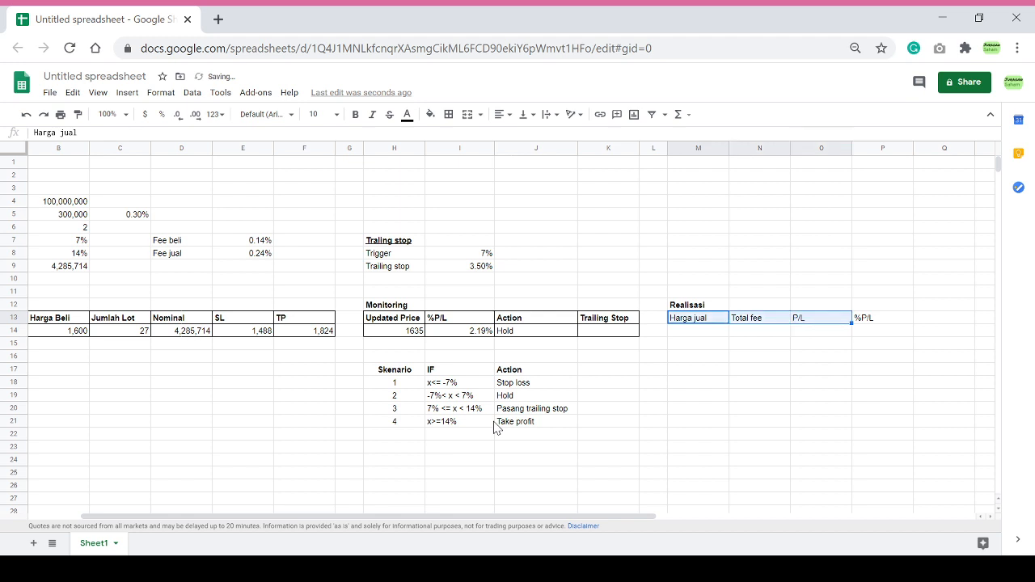
{"action": "key", "text": "shift+Right"}
{"action": "key", "text": "ctrl+b"}
Apply all borders to the header and data rows of the Realisasi table, M13:P14.
{"action": "key", "text": "shift+Left"}
{"action": "key", "text": "shift+Left"}
{"action": "key", "text": "shift+Left"}
{"action": "key", "text": "shift+Down"}
{"action": "key", "text": "shift+Right"}
{"action": "key", "text": "shift+Right"}
{"action": "key", "text": "shift+Right"}
{"action": "left_click", "coordinate": [451, 117]}
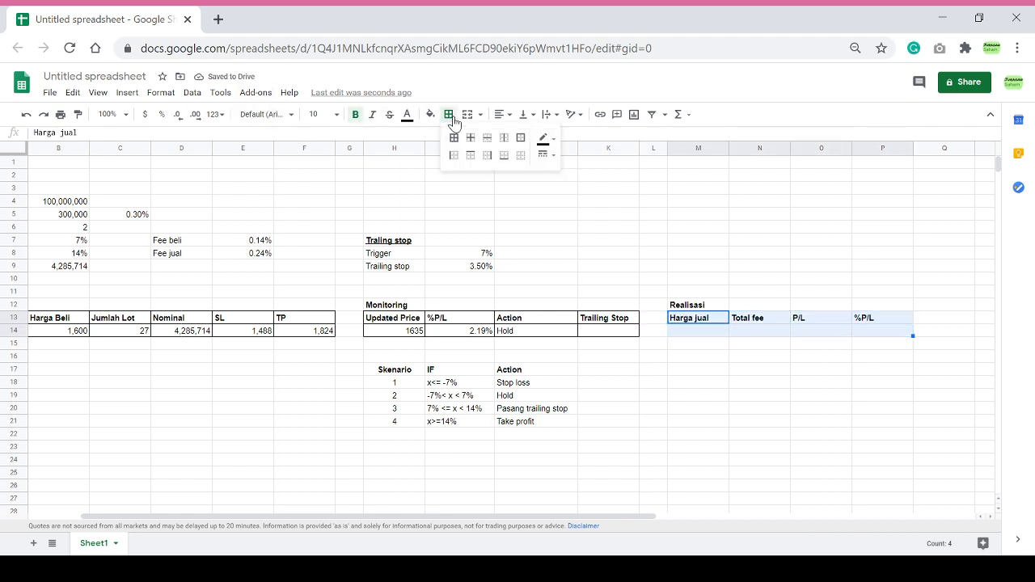
{"action": "left_click", "coordinate": [454, 137]}
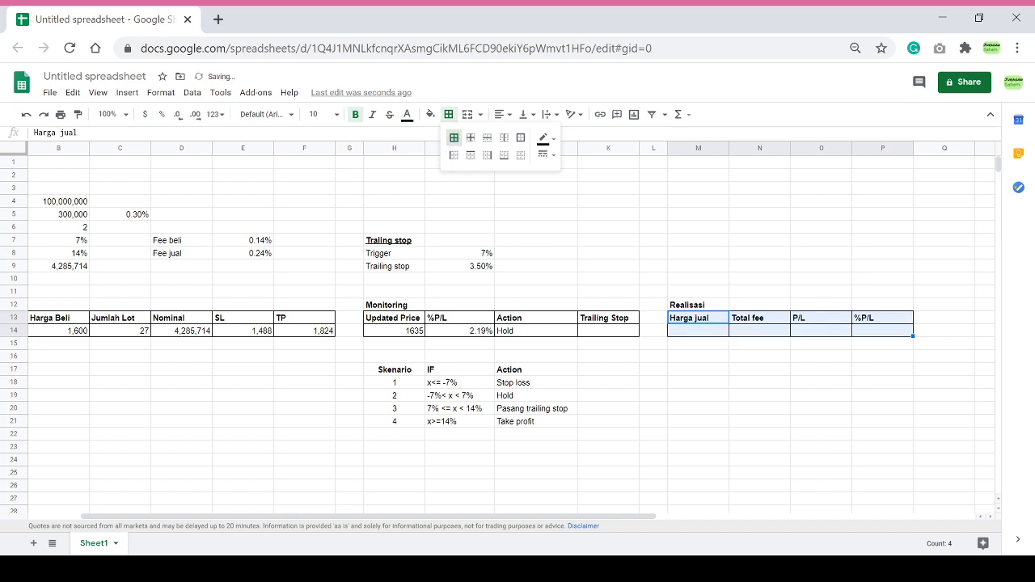
Narrow the spacer columns L and G between the three tables.
{"action": "left_click_drag", "start_coordinate": [619, 516], "coordinate": [579, 517]}
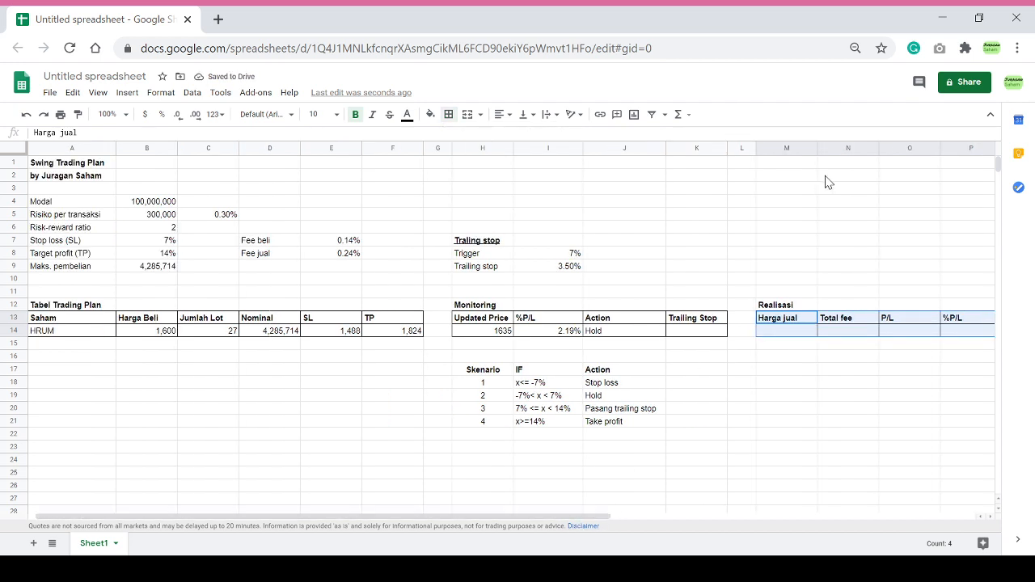
{"action": "left_click_drag", "start_coordinate": [755, 146], "coordinate": [743, 147]}
{"action": "left_click_drag", "start_coordinate": [452, 148], "coordinate": [435, 146]}
{"action": "left_click", "coordinate": [738, 378]}
Enter 1650 as the Harga jual in M14.
{"action": "left_click", "coordinate": [761, 332]}
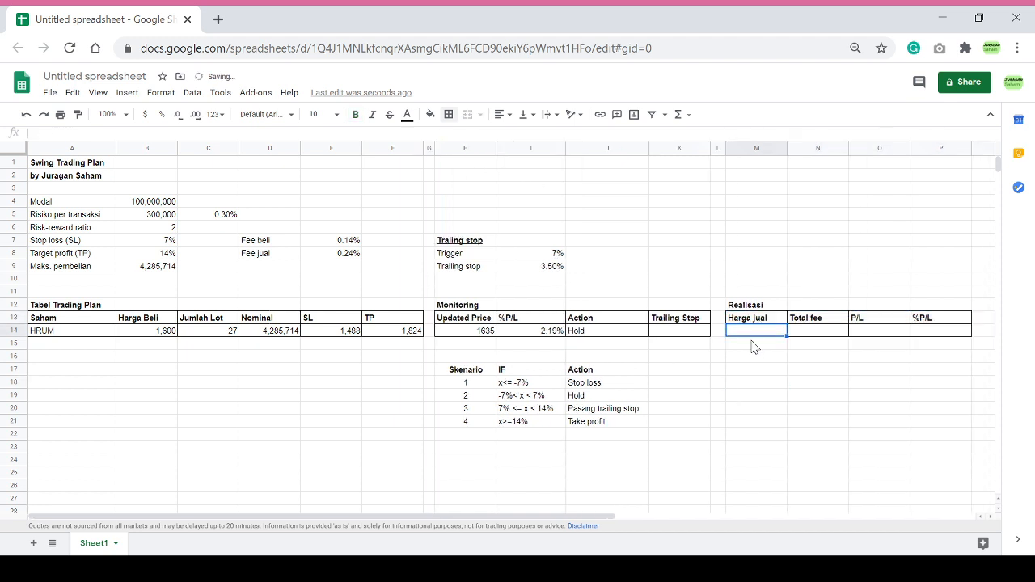
{"action": "type", "text": "1650"}
{"action": "key", "text": "Return"}
{"action": "key", "text": "Up"}
Begin the Total fee formula in N14 with the buying fee part, =($E$7*D14).
{"action": "key", "text": "Right"}
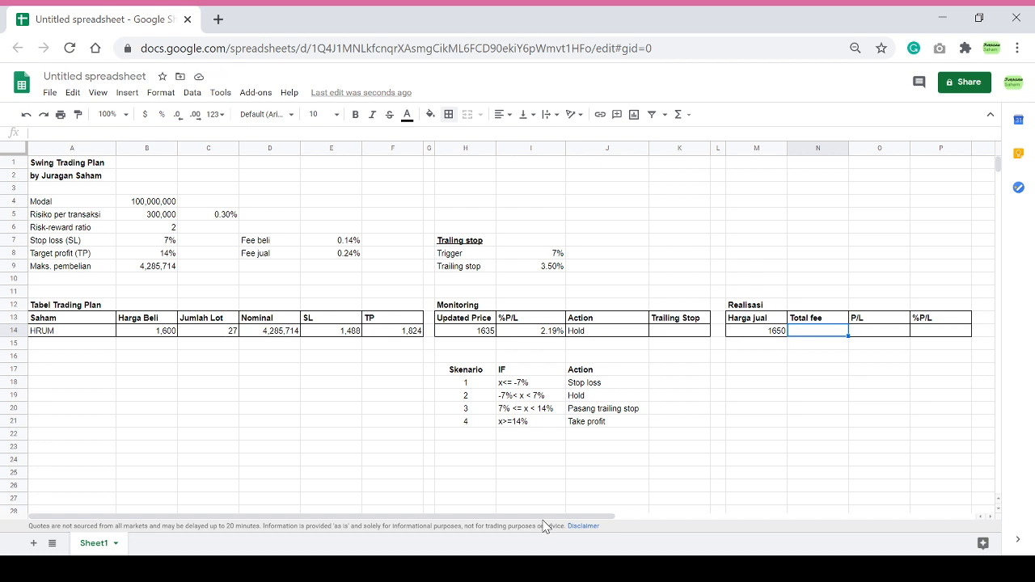
{"action": "type", "text": "="}
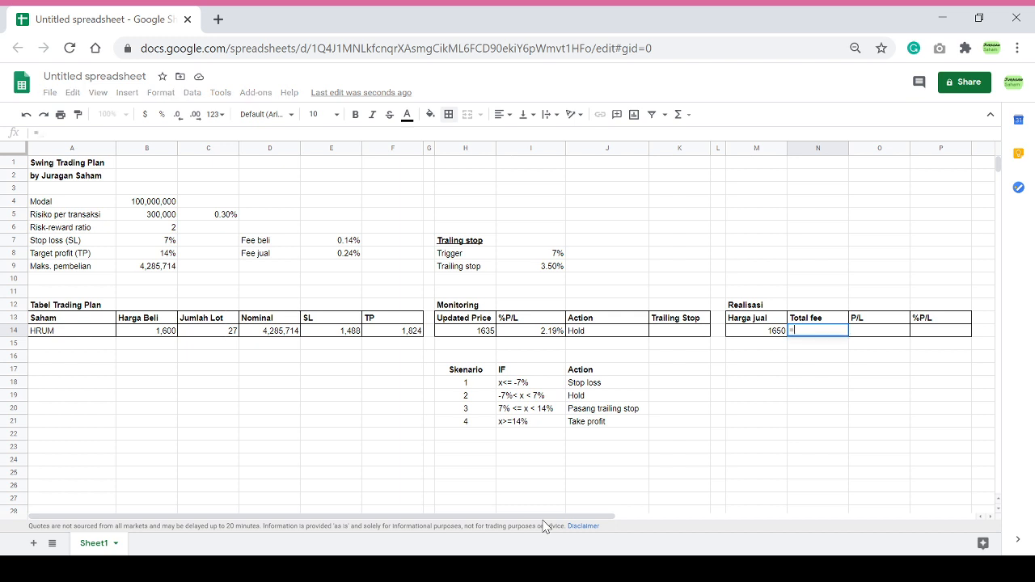
{"action": "type", "text": "("}
{"action": "left_click", "coordinate": [328, 240]}
{"action": "key", "text": "F4"}
{"action": "type", "text": "*"}
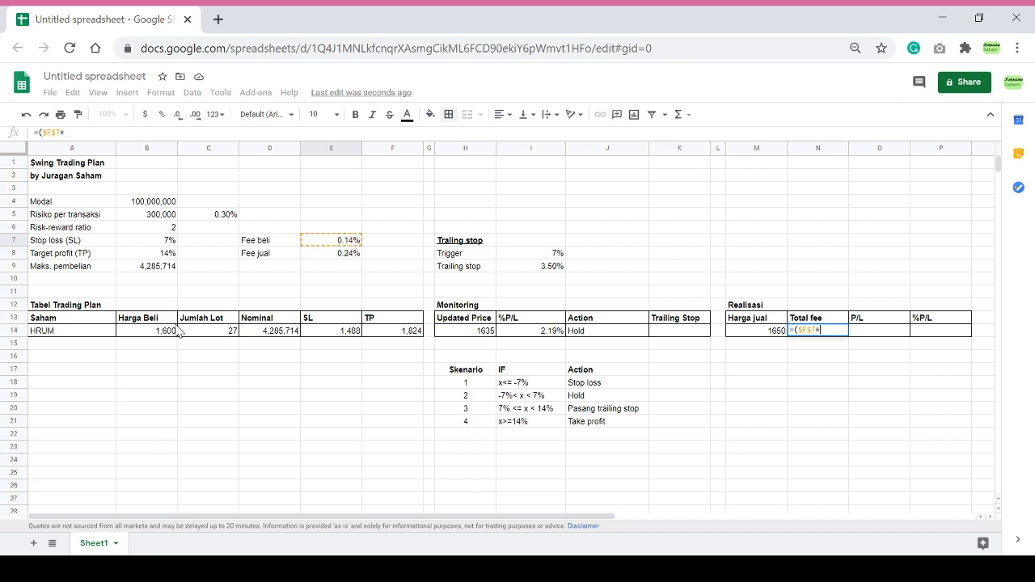
{"action": "left_click", "coordinate": [263, 333]}
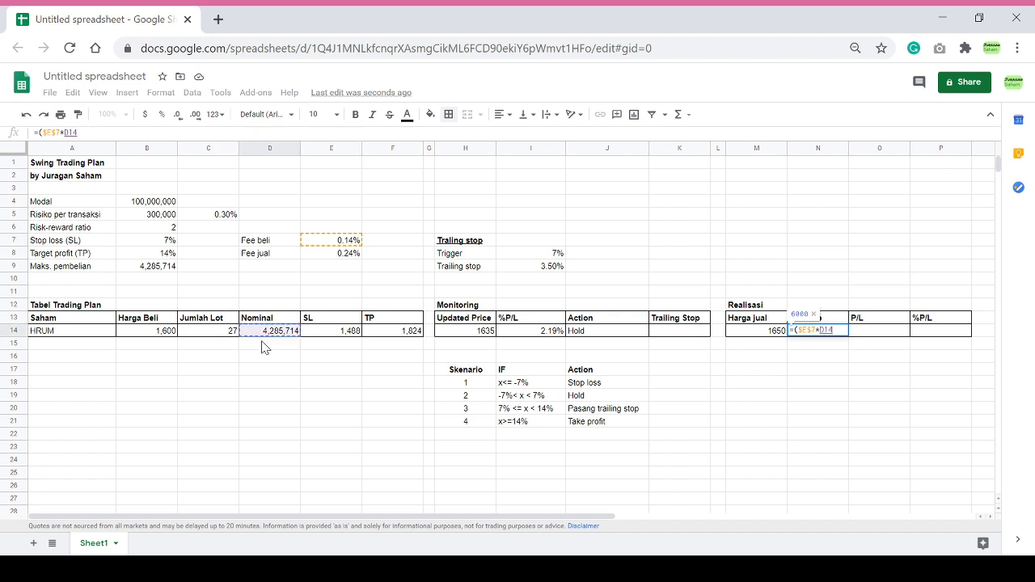
{"action": "type", "text": ")"}
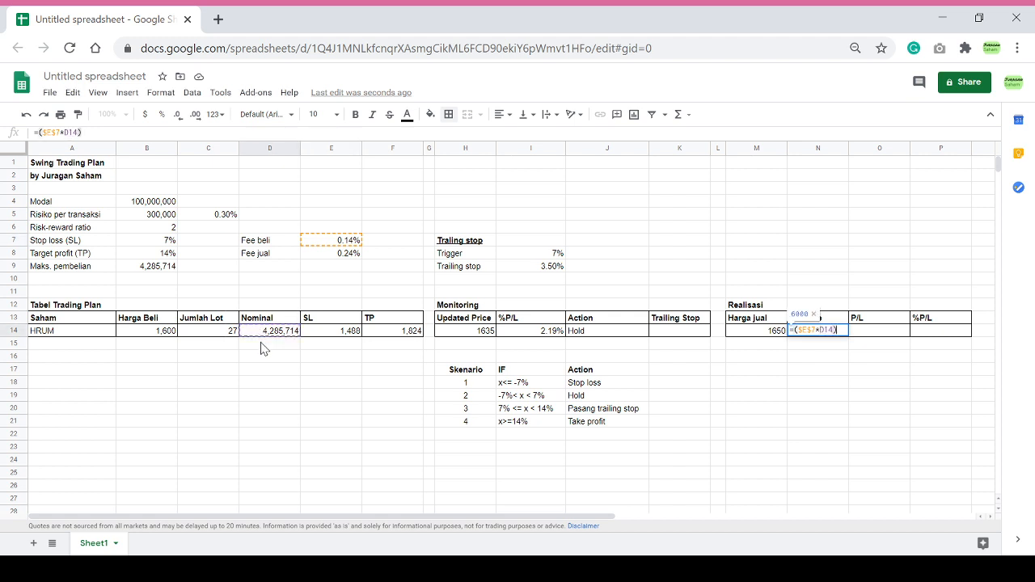
Complete N14's Total fee formula by adding the selling fee part, +($E$8*M14*C14*100).
{"action": "type", "text": "+("}
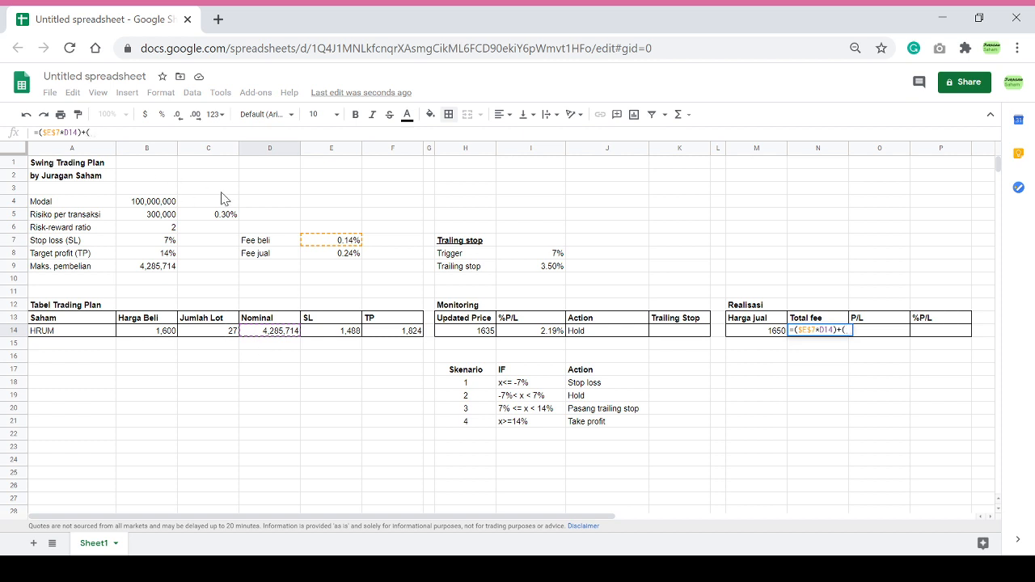
{"action": "left_click", "coordinate": [332, 254]}
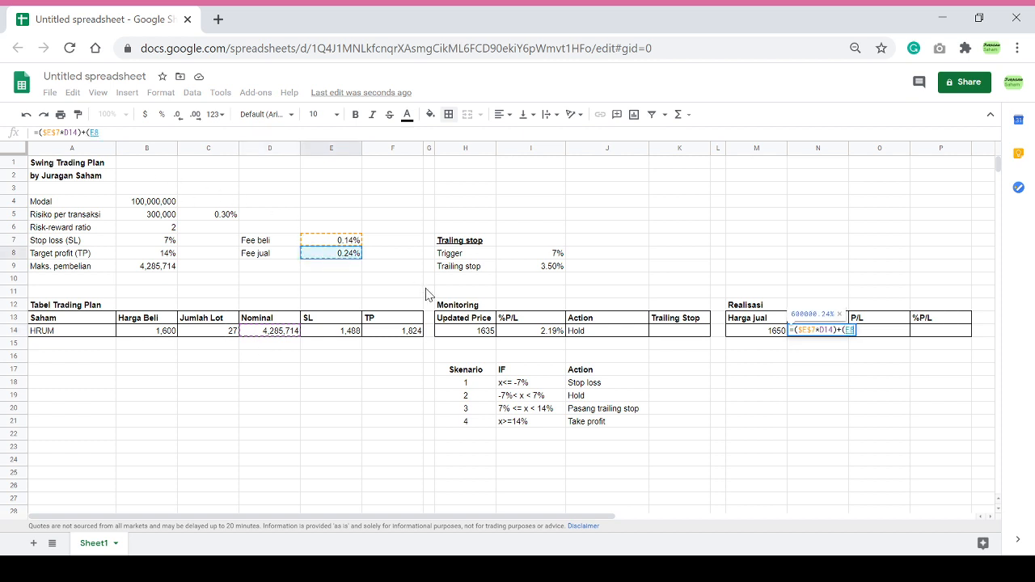
{"action": "key", "text": "F4"}
{"action": "type", "text": "*"}
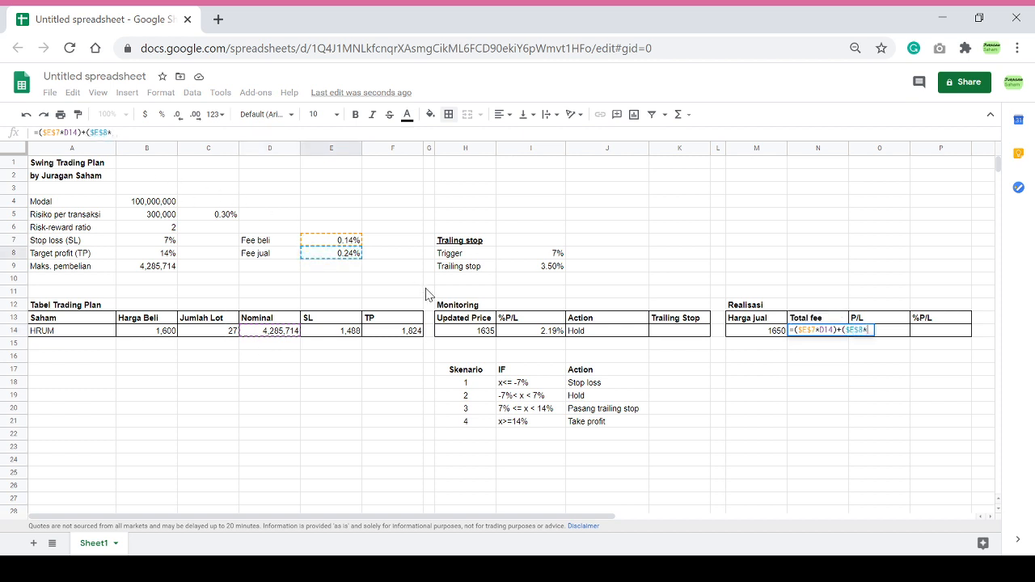
{"action": "left_click", "coordinate": [777, 332]}
{"action": "type", "text": "*"}
{"action": "left_click_drag", "start_coordinate": [235, 322], "coordinate": [232, 338]}
{"action": "left_click", "coordinate": [232, 333]}
{"action": "type", "text": "*100"}
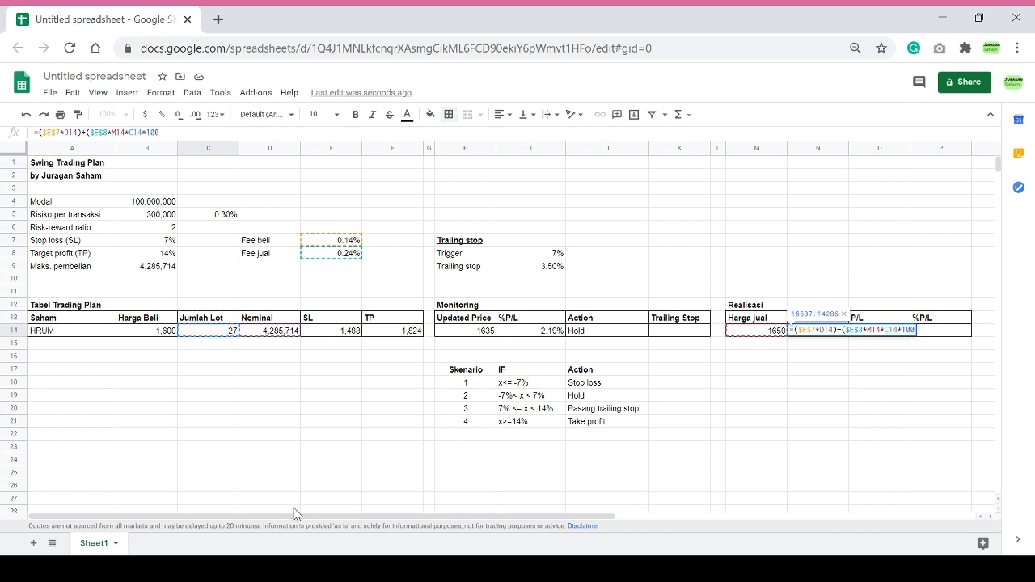
{"action": "type", "text": ")"}
{"action": "key", "text": "Return"}
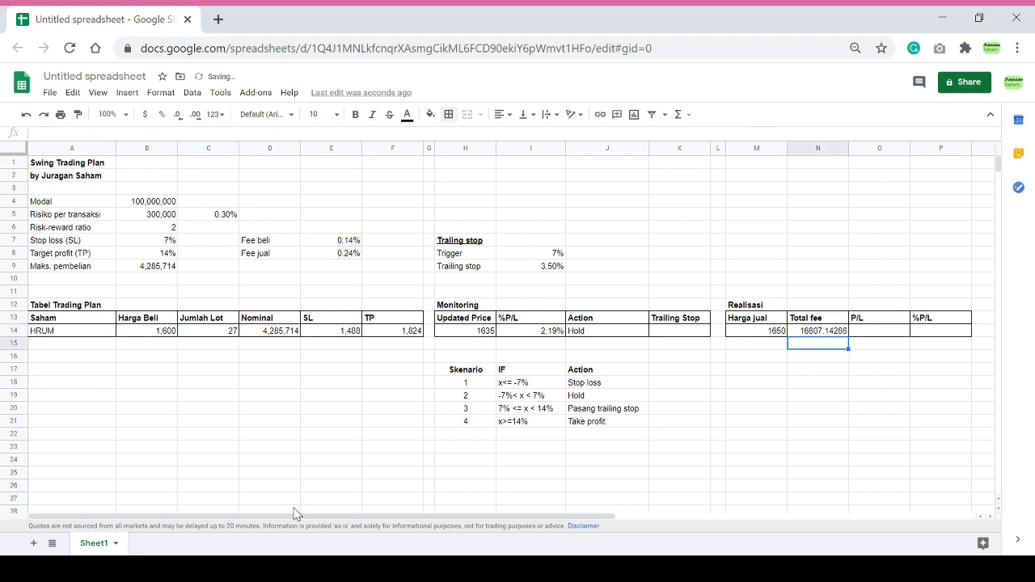
Format the Total fee in N14 as a number with thousands separator and no decimals.
{"action": "key", "text": "Up"}
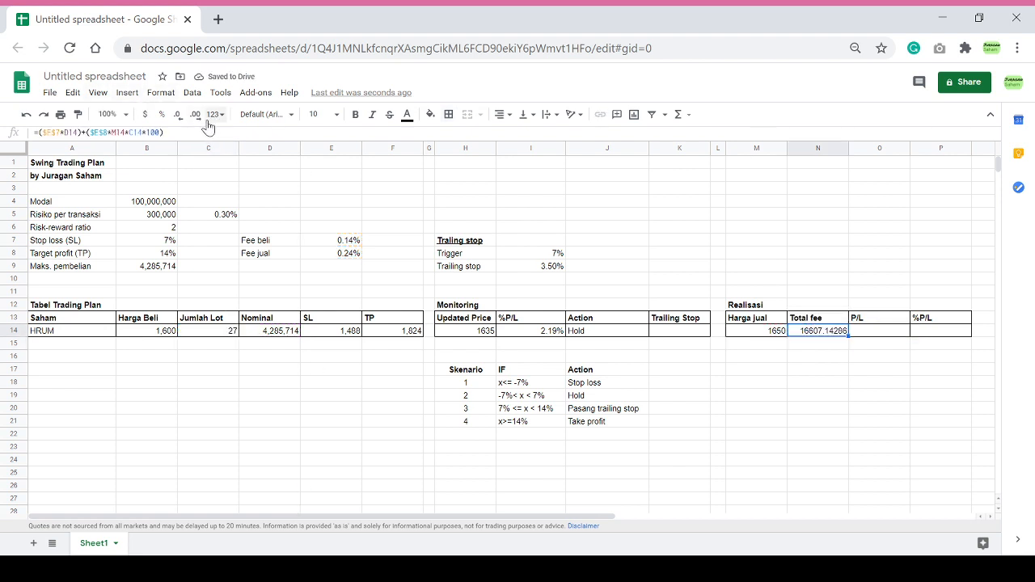
{"action": "left_click", "coordinate": [215, 114]}
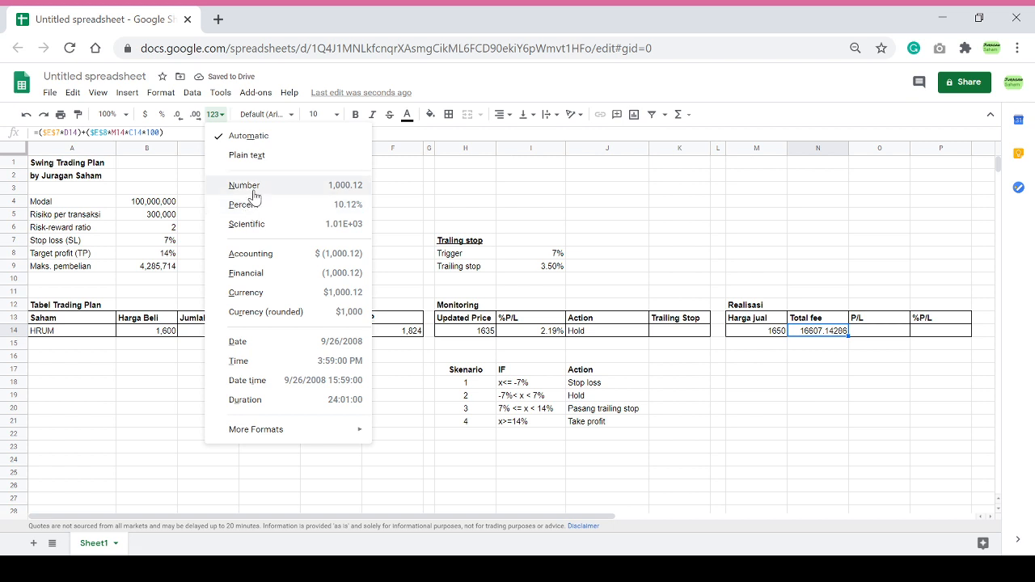
{"action": "left_click", "coordinate": [250, 186]}
{"action": "left_click", "coordinate": [178, 116]}
{"action": "left_click", "coordinate": [178, 116]}
{"action": "left_click", "coordinate": [844, 367]}
{"action": "left_click", "coordinate": [871, 333]}
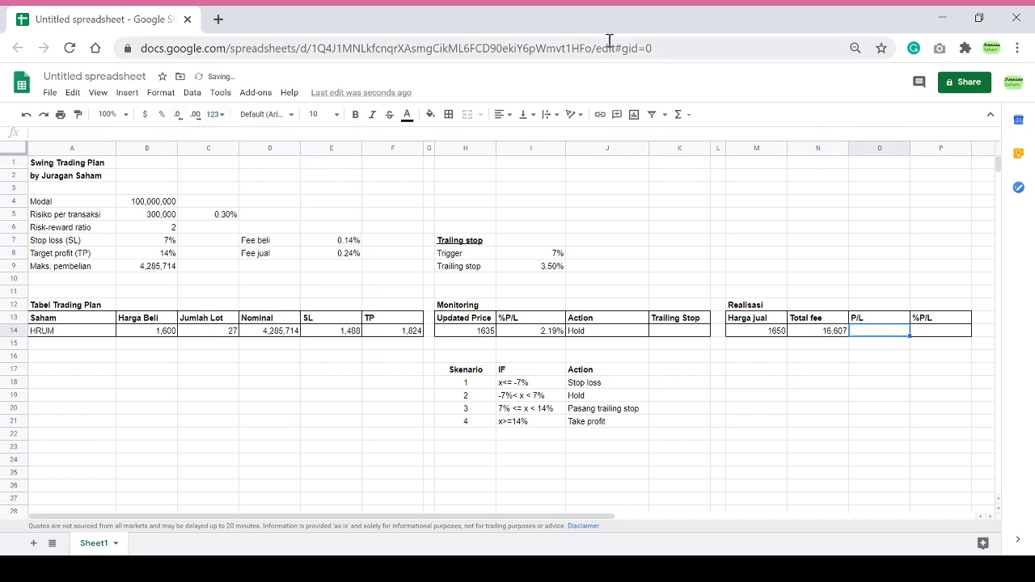
Begin the P/L formula in O14 with the sale proceeds part, =(M14*C14*100)-.
{"action": "type", "text": "="}
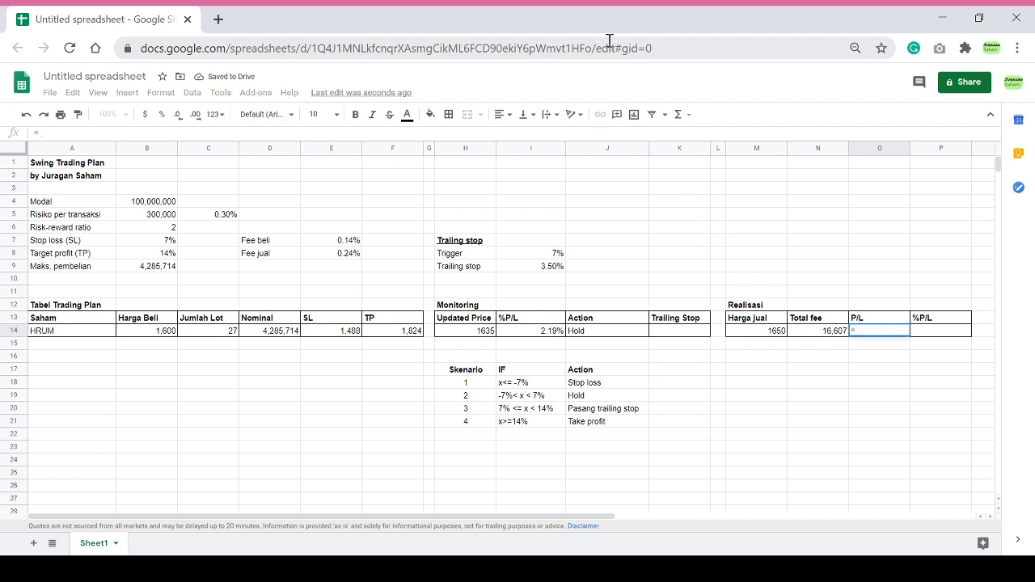
{"action": "type", "text": "("}
{"action": "key", "text": "Left"}
{"action": "key", "text": "Left"}
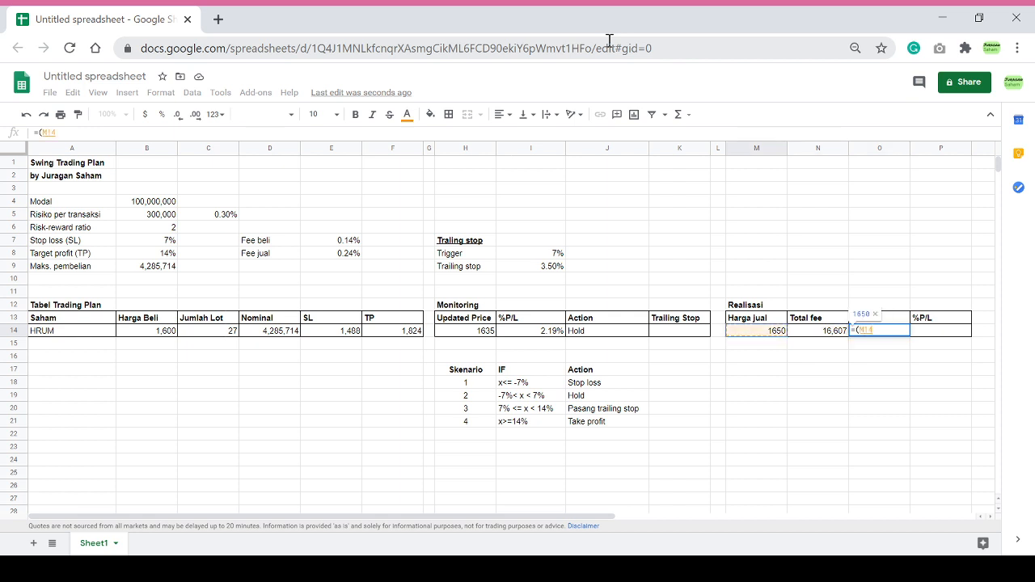
{"action": "type", "text": "*"}
{"action": "key", "text": "Left"}
{"action": "key", "text": "Left"}
{"action": "key", "text": "Left"}
{"action": "key", "text": "Left"}
{"action": "key", "text": "Left"}
{"action": "key", "text": "Left"}
{"action": "key", "text": "Left"}
{"action": "key", "text": "Left"}
{"action": "key", "text": "Left"}
{"action": "key", "text": "Left"}
{"action": "key", "text": "Left"}
{"action": "key", "text": "Left"}
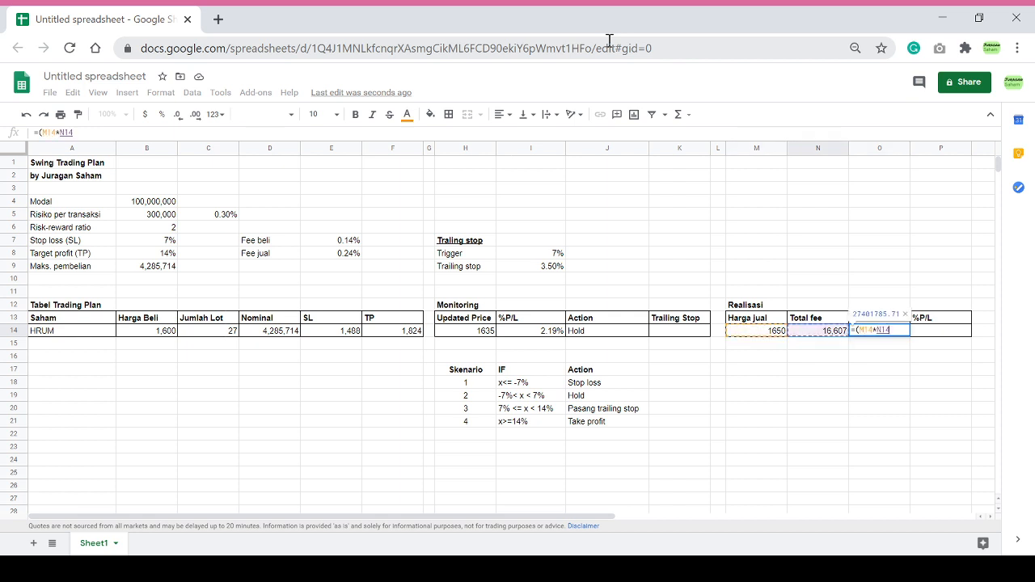
{"action": "type", "text": "*100)-"}
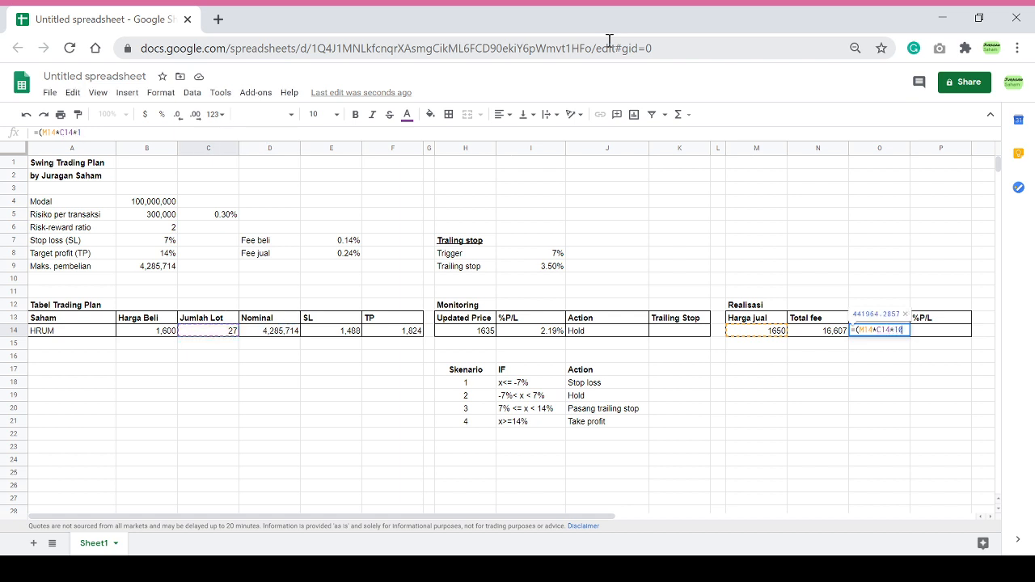
Complete O14's P/L formula by subtracting the Nominal and the Total fee, D14-N14.
{"action": "key", "text": "Left"}
{"action": "key", "text": "Left"}
{"action": "key", "text": "Left"}
{"action": "key", "text": "Left"}
{"action": "key", "text": "Left"}
{"action": "key", "text": "Left"}
{"action": "key", "text": "Left"}
{"action": "key", "text": "Left"}
{"action": "key", "text": "Left"}
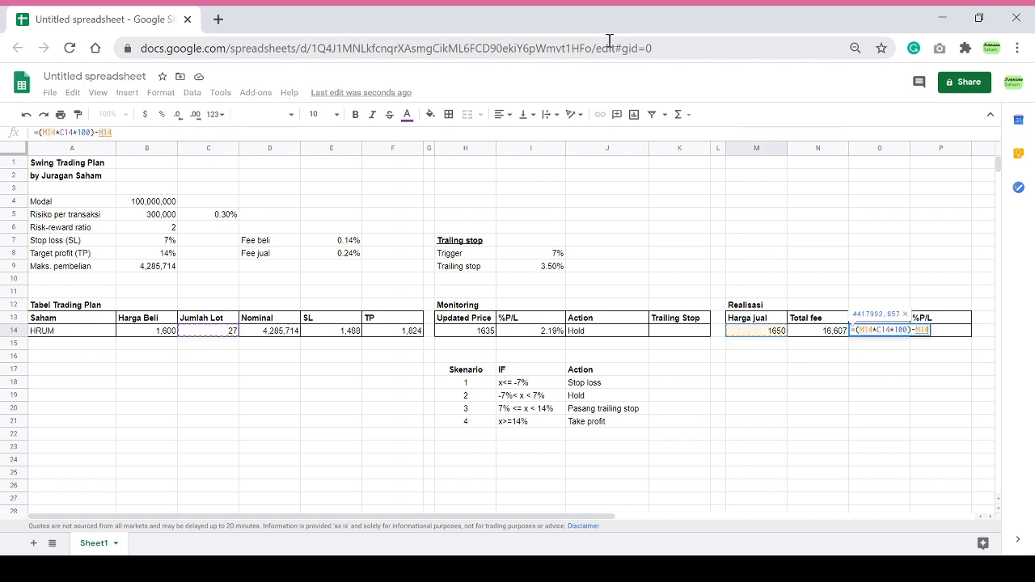
{"action": "key", "text": "Left"}
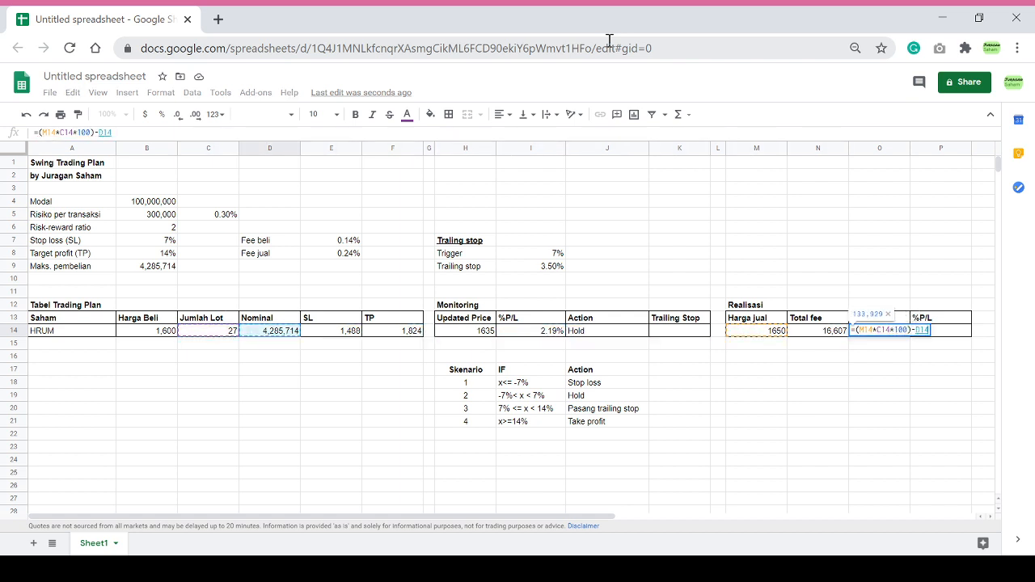
{"action": "type", "text": "-"}
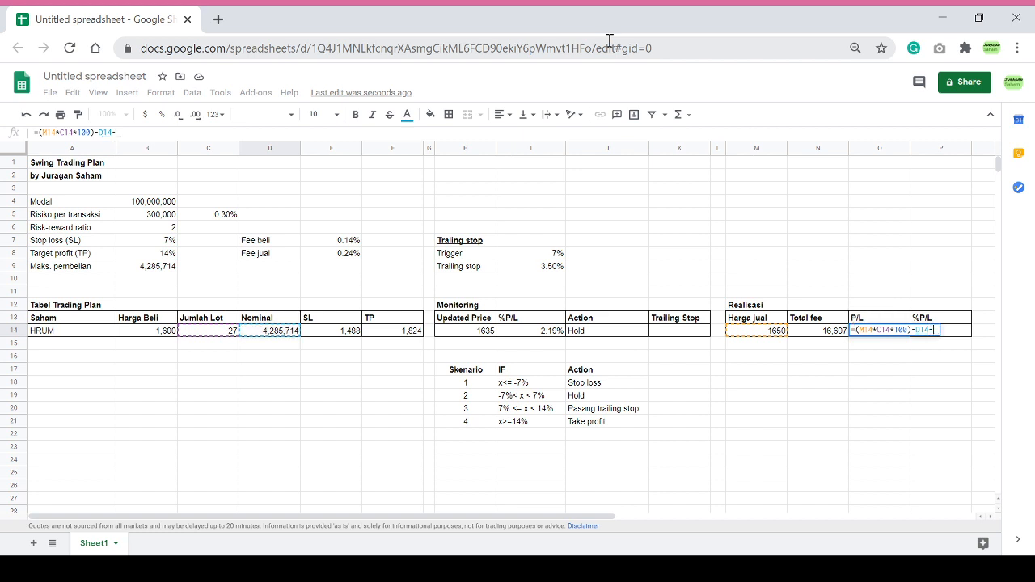
{"action": "key", "text": "Left"}
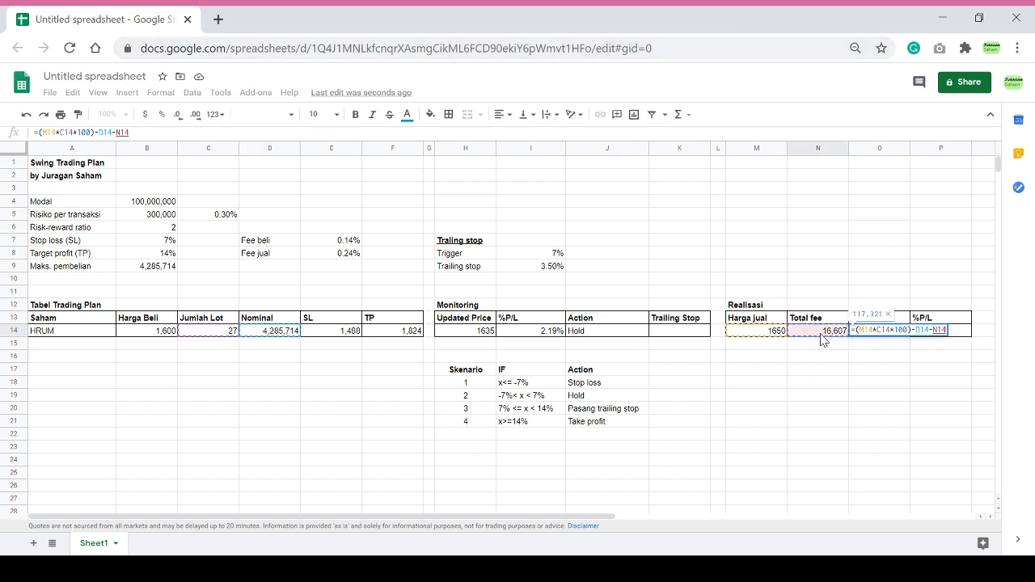
{"action": "key", "text": "Return"}
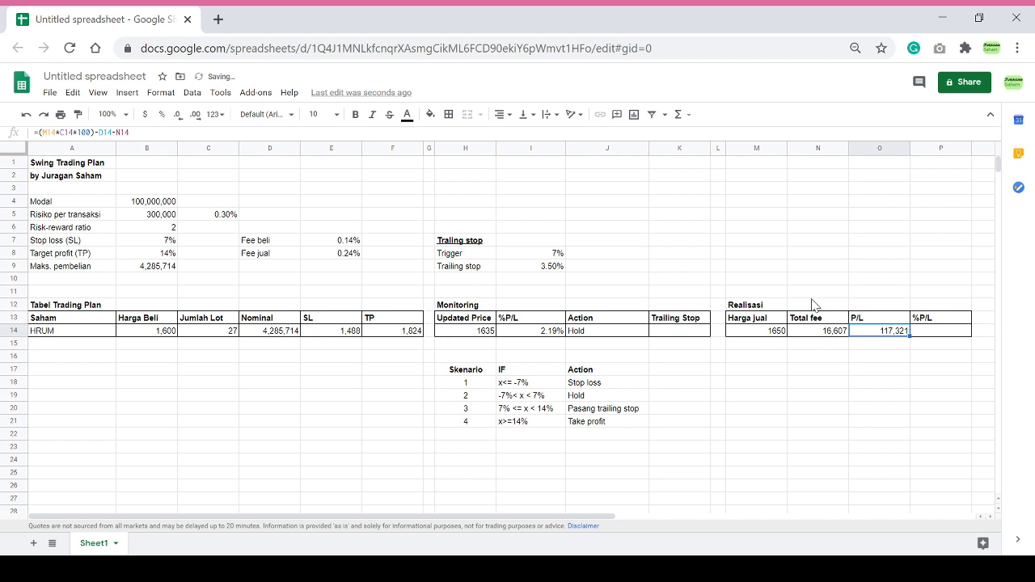
Enter the %P/L formula =O14/D14 in P14.
{"action": "left_click", "coordinate": [960, 336]}
{"action": "type", "text": "="}
{"action": "key", "text": "Left"}
{"action": "type", "text": "/"}
{"action": "key", "text": "Left"}
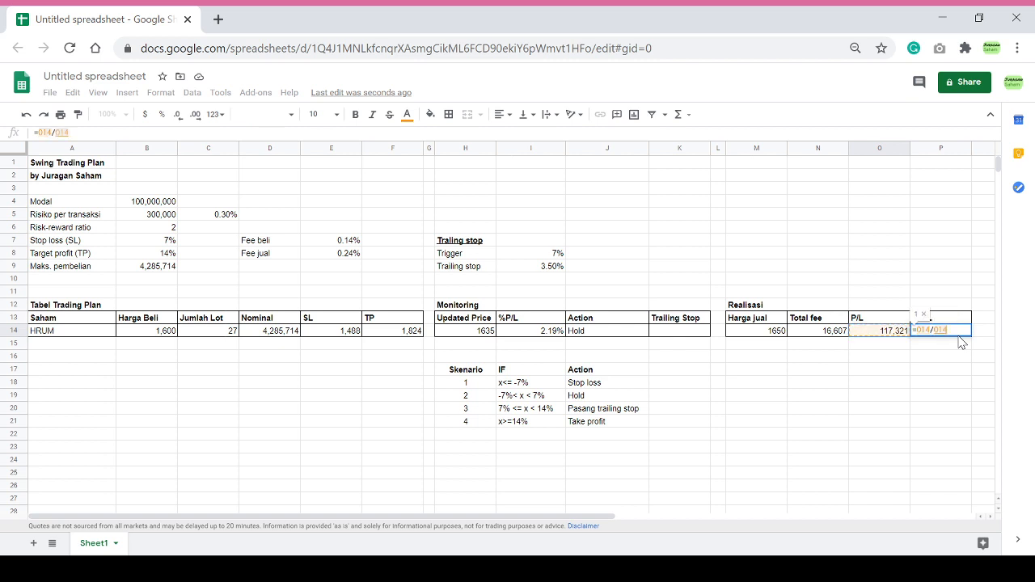
{"action": "key", "text": "Left"}
{"action": "key", "text": "Left"}
{"action": "key", "text": "Left"}
{"action": "key", "text": "Left"}
{"action": "key", "text": "Left"}
{"action": "key", "text": "Left"}
{"action": "key", "text": "Left"}
{"action": "key", "text": "Left"}
{"action": "key", "text": "Left"}
{"action": "key", "text": "Left"}
{"action": "key", "text": "Left"}
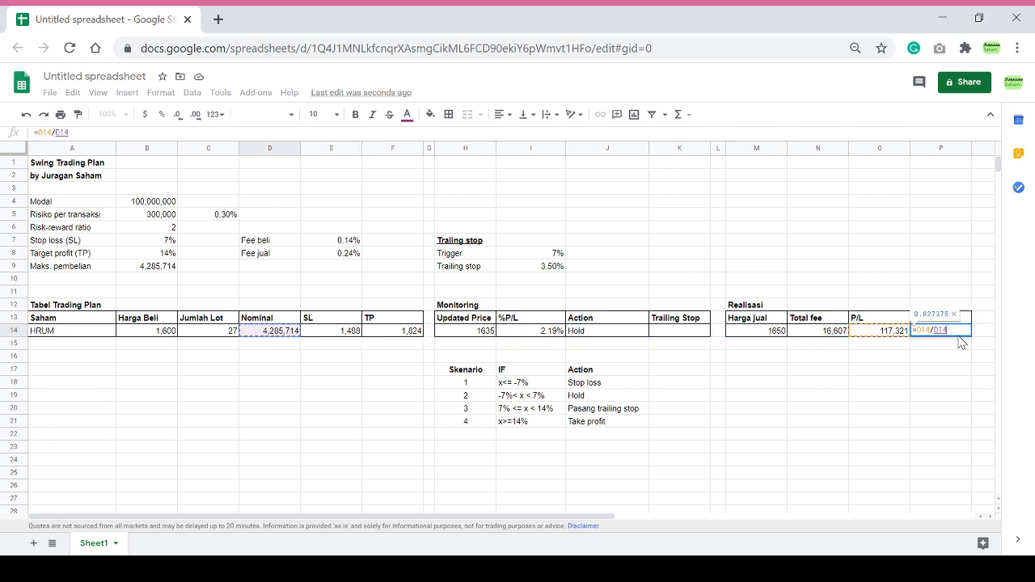
{"action": "key", "text": "Return"}
Format the %P/L in P14 as a percentage and slightly narrow the spacer column L.
{"action": "left_click", "coordinate": [958, 334]}
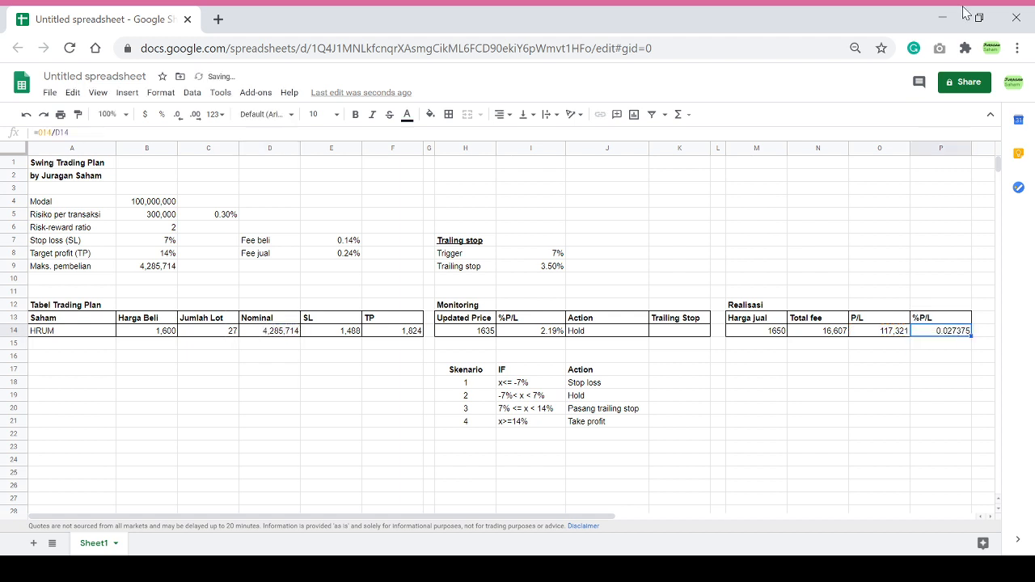
{"action": "left_click", "coordinate": [160, 118]}
{"action": "left_click_drag", "start_coordinate": [723, 374], "coordinate": [722, 381]}
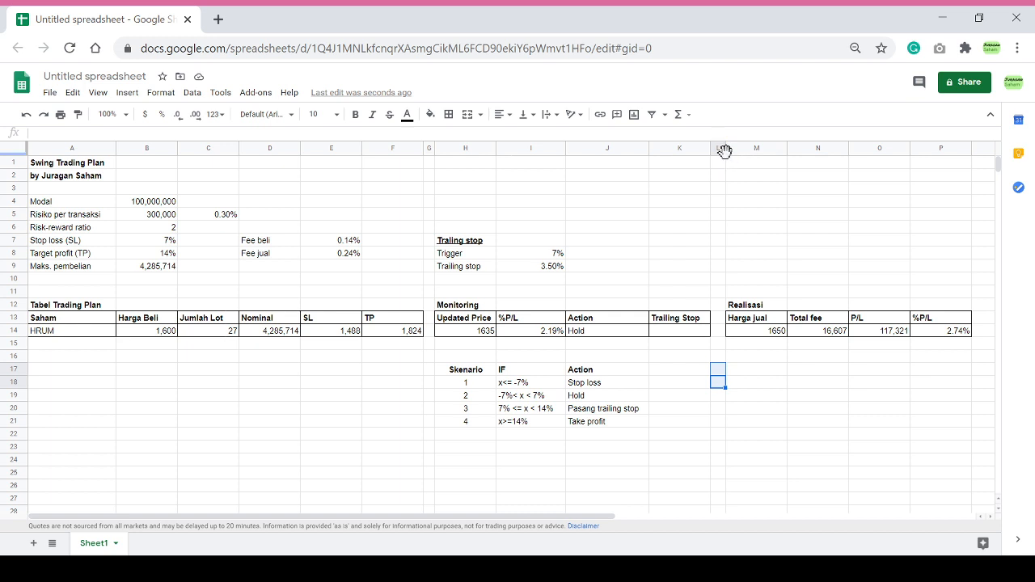
{"action": "left_click_drag", "start_coordinate": [723, 147], "coordinate": [723, 147]}
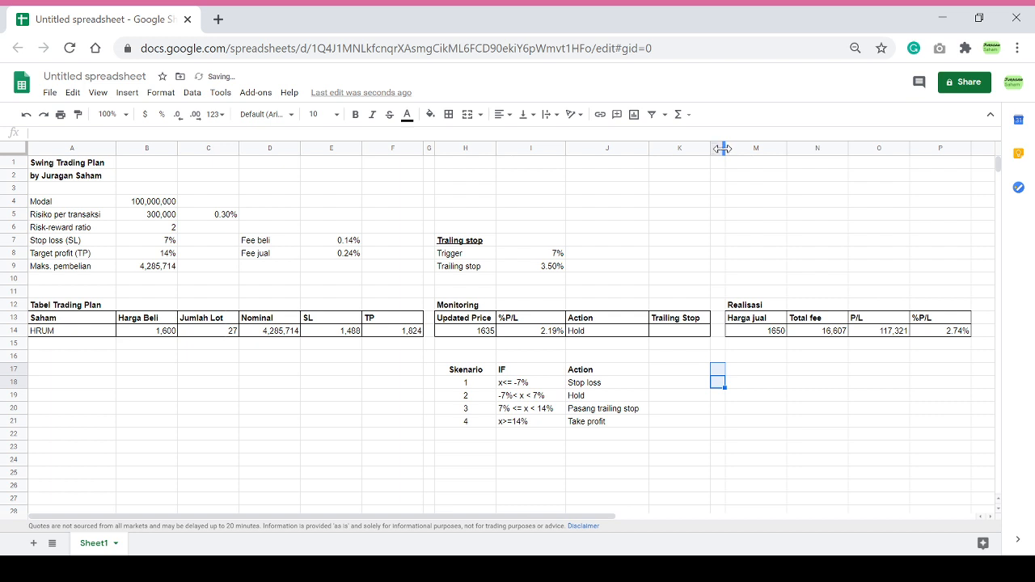
Fill the parameter cells B4:B8, from Modal to Target profit, with light blue.
{"action": "left_click", "coordinate": [483, 332]}
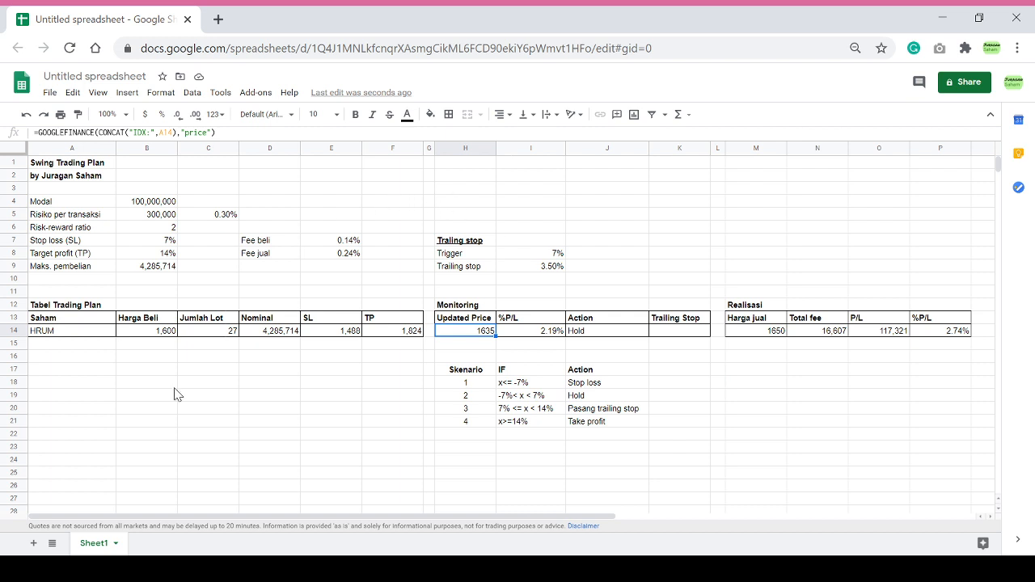
{"action": "left_click_drag", "start_coordinate": [172, 203], "coordinate": [159, 256]}
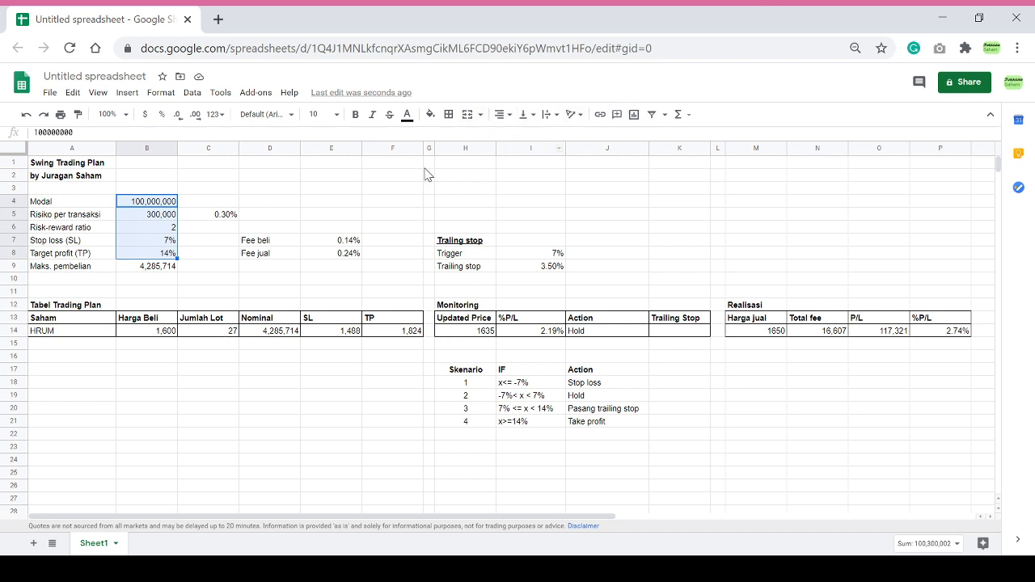
{"action": "left_click", "coordinate": [433, 118]}
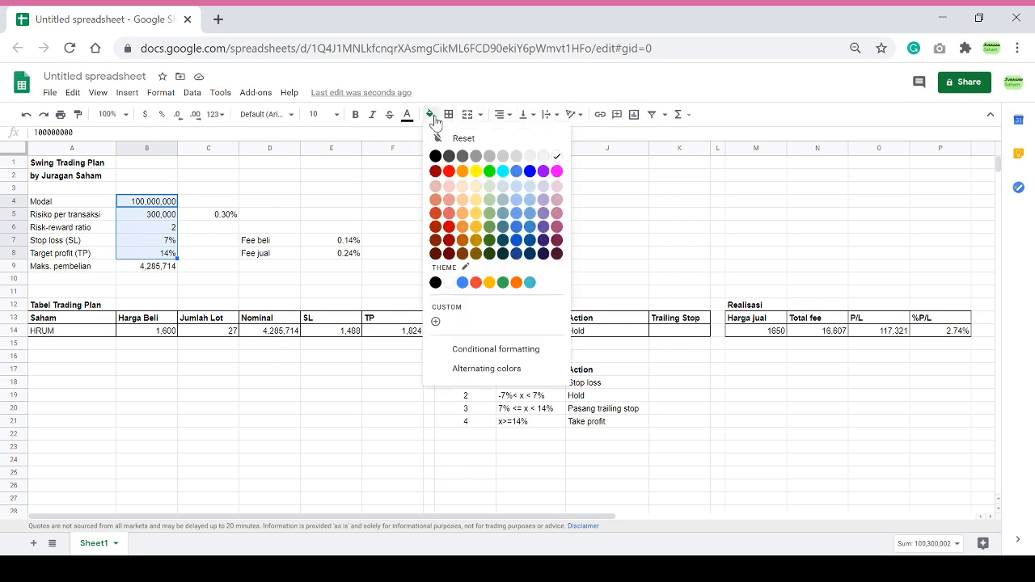
{"action": "left_click", "coordinate": [528, 187]}
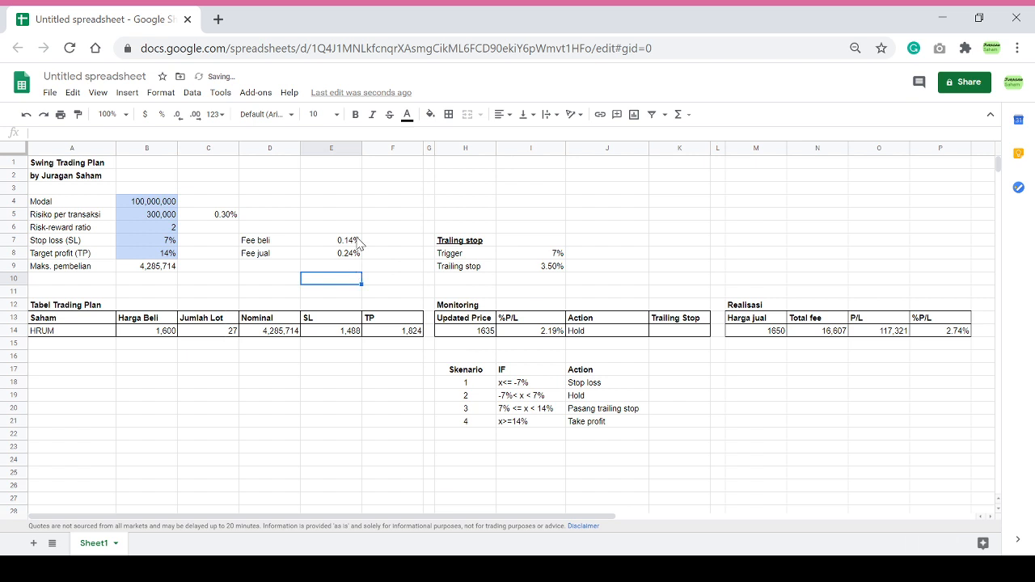
Fill the Fee beli and Fee jual rates in E7:E8 with the same light blue.
{"action": "left_click_drag", "start_coordinate": [353, 243], "coordinate": [356, 255]}
{"action": "left_click", "coordinate": [438, 121]}
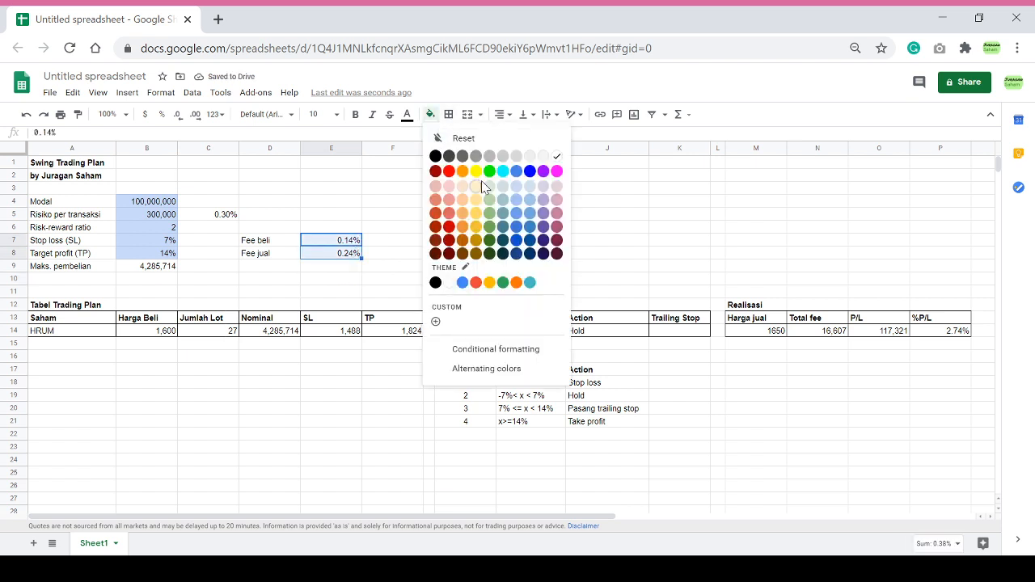
{"action": "left_click", "coordinate": [522, 191]}
{"action": "left_click", "coordinate": [418, 268]}
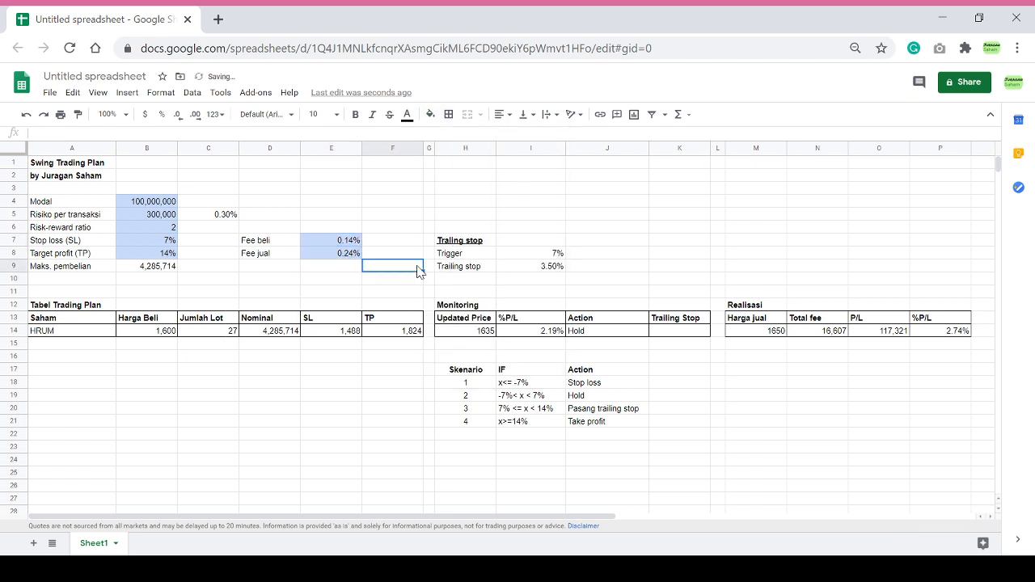
Remove the fill color from the formula-based Target profit cell B8.
{"action": "left_click", "coordinate": [172, 270]}
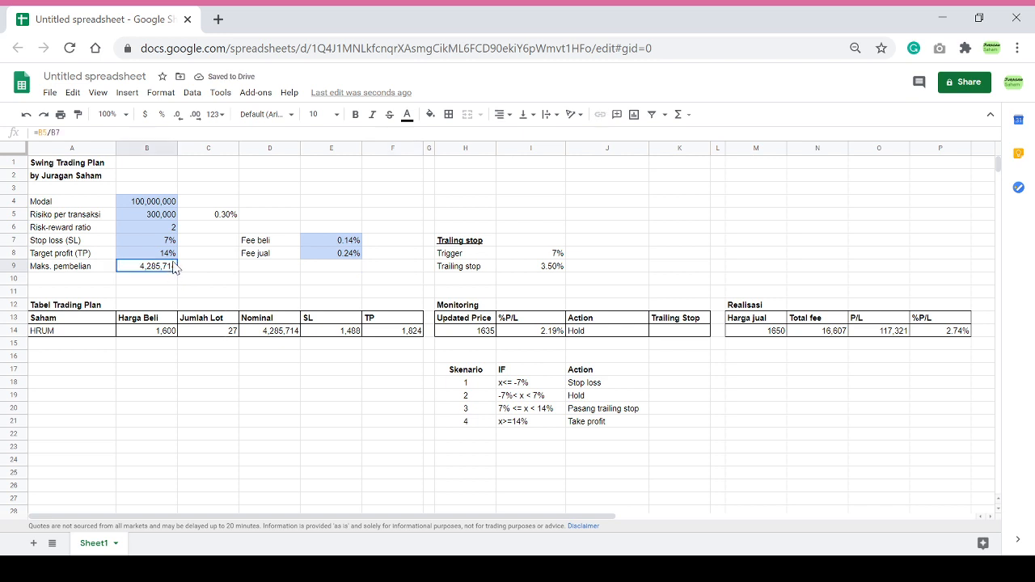
{"action": "left_click", "coordinate": [150, 257]}
{"action": "left_click", "coordinate": [153, 272]}
{"action": "left_click", "coordinate": [165, 257]}
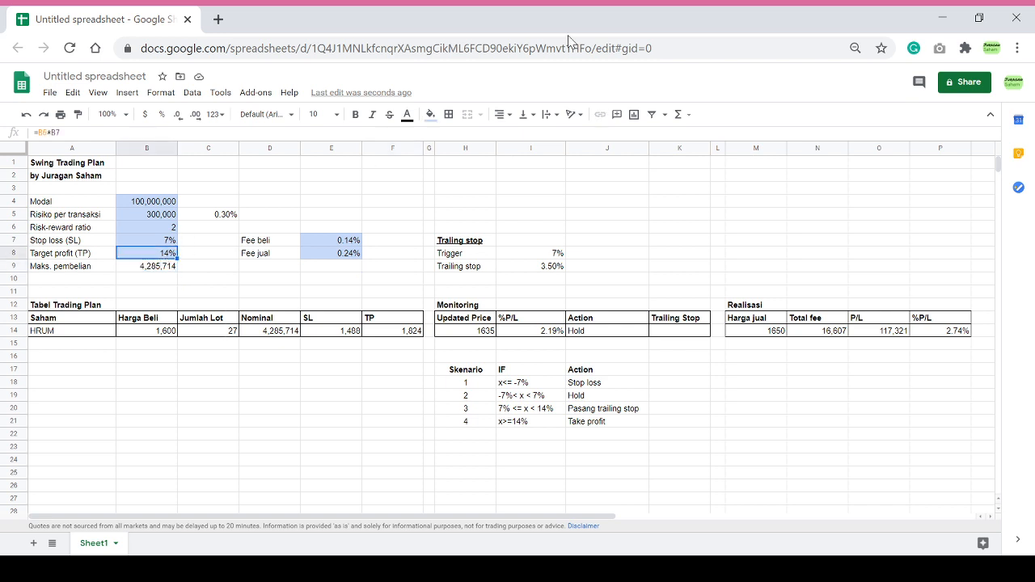
{"action": "left_click", "coordinate": [430, 114]}
{"action": "left_click", "coordinate": [496, 139]}
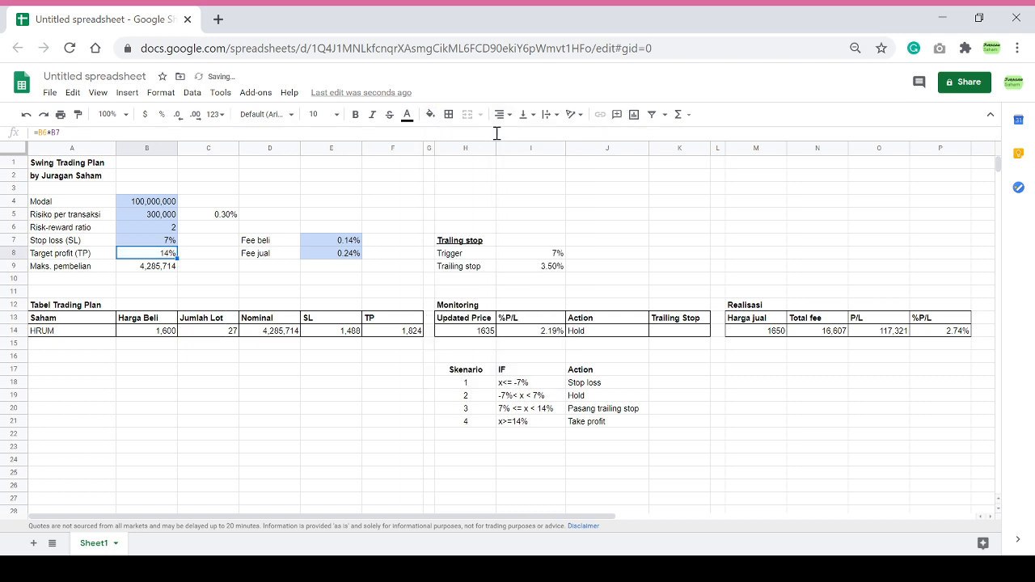
Fill the Harga Beli value in B14 with light blue.
{"action": "left_click", "coordinate": [163, 335]}
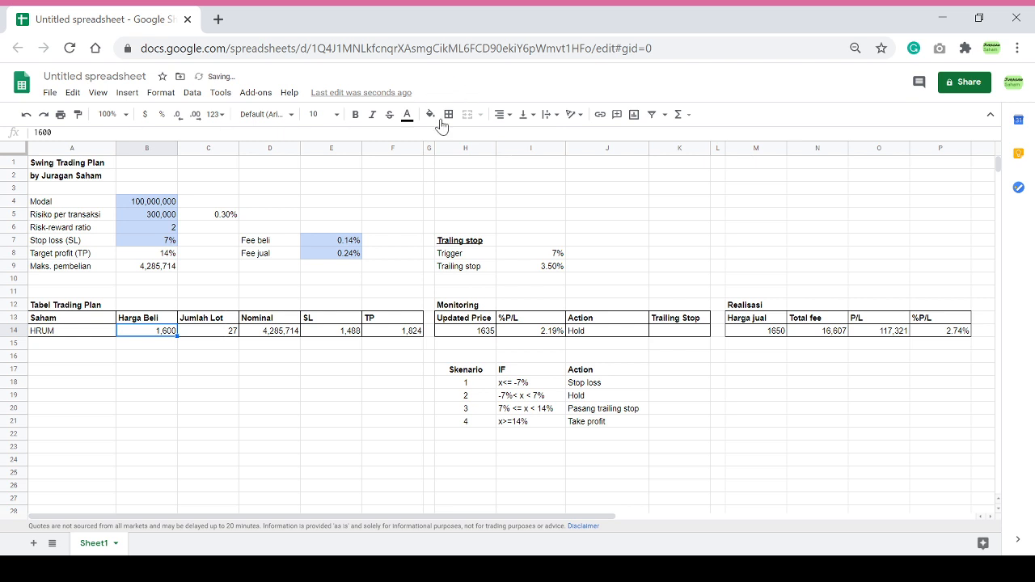
{"action": "left_click", "coordinate": [430, 114]}
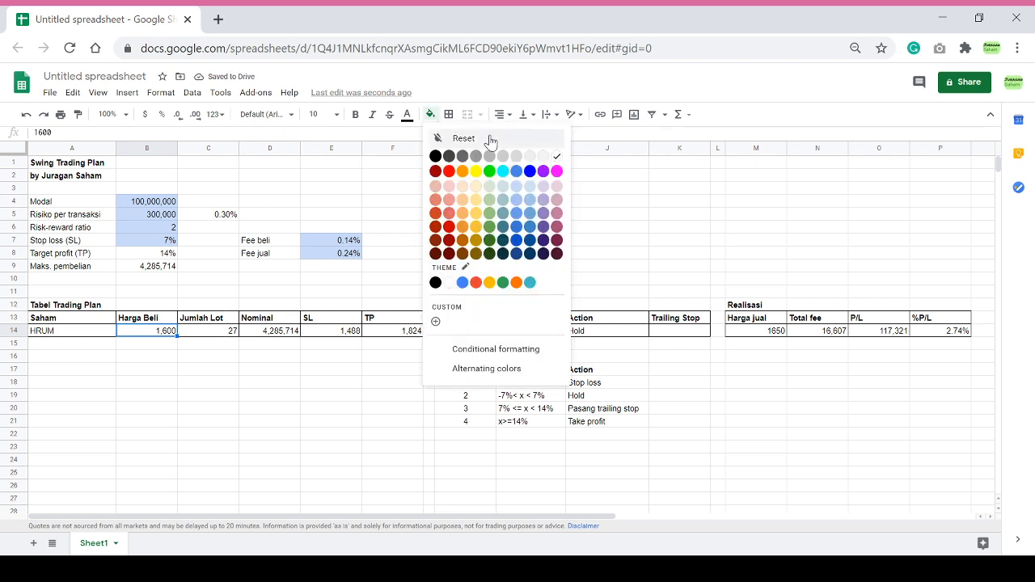
{"action": "left_click", "coordinate": [516, 187]}
Fill the Trailing stop inputs I8:I9 and the Harga jual value in M14 with light blue.
{"action": "left_click_drag", "start_coordinate": [557, 256], "coordinate": [560, 268]}
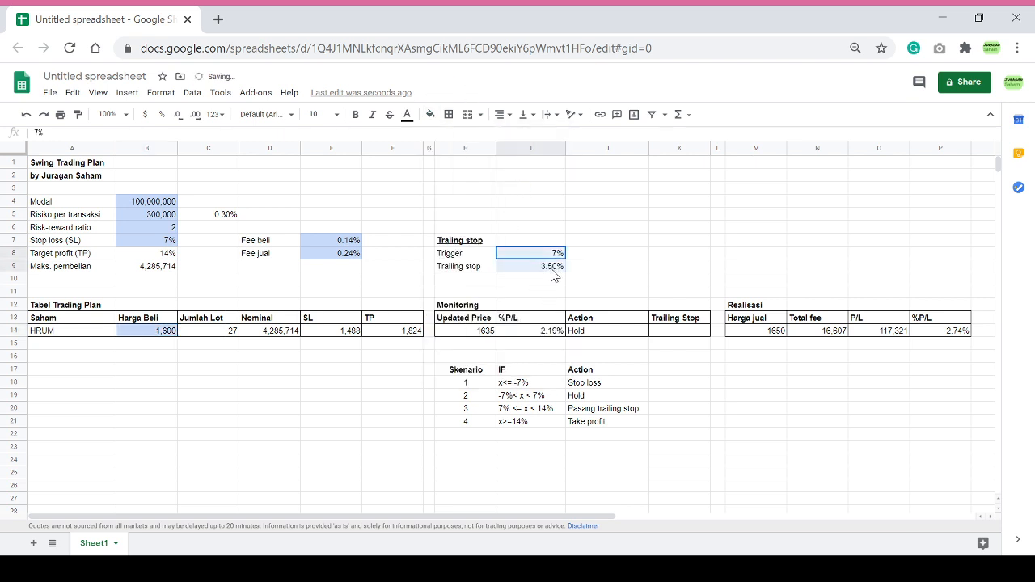
{"action": "left_click", "coordinate": [764, 334]}
{"action": "left_click", "coordinate": [430, 114]}
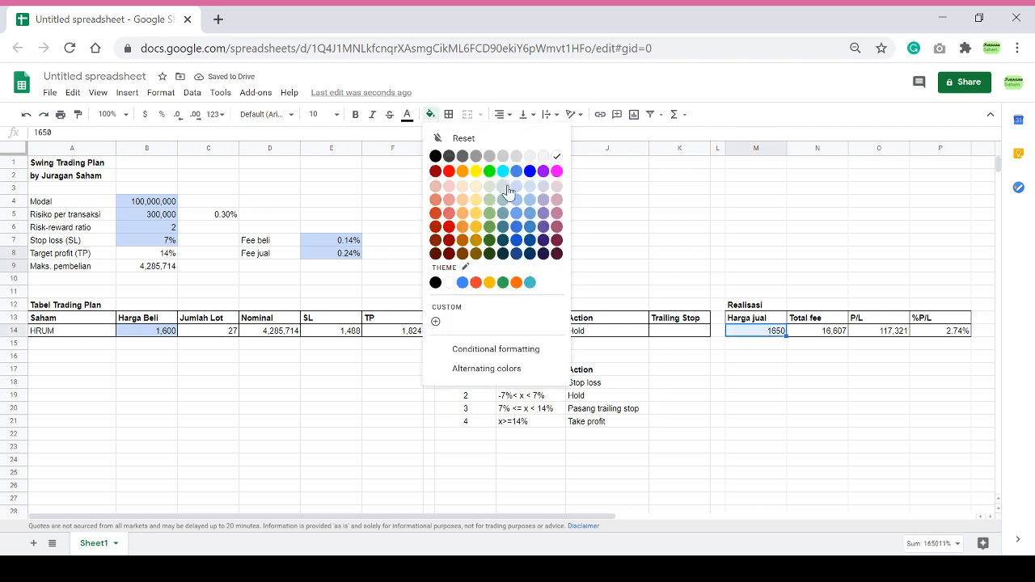
{"action": "left_click", "coordinate": [516, 187]}
{"action": "left_click", "coordinate": [707, 176]}
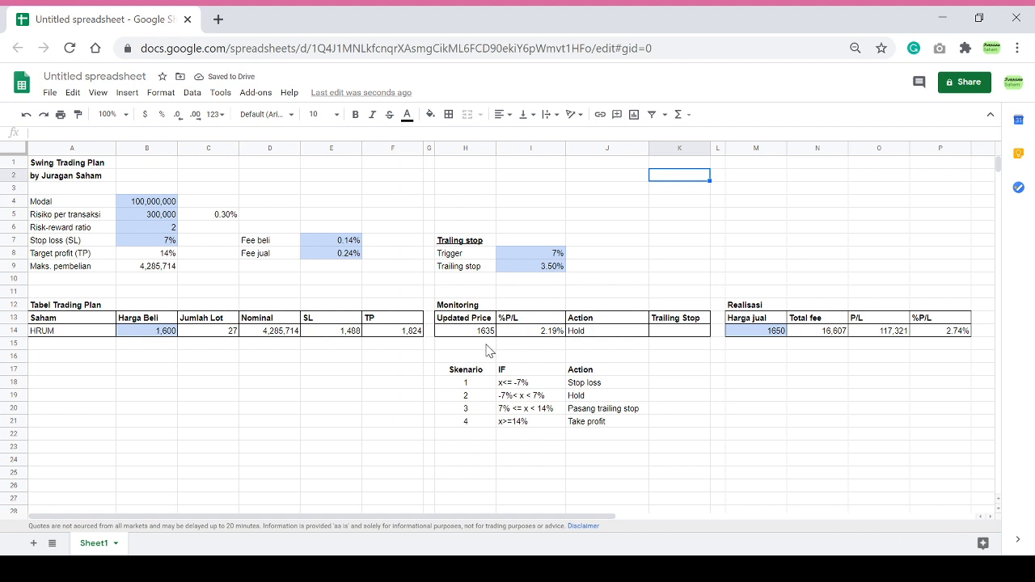
Move the Skenario table from H17:J21 to the range starting at H1, above the Trailing stop section.
{"action": "left_click_drag", "start_coordinate": [484, 371], "coordinate": [600, 422]}
{"action": "key", "text": "ctrl+c"}
{"action": "left_click", "coordinate": [485, 164]}
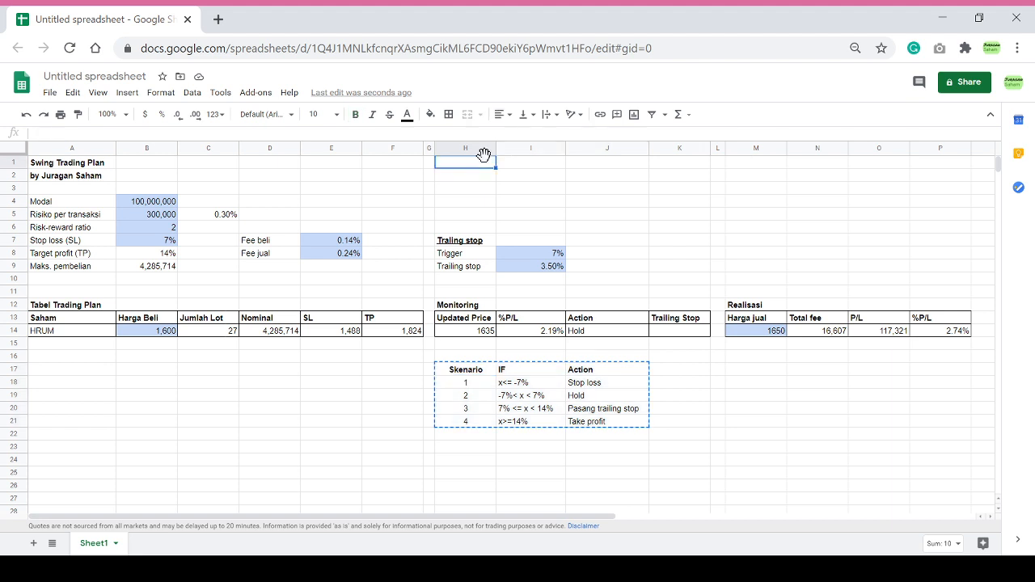
{"action": "key", "text": "ctrl+v"}
{"action": "left_click", "coordinate": [558, 267]}
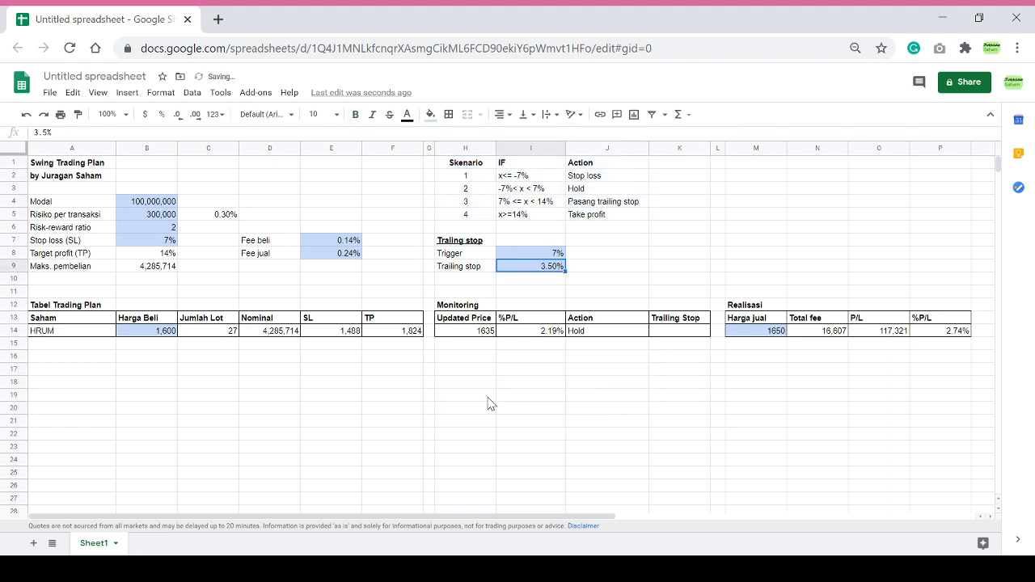
{"action": "left_click", "coordinate": [144, 333]}
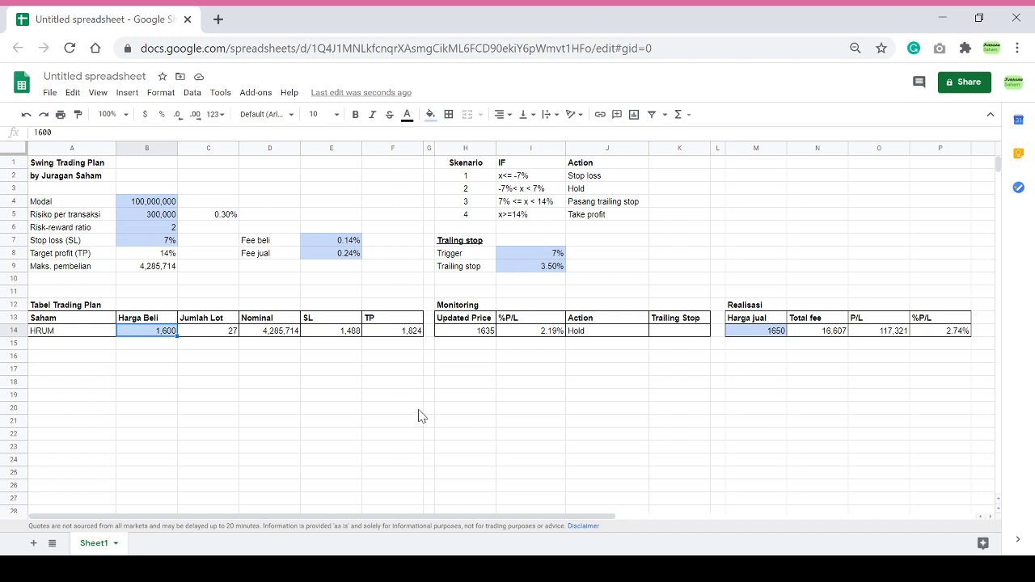
{"action": "left_click", "coordinate": [482, 333]}
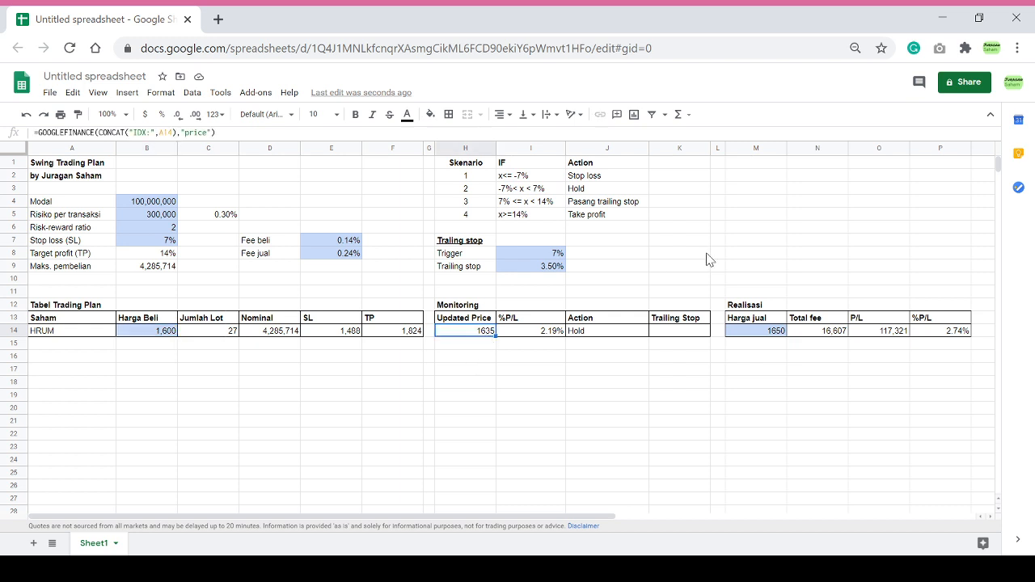
{"action": "left_click", "coordinate": [640, 333]}
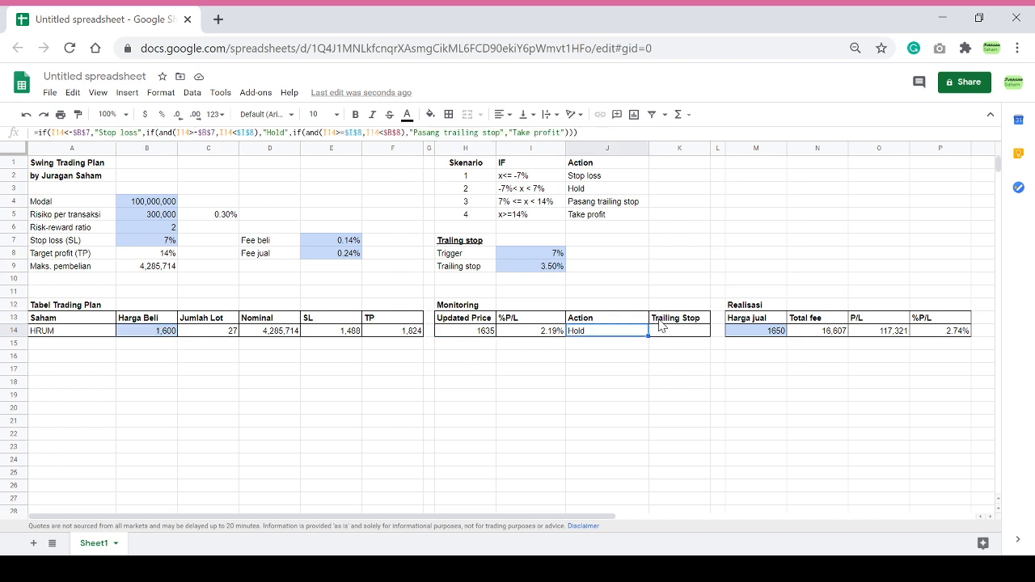
Fill the Monitoring heading in H12 with yellow.
{"action": "left_click", "coordinate": [493, 306]}
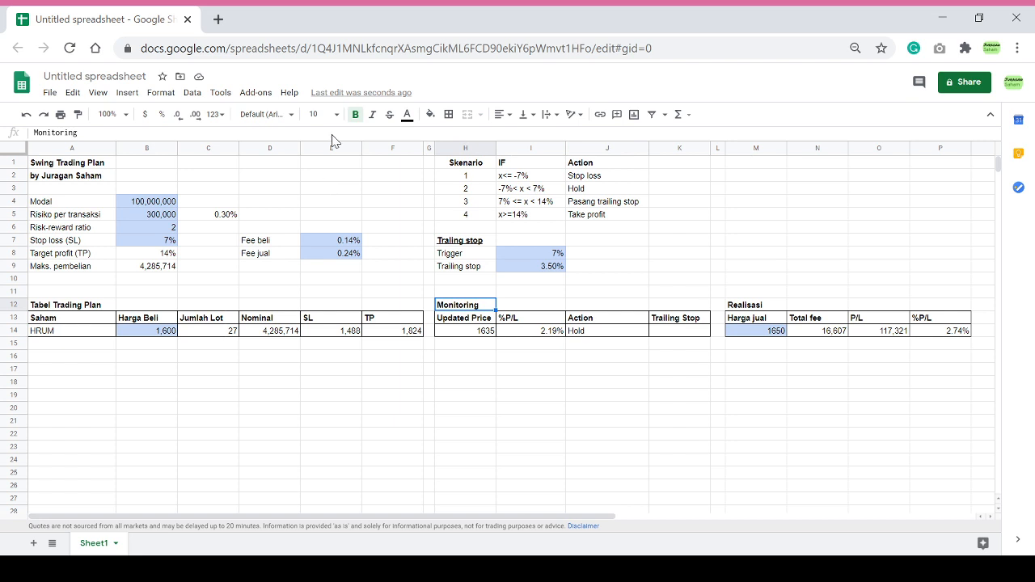
{"action": "left_click", "coordinate": [430, 114]}
{"action": "left_click", "coordinate": [477, 172]}
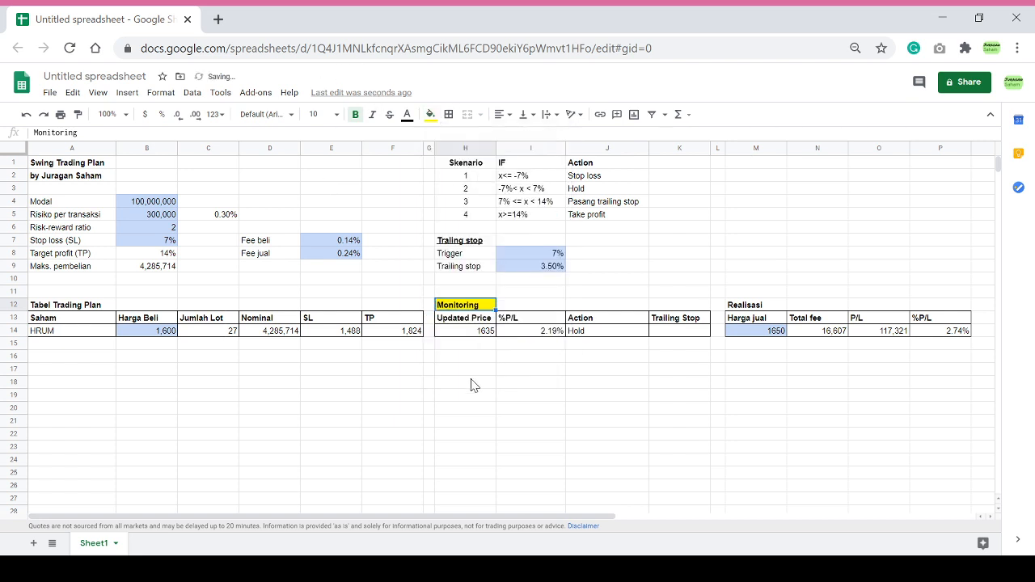
Fill the Monitoring column headings in H13:K13, from Updated Price to Trailing Stop, with yellow.
{"action": "mouse_move", "coordinate": [465, 318]}
{"action": "left_mouse_down"}
{"action": "mouse_move", "coordinate": [669, 307]}
{"action": "mouse_move", "coordinate": [669, 318]}
{"action": "left_mouse_up"}
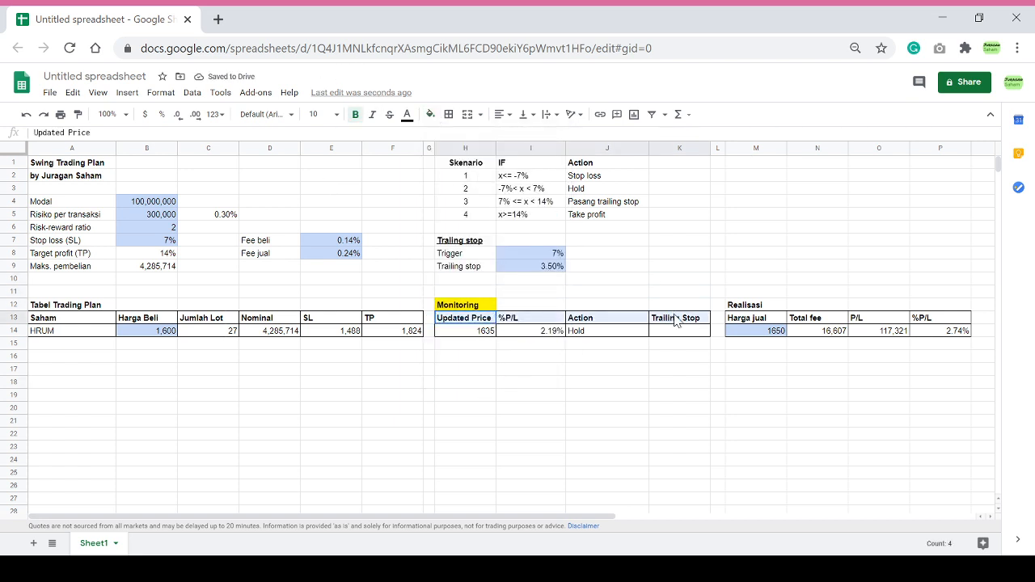
{"action": "left_click", "coordinate": [430, 113]}
{"action": "left_click", "coordinate": [478, 171]}
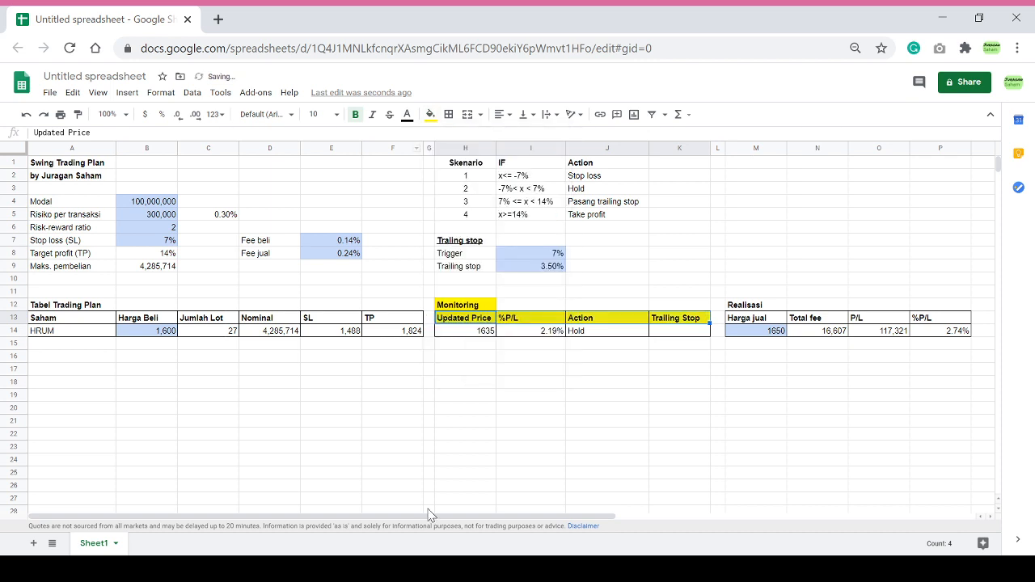
{"action": "left_click", "coordinate": [461, 435]}
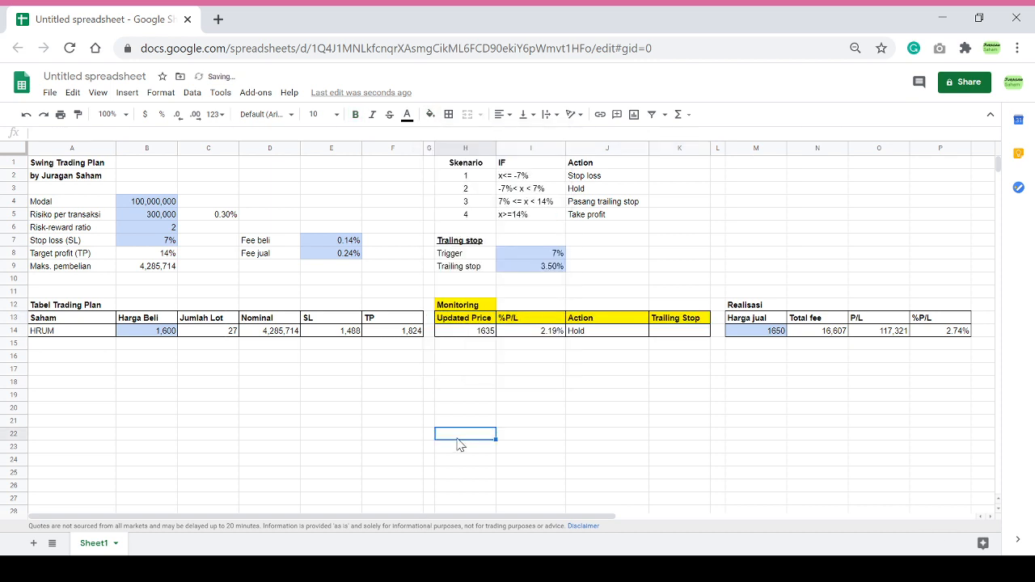
Review the formulas for Action, %P/L and Trailing Stop in row 14, plus Maks. pembelian in B9 and the risk percentage in C5.
{"action": "left_click", "coordinate": [625, 333]}
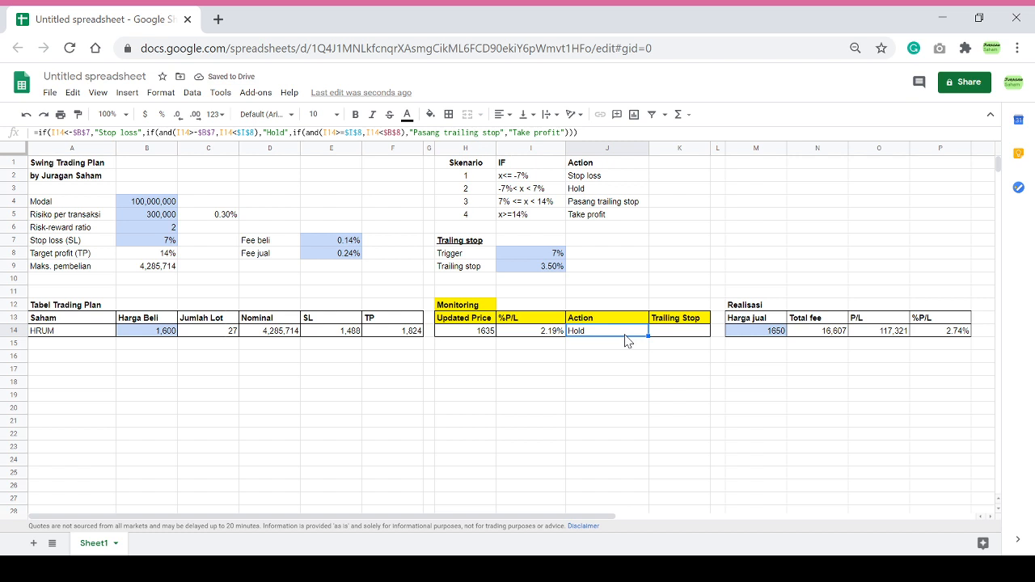
{"action": "left_click", "coordinate": [561, 335]}
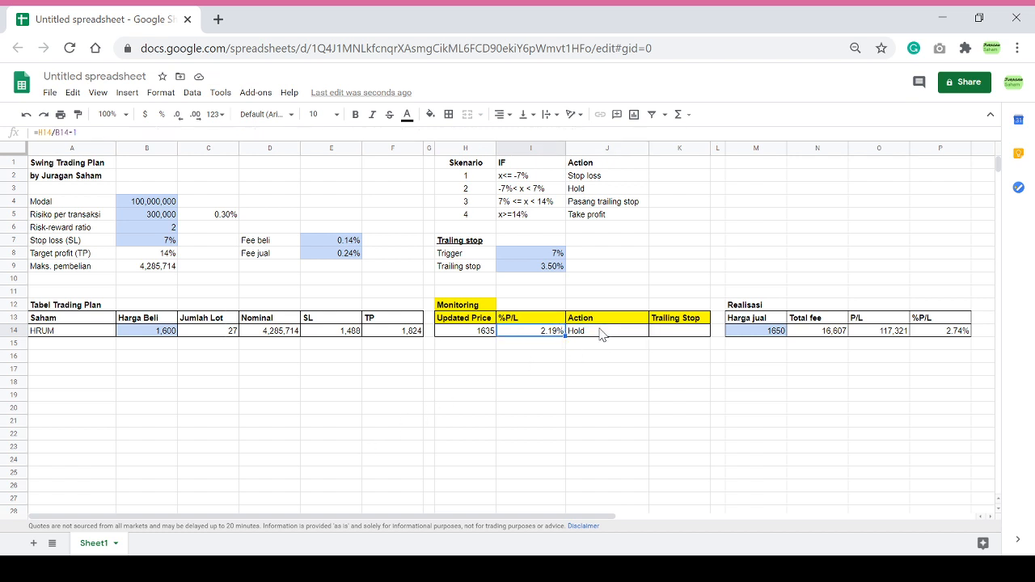
{"action": "left_click", "coordinate": [679, 332]}
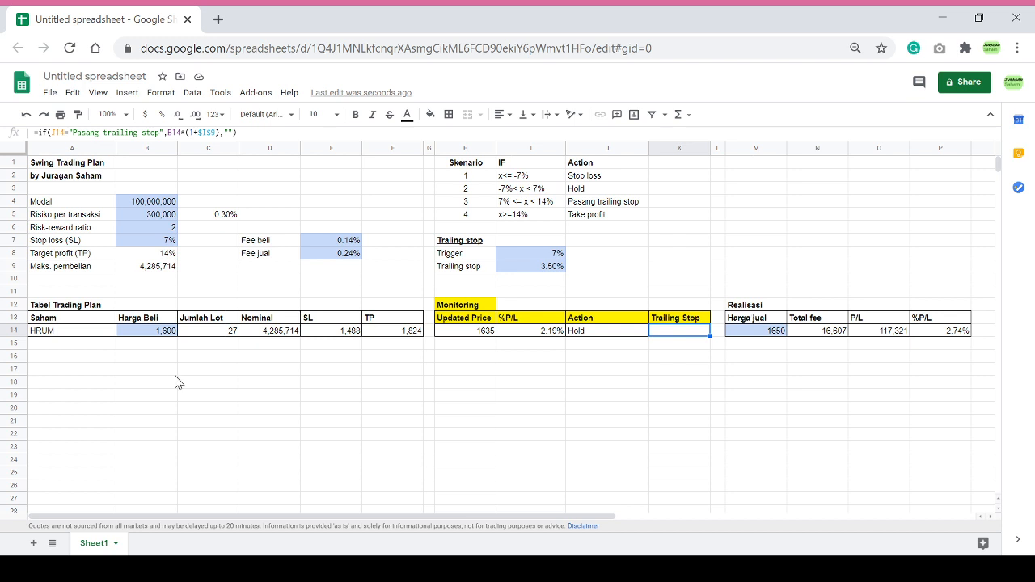
{"action": "left_click", "coordinate": [263, 358]}
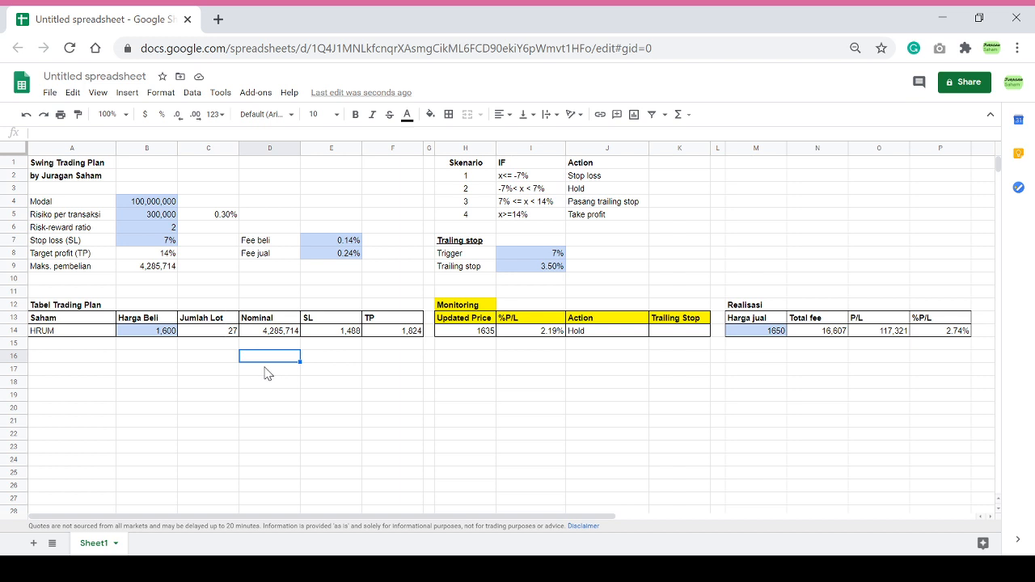
{"action": "left_click", "coordinate": [159, 271]}
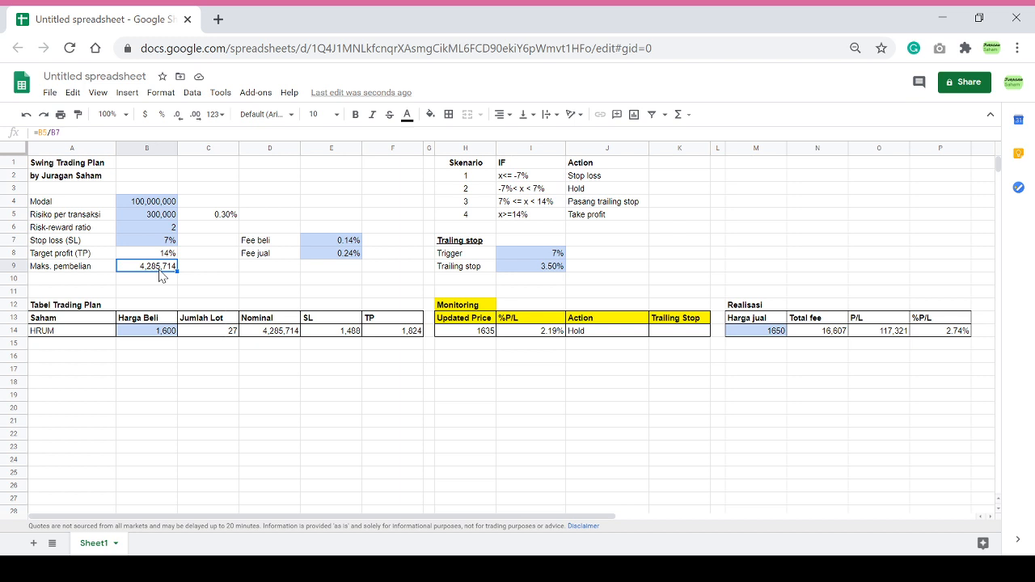
{"action": "left_click", "coordinate": [213, 214]}
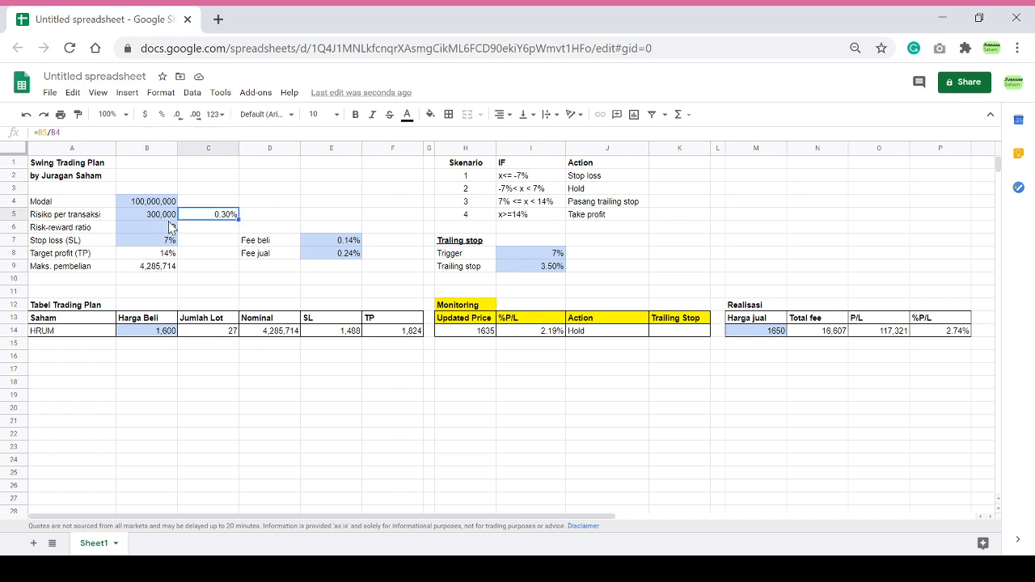
Set the Risiko per transaksi value in B5 to 500,000.
{"action": "left_click", "coordinate": [166, 215]}
{"action": "double_click", "coordinate": [166, 217]}
{"action": "key", "text": "Home"}
{"action": "key", "text": "Delete"}
{"action": "type", "text": "5"}
{"action": "key", "text": "Return"}
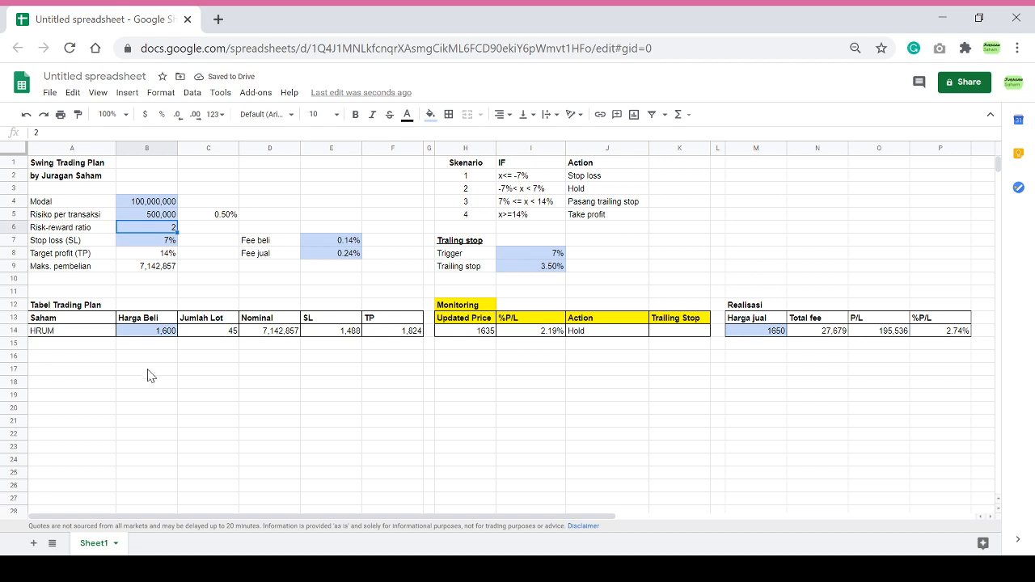
Examine the Jumlah Lot formula in C14 and trace it against the Risiko per transaksi input in B5.
{"action": "left_click", "coordinate": [216, 333]}
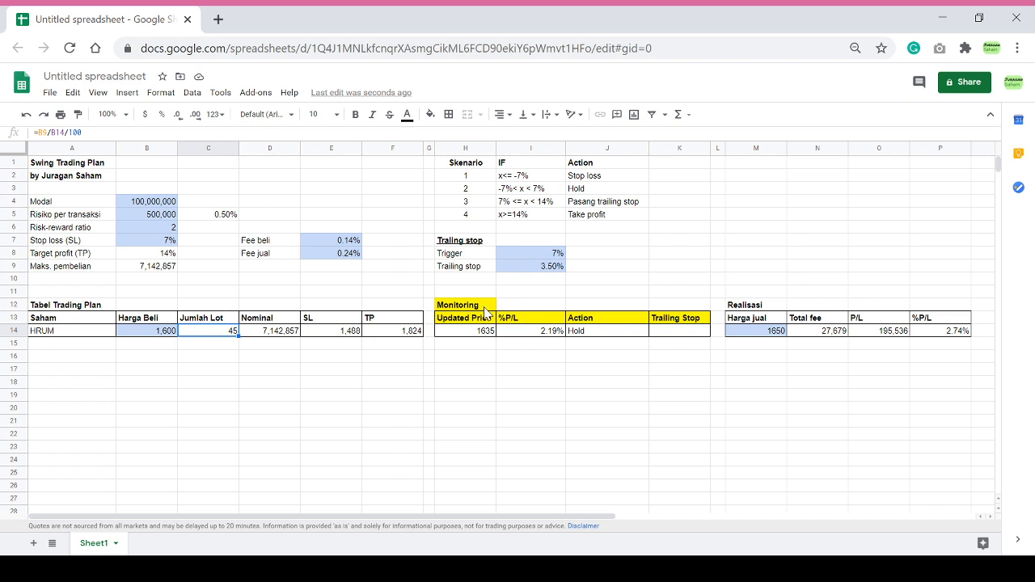
{"action": "left_click", "coordinate": [159, 218]}
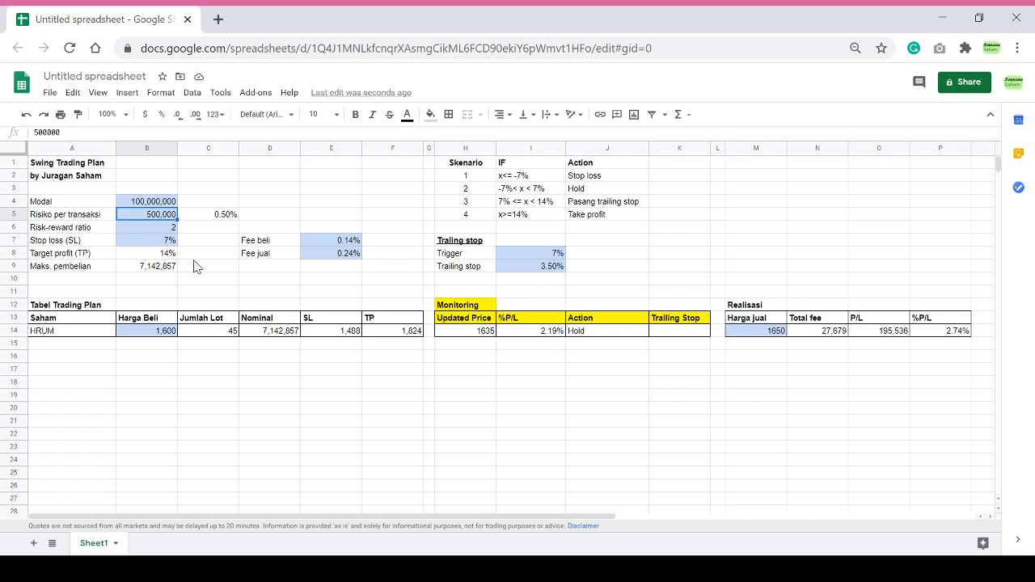
{"action": "key", "text": "Down"}
{"action": "key", "text": "Down"}
{"action": "key", "text": "Down"}
{"action": "key", "text": "Down"}
{"action": "key", "text": "Down"}
{"action": "key", "text": "Down"}
{"action": "key", "text": "Down"}
{"action": "key", "text": "Down"}
{"action": "key", "text": "Right"}
{"action": "key", "text": "Right"}
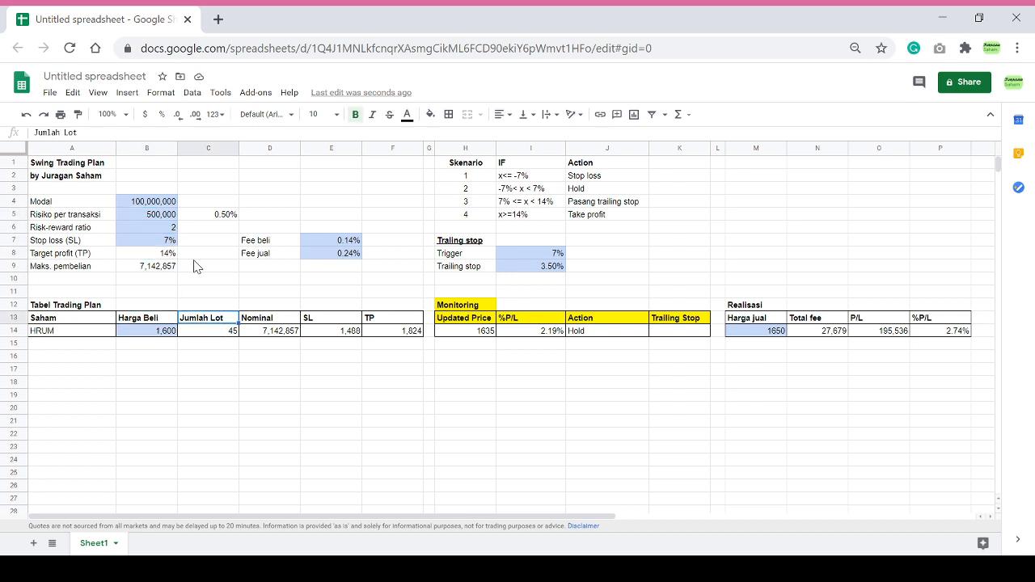
Go through the HRUM row cell by cell from Harga Beli in B14 to the Trailing Stop formula in K14.
{"action": "key", "text": "Left"}
{"action": "key", "text": "Down"}
{"action": "key", "text": "Right"}
{"action": "key", "text": "Right"}
{"action": "key", "text": "Right"}
{"action": "key", "text": "Right"}
{"action": "key", "text": "Right"}
{"action": "key", "text": "Right"}
{"action": "key", "text": "Right"}
{"action": "key", "text": "Right"}
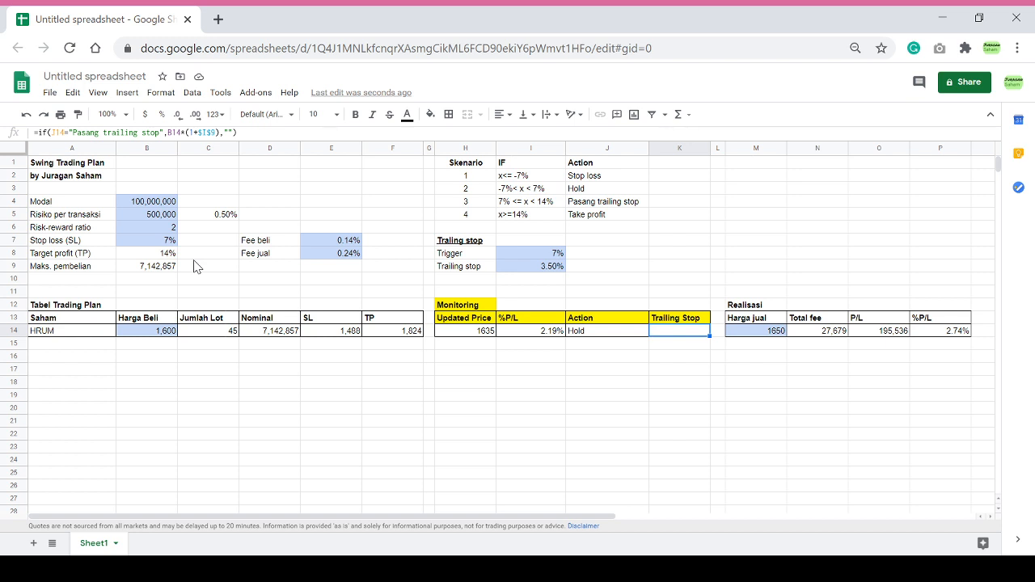
{"action": "key", "text": "Up"}
{"action": "key", "text": "Up"}
{"action": "key", "text": "Up"}
{"action": "key", "text": "Left"}
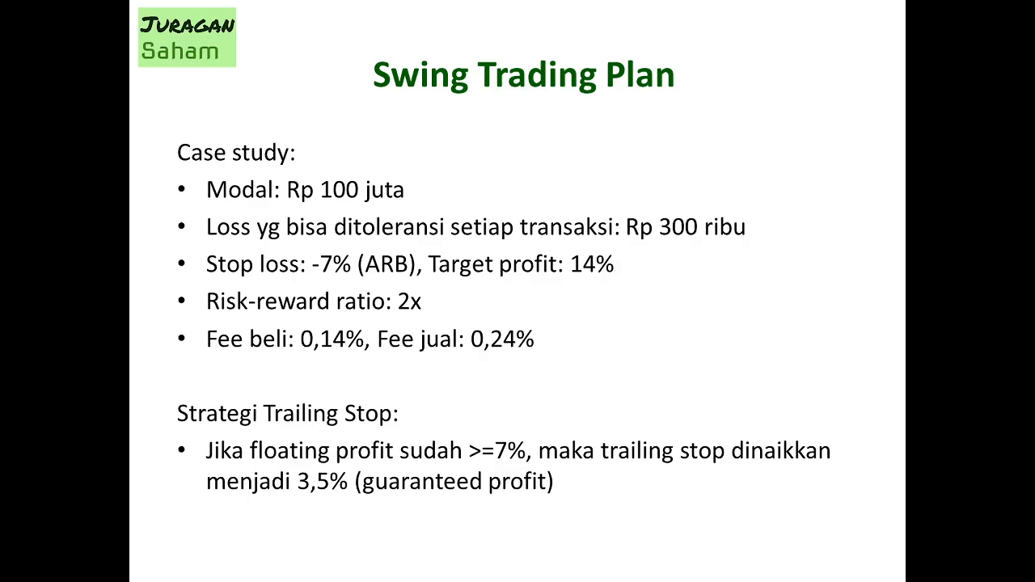
{"action": "key", "text": "Right"}
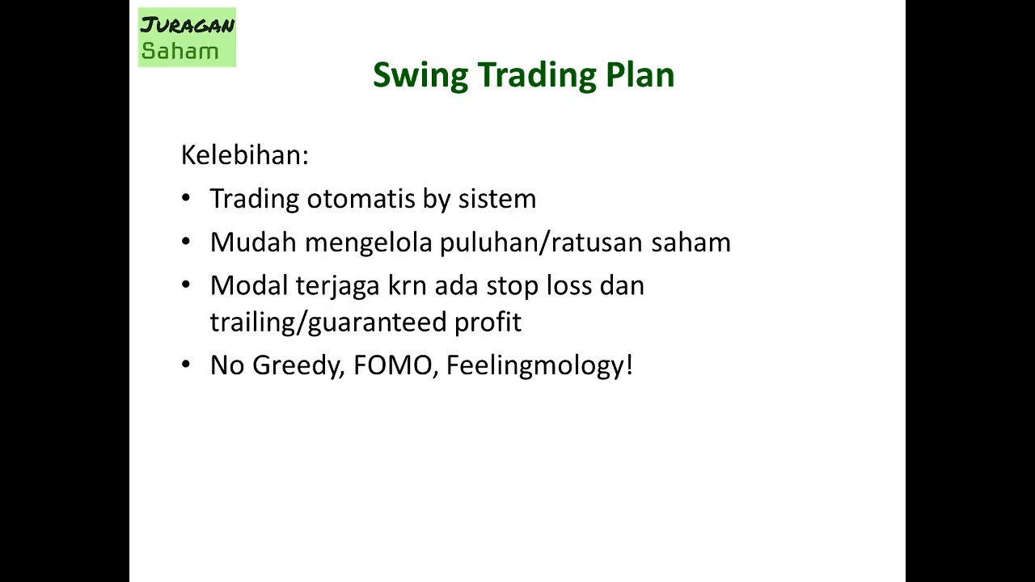